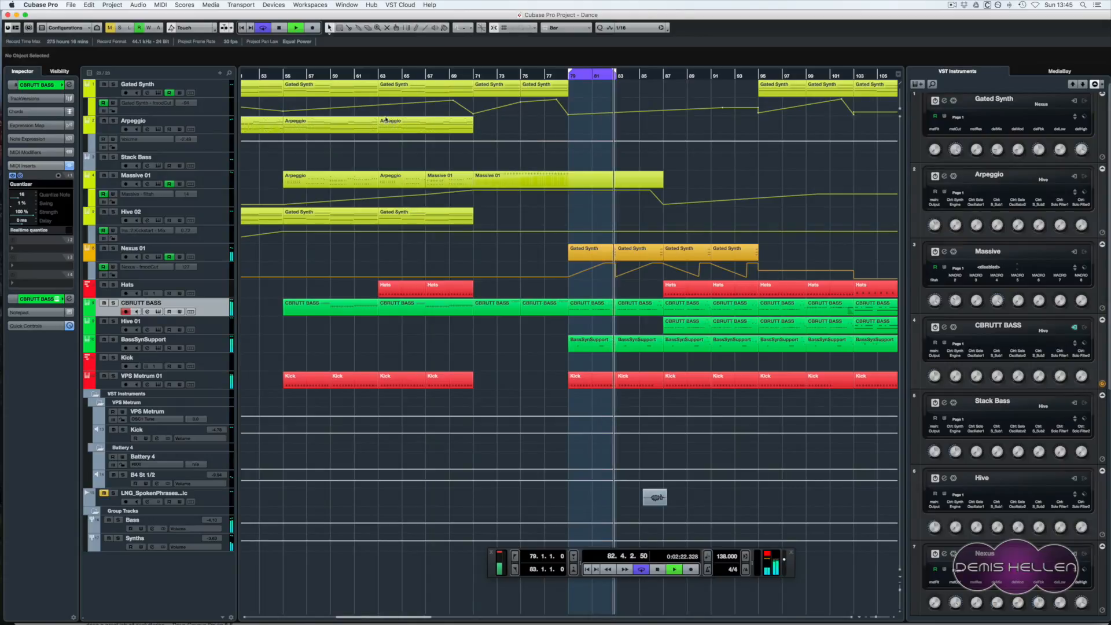
# - Show more of the arrangement and play the full mix over the loop between bars 79 and 83
pyautogui.press('g')
pyautogui.press('g')
pyautogui.press('g')
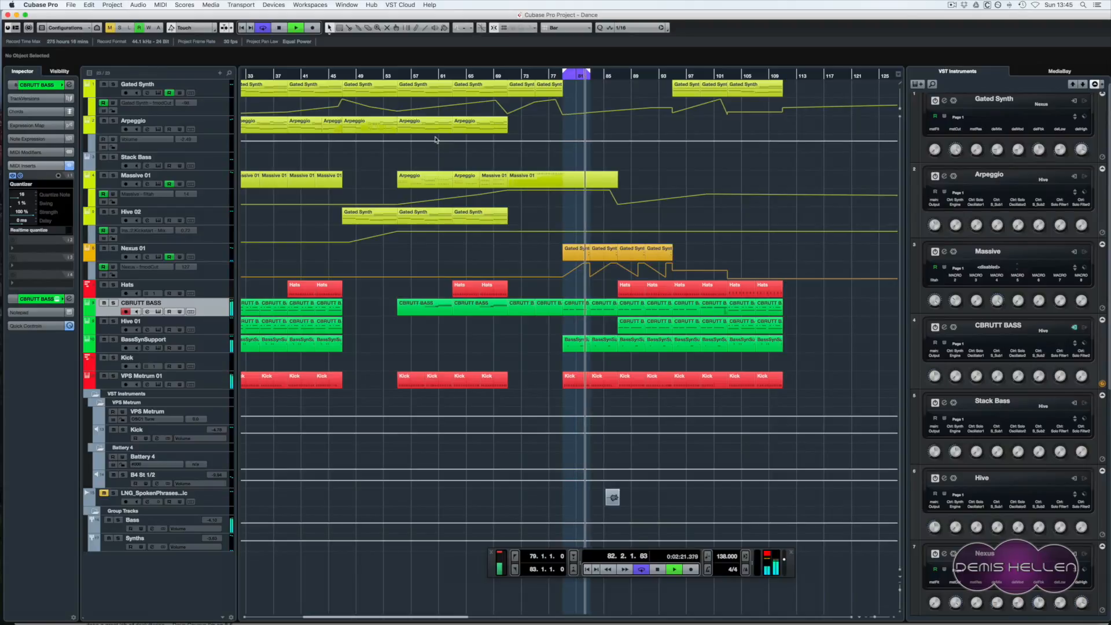
pyautogui.press('space')
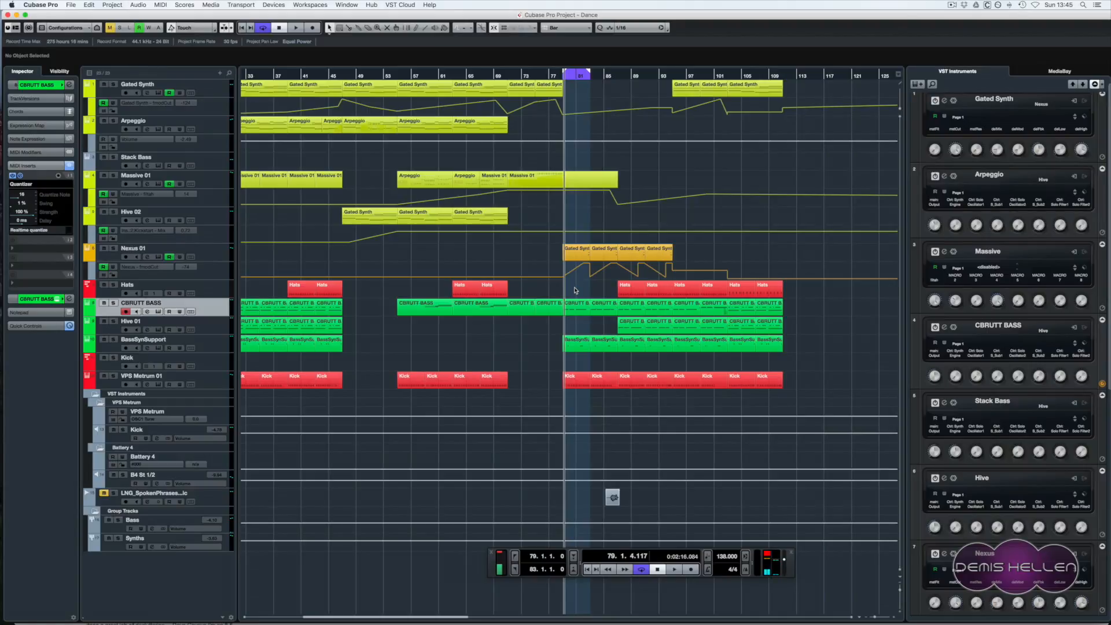
pyautogui.press('space')
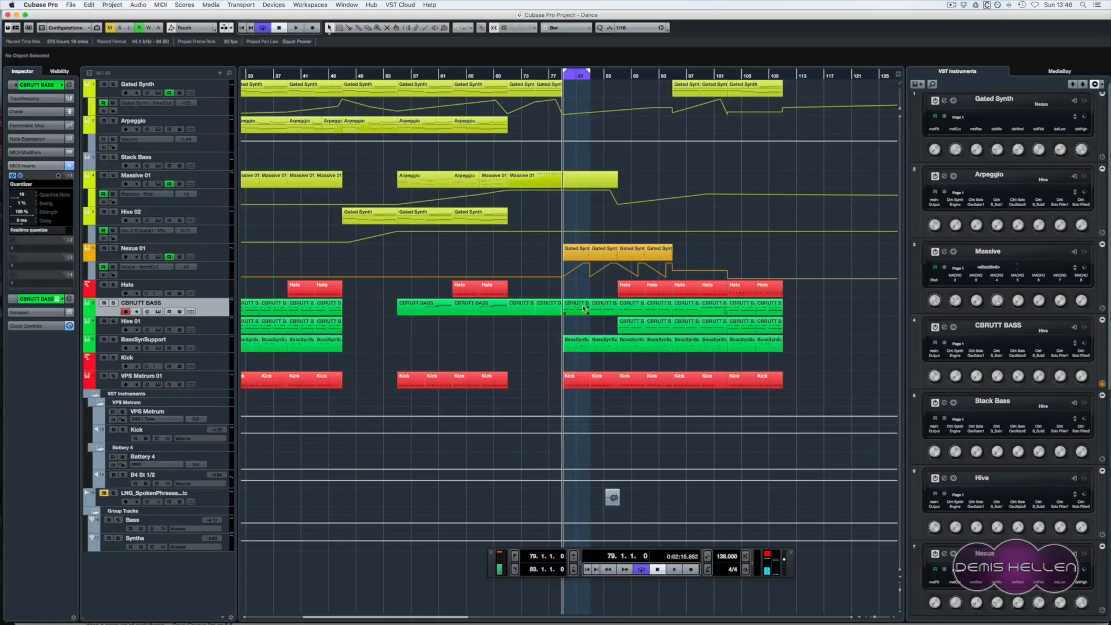
# - Select the CBRUTT BASS part at bar 79, solo its track and play the loop
pyautogui.click(579, 310)
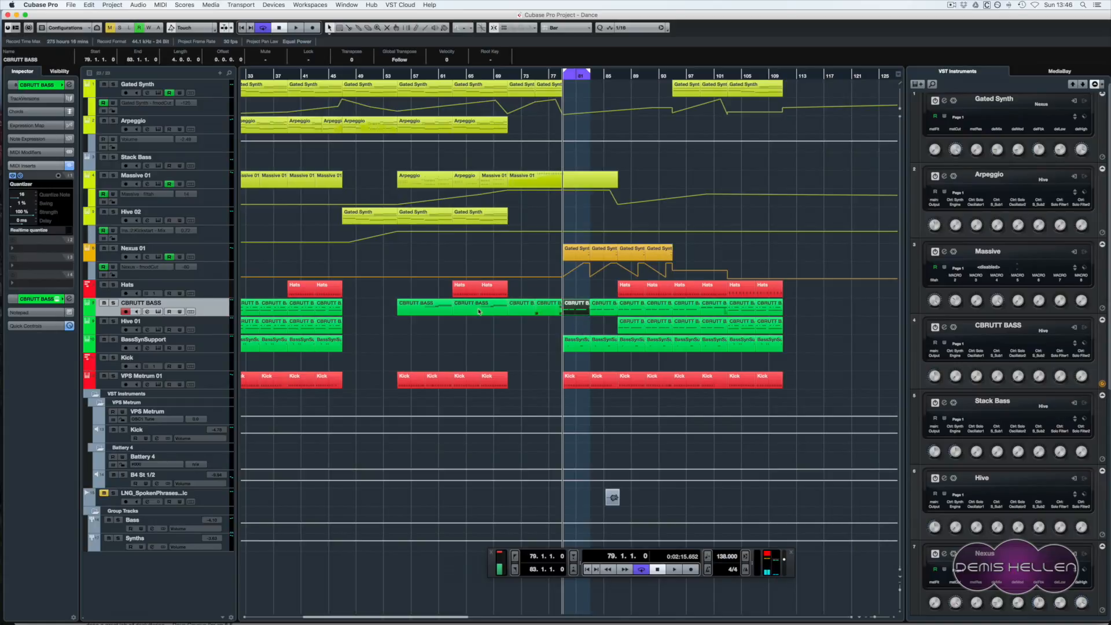
pyautogui.click(114, 302)
pyautogui.press('space')
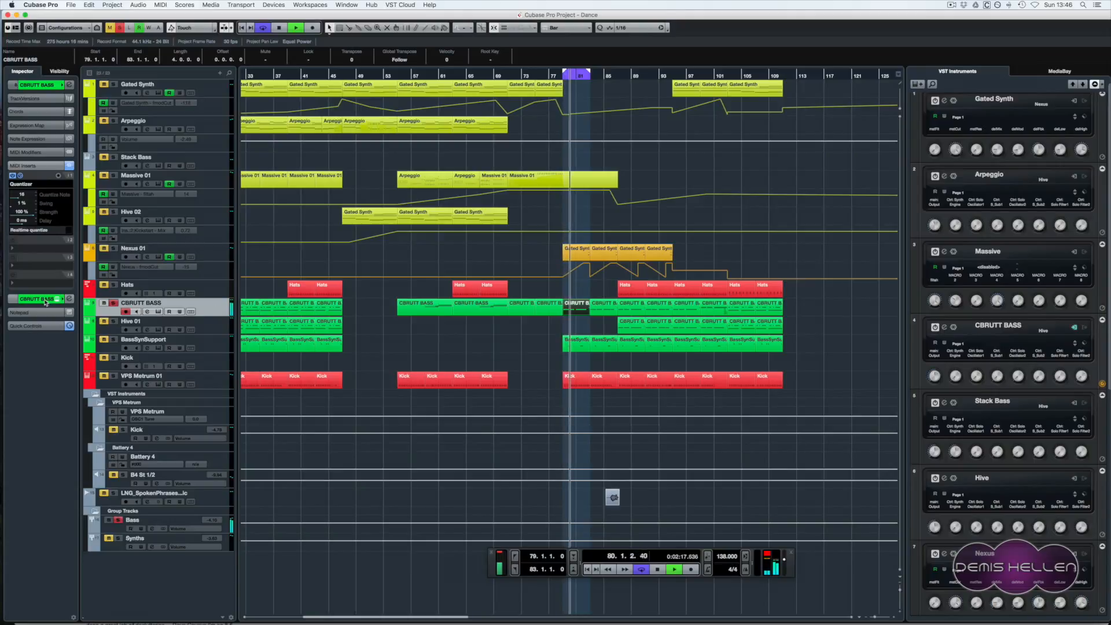
# - Stop playback and inspect the CBRUTT BASS Hive synth's MM1 modulation matrix and Effects page, closing the instrument window when done
pyautogui.press('space')
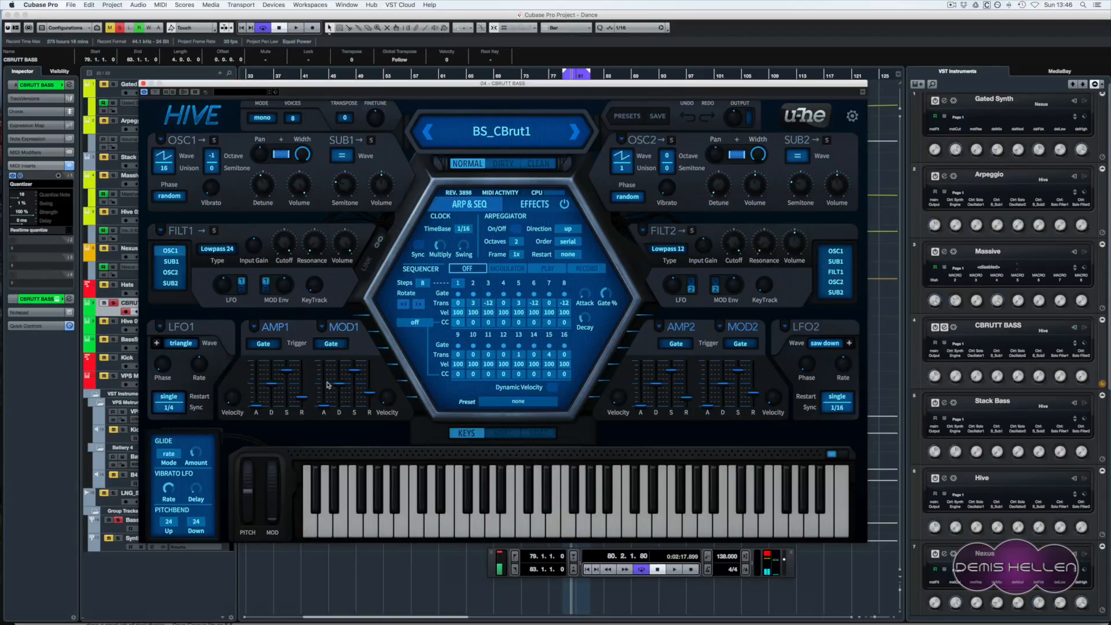
pyautogui.click(503, 433)
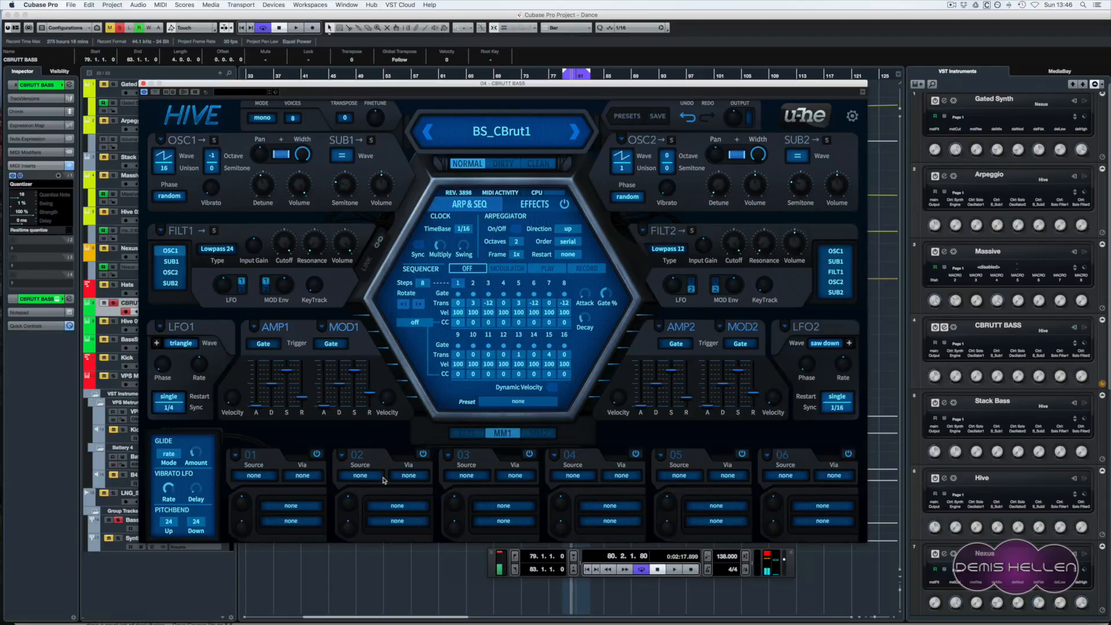
pyautogui.click(475, 435)
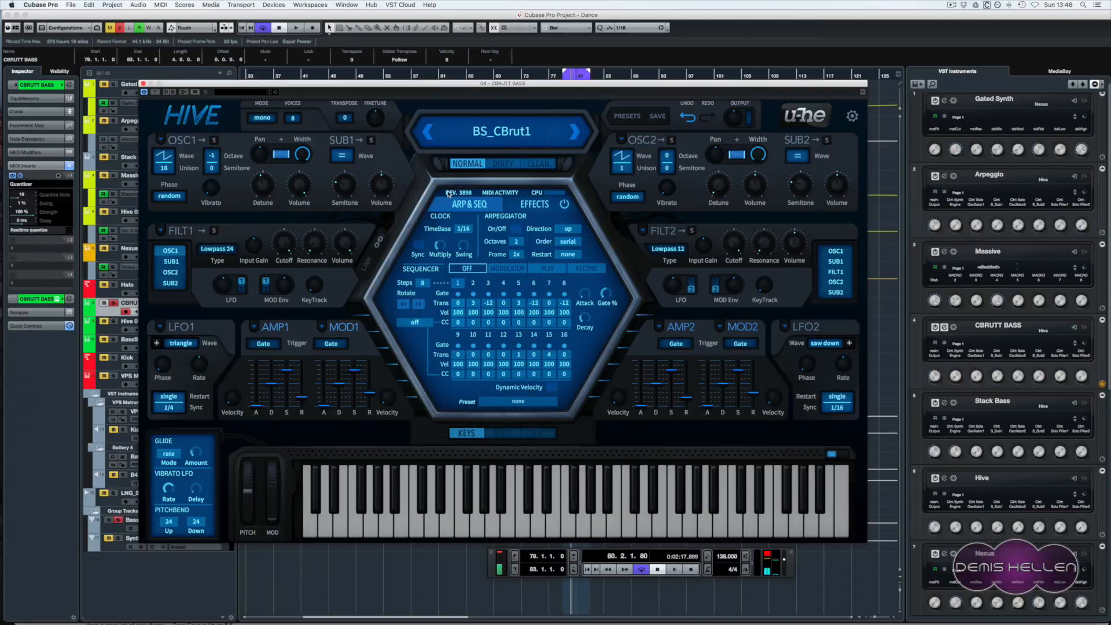
pyautogui.click(547, 208)
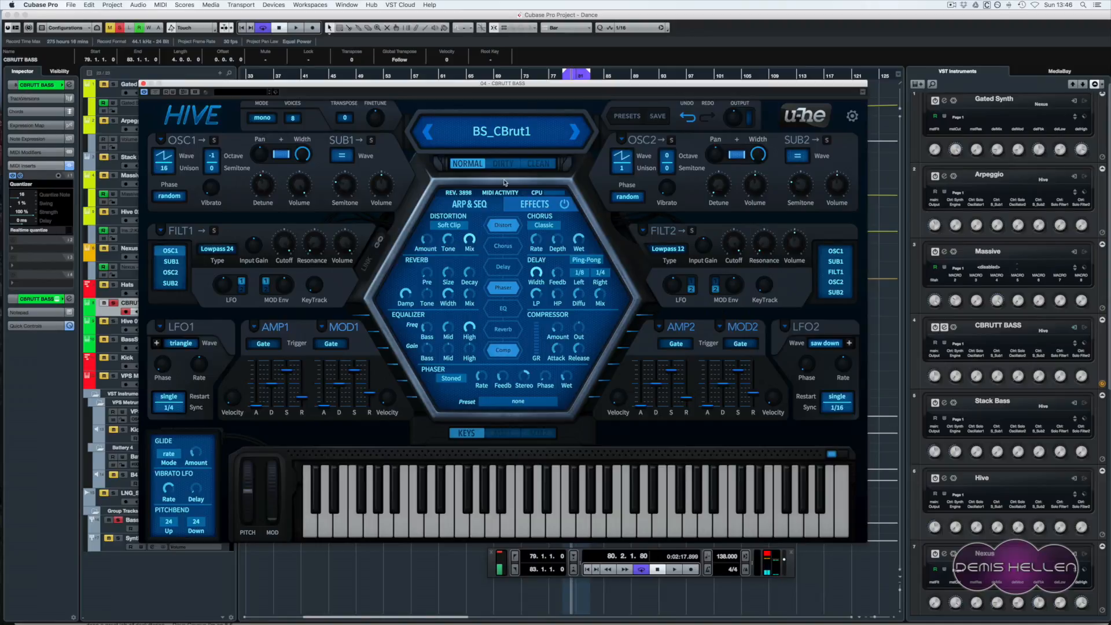
pyautogui.click(144, 84)
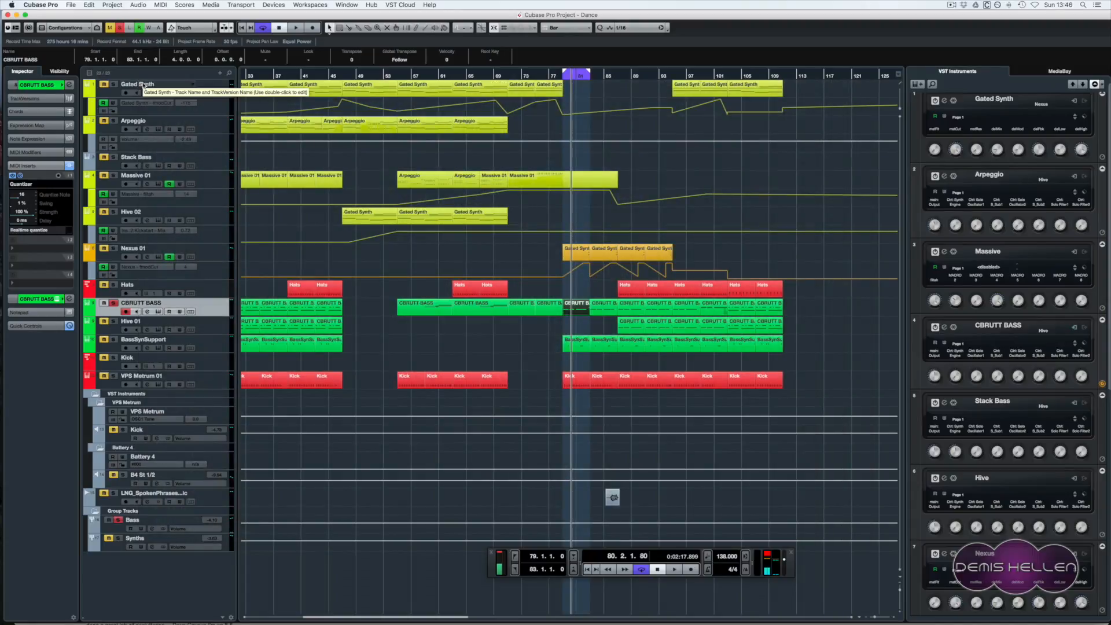
# - Play the soloed bass again and open the CBRUTT BASS part at bar 79 in the Key Editor
pyautogui.click(564, 224)
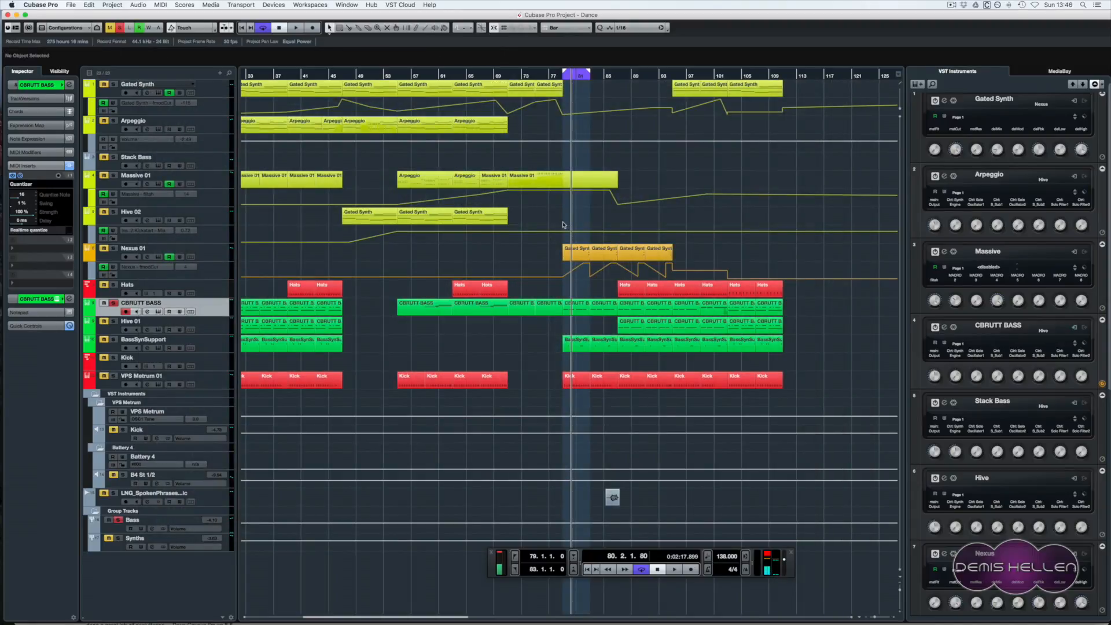
pyautogui.press('space')
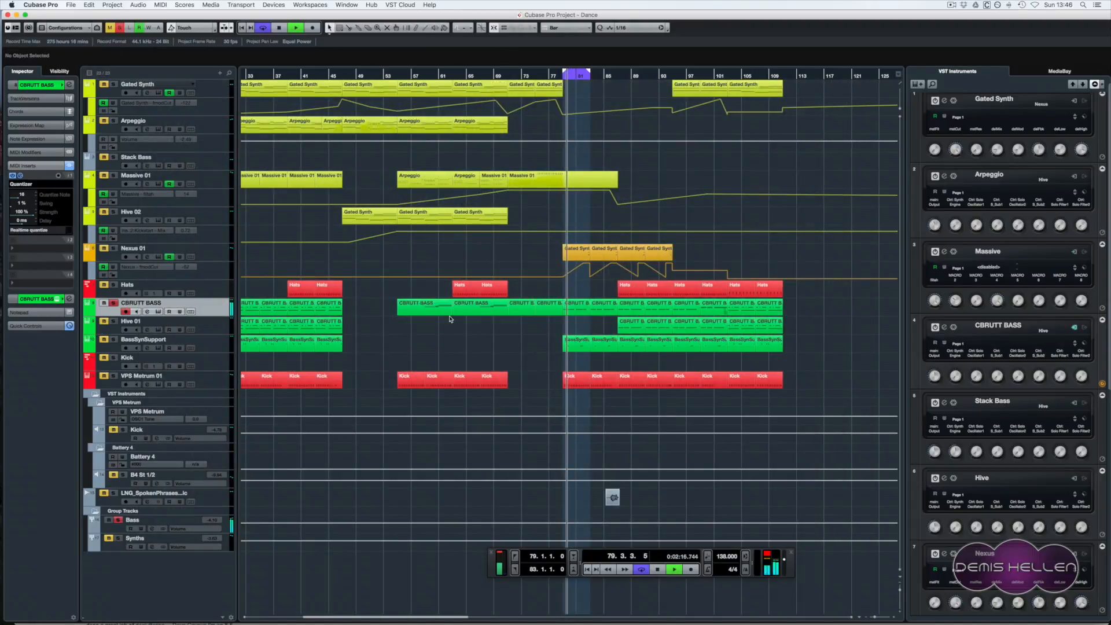
pyautogui.click(576, 309)
pyautogui.doubleClick(576, 308)
pyautogui.press('space')
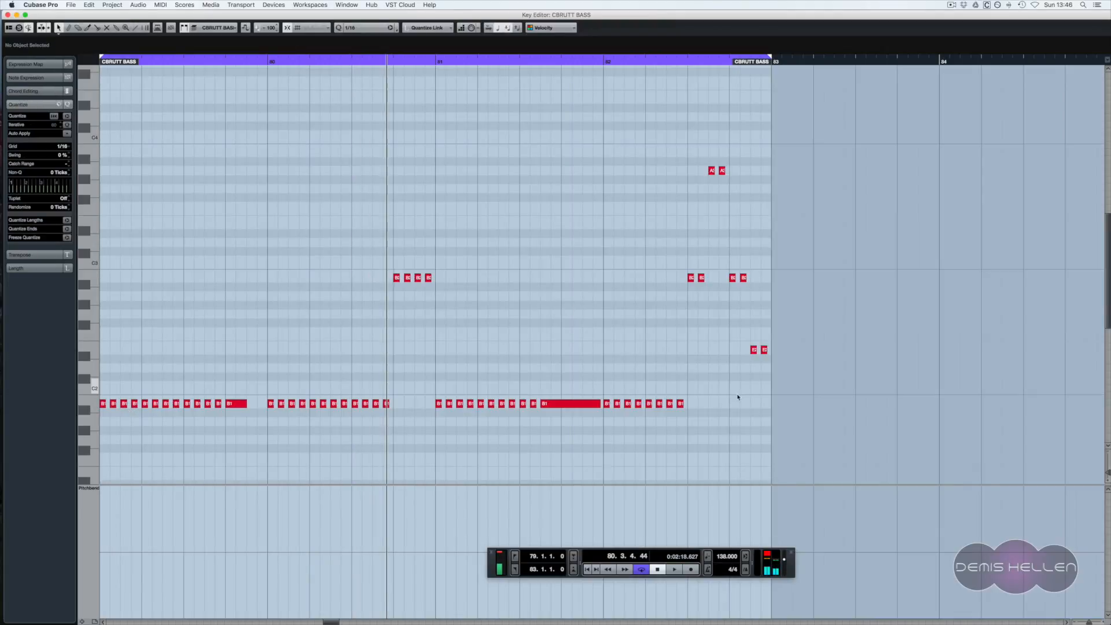
# - Examine the bass pattern's longer low notes in bars 79 and 81 and the higher note groups in bars 80 and 82
pyautogui.click(238, 403)
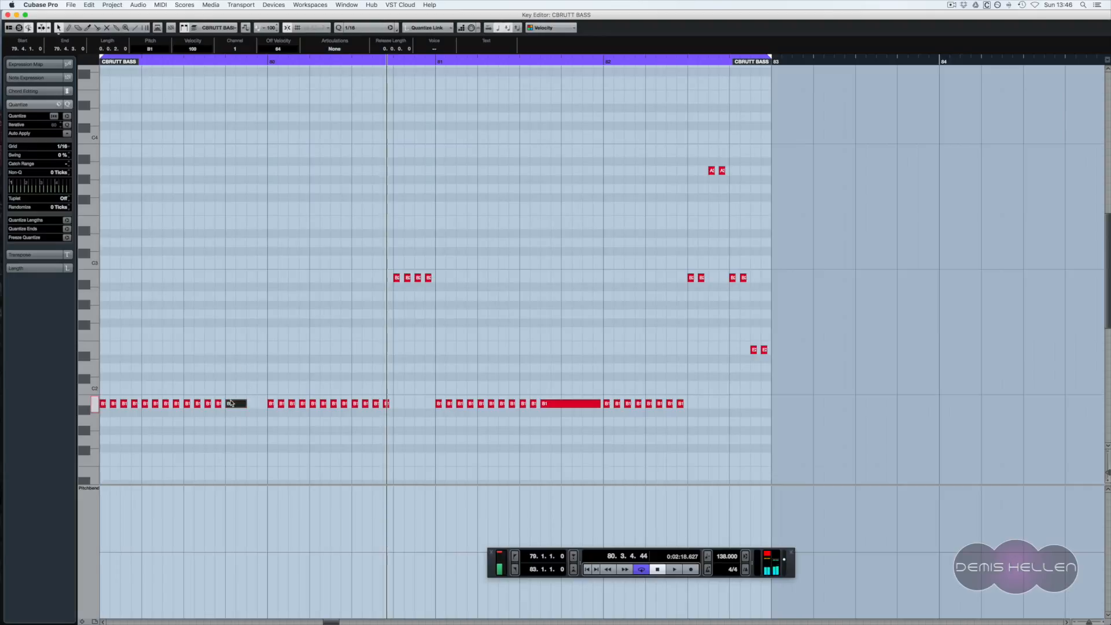
pyautogui.click(570, 403)
pyautogui.moveTo(556, 387); pyautogui.dragTo(583, 411)
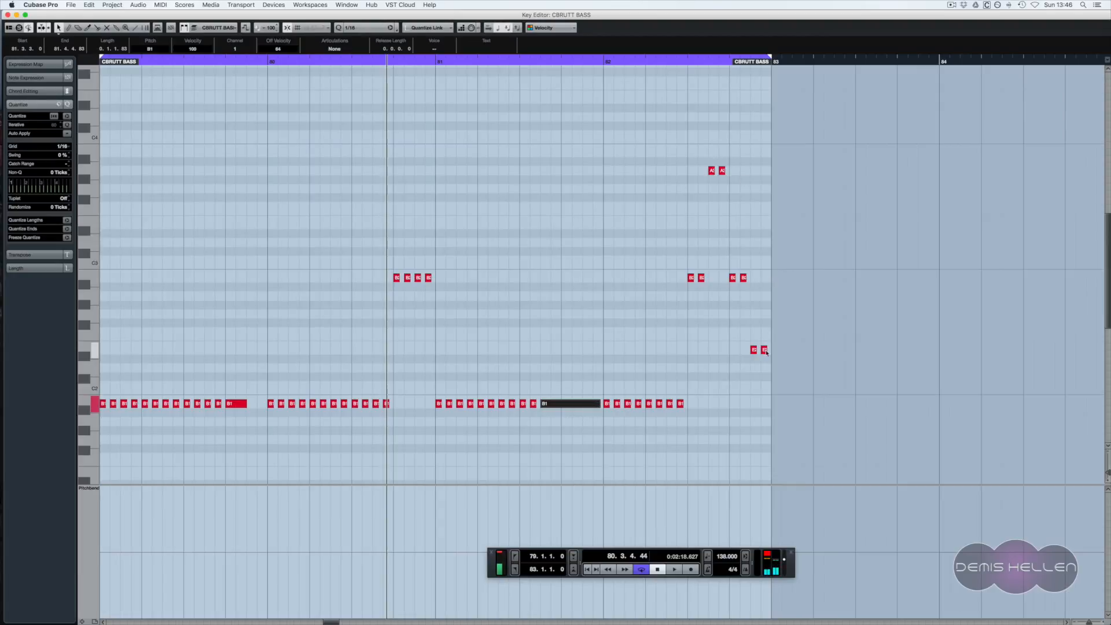
pyautogui.moveTo(660, 140); pyautogui.dragTo(832, 371)
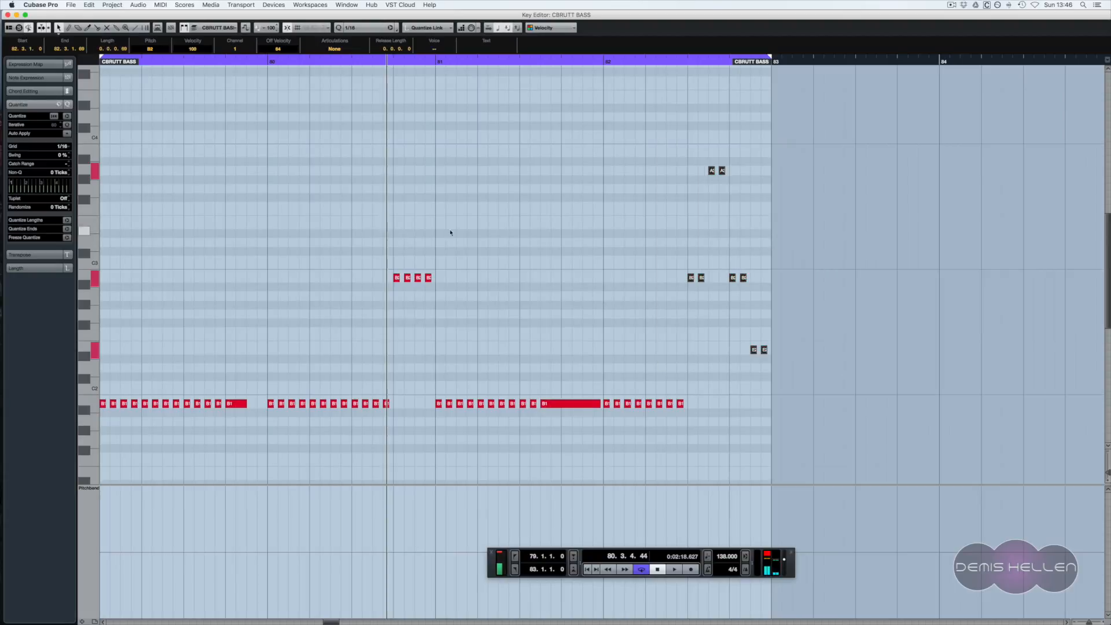
pyautogui.moveTo(449, 231); pyautogui.dragTo(360, 300)
pyautogui.moveTo(637, 148); pyautogui.dragTo(857, 370)
pyautogui.moveTo(781, 273); pyautogui.dragTo(636, 298)
pyautogui.moveTo(667, 155); pyautogui.dragTo(776, 186)
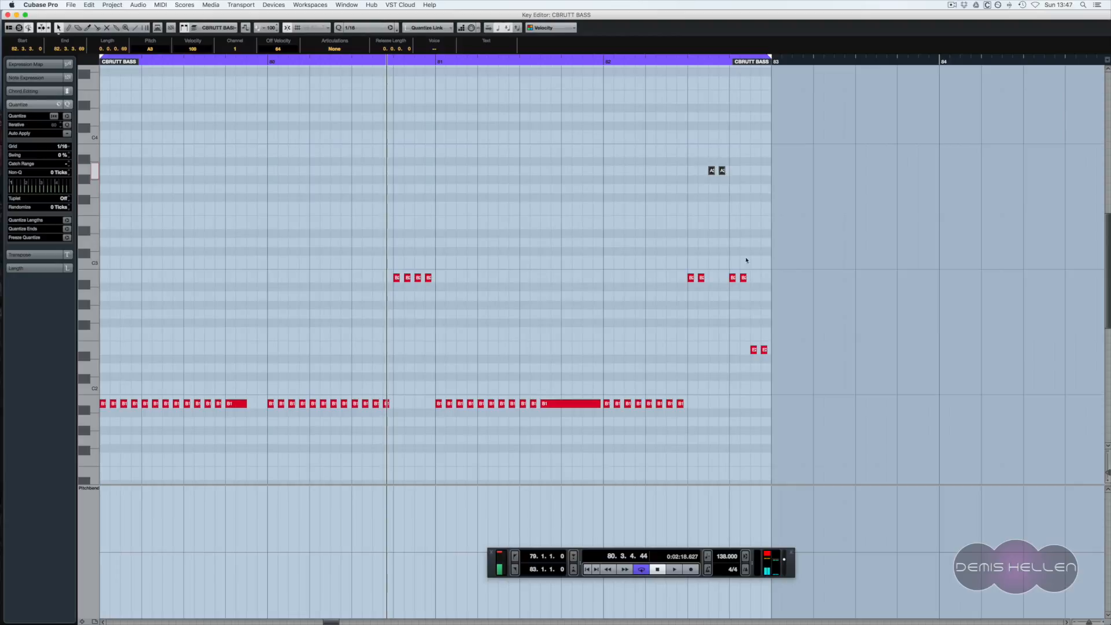
pyautogui.moveTo(721, 336); pyautogui.dragTo(794, 371)
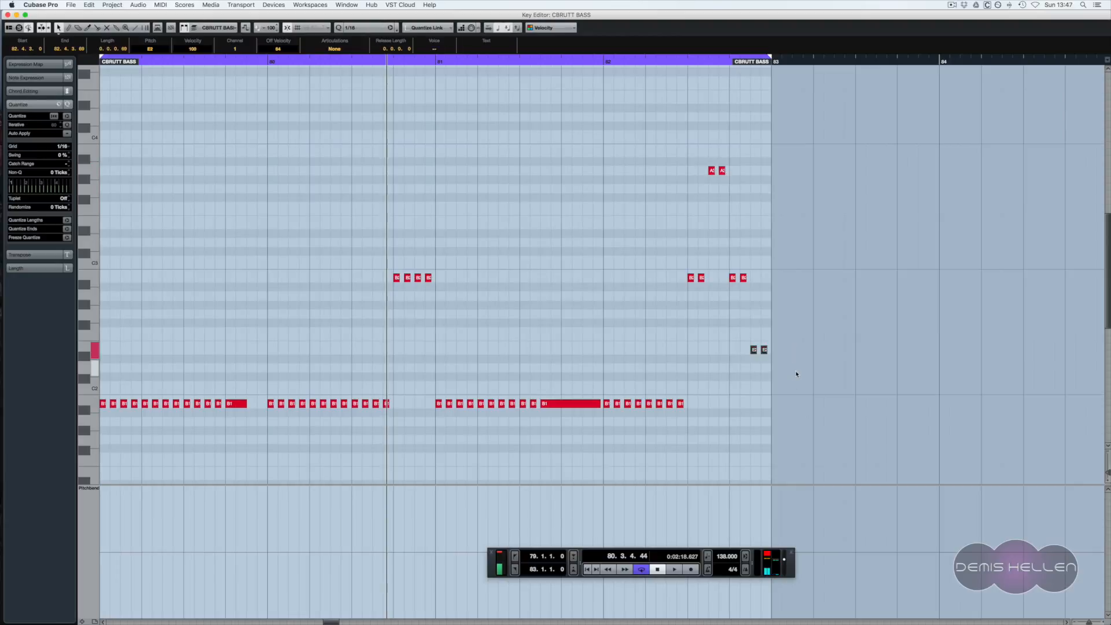
pyautogui.click(754, 350)
# - Play the bass pattern in the Key Editor, return to the loop start and clear the note selection
pyautogui.press('space')
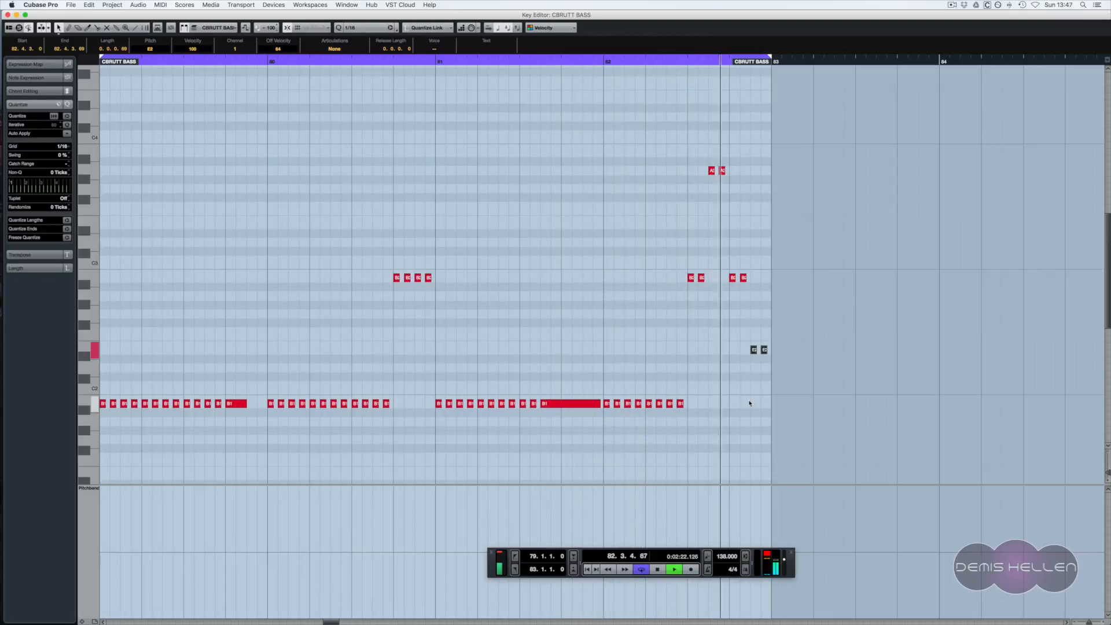
pyautogui.press('space')
pyautogui.press('KP_0')
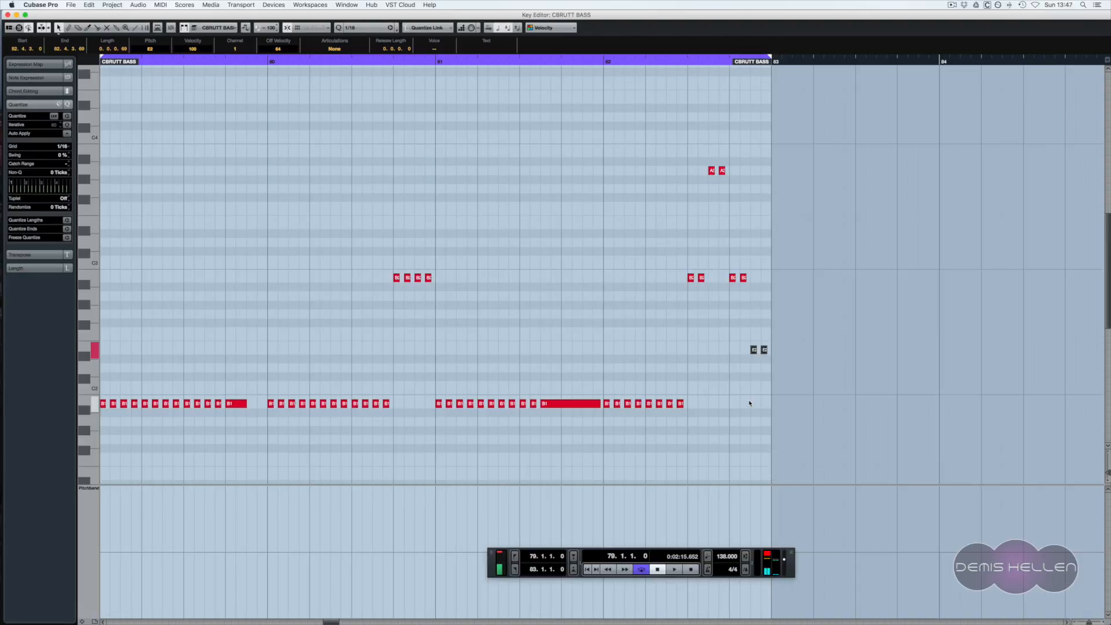
pyautogui.press('3')
pyautogui.click(155, 121)
pyautogui.click(59, 27)
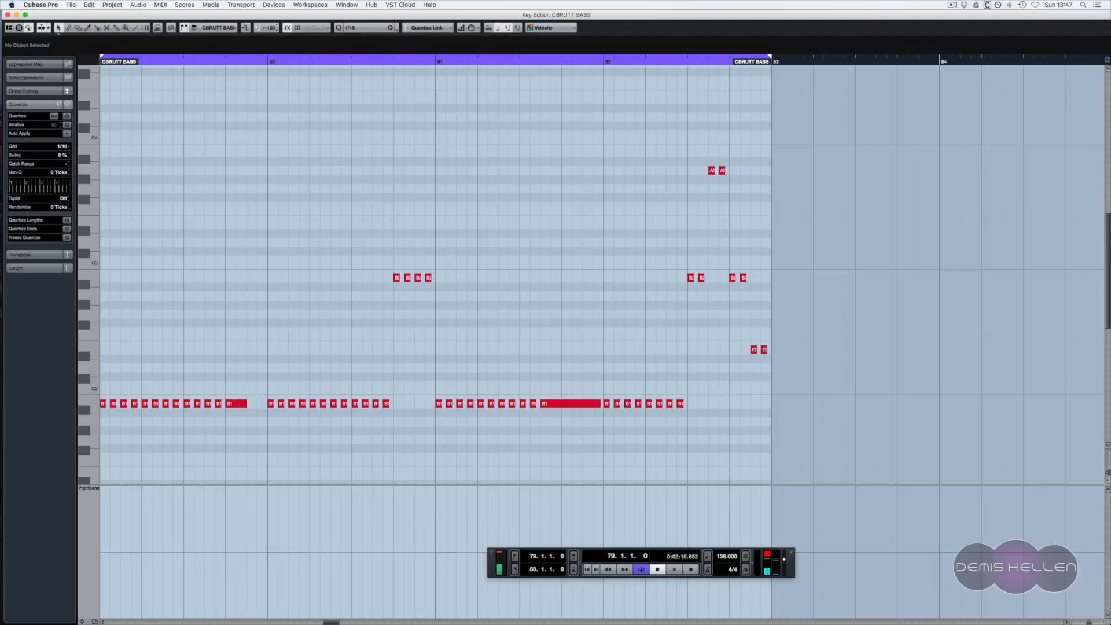
# - Open the MixConsole in place of the Key Editor and play the CBRUTT BASS loop with and without its insert rack bypassed
pyautogui.press('Return')
pyautogui.press('F3')
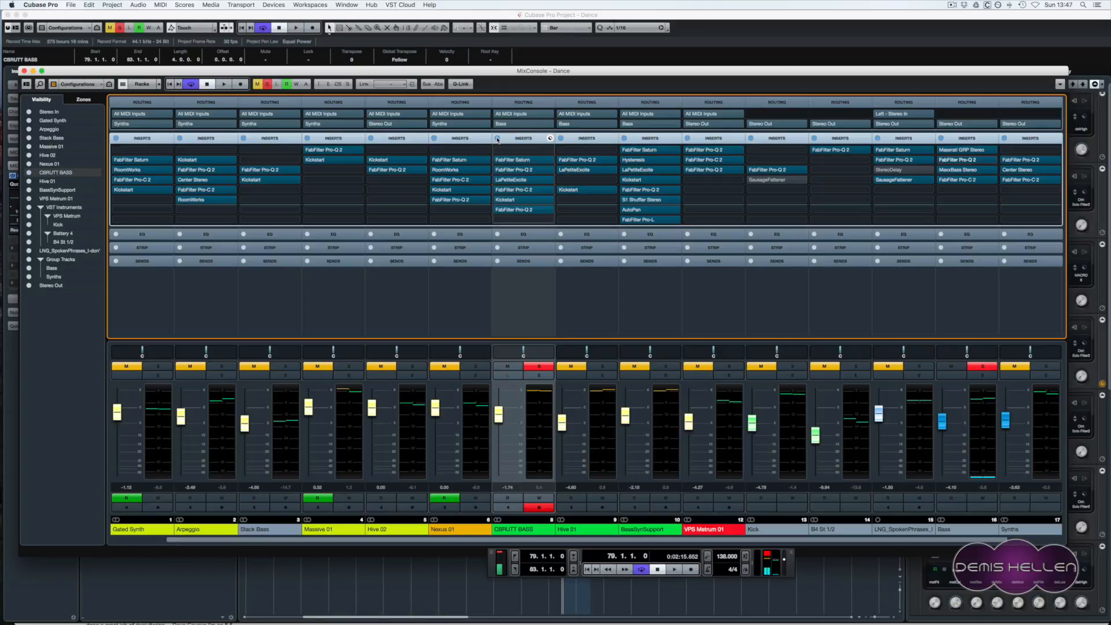
pyautogui.press('space')
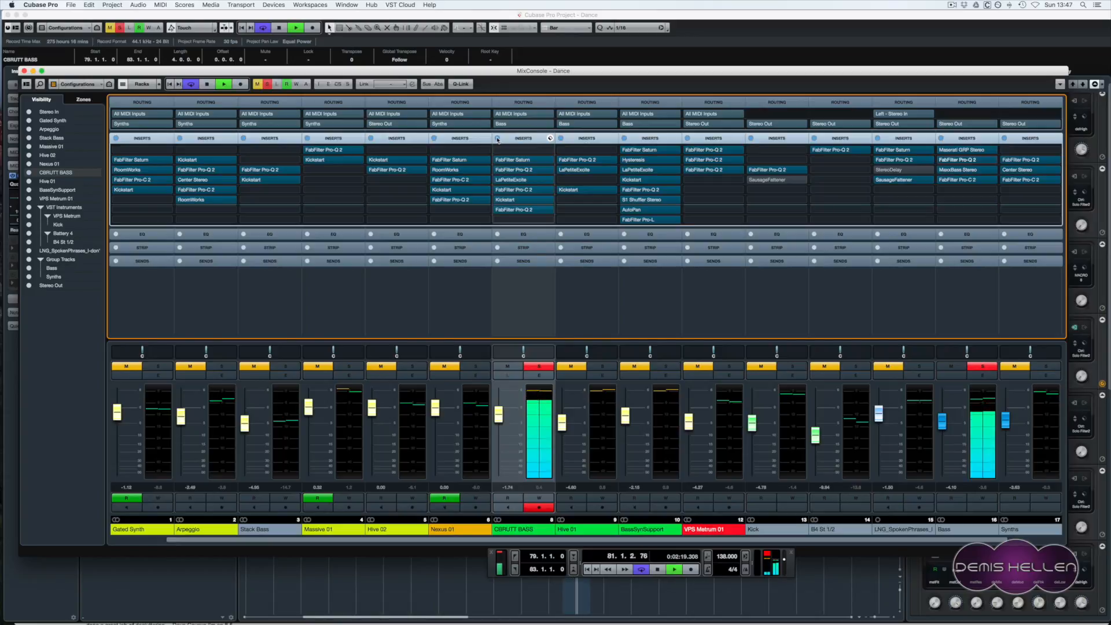
pyautogui.click(497, 139)
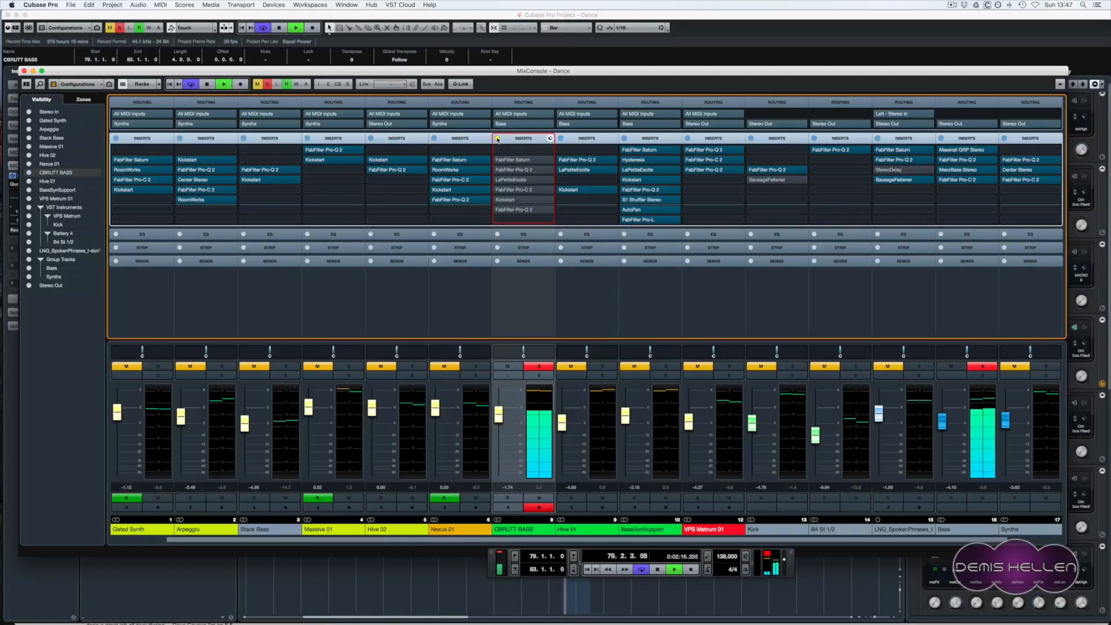
pyautogui.press('space')
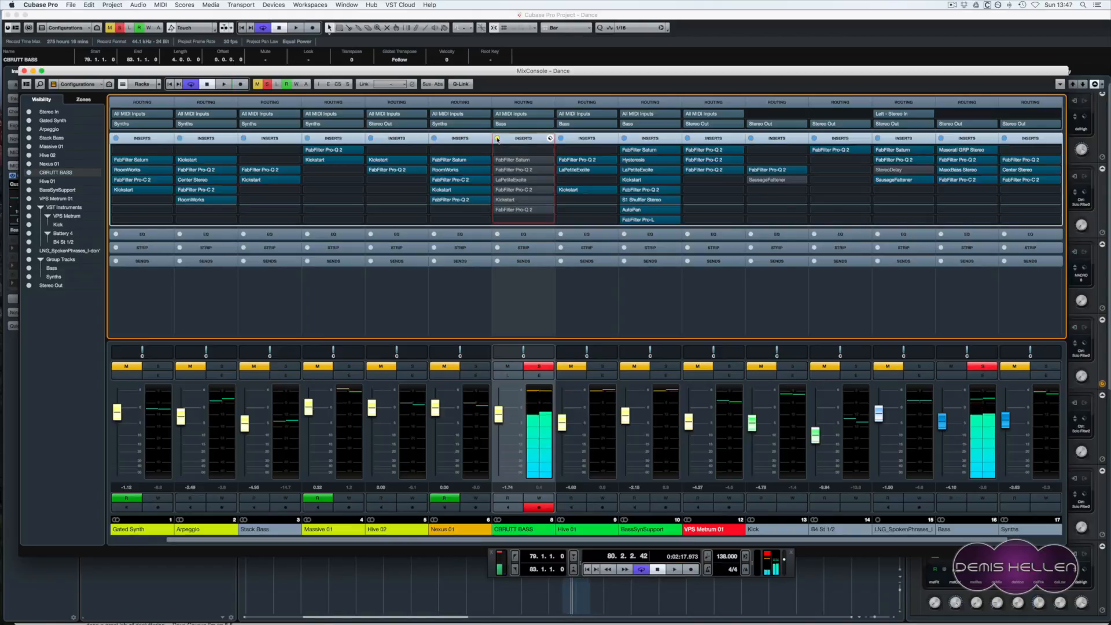
# - Lift the CBRUTT BASS rack bypass and switch off its Saturn, Pro-Q 2, LaPetiteExcite, Pro-C 2, Kickstart and final Pro-Q 2 inserts individually
pyautogui.click(497, 138)
pyautogui.click(497, 160)
pyautogui.click(497, 170)
pyautogui.click(497, 180)
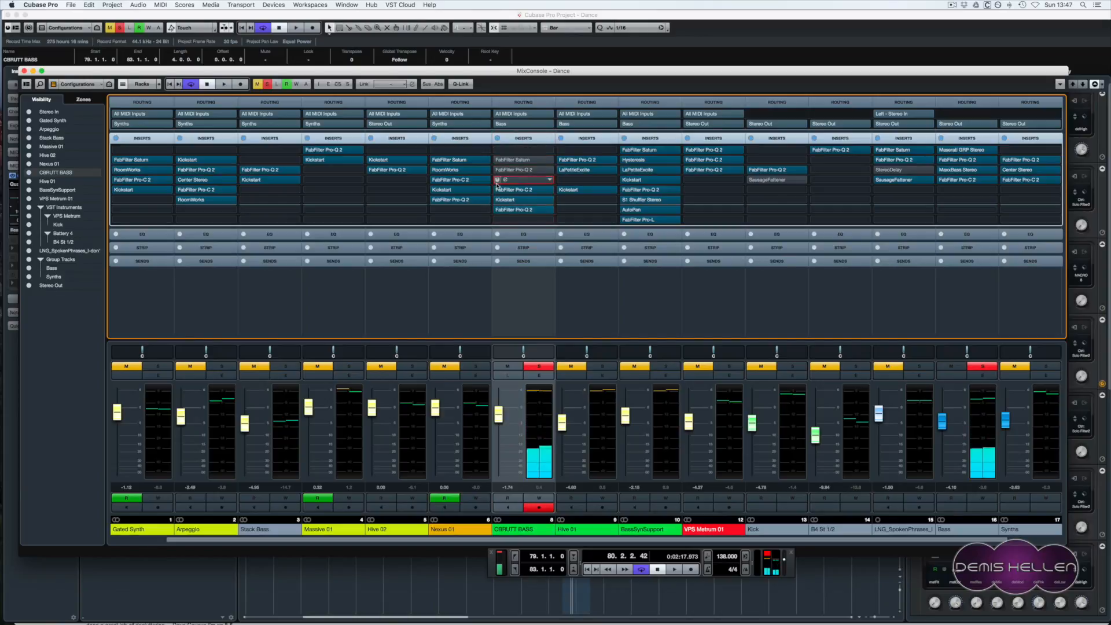
pyautogui.click(497, 190)
pyautogui.click(497, 200)
pyautogui.click(497, 210)
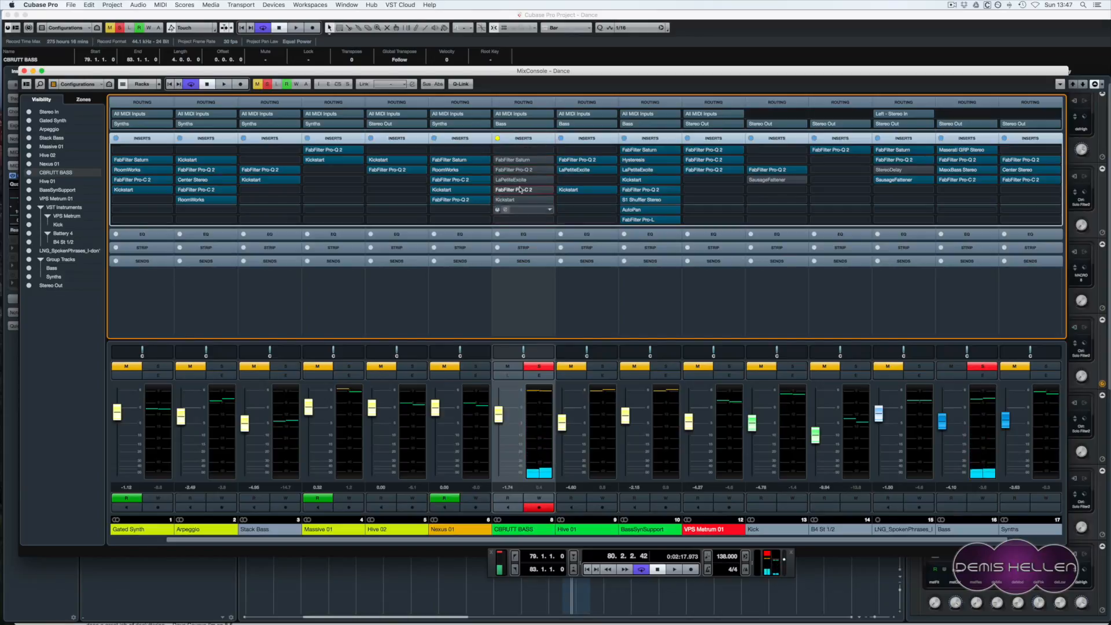
# - Play the dry bass loop, switch the FabFilter Saturn insert on CBRUTT BASS back on and show its settings
pyautogui.press('space')
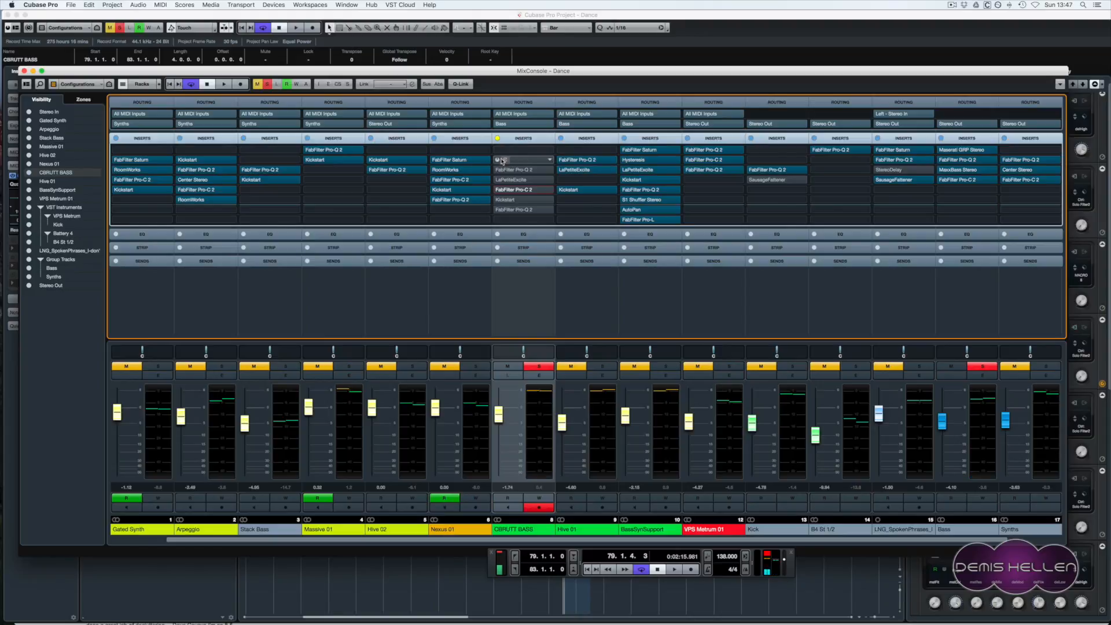
pyautogui.press('space')
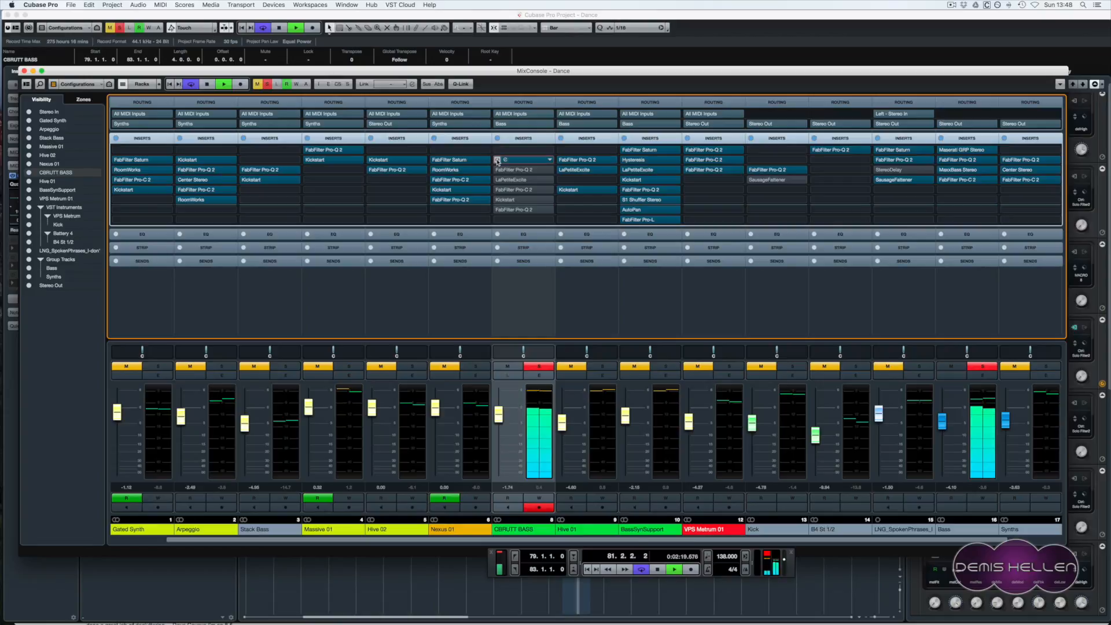
pyautogui.click(497, 160)
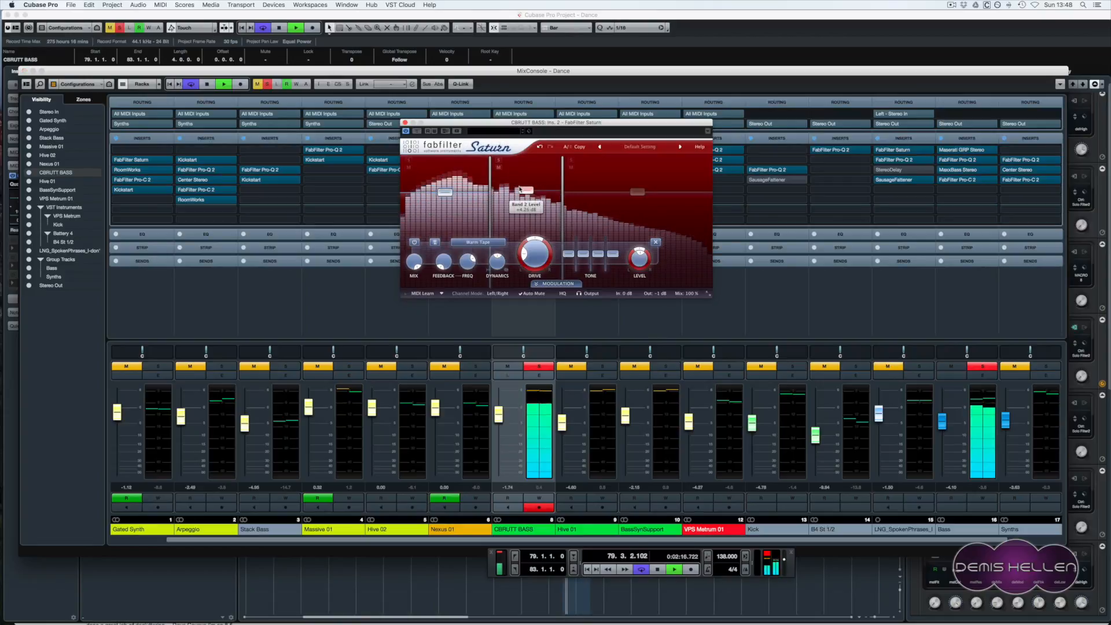
# - Inspect the drive and tone settings of Saturn's low, middle and high bands while the bass loop plays
pyautogui.click(631, 192)
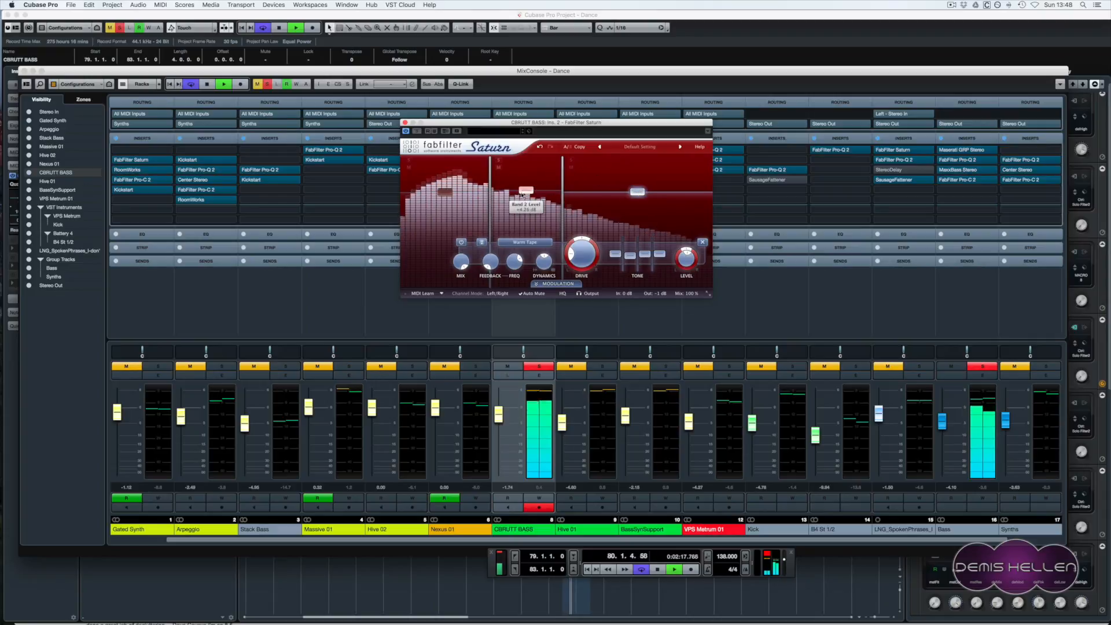
pyautogui.click(449, 193)
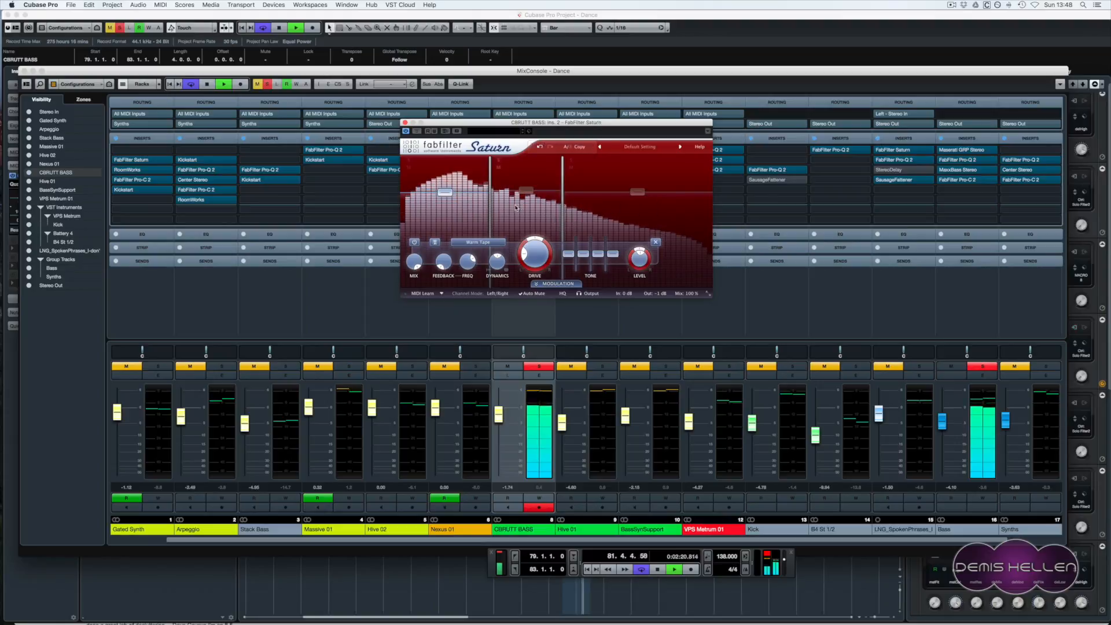
pyautogui.click(524, 191)
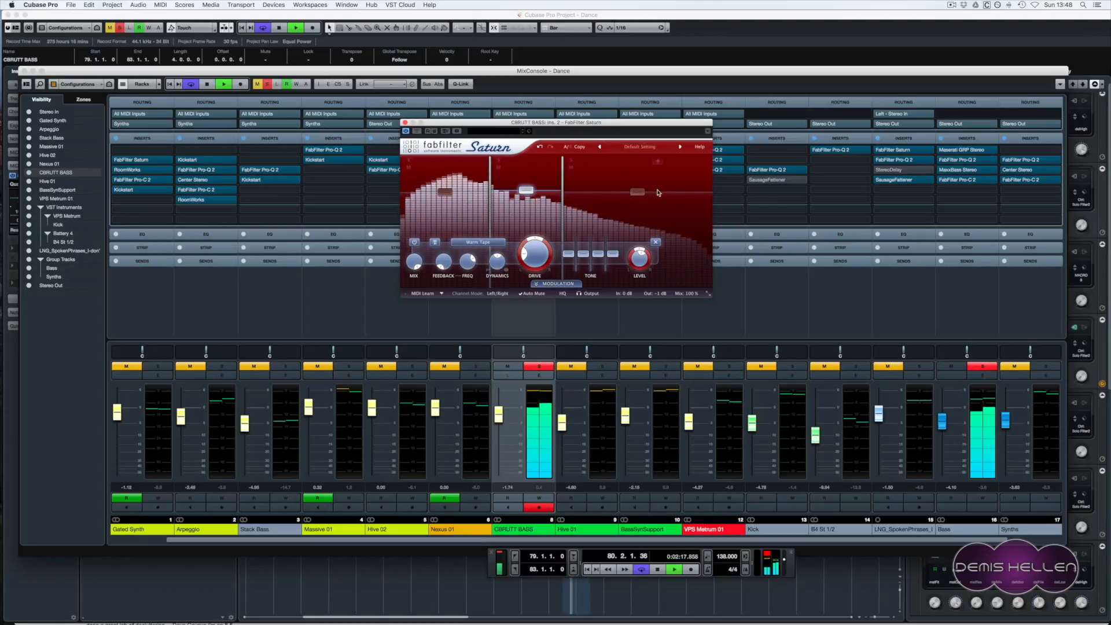
pyautogui.click(638, 193)
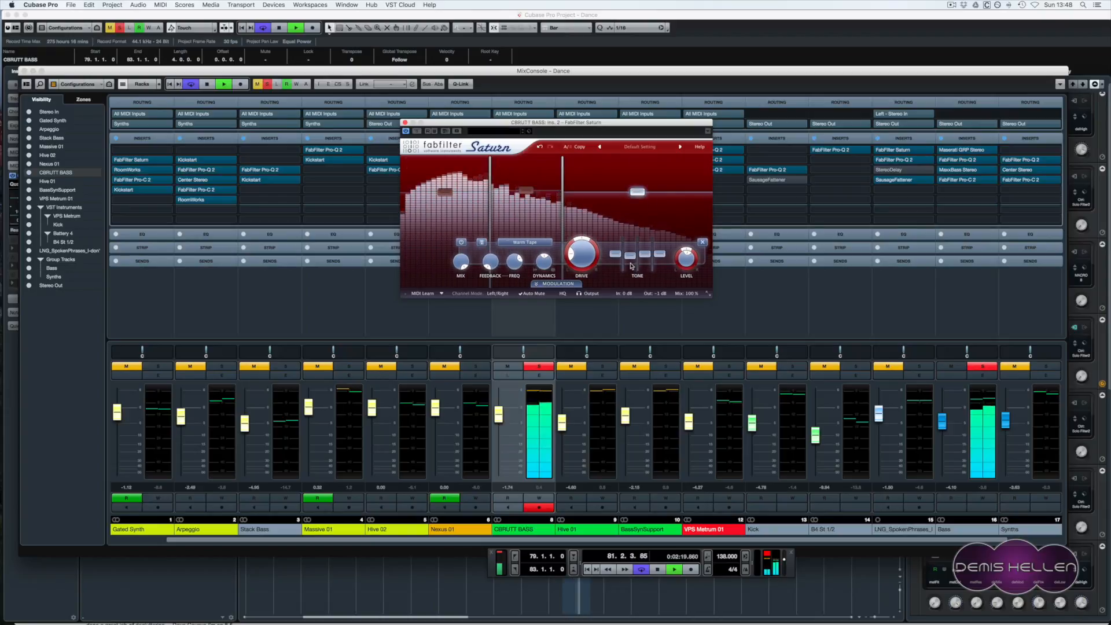
pyautogui.click(444, 192)
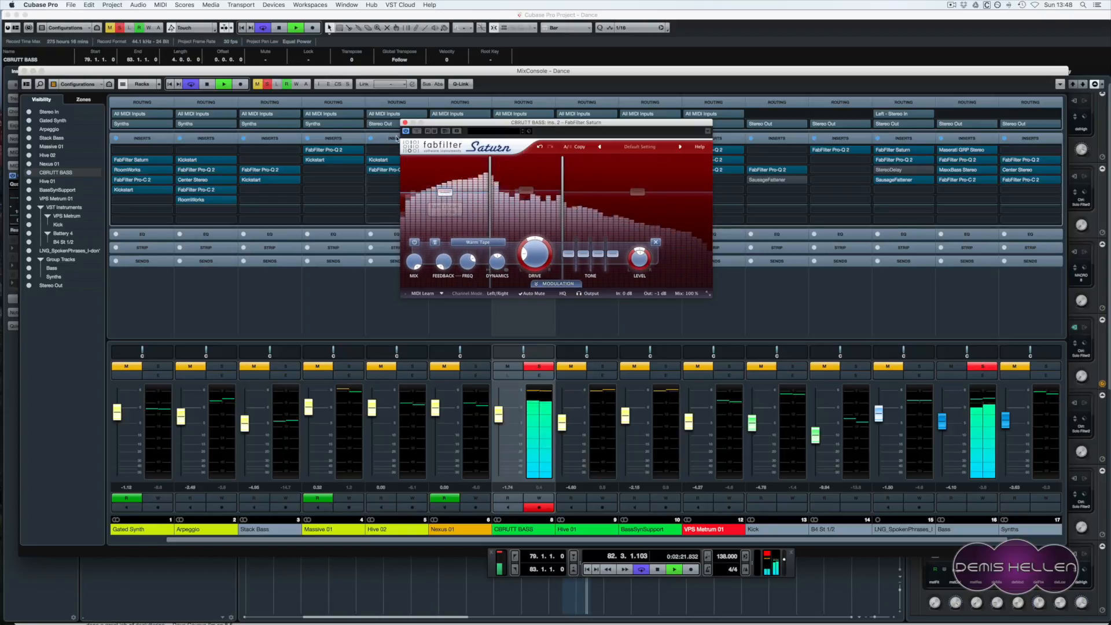
# - Close Saturn, switch on the first Pro-Q 2 insert on CBRUTT BASS and adjust the Q of its deep low-frequency dip
pyautogui.click(405, 123)
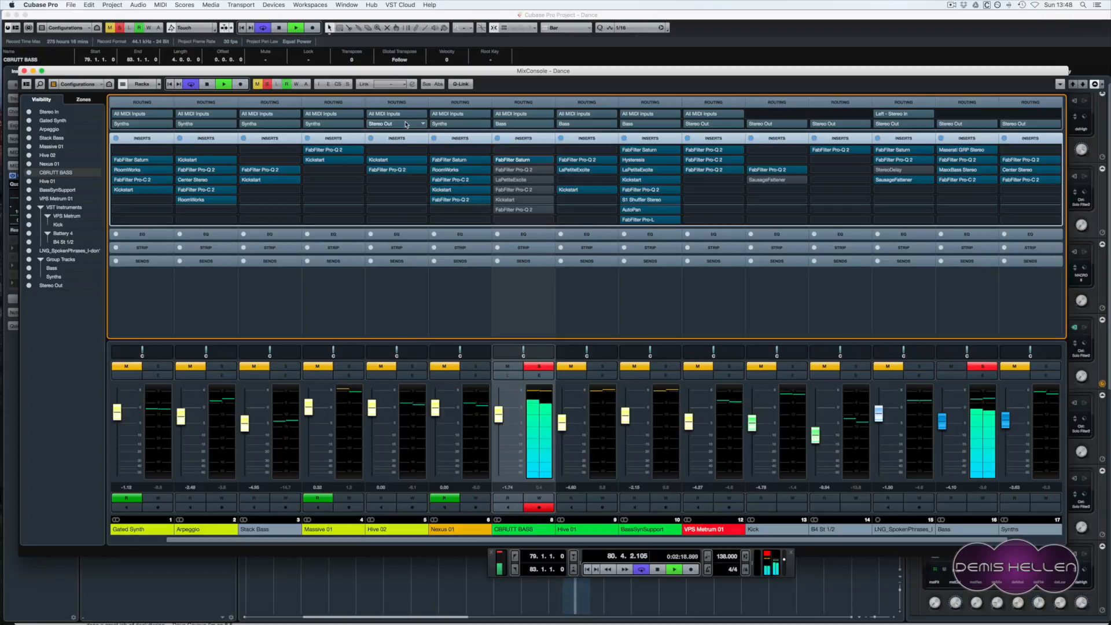
pyautogui.click(506, 170)
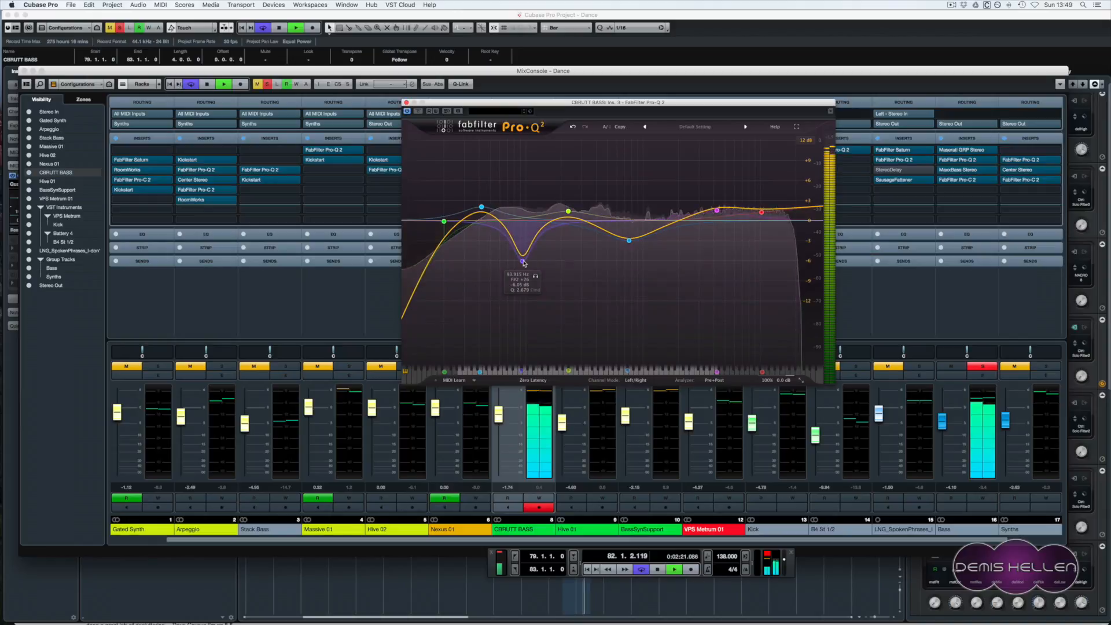
pyautogui.scroll(2, 523, 262)
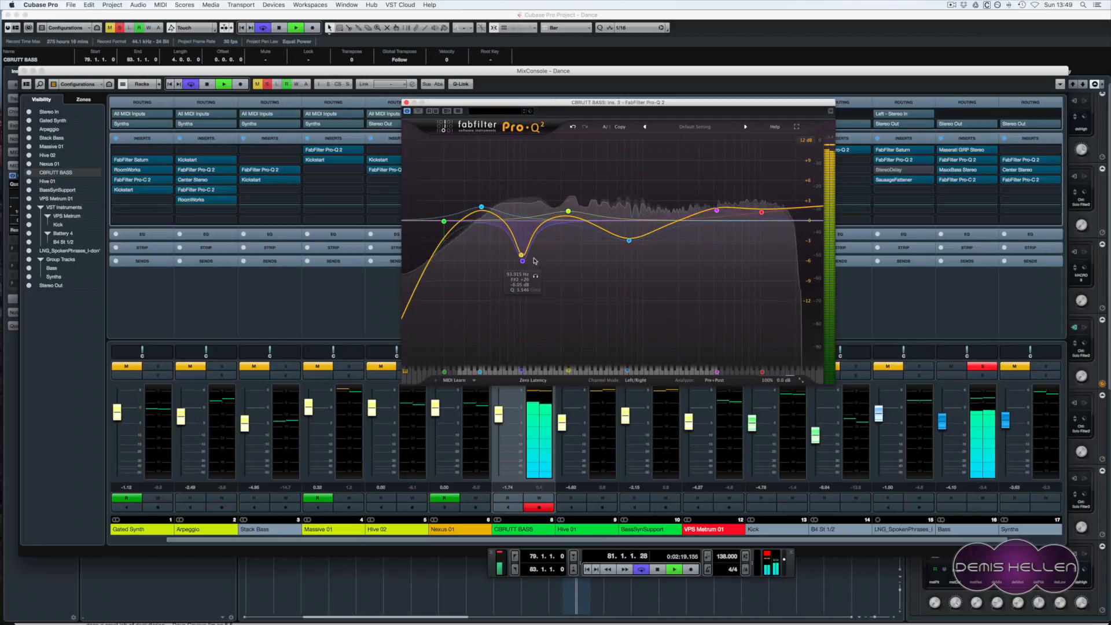
# - Audition Pro-Q 2's low-mid boost near 231 Hz and the cut near 761 Hz in isolation while the bass loop plays
pyautogui.click(567, 211)
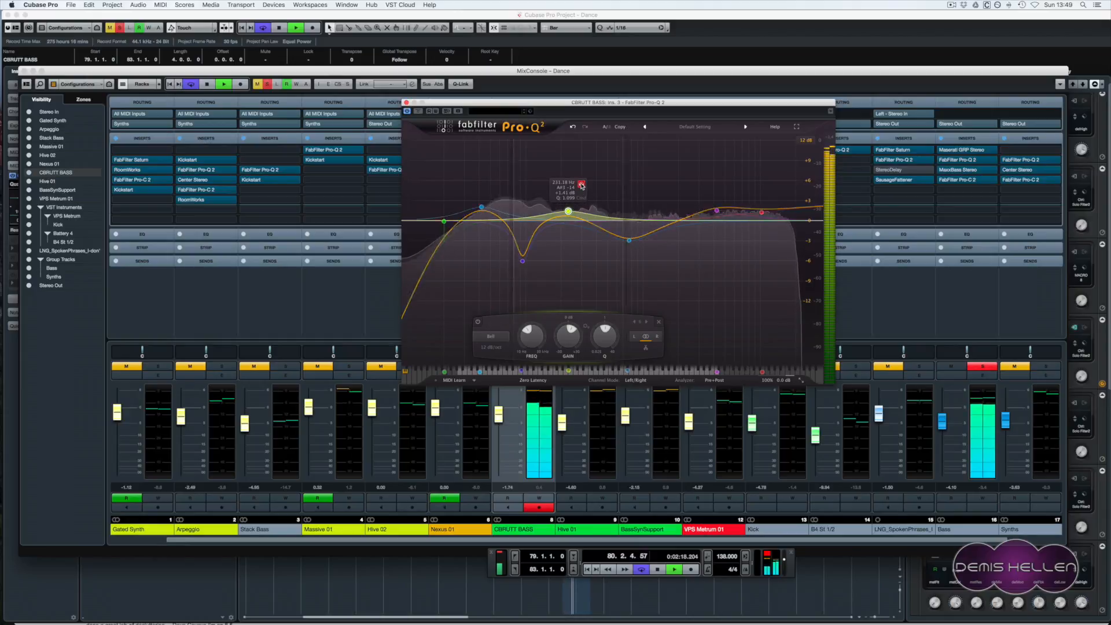
pyautogui.click(581, 184)
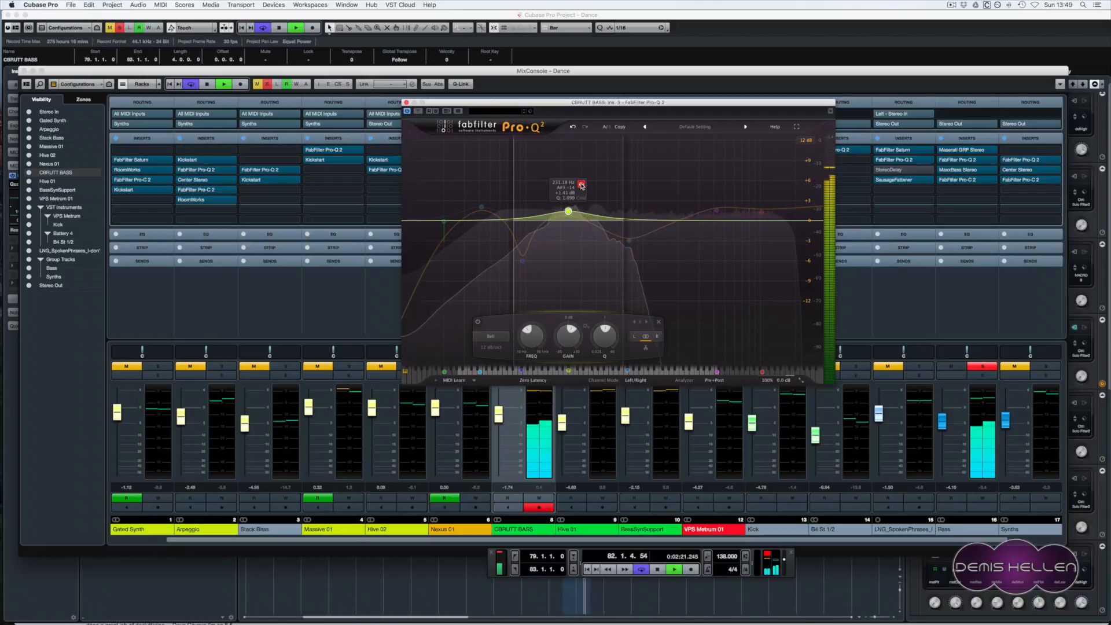
pyautogui.click(581, 184)
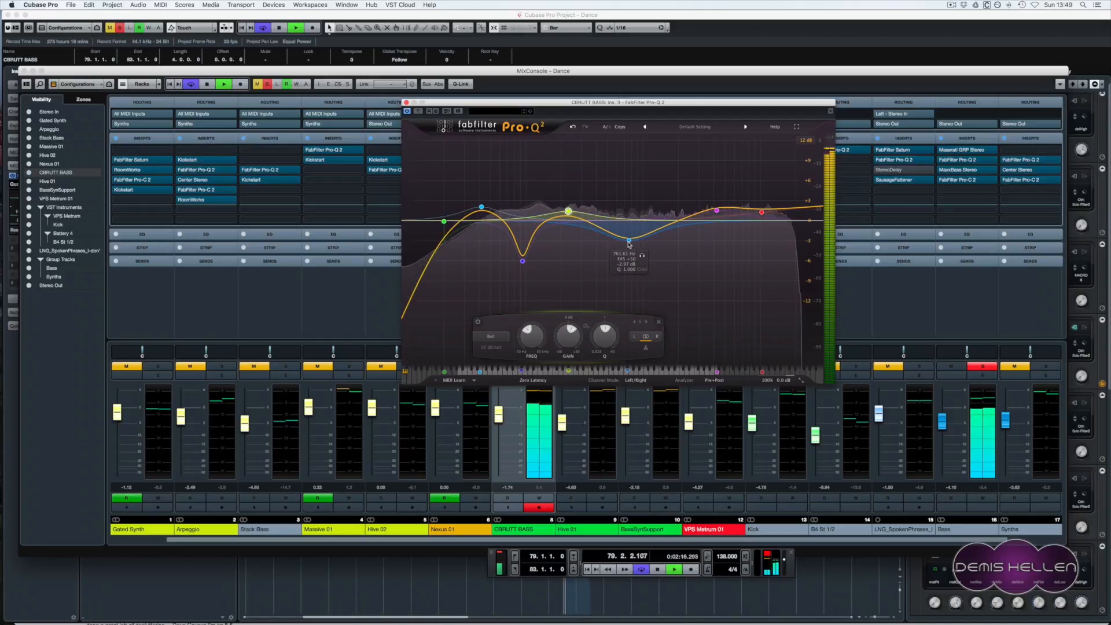
pyautogui.click(643, 256)
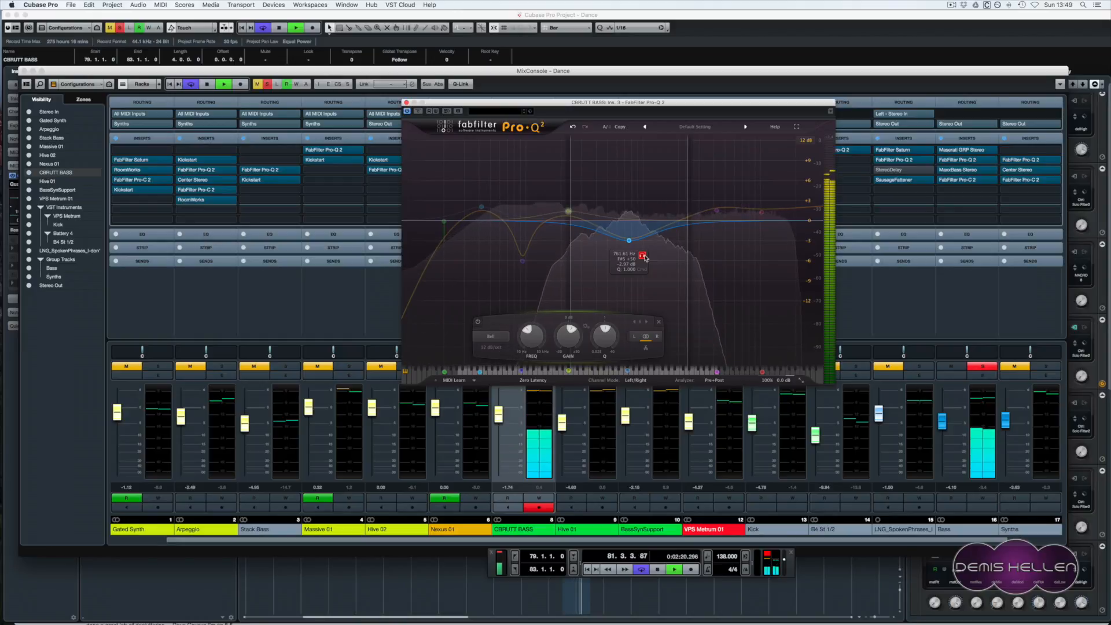
pyautogui.click(643, 256)
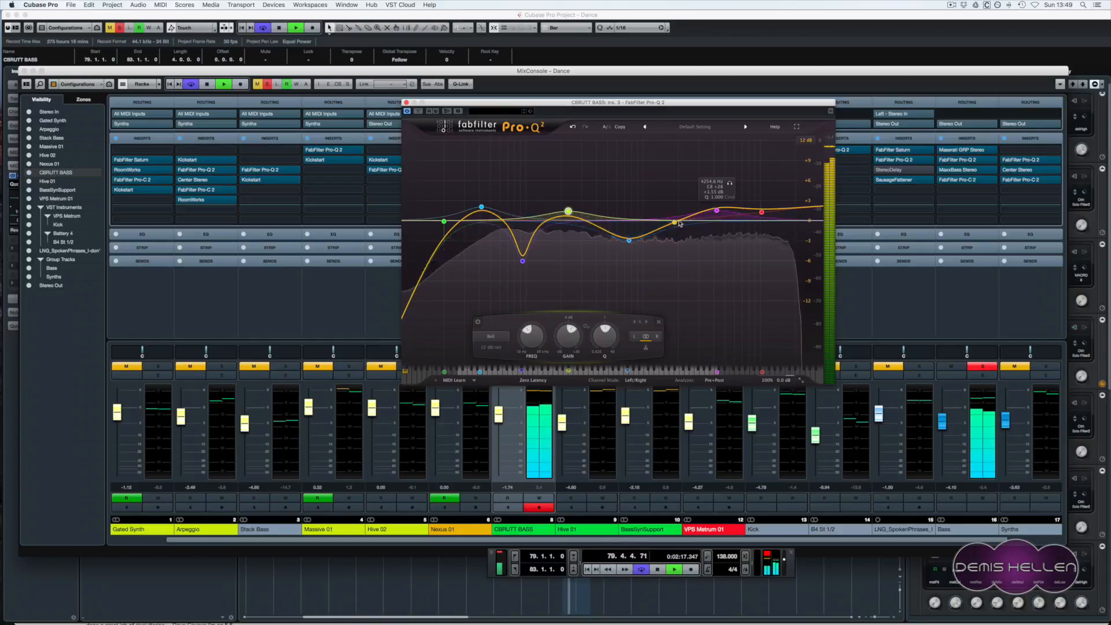
pyautogui.click(628, 240)
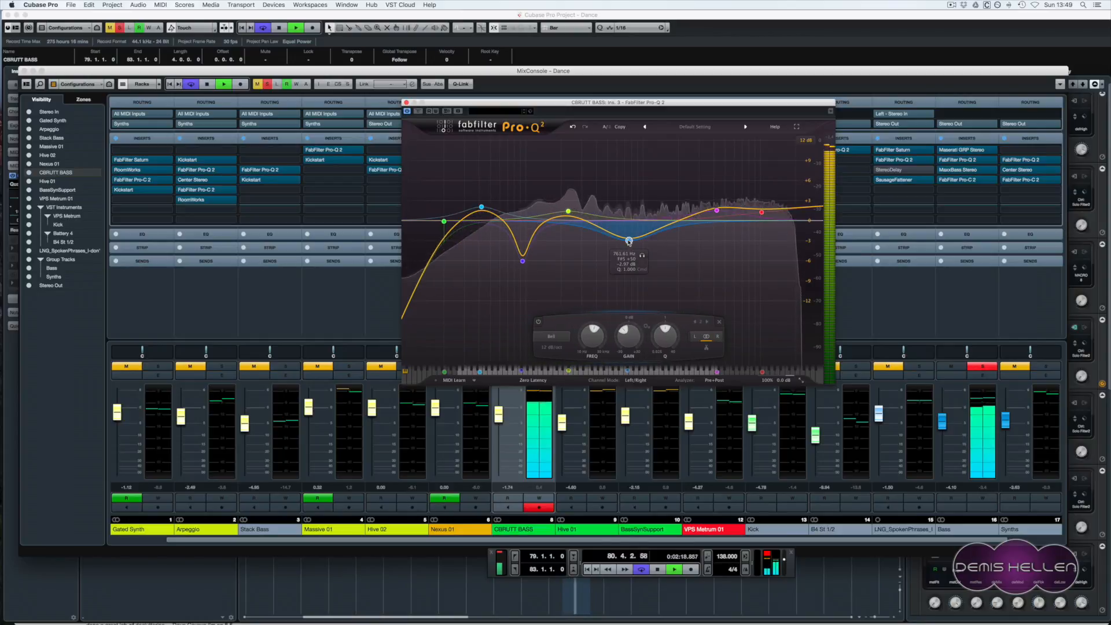
pyautogui.click(641, 258)
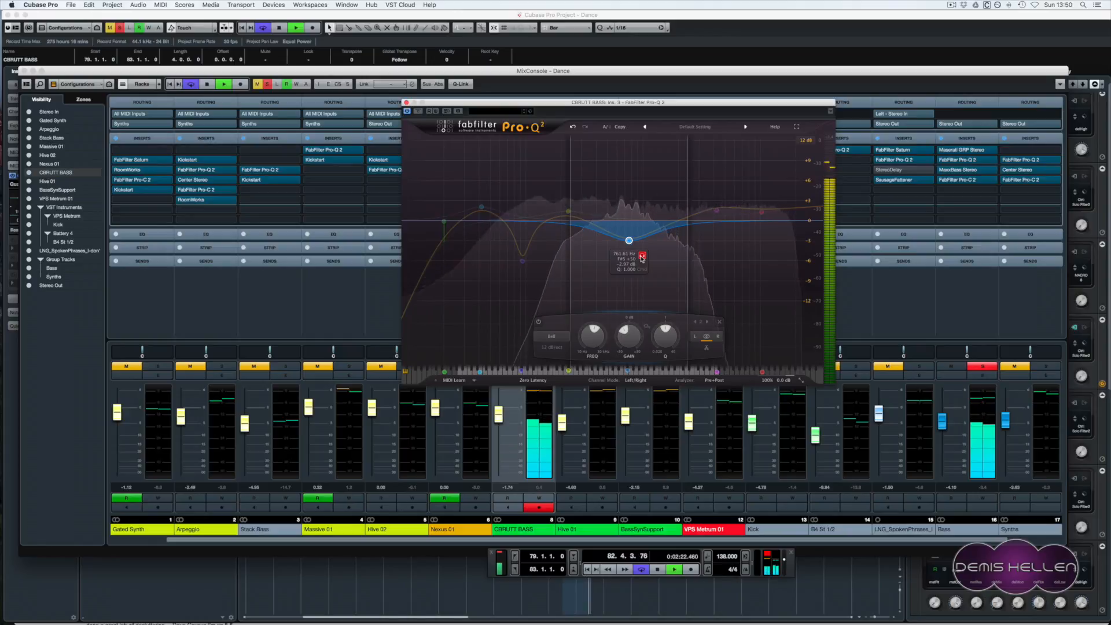
# - Audition Pro-Q 2's upper boost near 4 kHz in isolation, inspect the high shelf and stop playback
pyautogui.moveTo(722, 211)
pyautogui.click(729, 184)
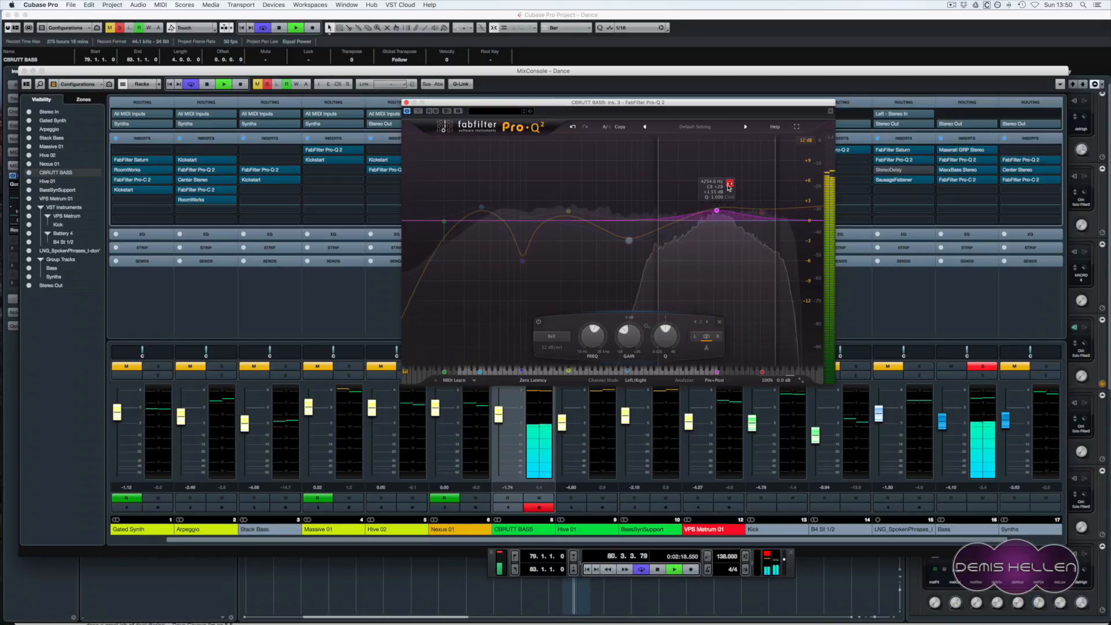
pyautogui.moveTo(729, 186); pyautogui.dragTo(729, 186)
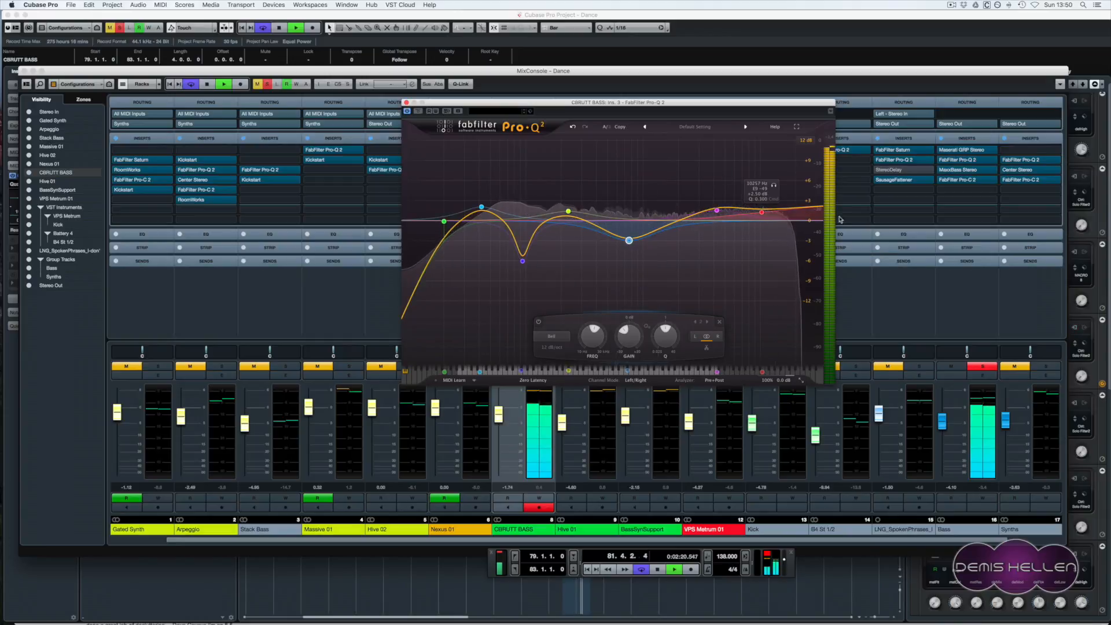
pyautogui.click(762, 212)
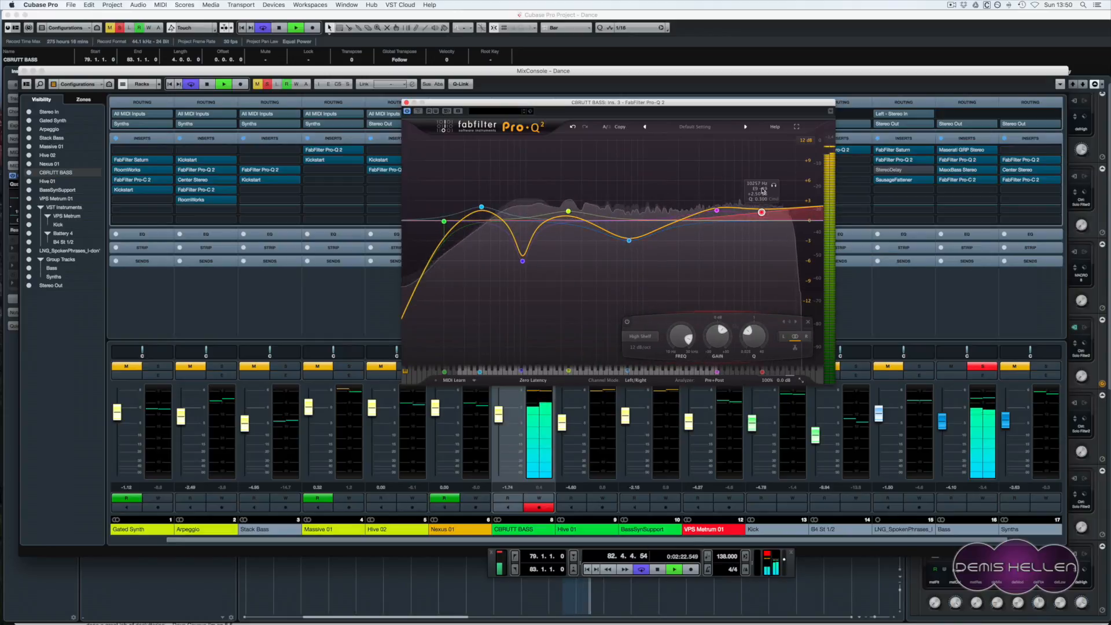
pyautogui.moveTo(773, 186); pyautogui.dragTo(776, 186)
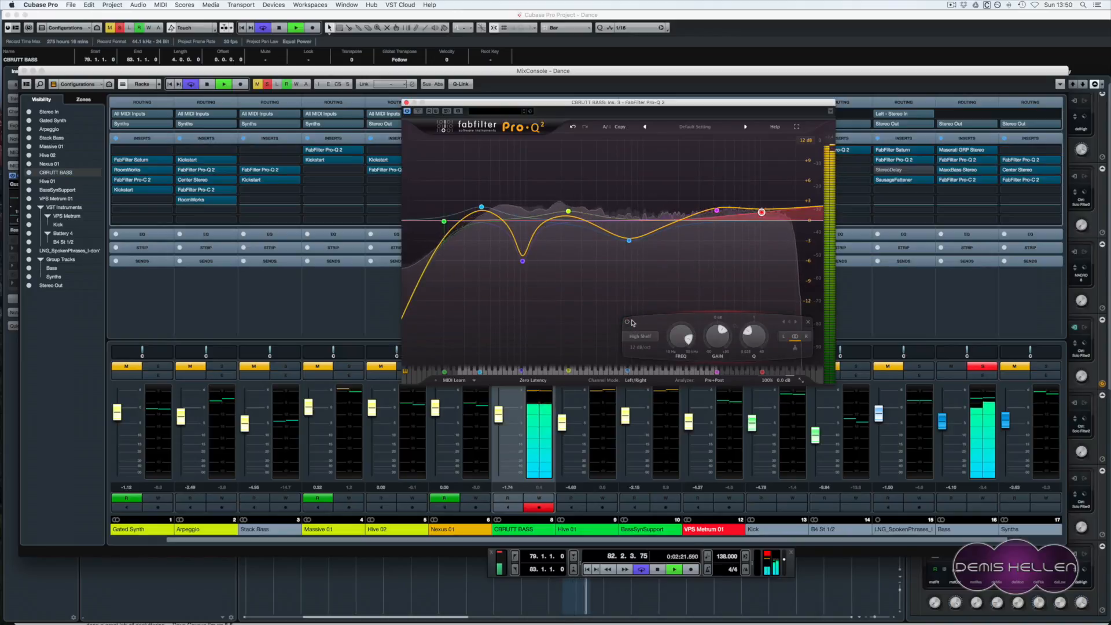
pyautogui.press('space')
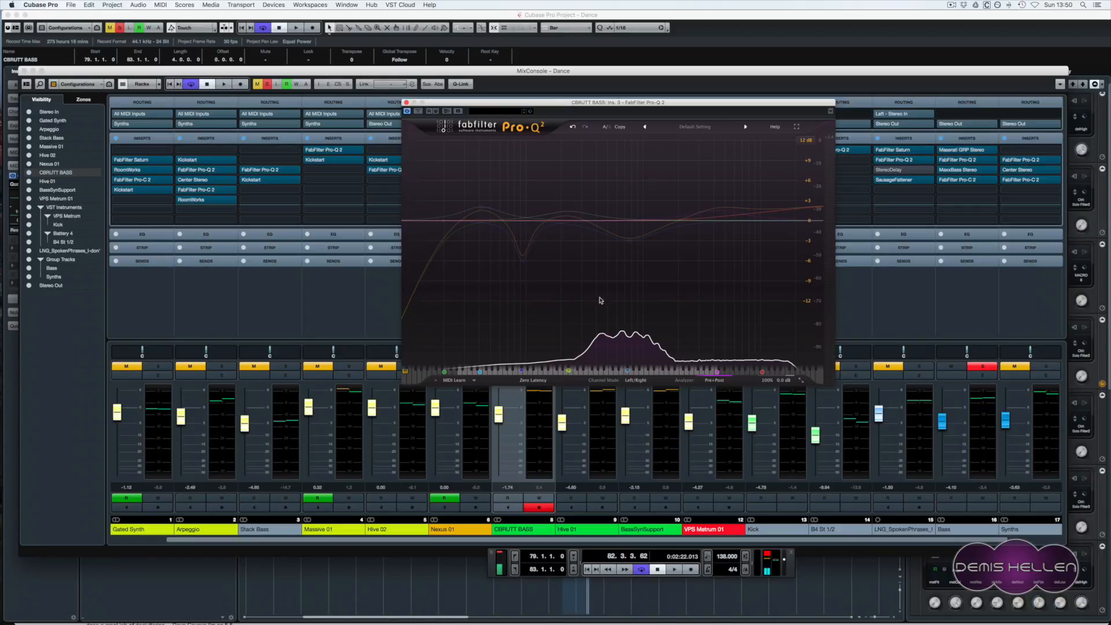
# - Open LaPetiteExcite on CBRUTT BASS, switch it on during playback and replay the loop with its window closed
pyautogui.click(525, 181)
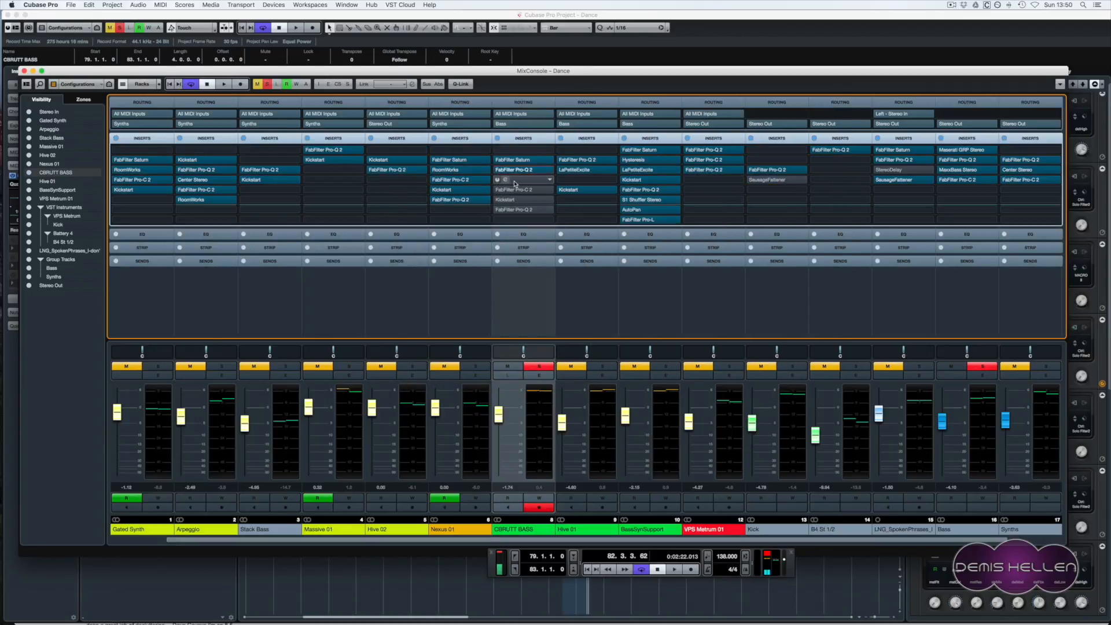
pyautogui.click(505, 180)
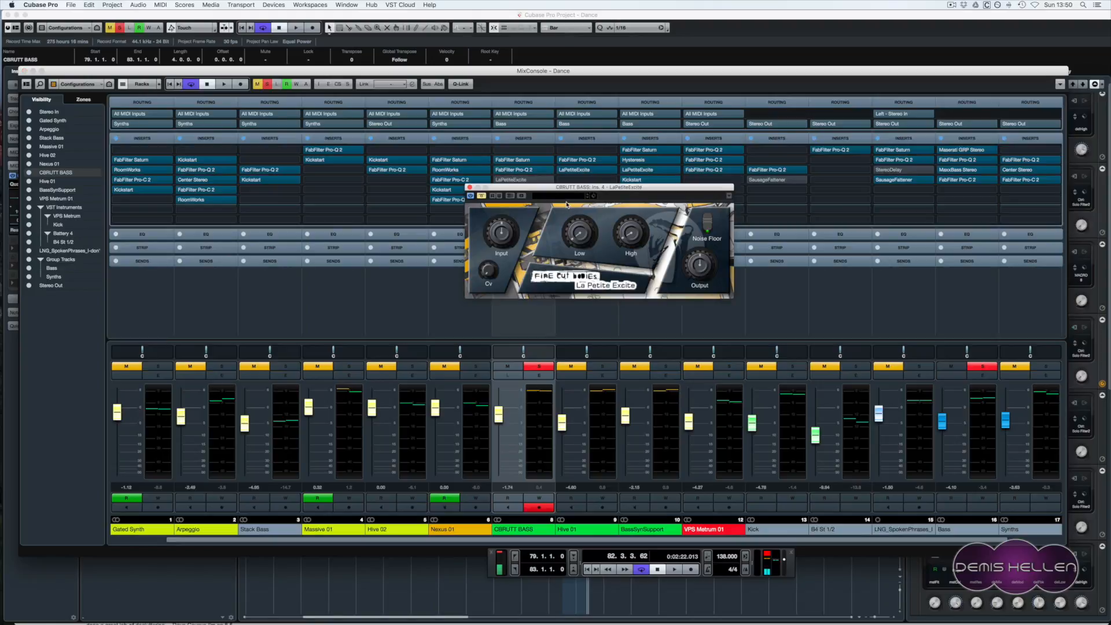
pyautogui.press('space')
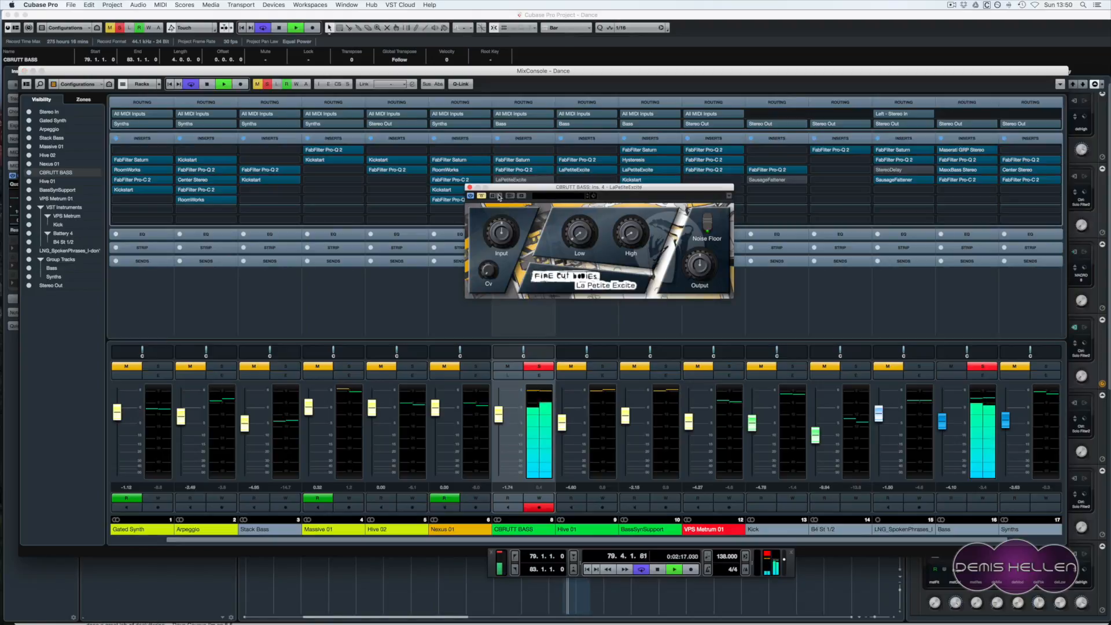
pyautogui.click(481, 196)
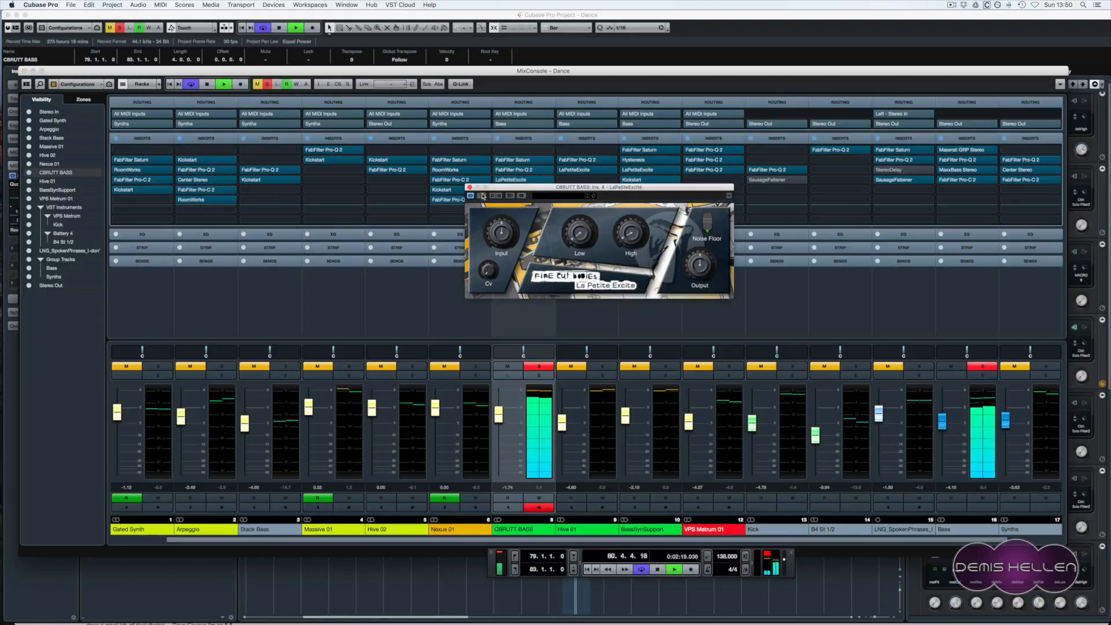
pyautogui.press('space')
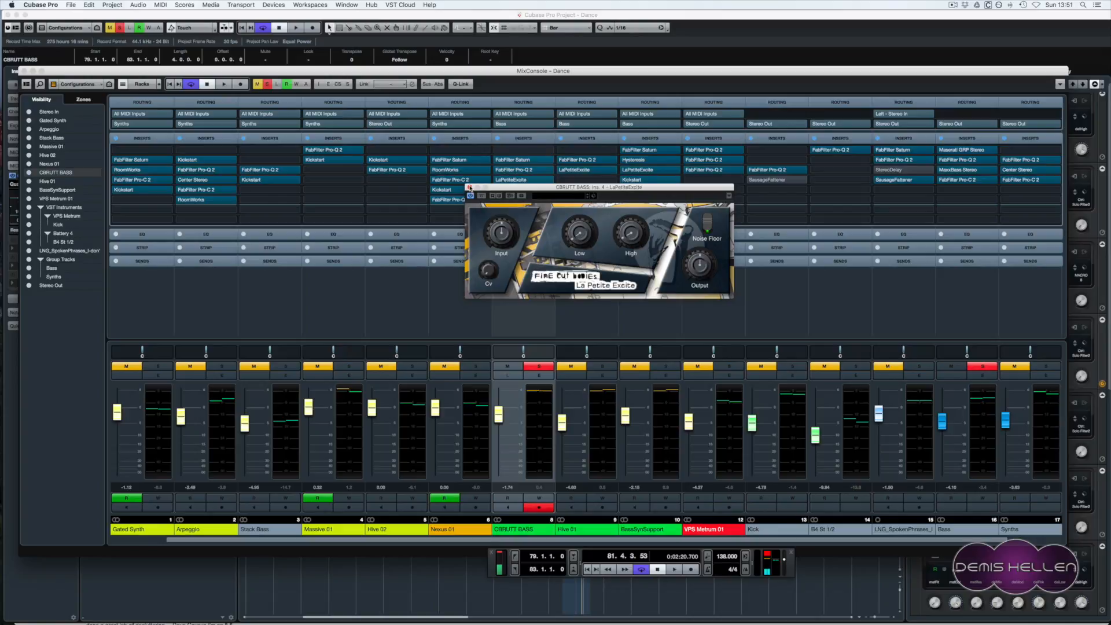
pyautogui.click(469, 187)
pyautogui.press('space')
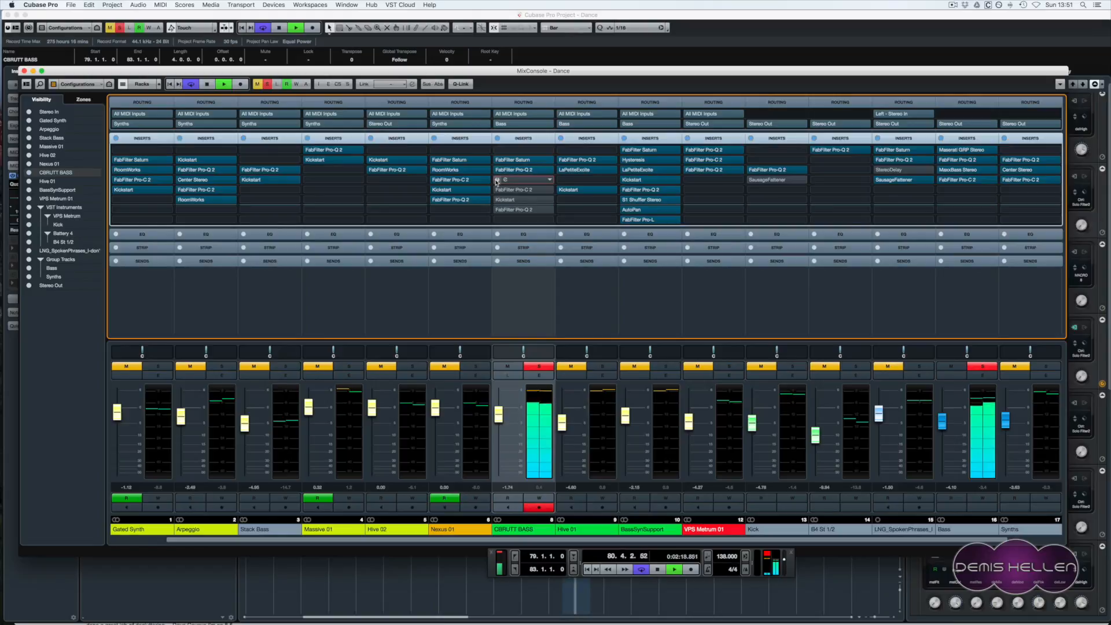
pyautogui.press('space')
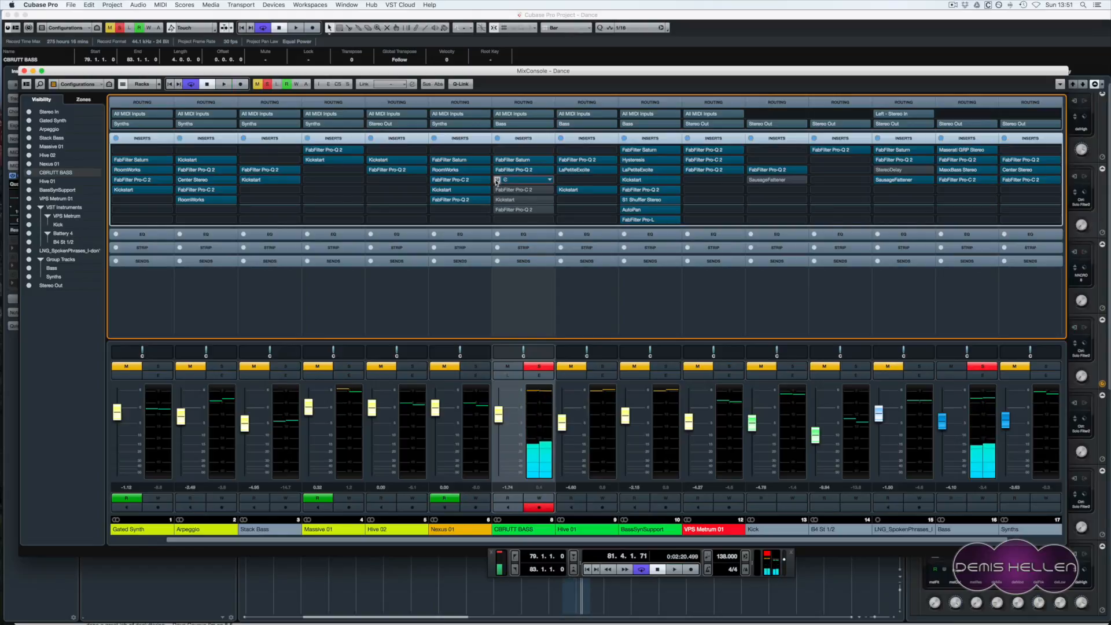
# - Open the Pro-C 2 insert on CBRUTT BASS, switch it on and reposition its window around playback
pyautogui.click(506, 190)
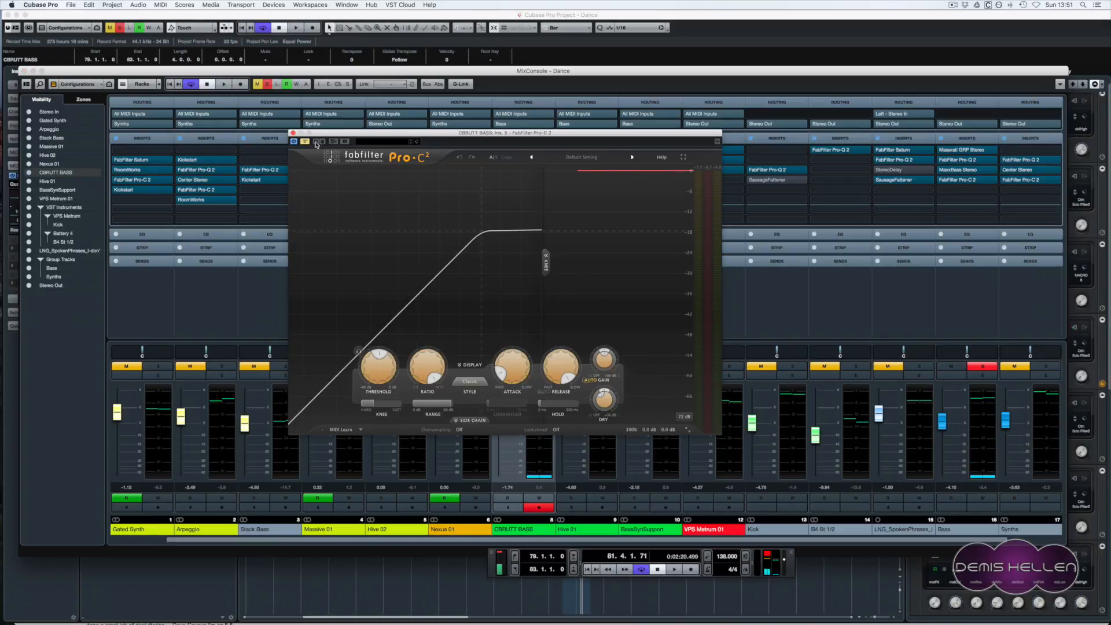
pyautogui.press('space')
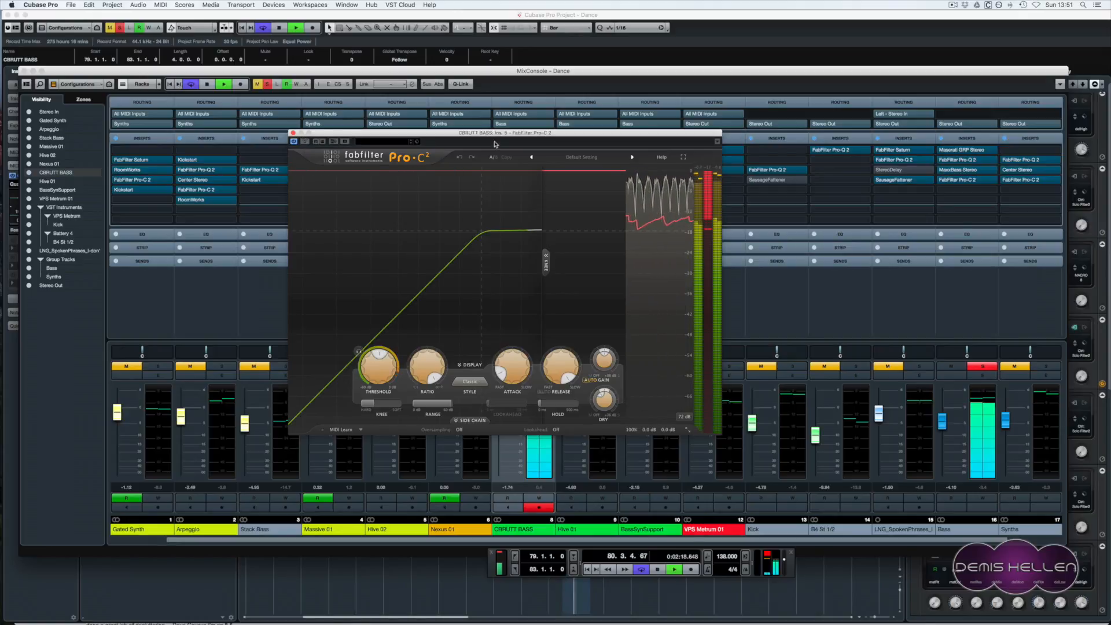
pyautogui.moveTo(508, 137); pyautogui.dragTo(539, 124)
pyautogui.press('space')
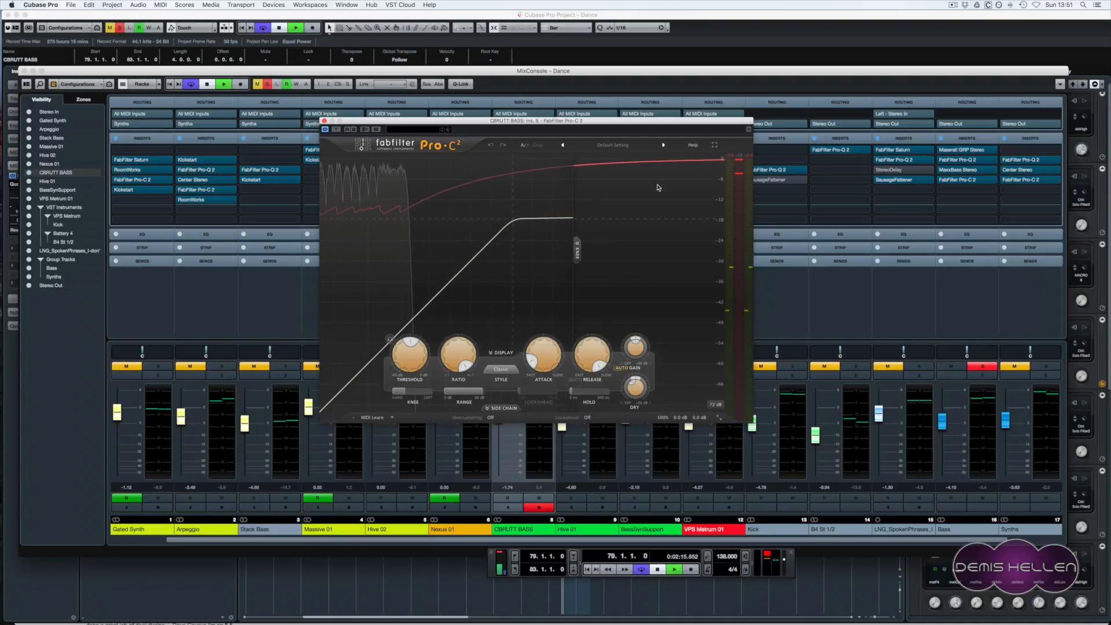
# - Inspect Pro-C 2's compression style, threshold, ratio, attack, release and auto gain during playback, then stop and close the plug-in
pyautogui.press('space')
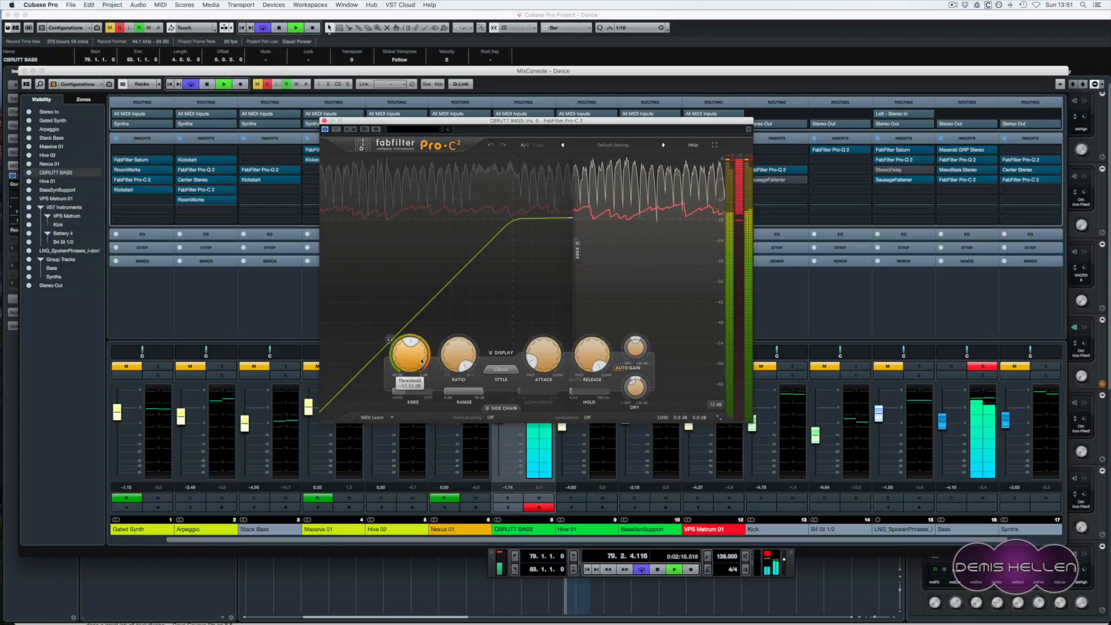
pyautogui.click(500, 369)
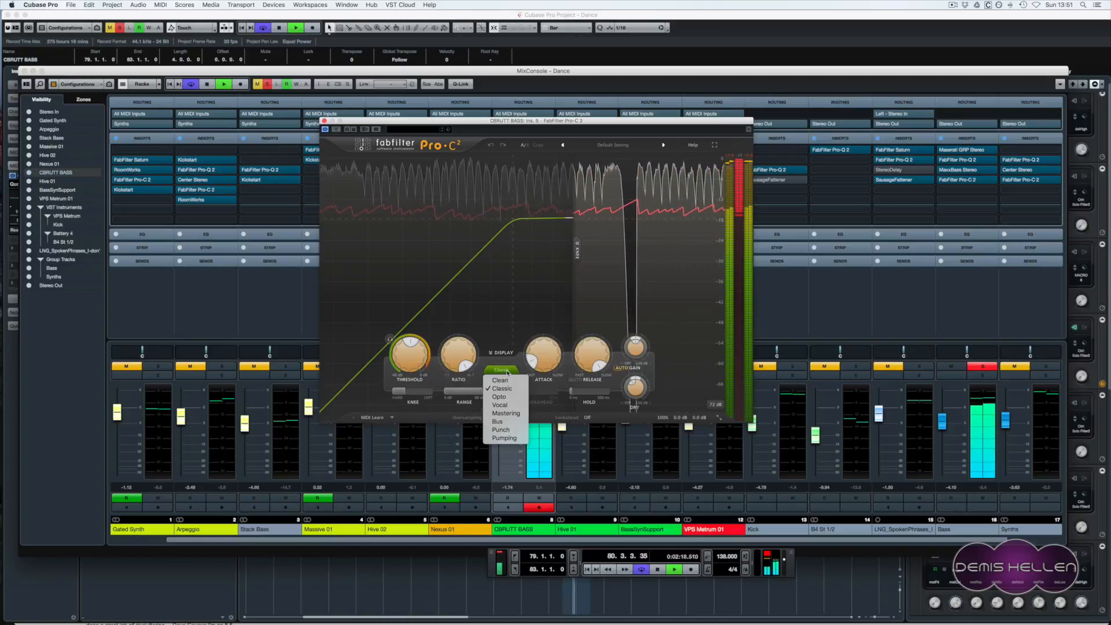
pyautogui.click(499, 371)
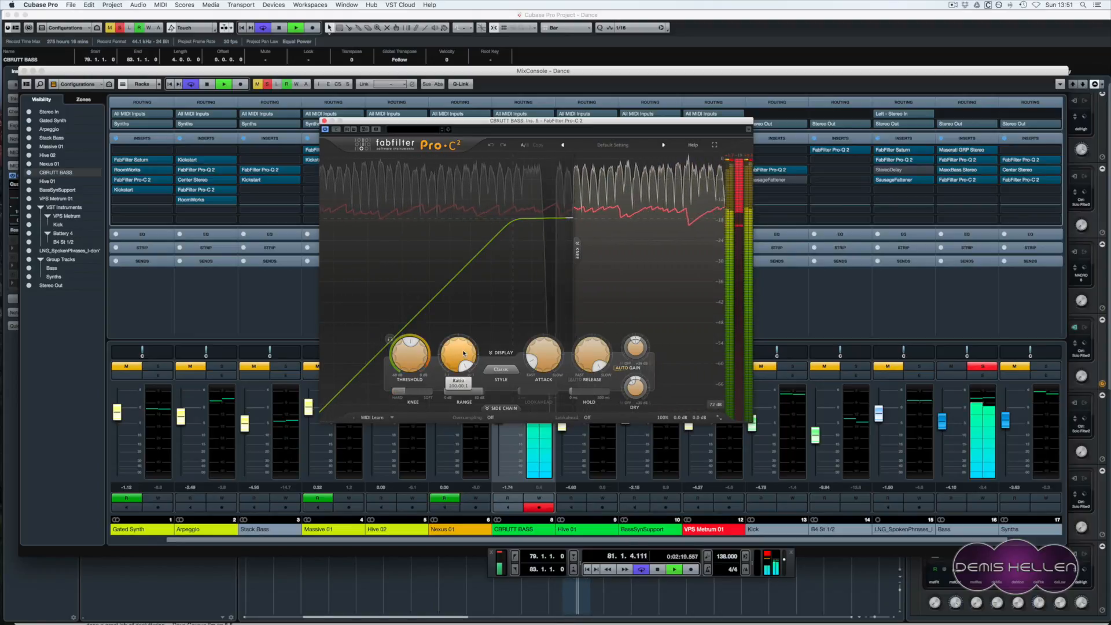
pyautogui.moveTo(414, 352)
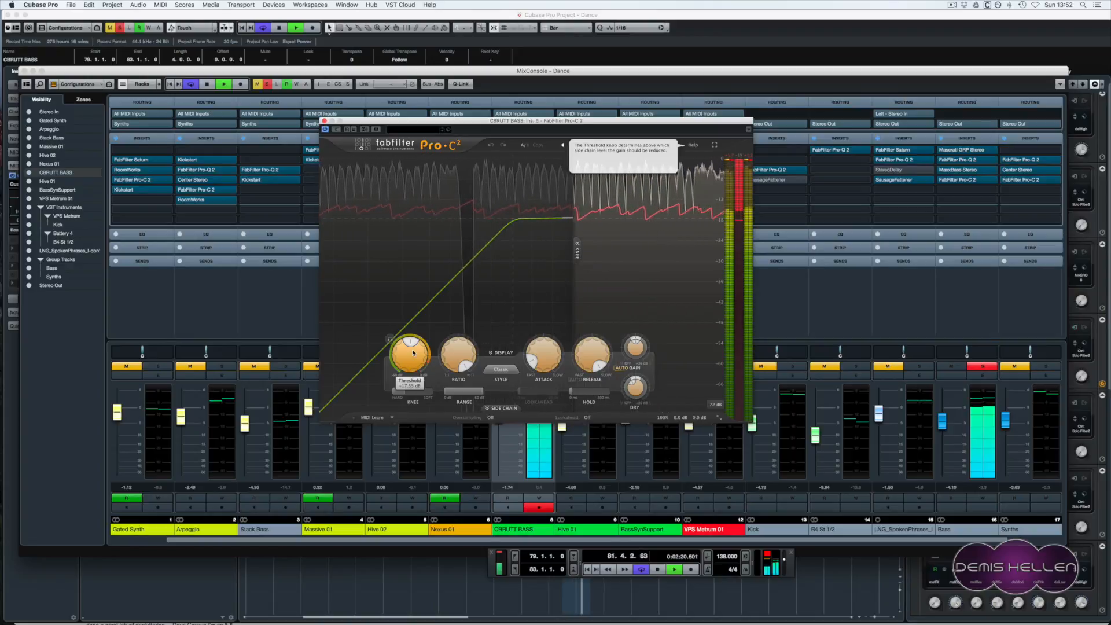
pyautogui.moveTo(540, 361)
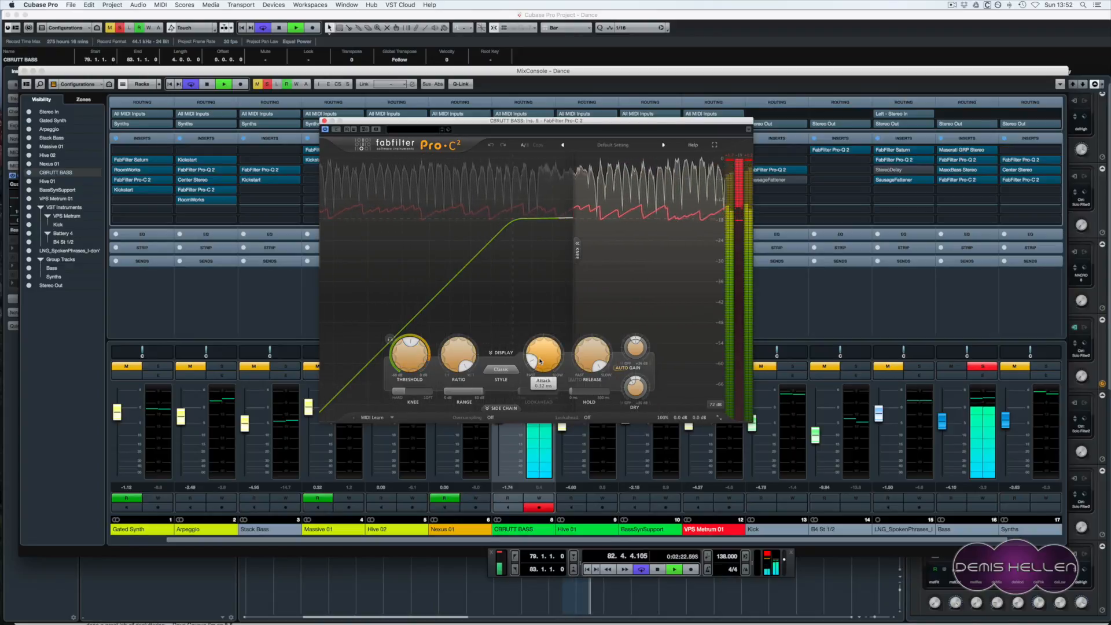
pyautogui.moveTo(602, 363)
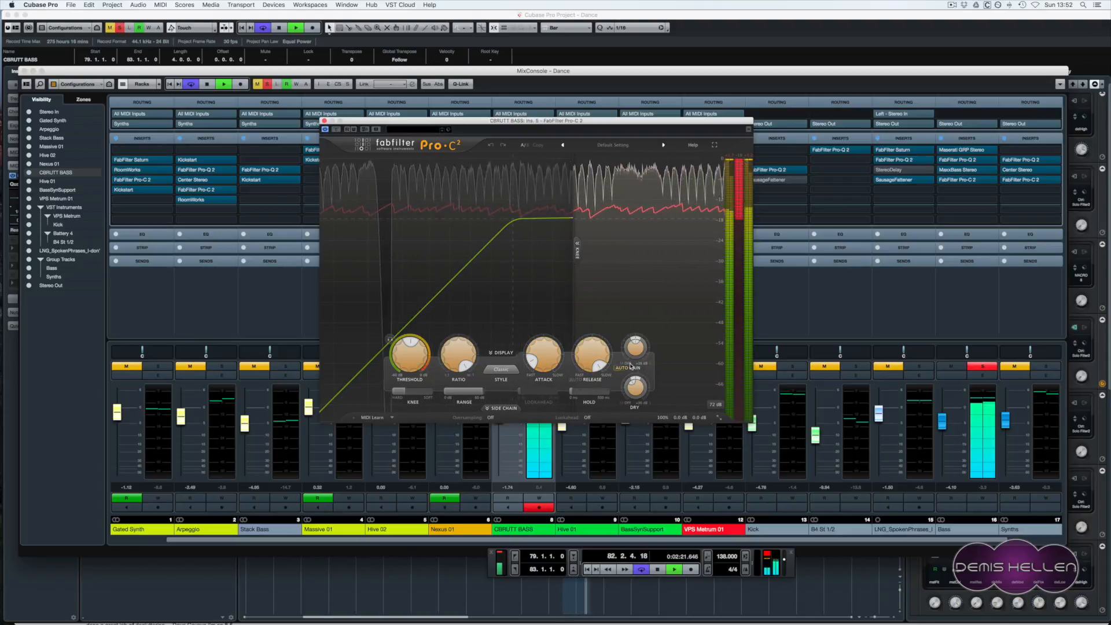
pyautogui.press('space')
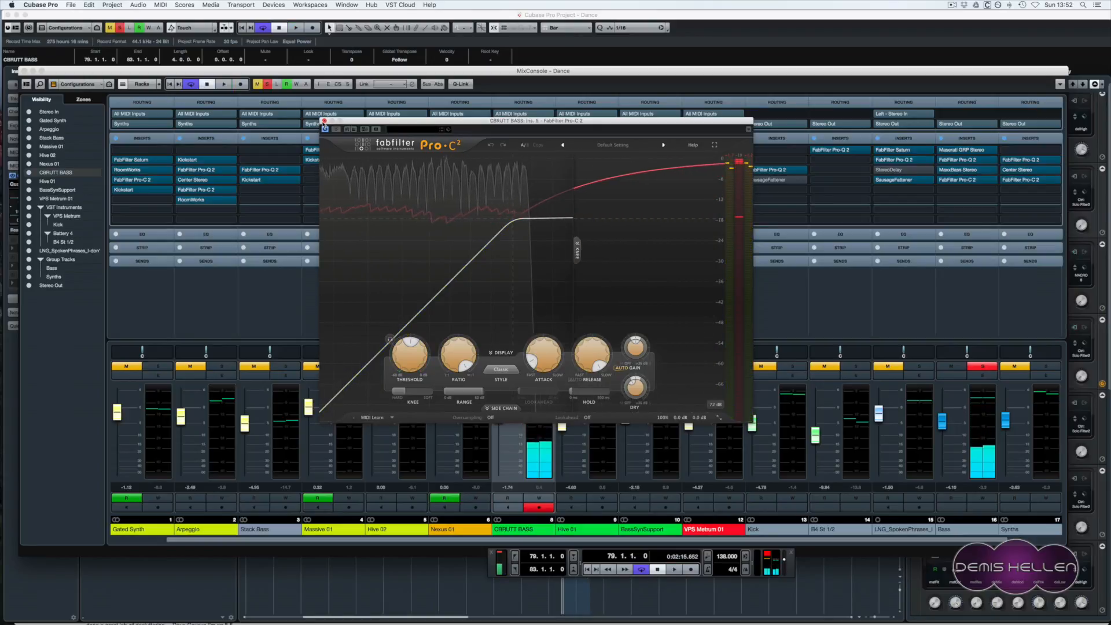
pyautogui.click(324, 122)
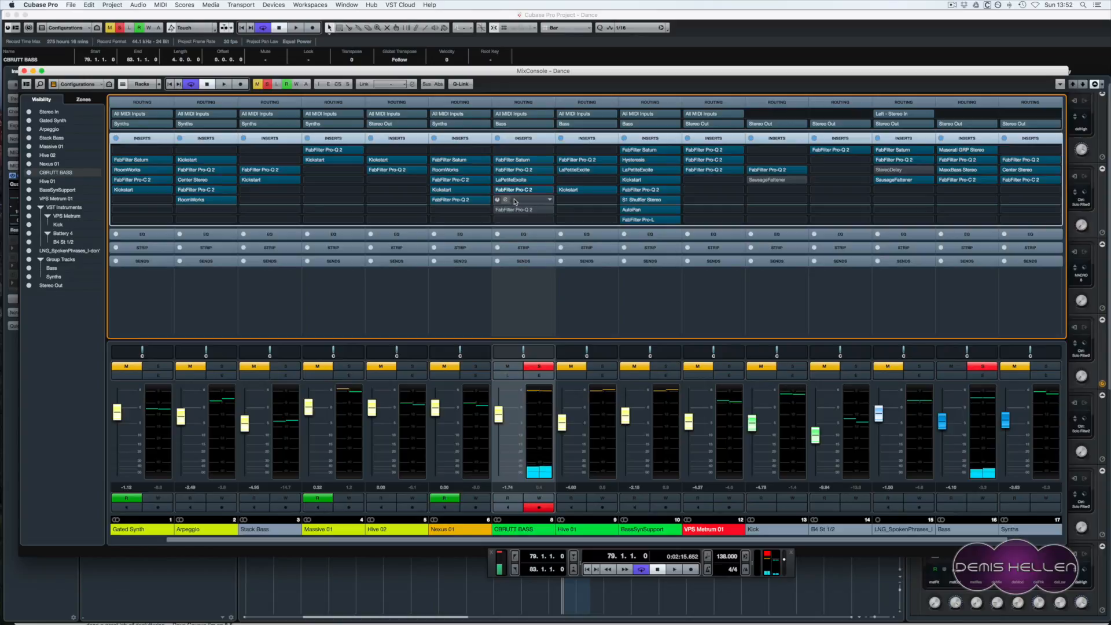
# - Switch on the Kickstart insert on CBRUTT BASS, show its ducking curve and mix setting and play the loop through it
pyautogui.click(501, 200)
pyautogui.press('space')
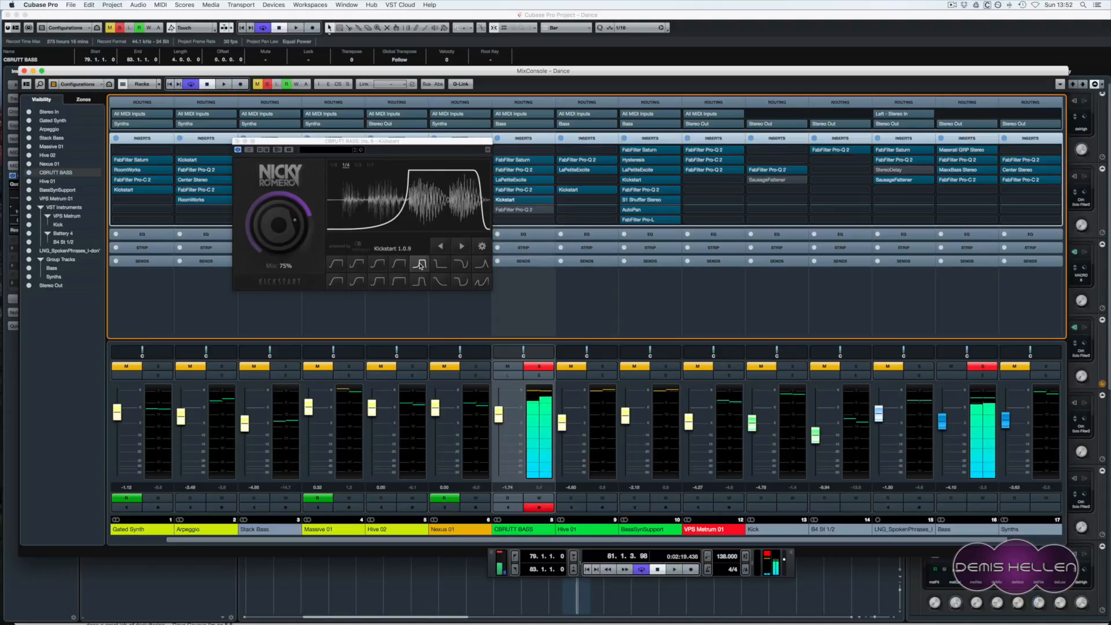
pyautogui.press('space')
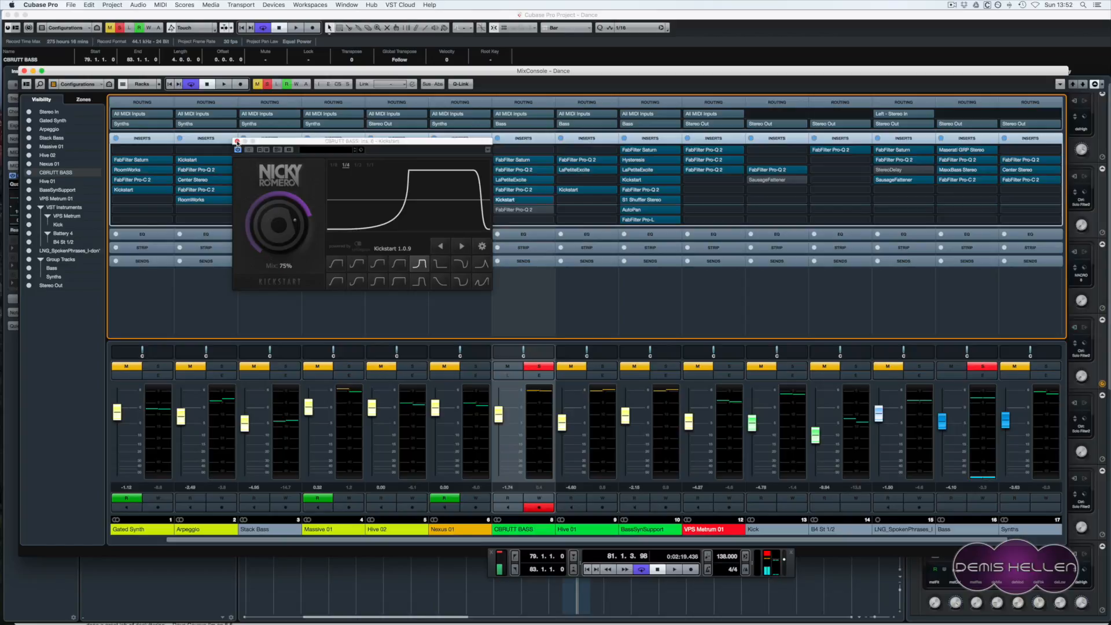
# - Close Kickstart, switch on and open the last Pro-Q 2 insert on CBRUTT BASS, and steepen its side low cut to 18 dB/oct
pyautogui.click(236, 141)
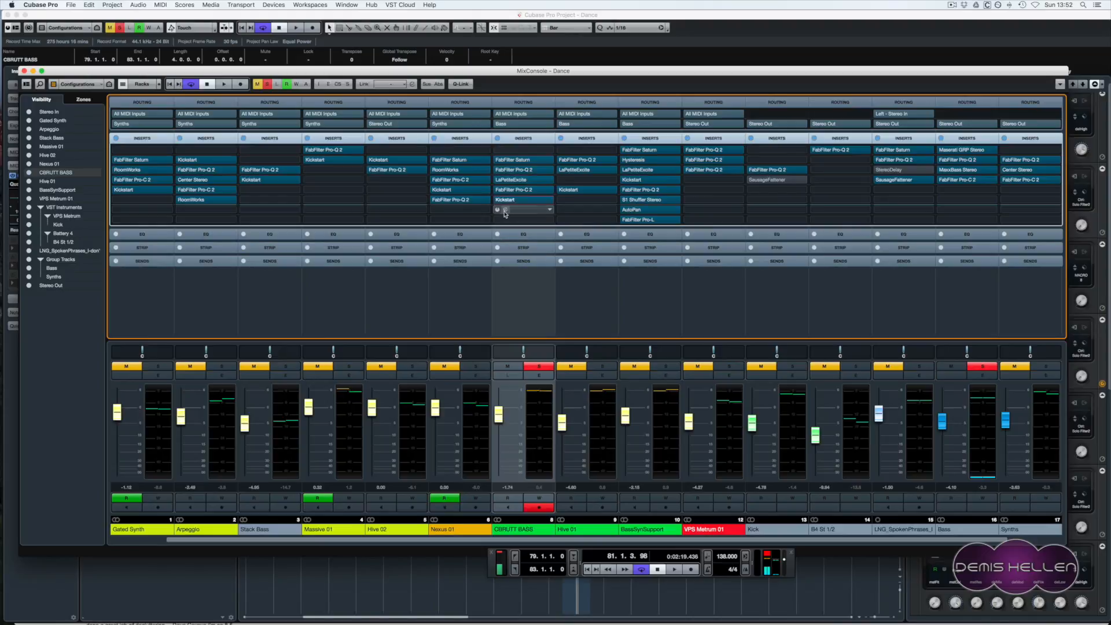
pyautogui.click(505, 210)
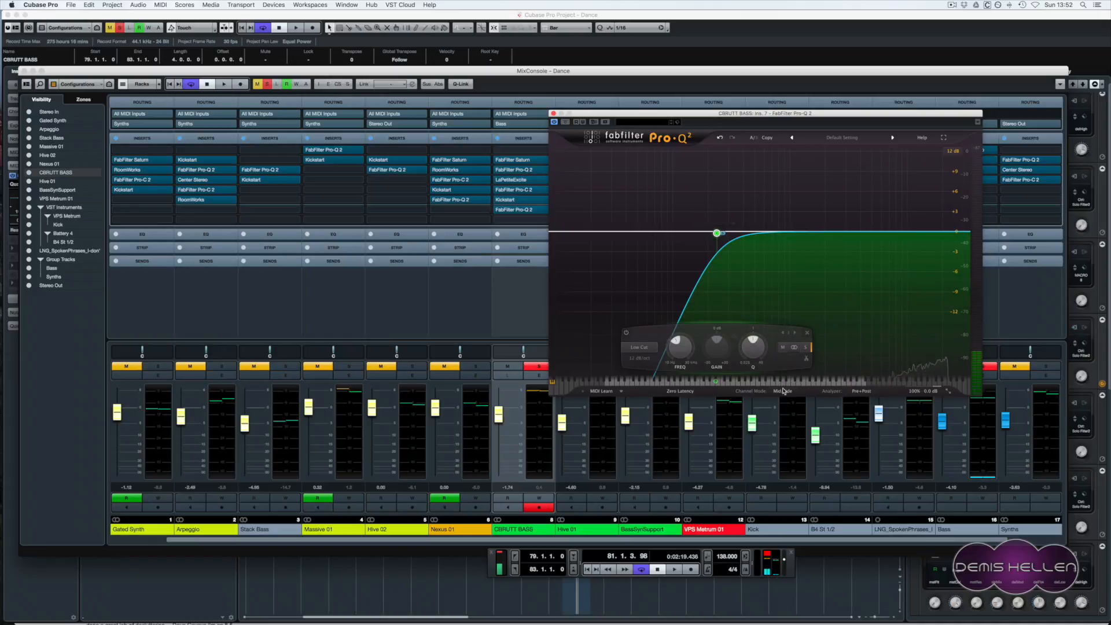
pyautogui.moveTo(717, 234)
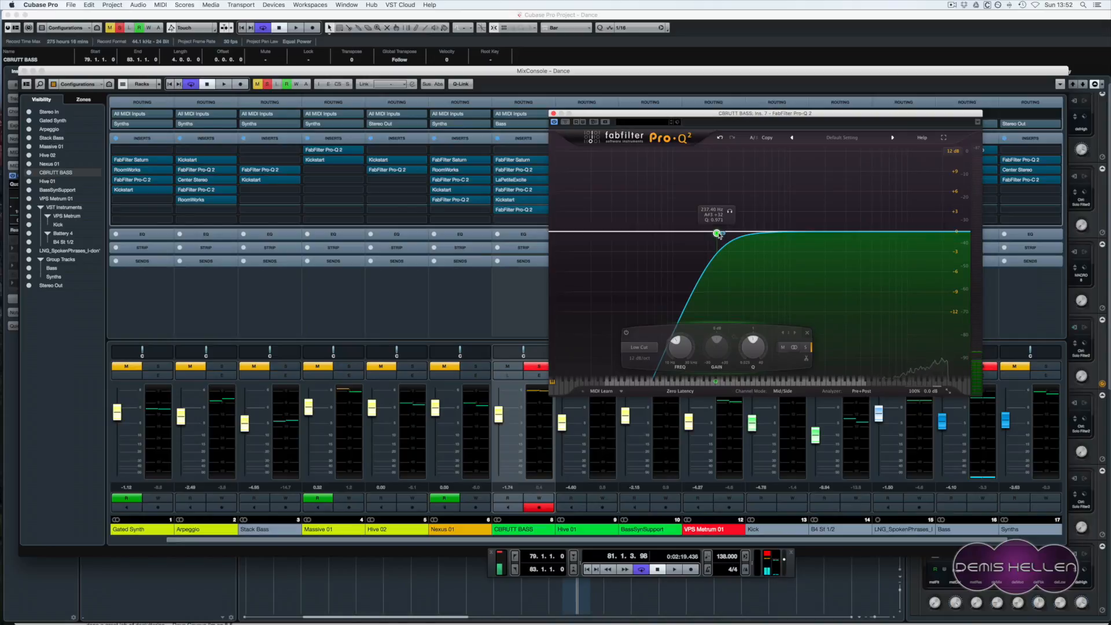
pyautogui.keyDown('alt'); pyautogui.keyDown('shift'); pyautogui.click(716, 232); pyautogui.keyUp('shift'); pyautogui.keyUp('alt')
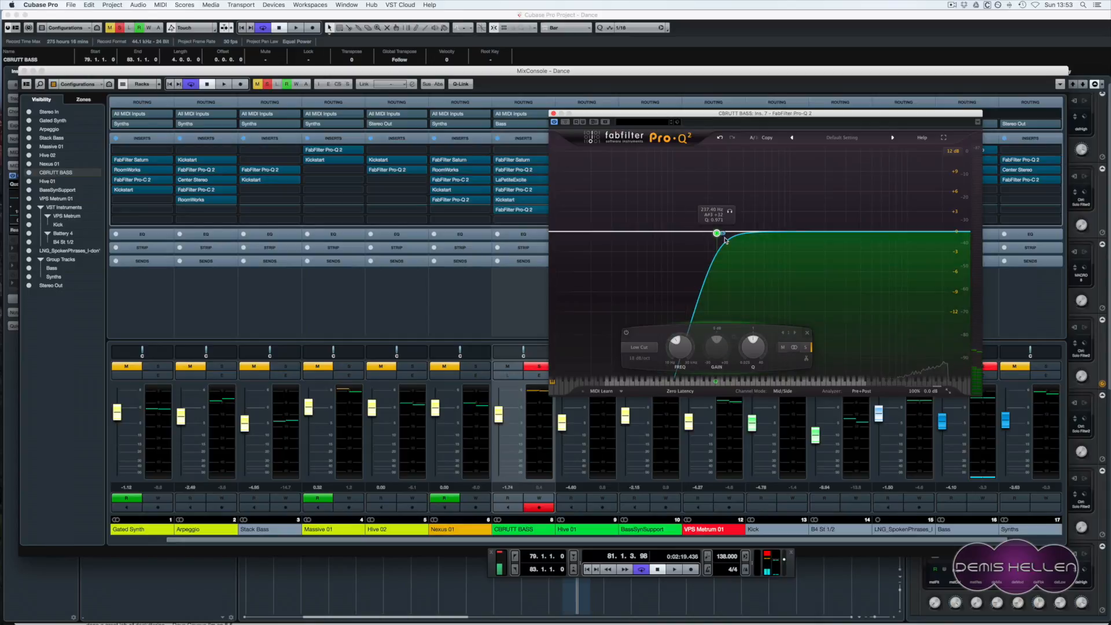
# - Compare the CBRUTT BASS loop with Pro-Q 2 bypassed and active during playback, then stop and close the plug-in
pyautogui.click(565, 122)
pyautogui.press('space')
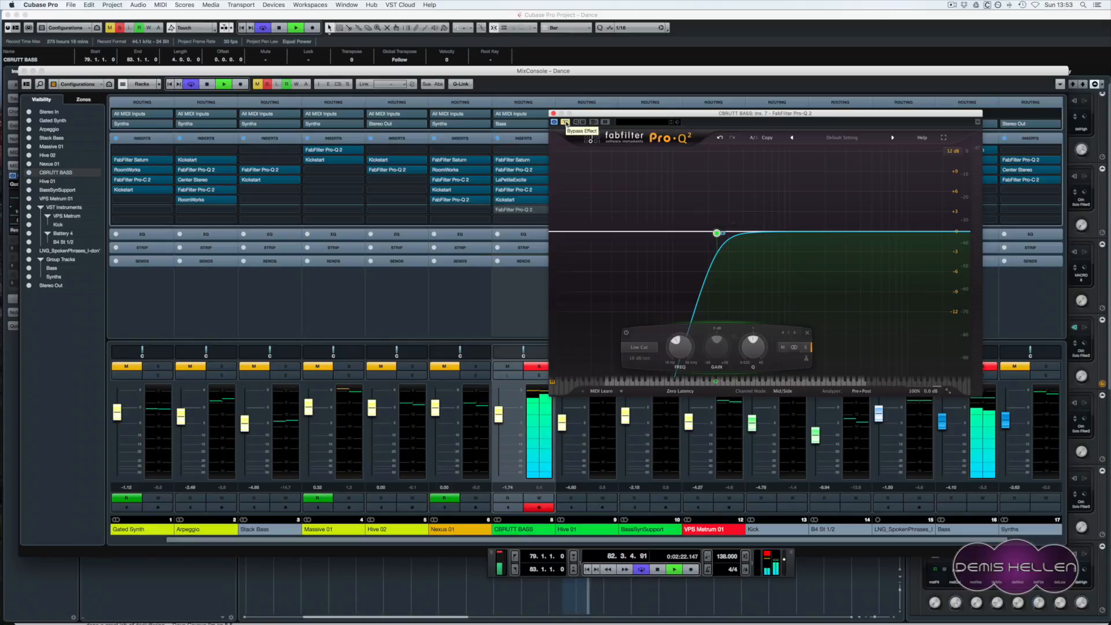
pyautogui.click(565, 122)
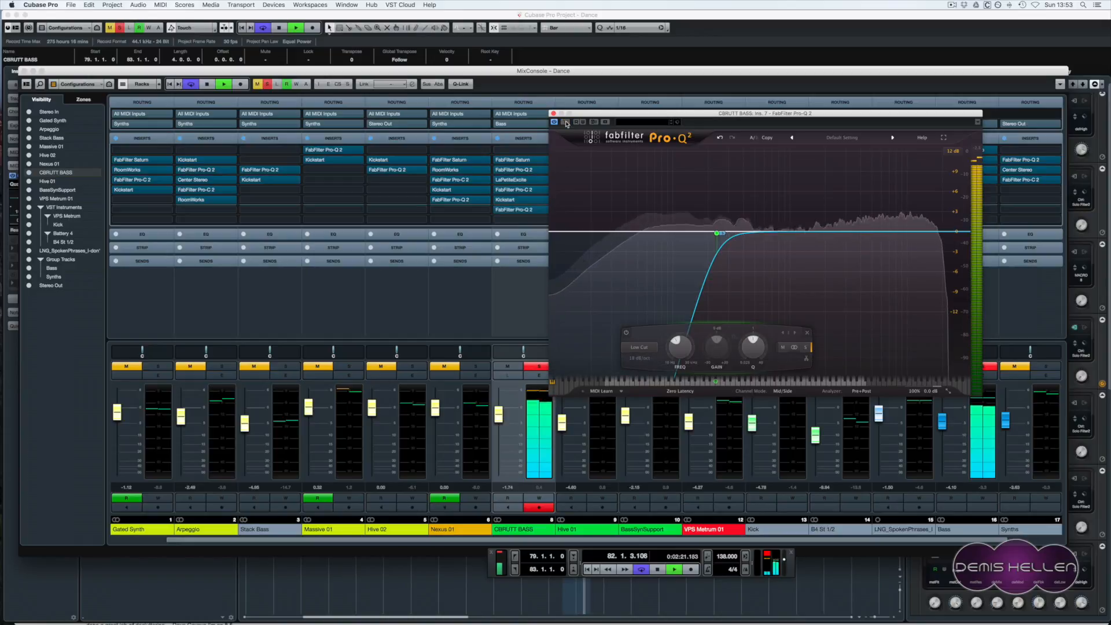
pyautogui.click(566, 122)
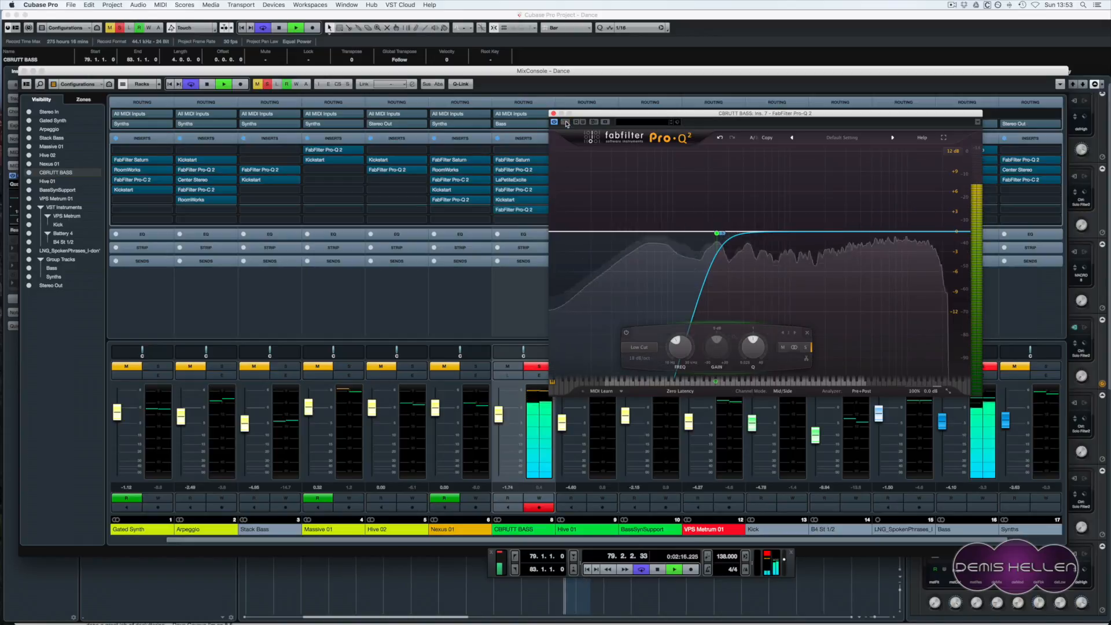
pyautogui.press('space')
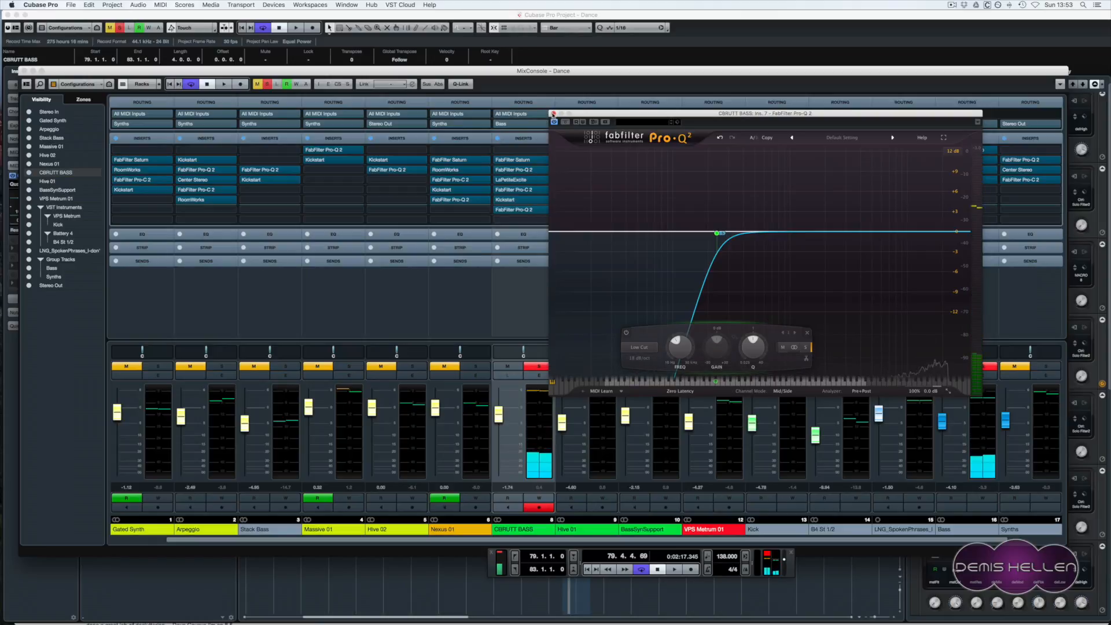
pyautogui.click(553, 114)
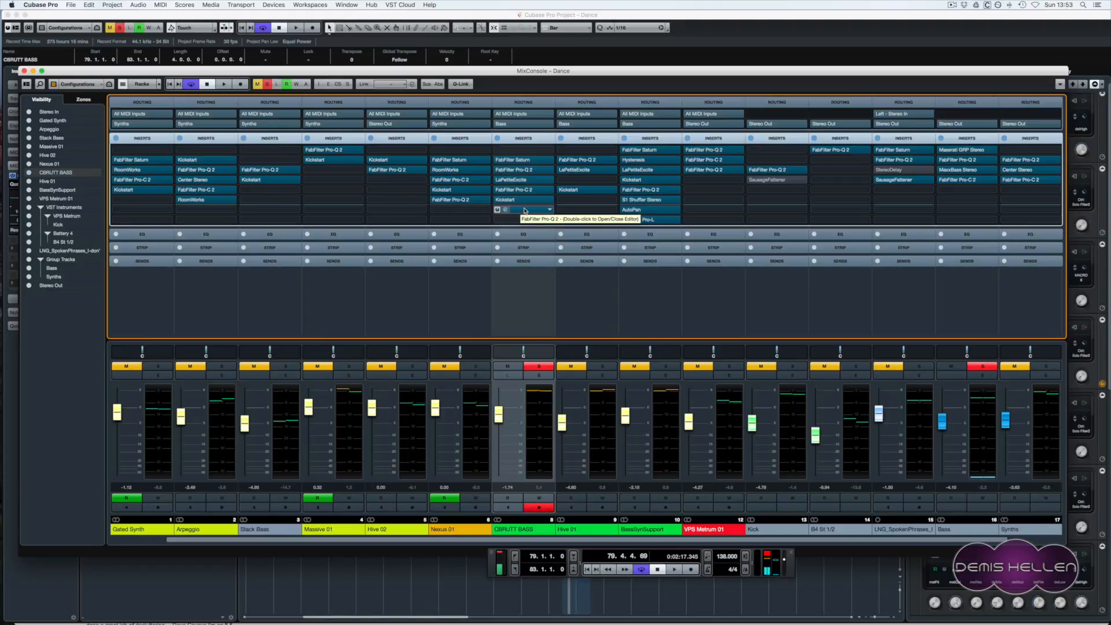
# - Solo VPS Metrum 01 alongside CBRUTT BASS and play the loop, toggling the bass's last Pro-Q 2 insert
pyautogui.click(729, 367)
pyautogui.press('space')
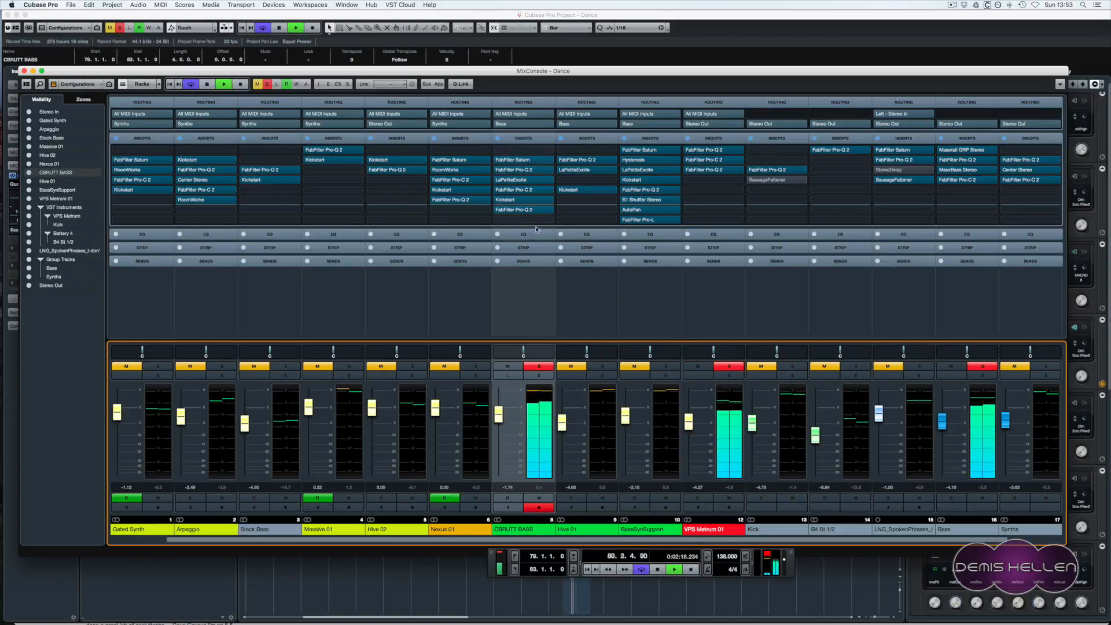
pyautogui.click(497, 210)
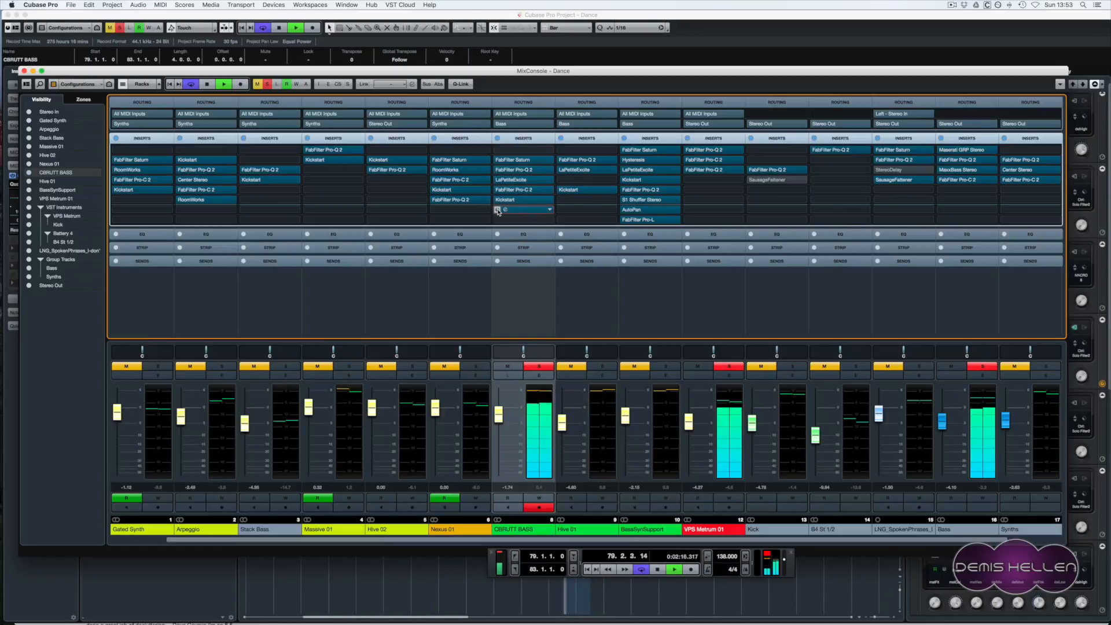
pyautogui.press('space')
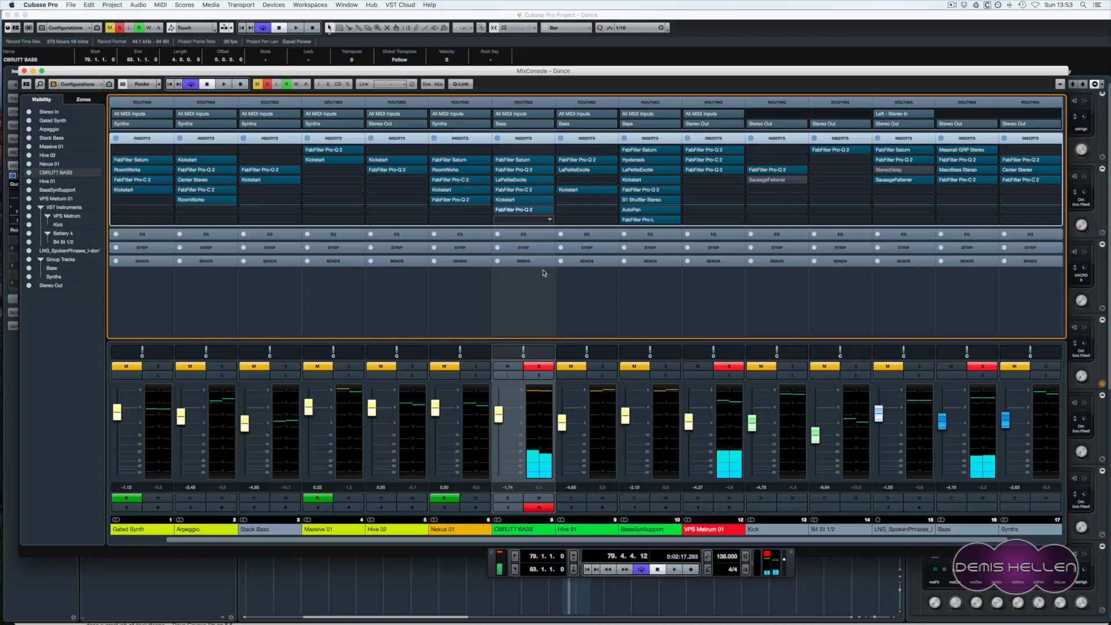
# - Return to the project, solo Gated Synth instead of CBRUTT BASS and play its part looped from bar 75 to 79
pyautogui.press('F3')
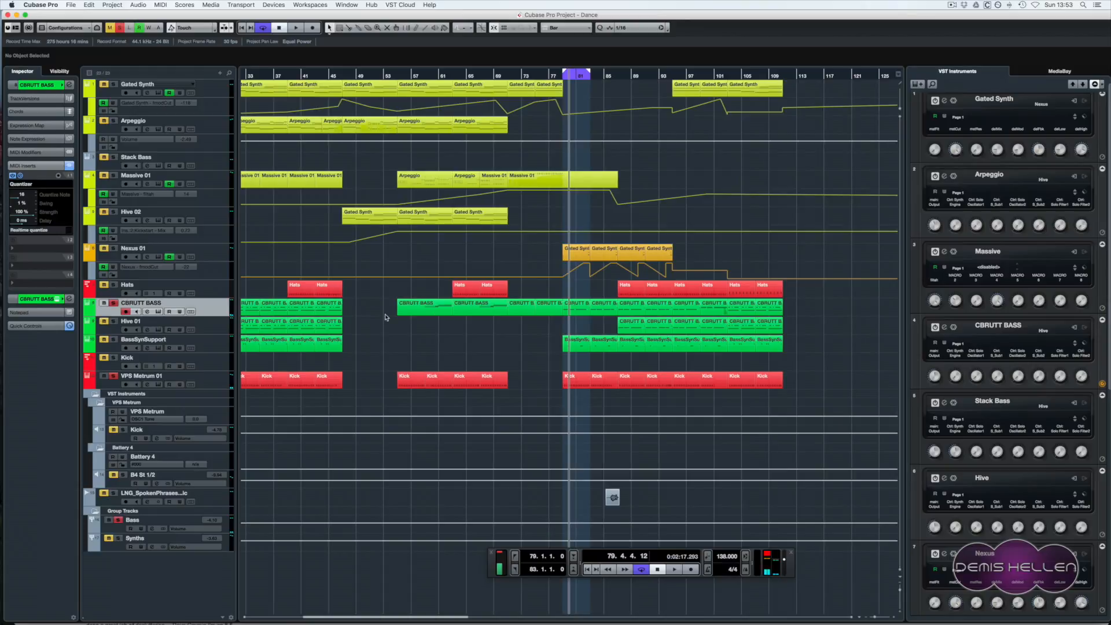
pyautogui.press('KP_1')
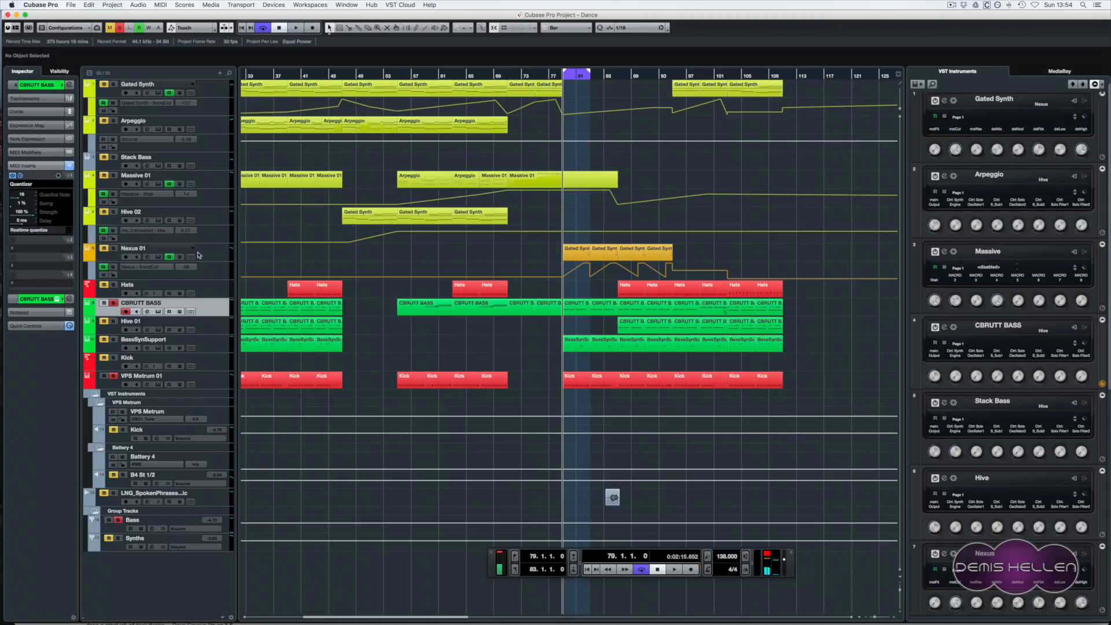
pyautogui.click(143, 84)
pyautogui.click(112, 84)
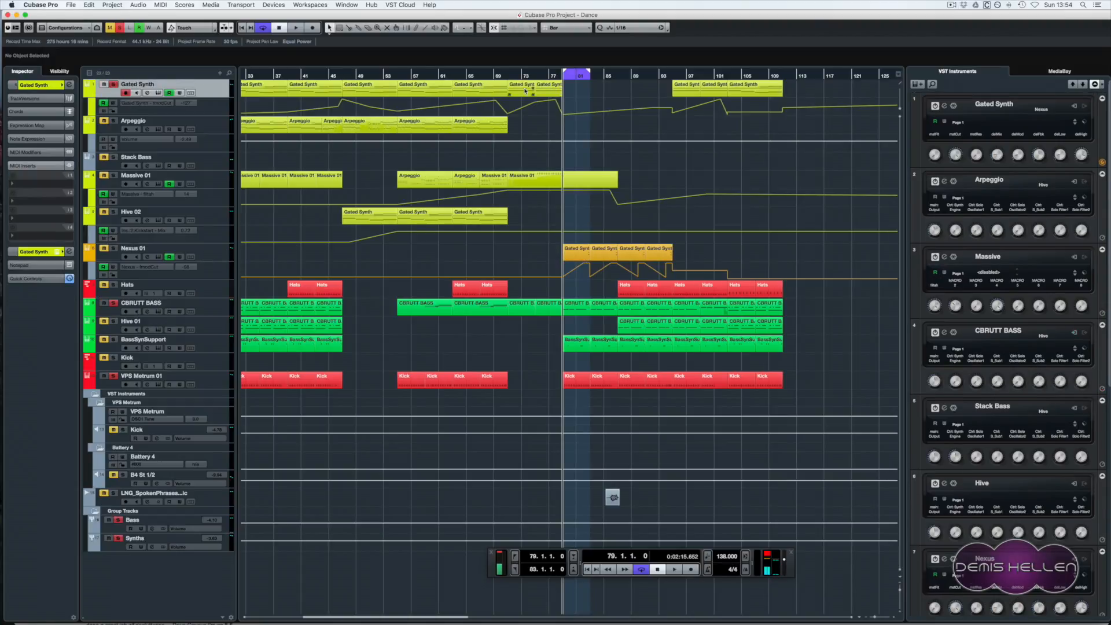
pyautogui.click(541, 95)
pyautogui.press('p')
pyautogui.press('space')
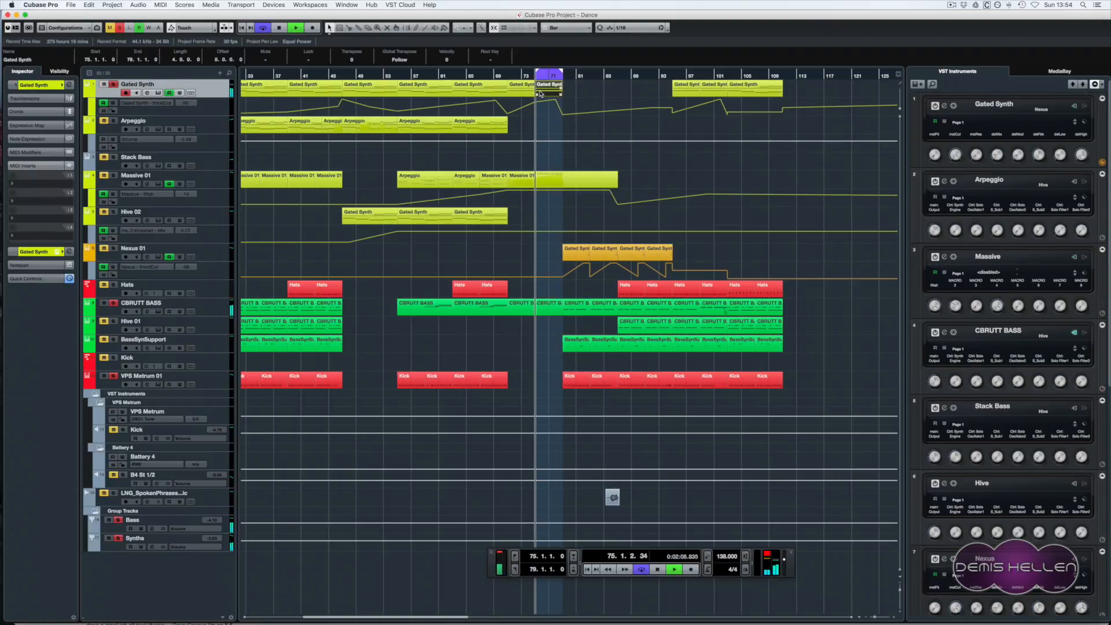
pyautogui.click(113, 303)
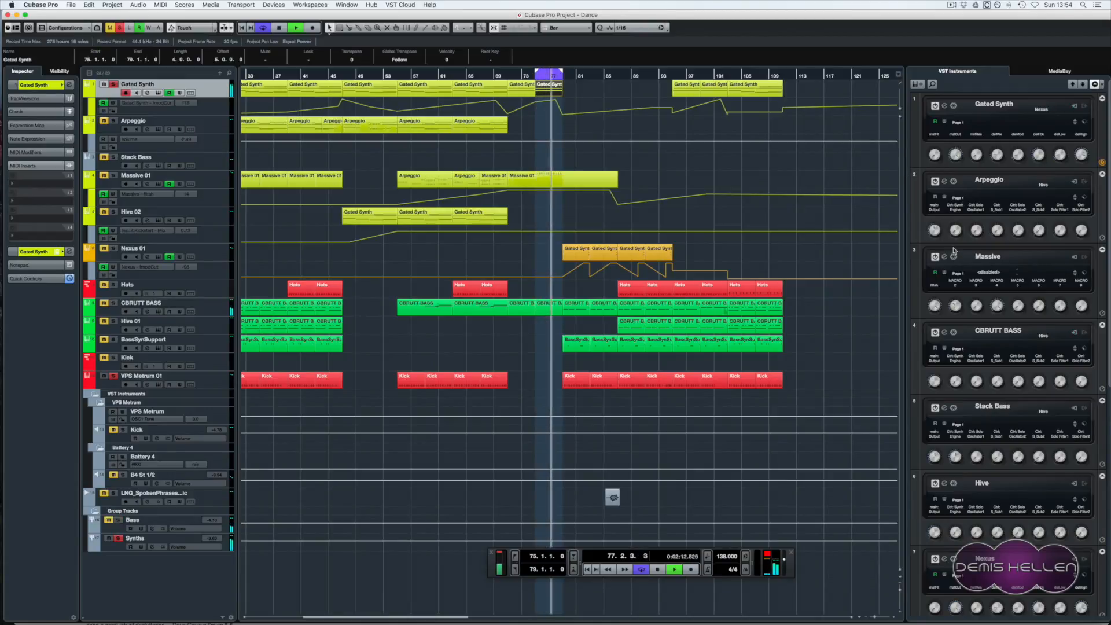
pyautogui.press('space')
# - Open Gated Synth's Nexus instrument, examine its LD Detuned Lead 1 preset and trance gate pattern, and close it
pyautogui.click(945, 105)
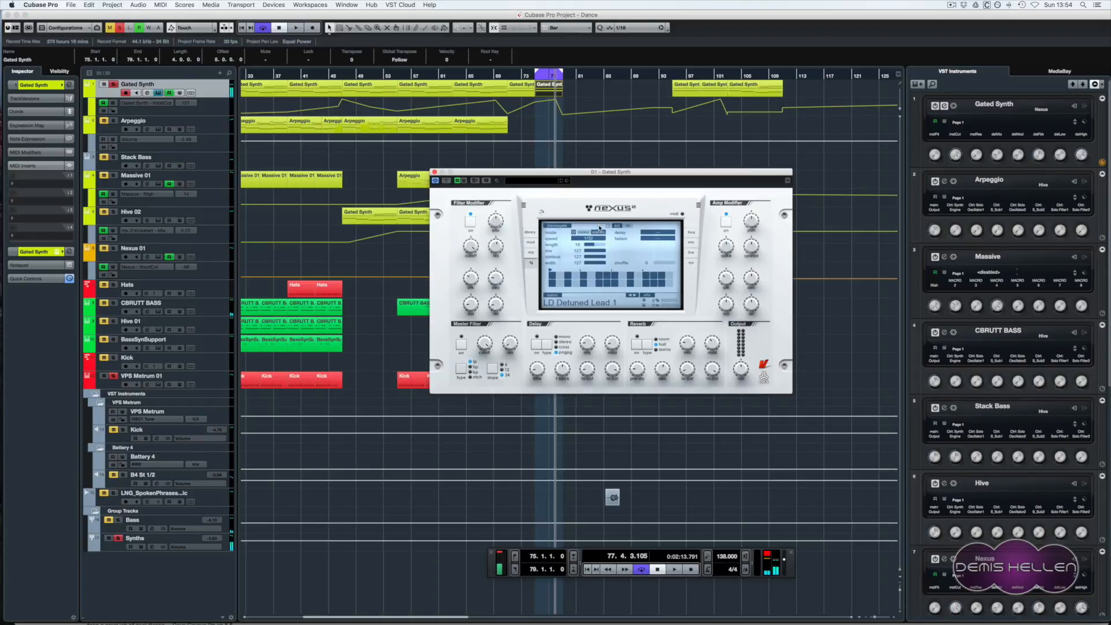
pyautogui.click(529, 232)
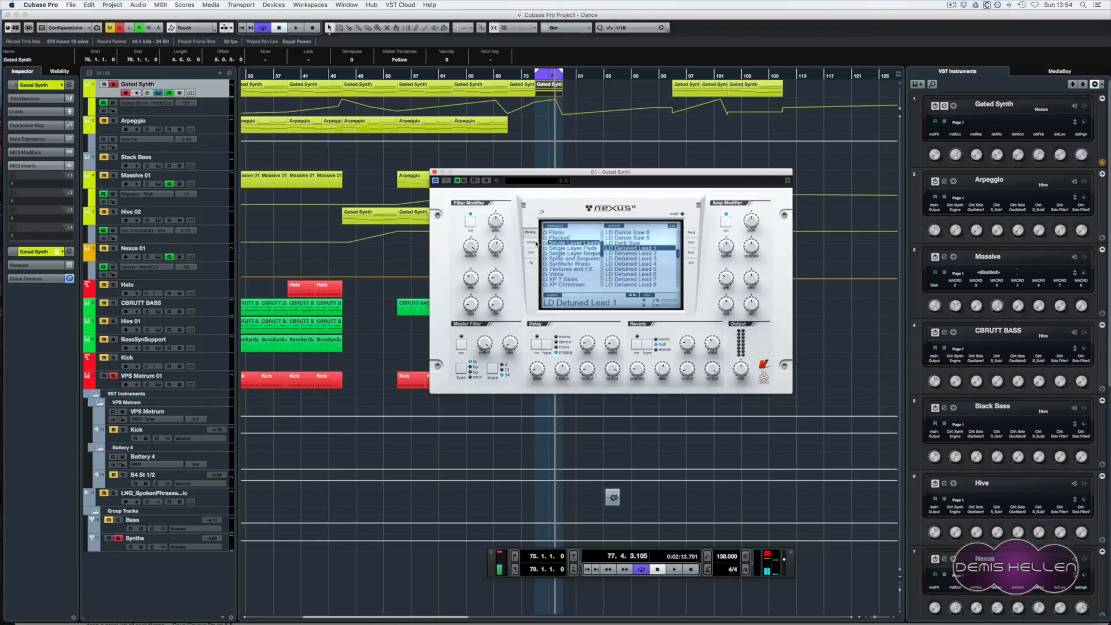
pyautogui.click(530, 262)
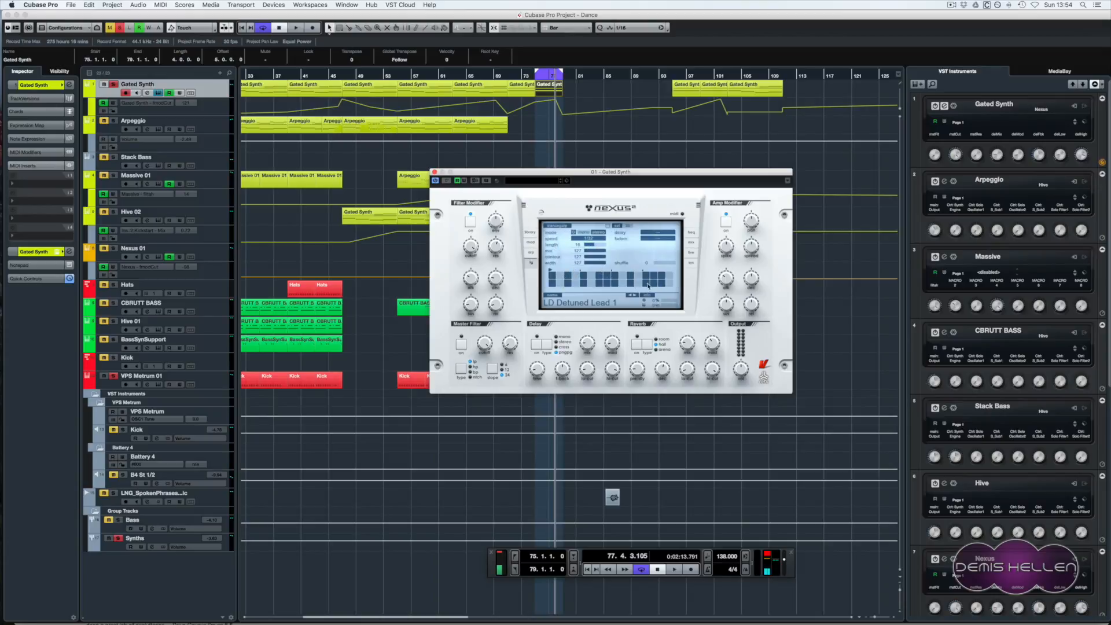
pyautogui.click(435, 172)
# - Select the Nexus 01 track and play its first part looped from bar 79 to 83
pyautogui.click(574, 252)
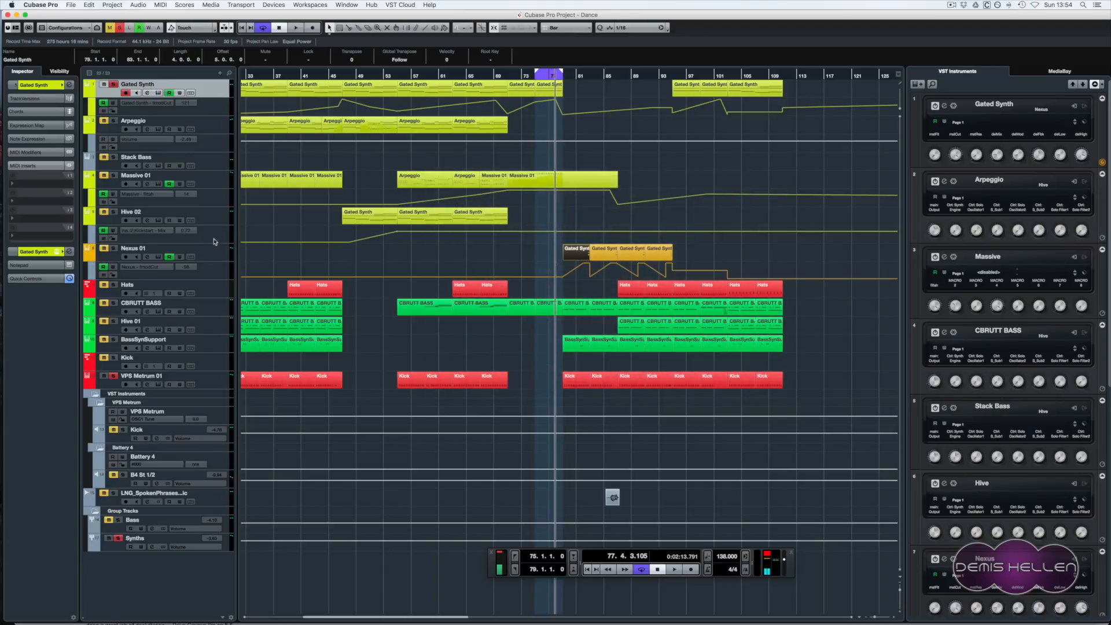
pyautogui.click(180, 252)
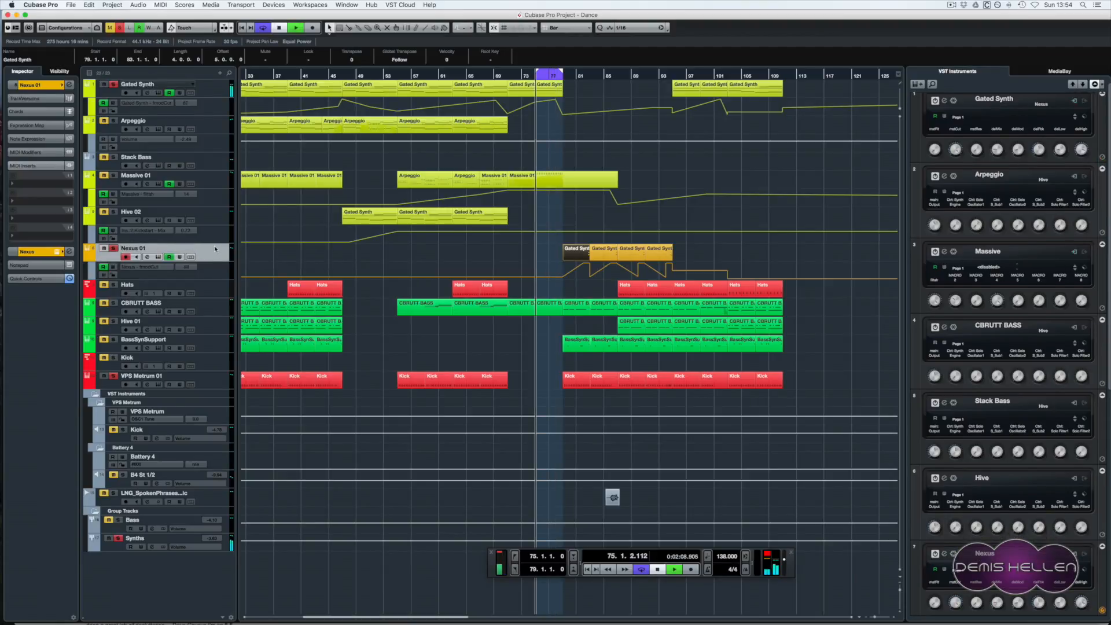
pyautogui.press('p')
pyautogui.press('space')
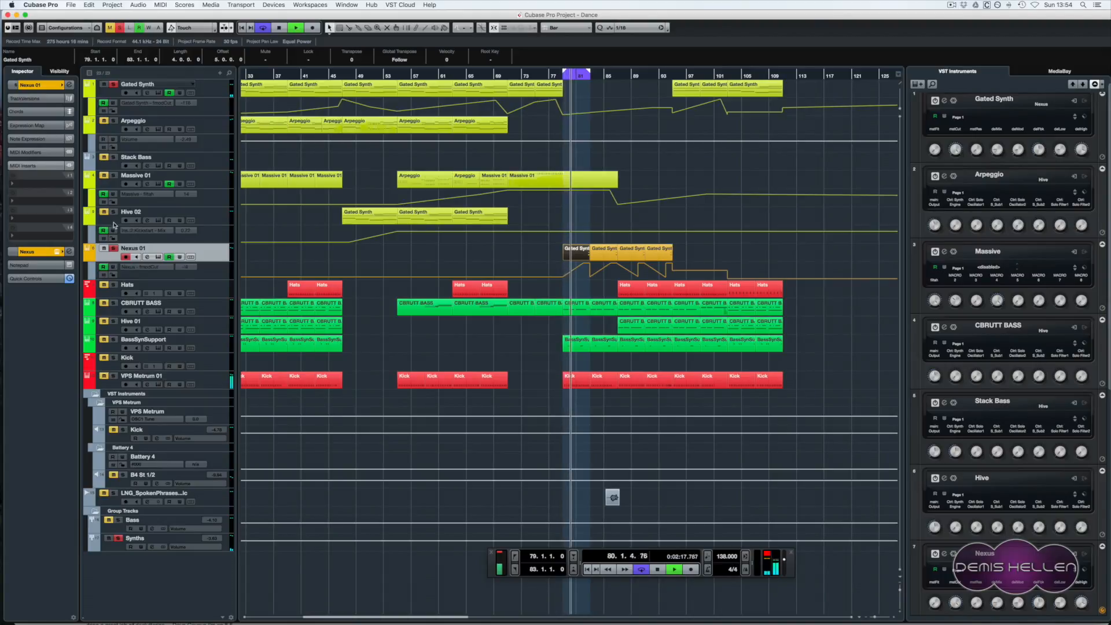
# - Open the Nexus 01 instrument and inspect its trance gate pattern and delay options during playback
pyautogui.click(58, 253)
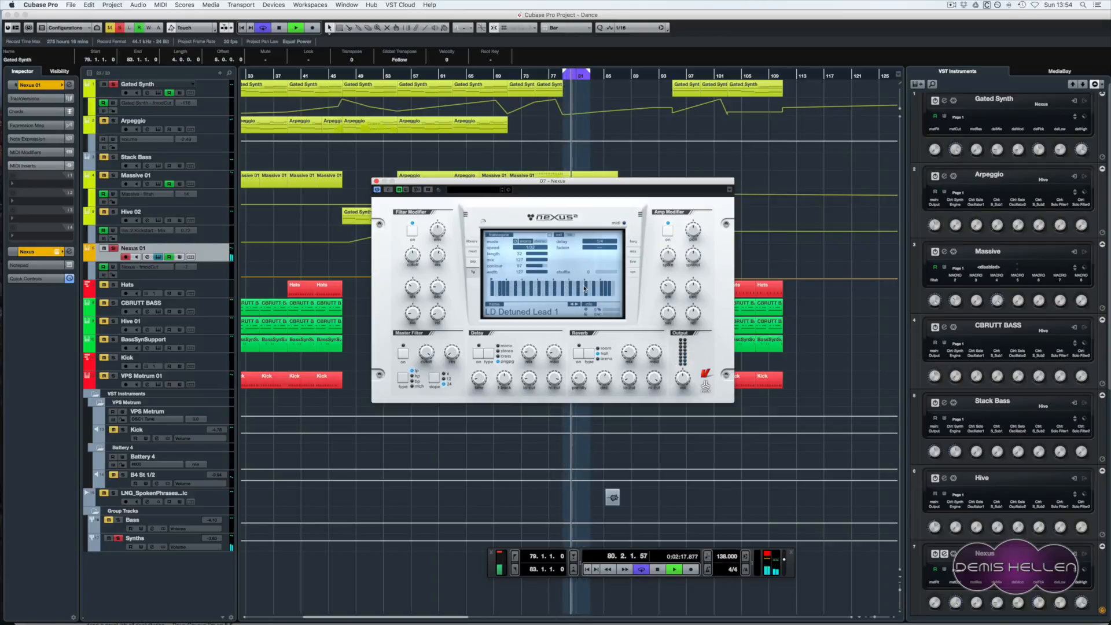
pyautogui.click(597, 243)
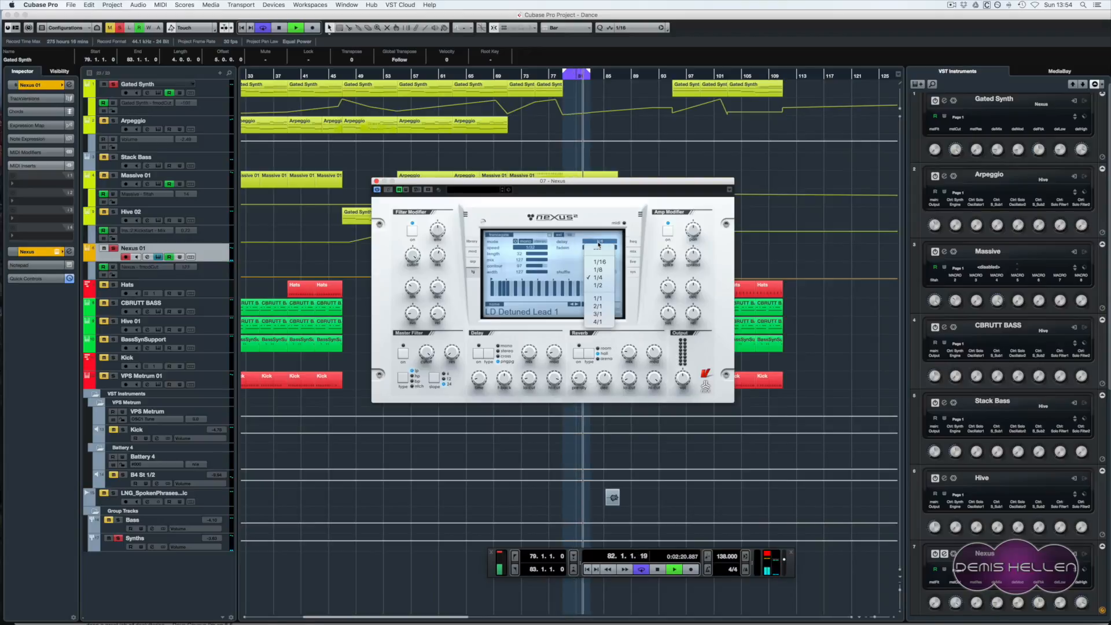
pyautogui.click(563, 256)
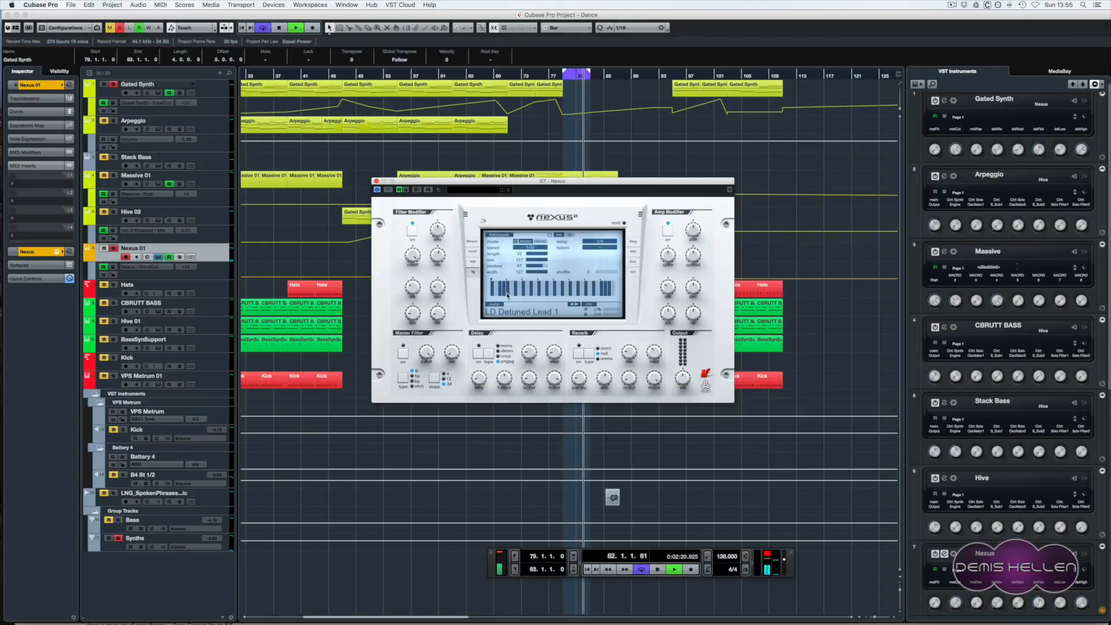
# - Turn the Nexus 01 trance gate's delay off during playback, then set it back to 1/4
pyautogui.click(600, 243)
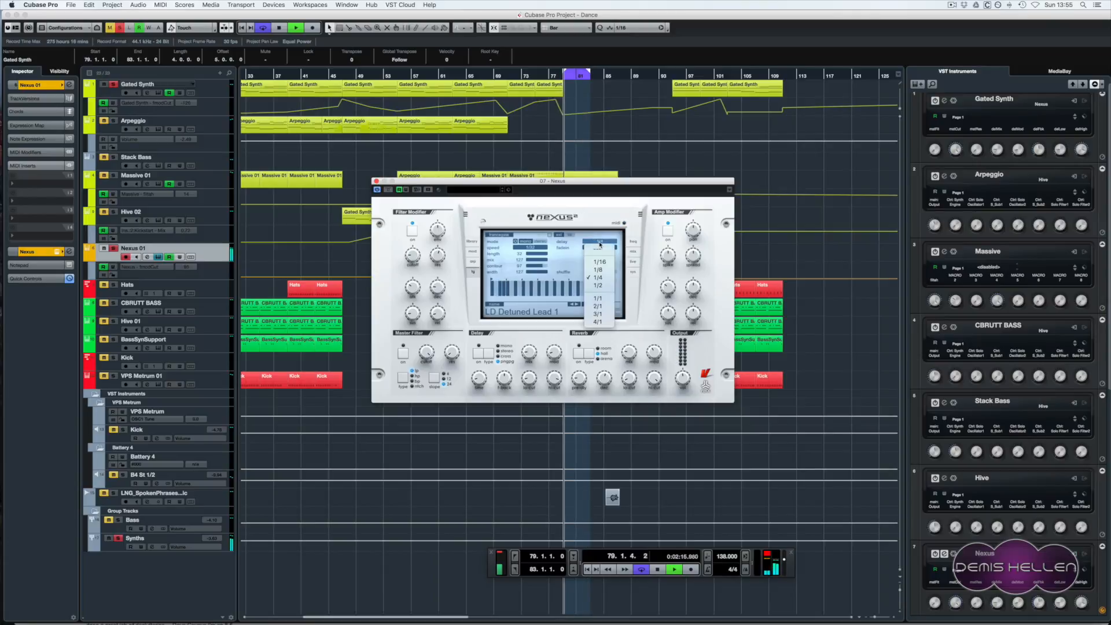
pyautogui.click(602, 250)
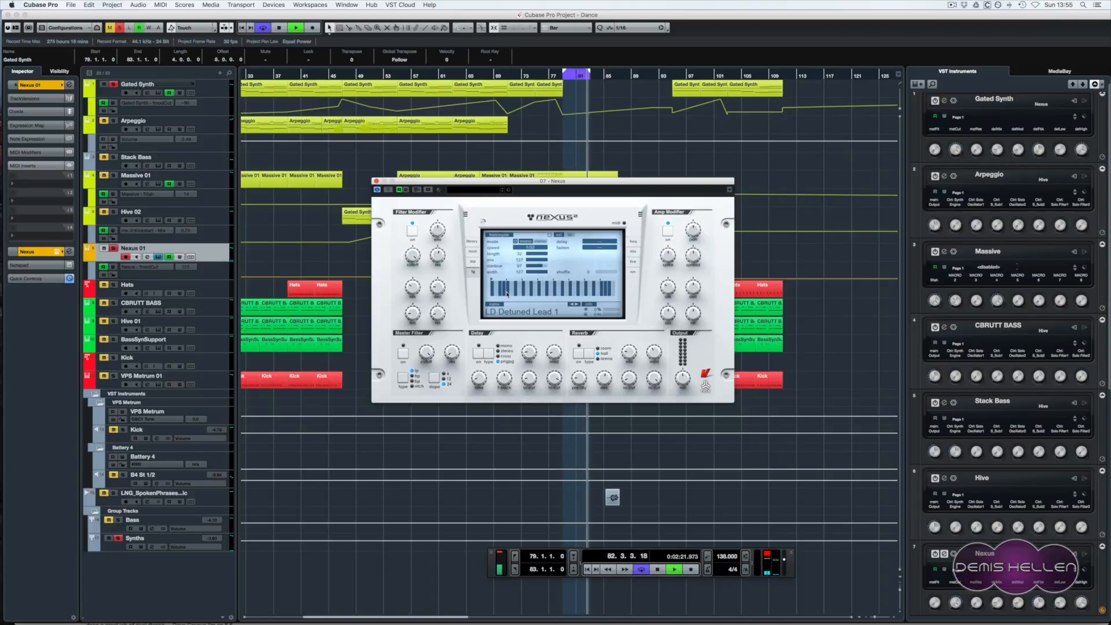
pyautogui.click(602, 240)
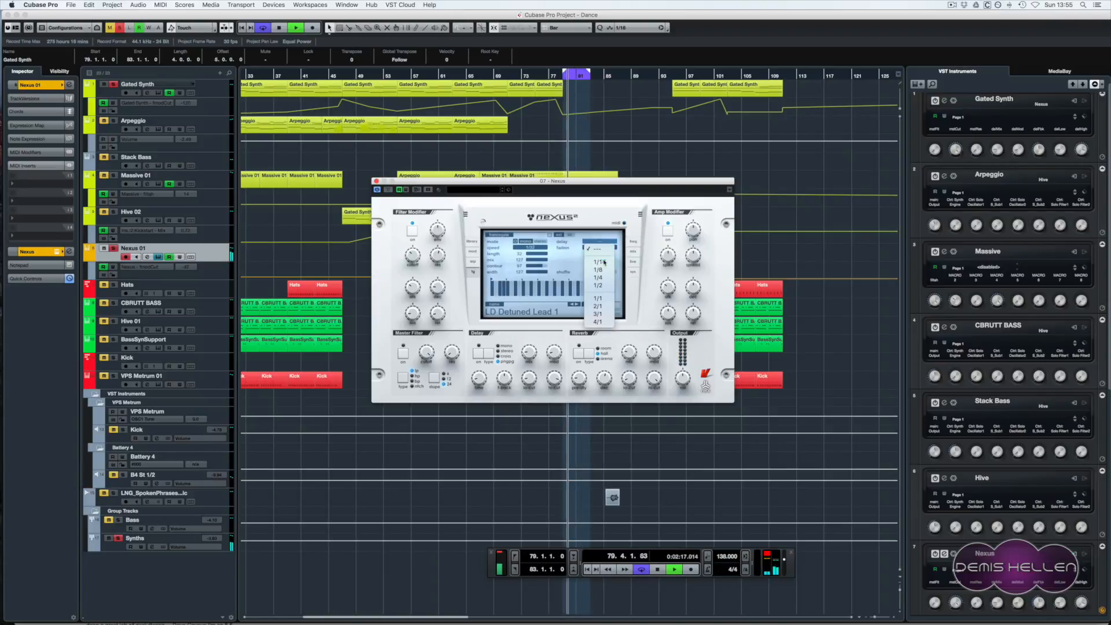
pyautogui.click(602, 278)
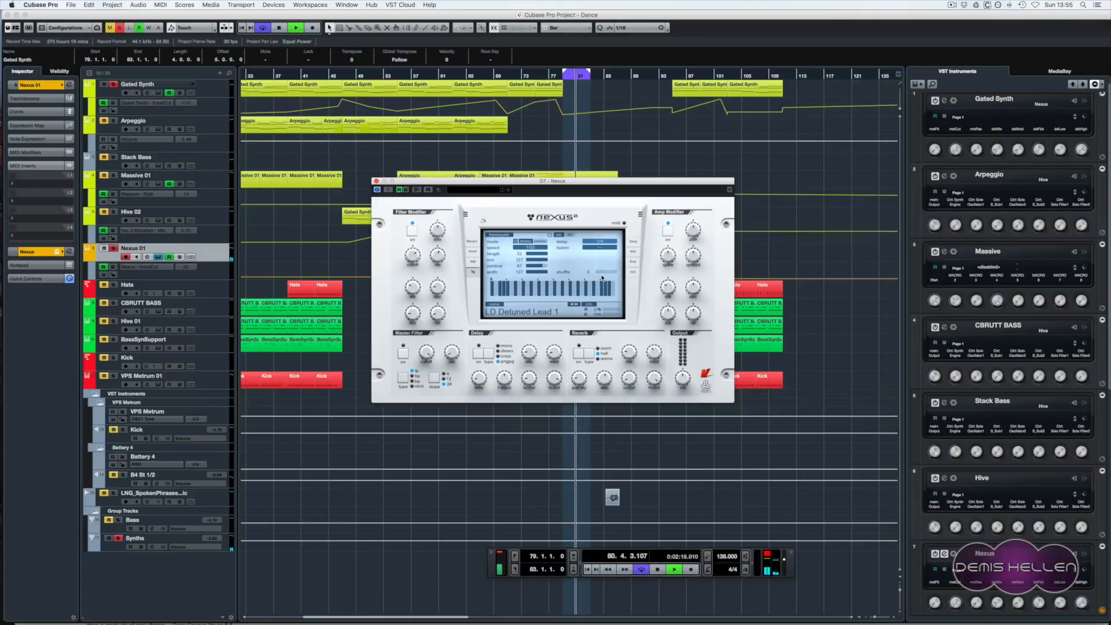
# - Replay the gated Nexus 01 loop briefly, close the instrument window and deselect the part
pyautogui.press('space')
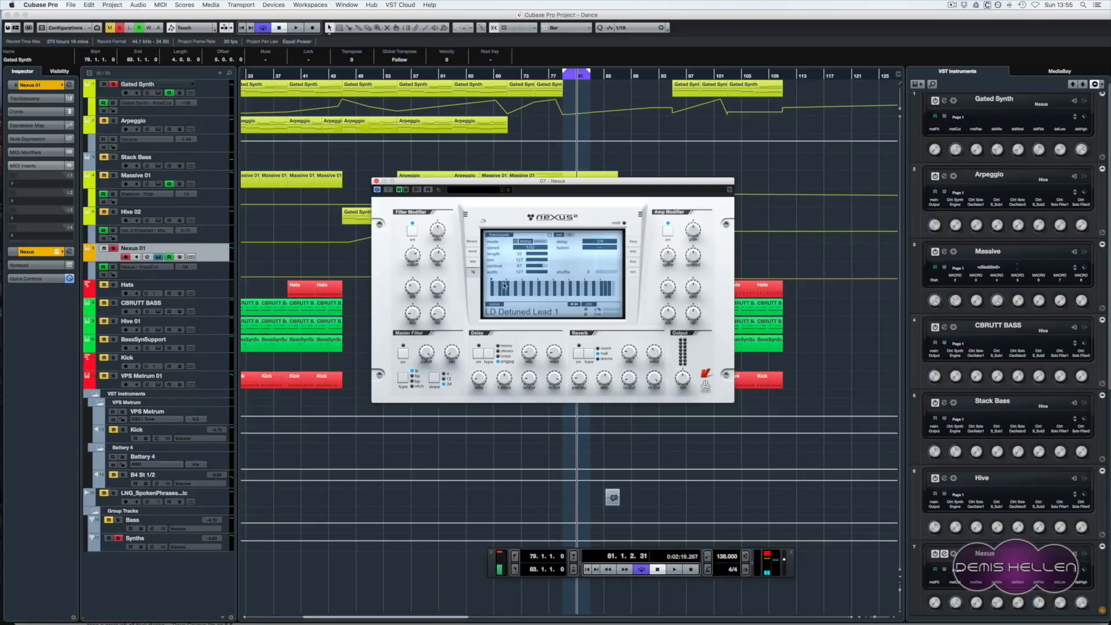
pyautogui.press('space')
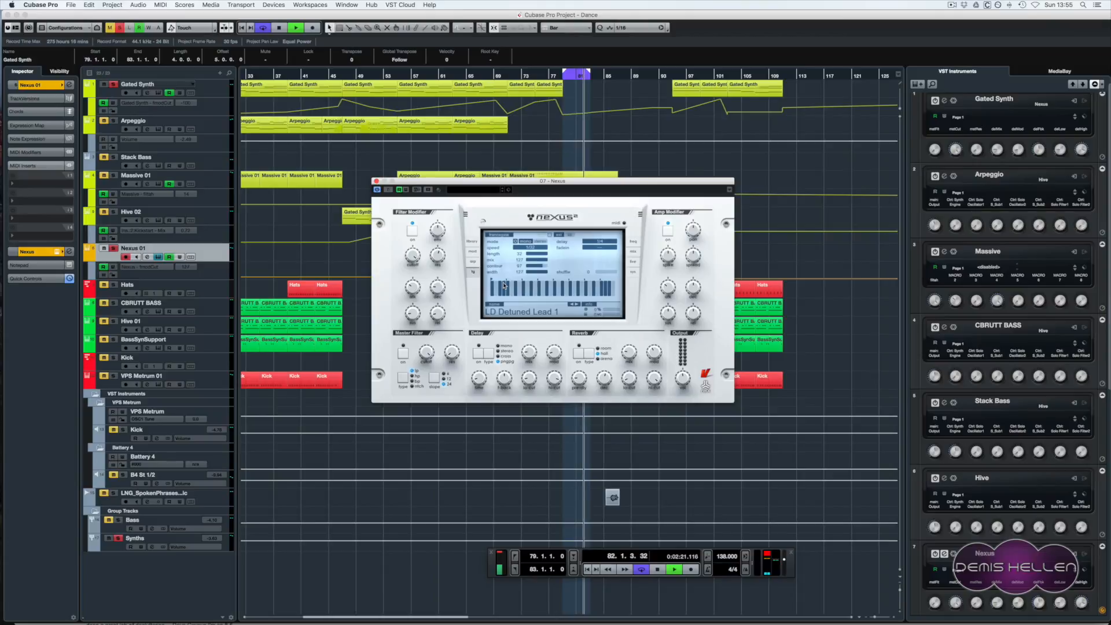
pyautogui.press('space')
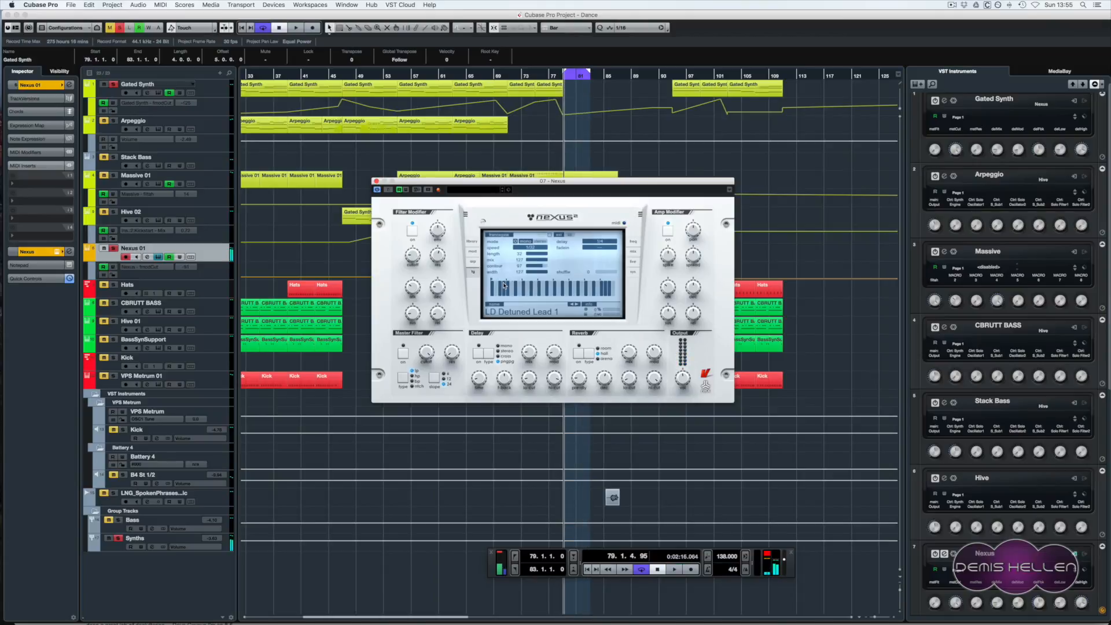
pyautogui.click(376, 181)
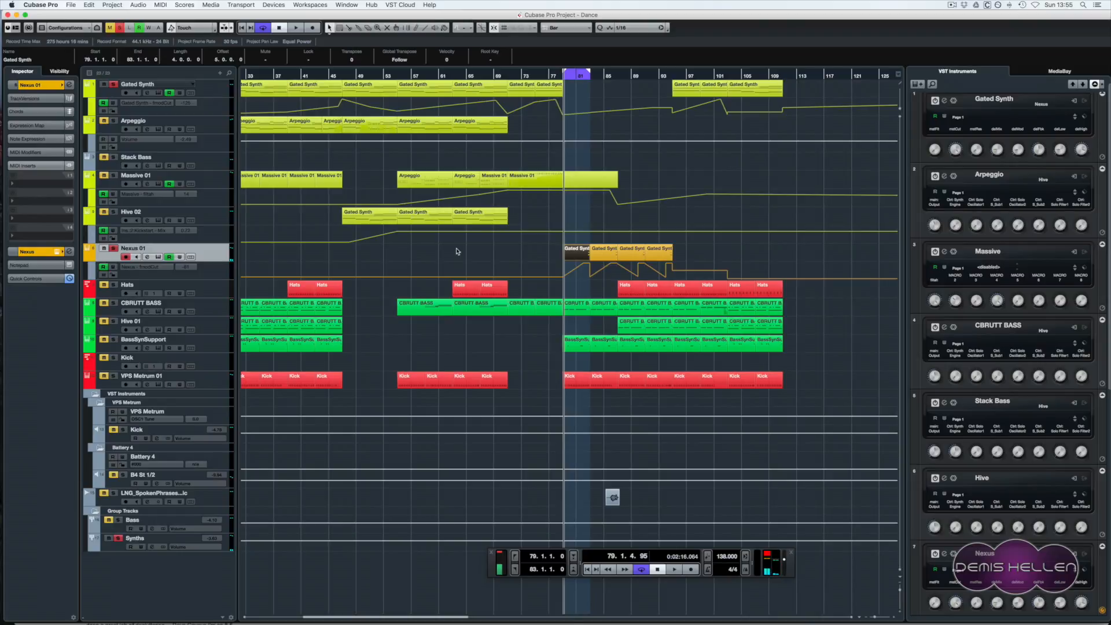
pyautogui.click(566, 292)
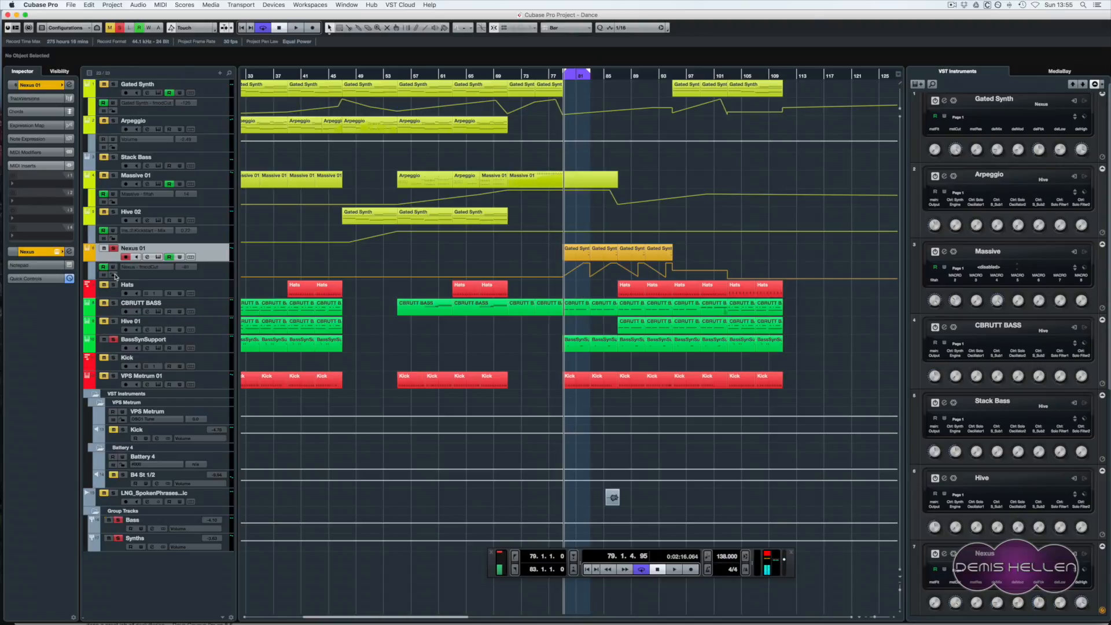
# - Select the BassSynSupport part at bar 79, play it in the loop, and open the MixConsole
pyautogui.click(577, 343)
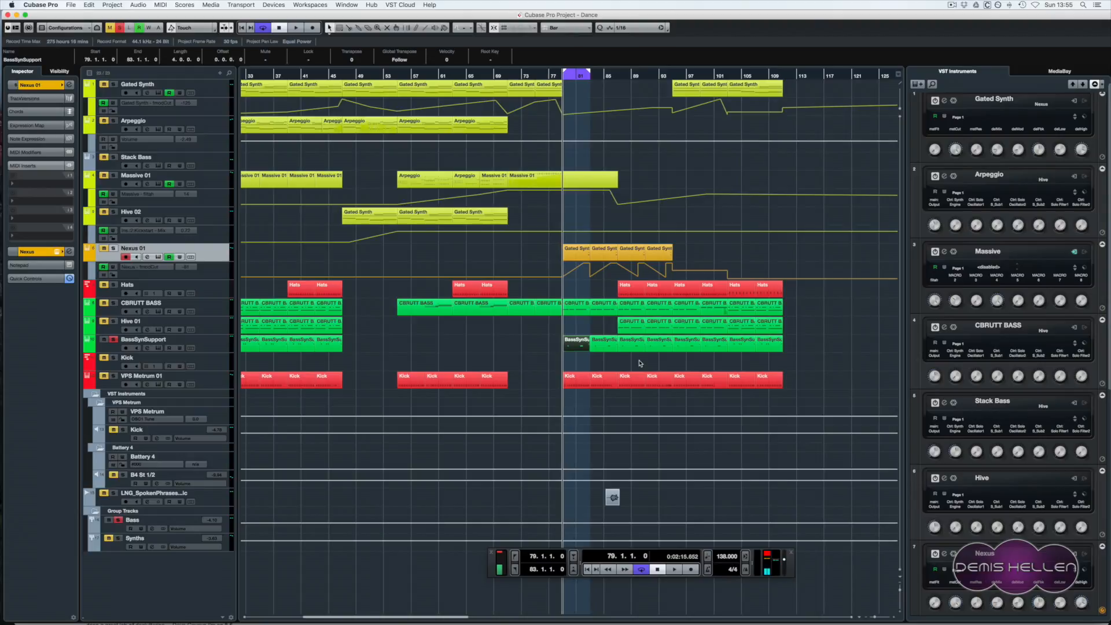
pyautogui.press('space')
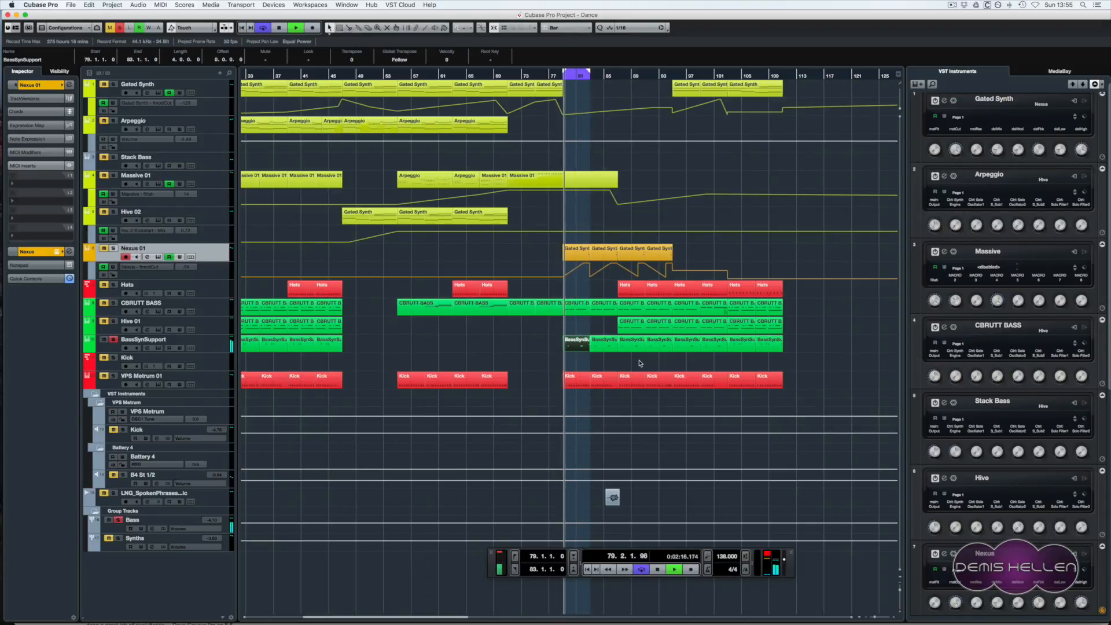
pyautogui.press('F3')
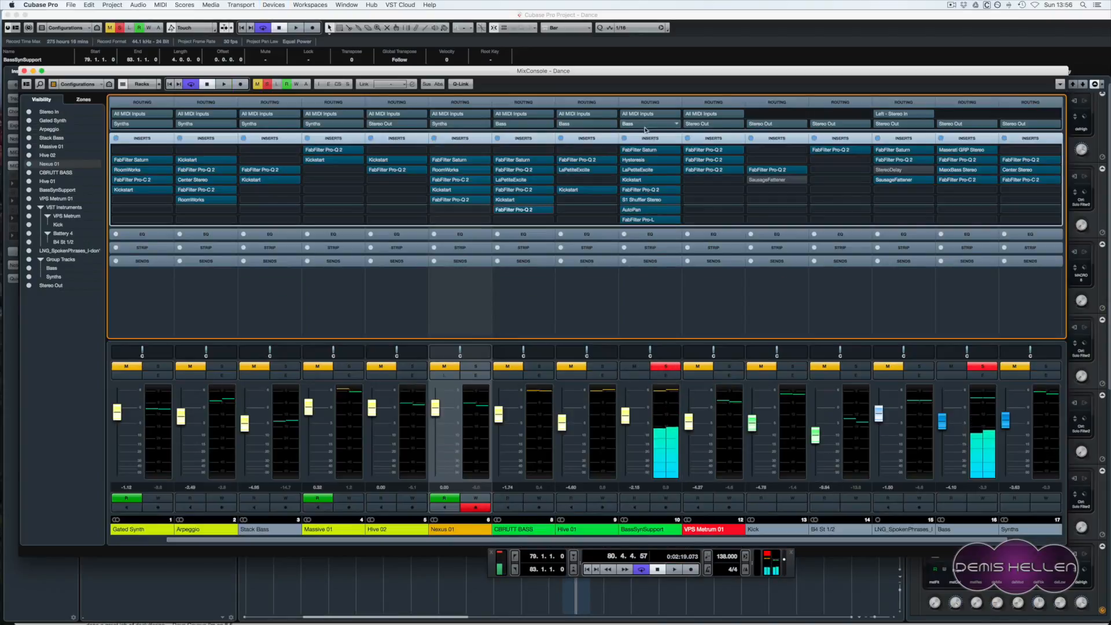
# - Open the FabFilter Saturn insert on BassSynSupport, browse its Allround Saturation presets, and select the upper frequency band
pyautogui.click(632, 150)
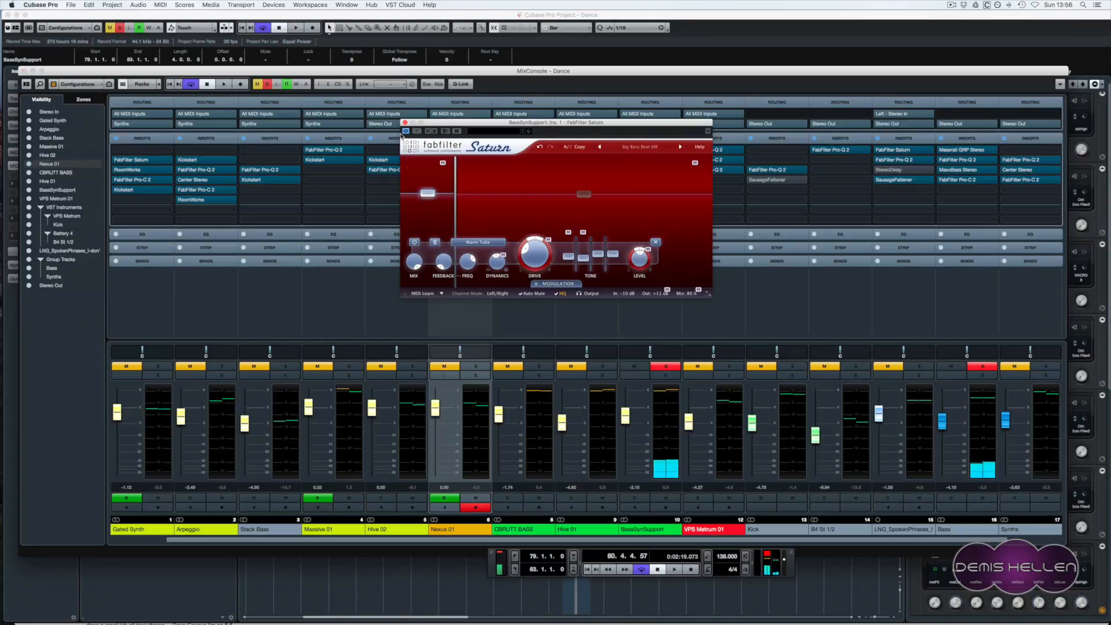
pyautogui.press('super+w')
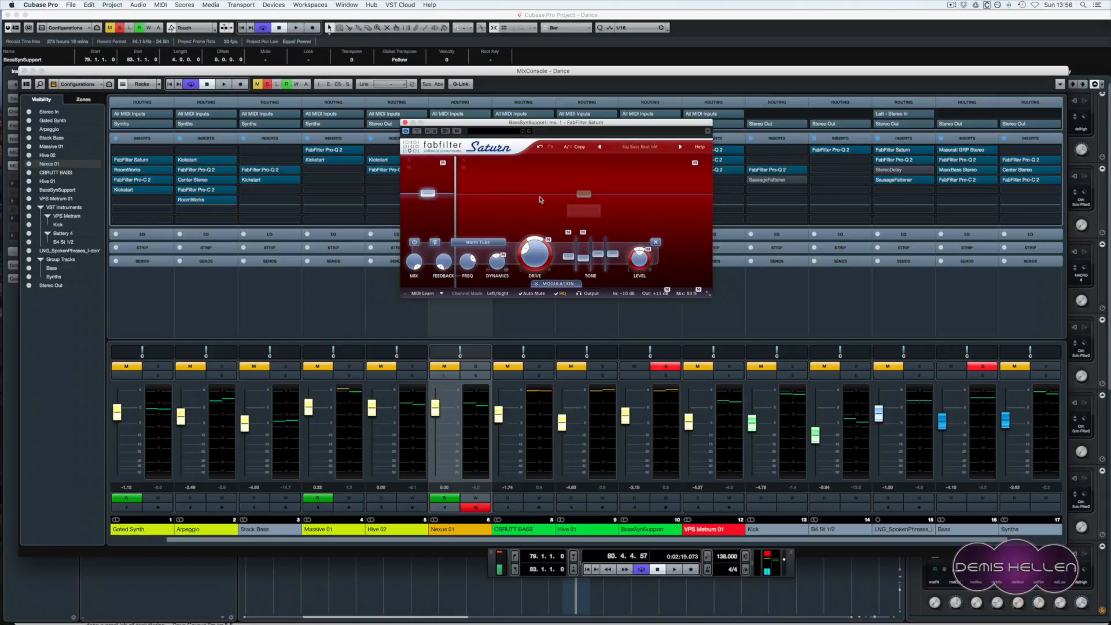
pyautogui.click(636, 147)
pyautogui.moveTo(648, 157)
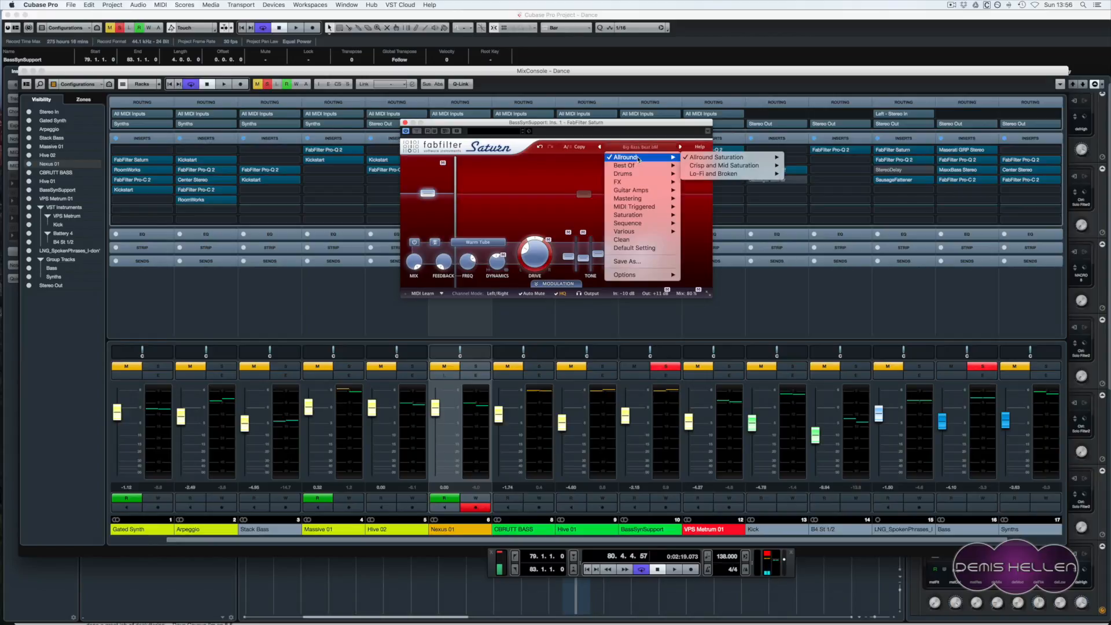
pyautogui.moveTo(746, 161)
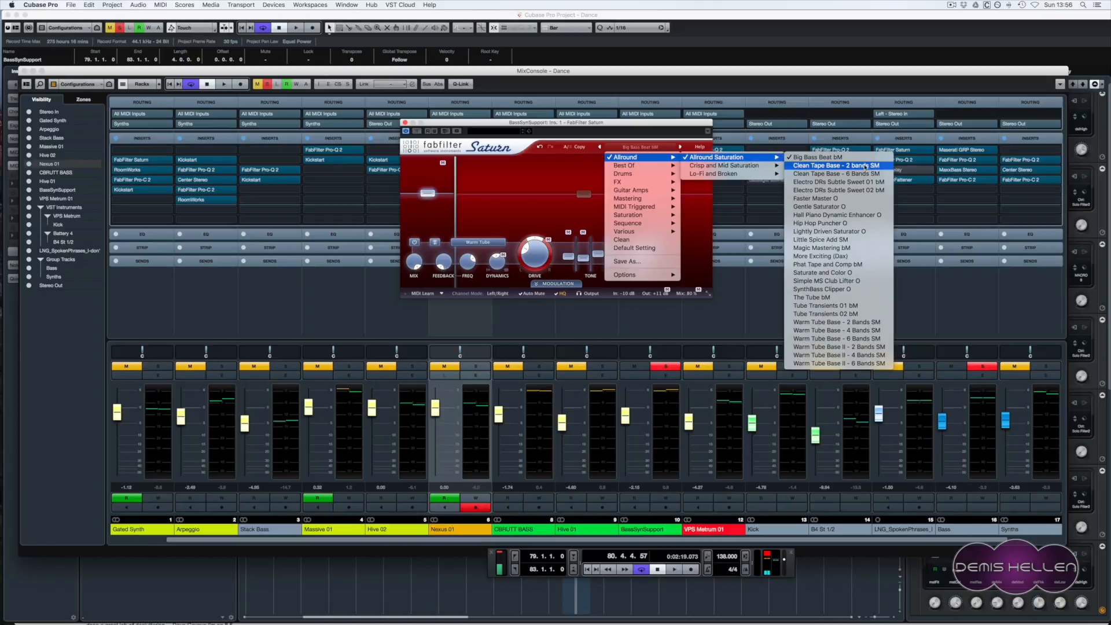
pyautogui.click(587, 127)
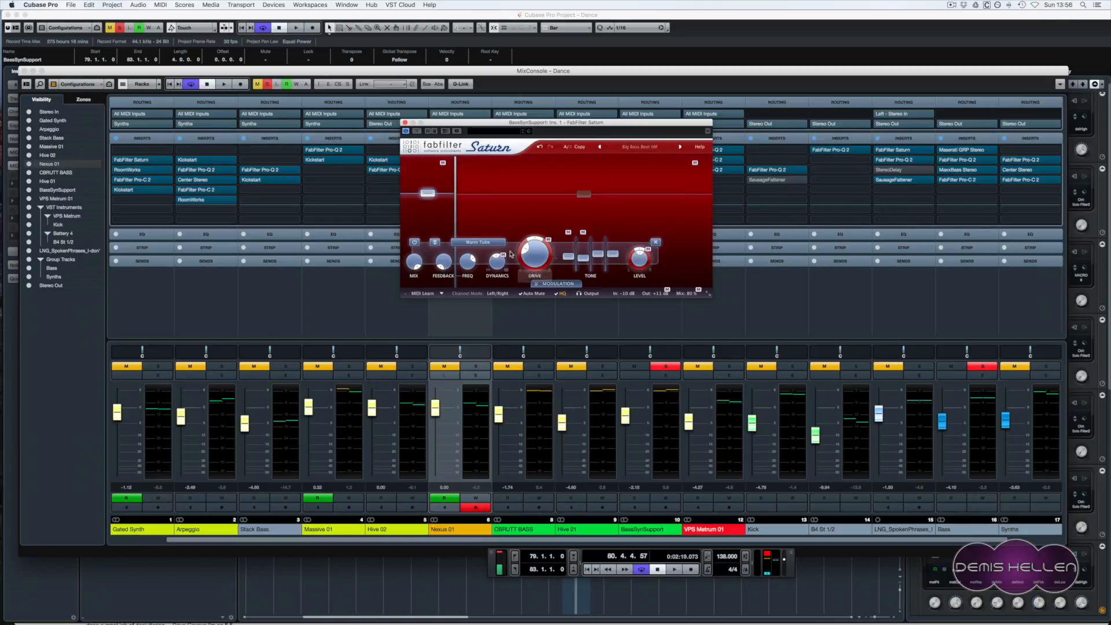
pyautogui.click(584, 193)
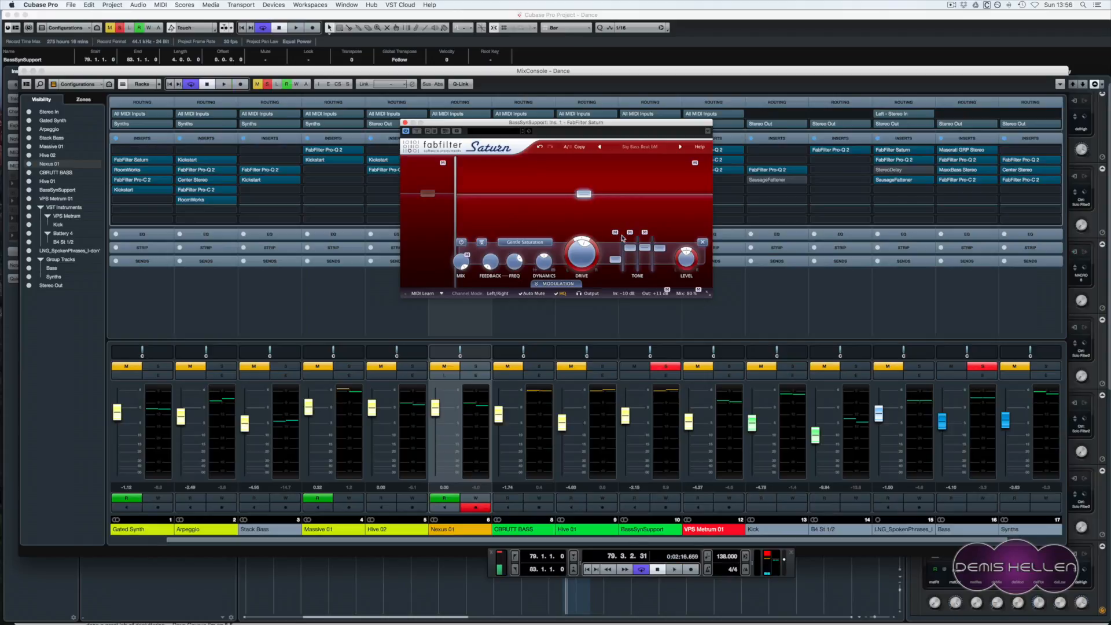
# - Close the MixConsole, play the BassSynSupport loop with Saturn's spectrum in view, and close Saturn
pyautogui.press('F3')
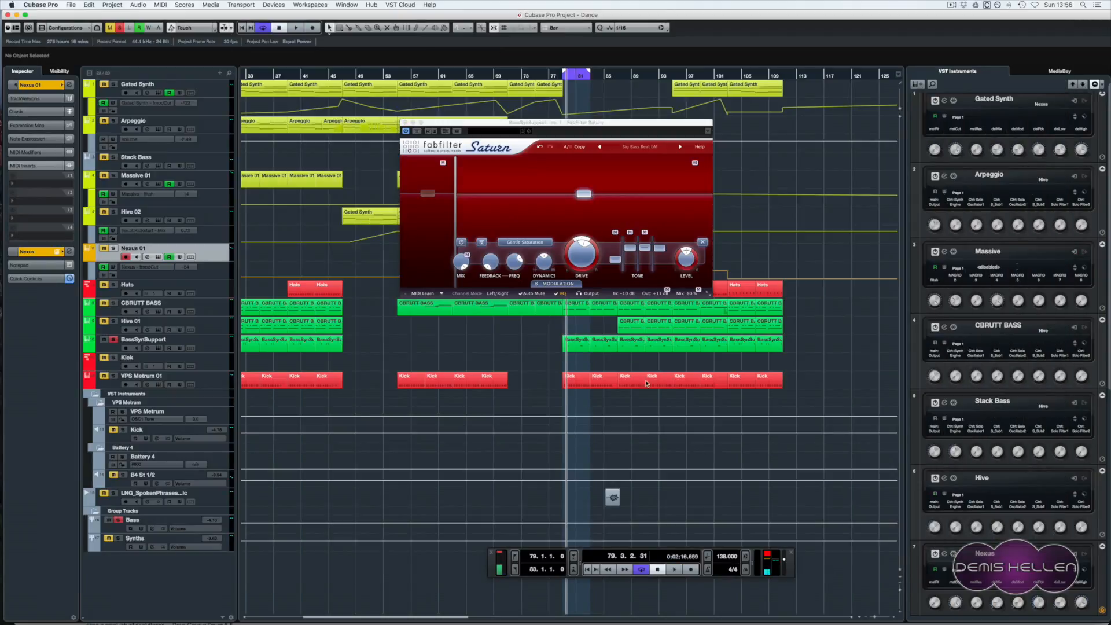
pyautogui.press('space')
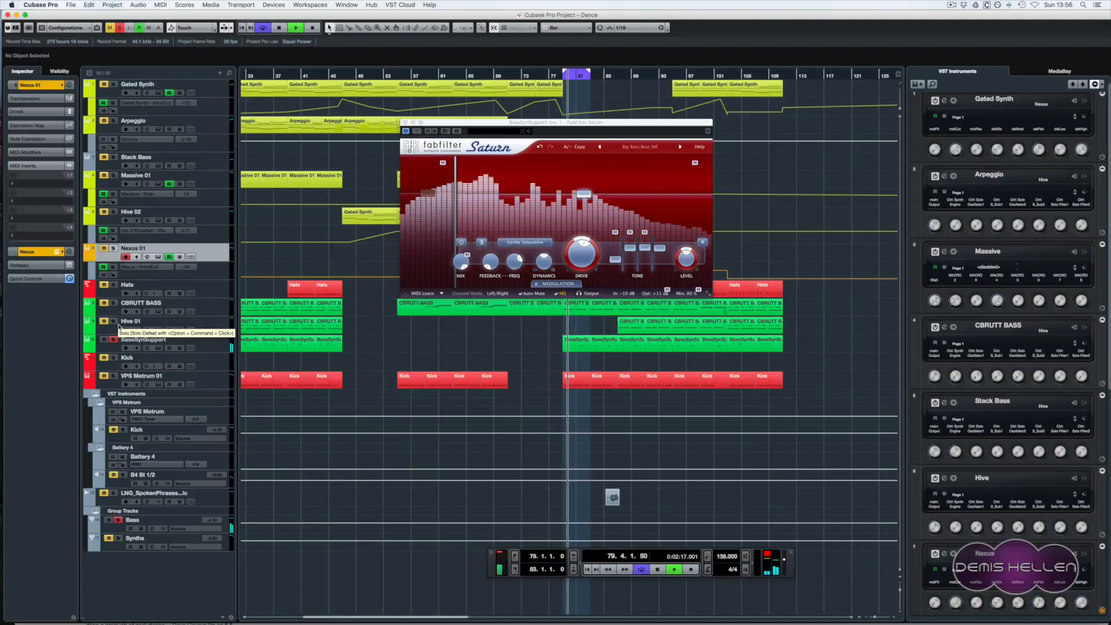
pyautogui.press('space')
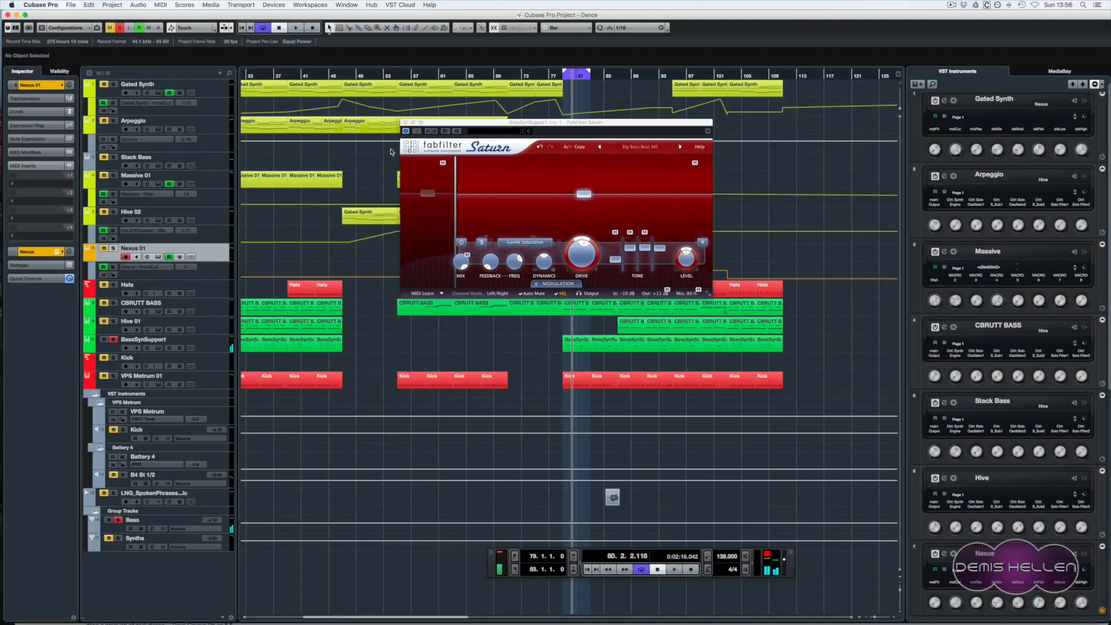
pyautogui.click(404, 123)
# - Open the Hysteresis insert on BassSynSupport and compare the looped sound with the effect bypassed and active
pyautogui.press('F3')
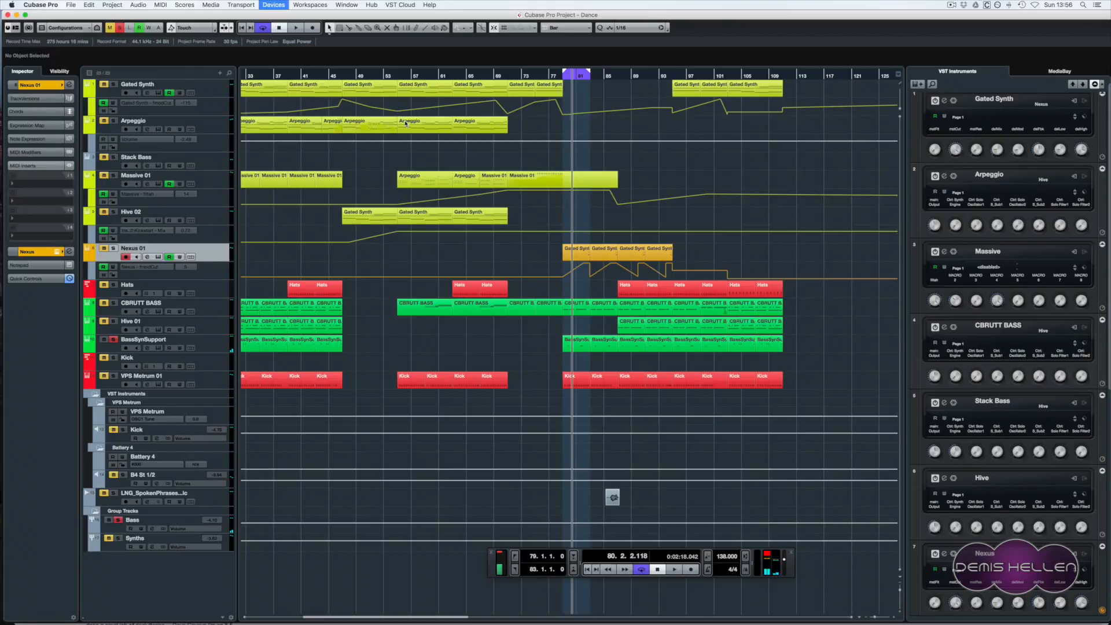
pyautogui.click(632, 159)
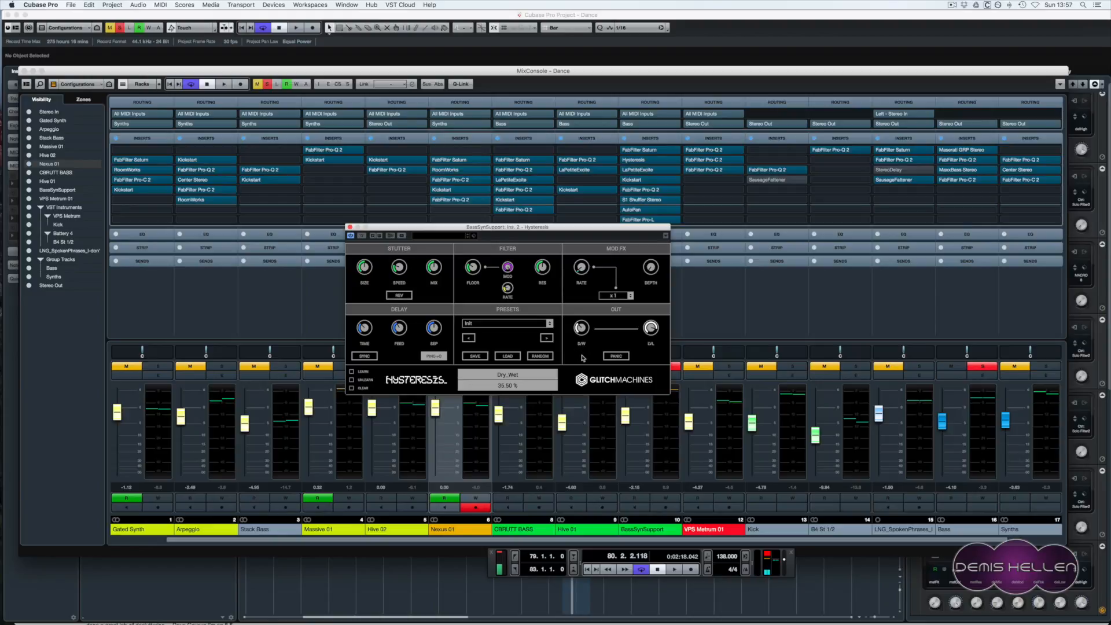
pyautogui.press('space')
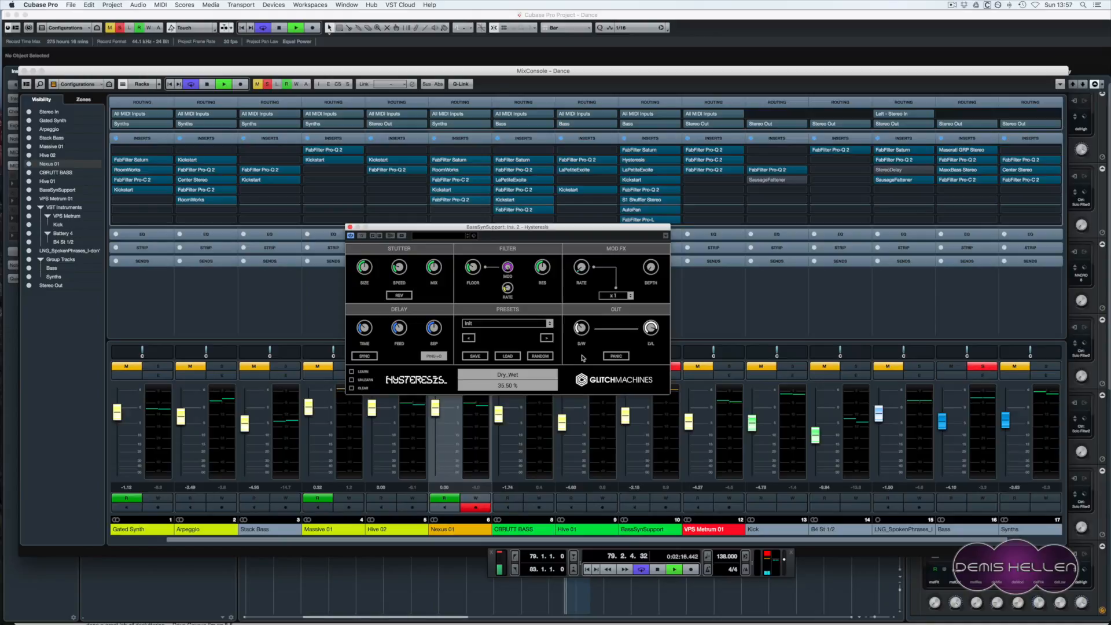
pyautogui.click(627, 161)
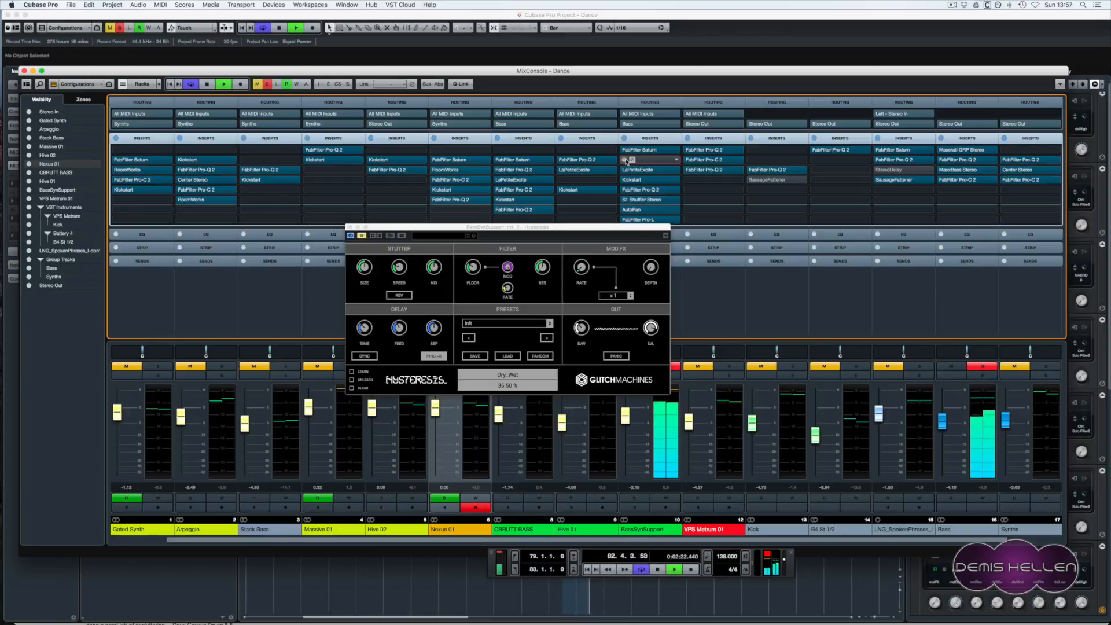
pyautogui.press('space')
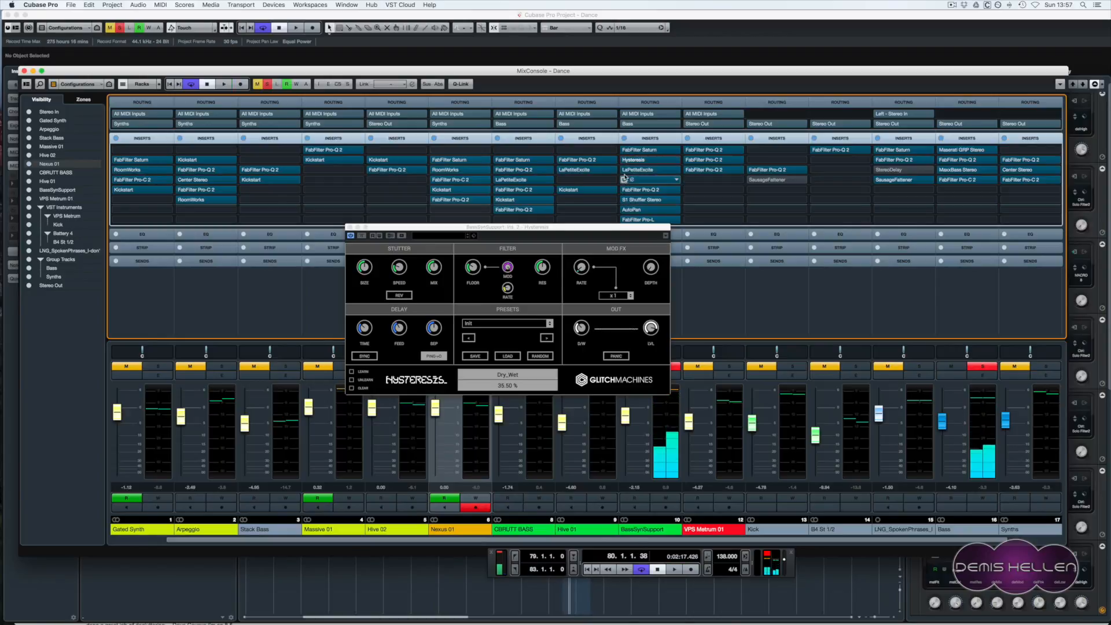
# - Bypass the Kickstart, AutoPan, S1 Shuffler, FabFilter Pro-Q 2, LaPetiteExcite and FabFilter Pro-L inserts on BassSynSupport
pyautogui.click(624, 179)
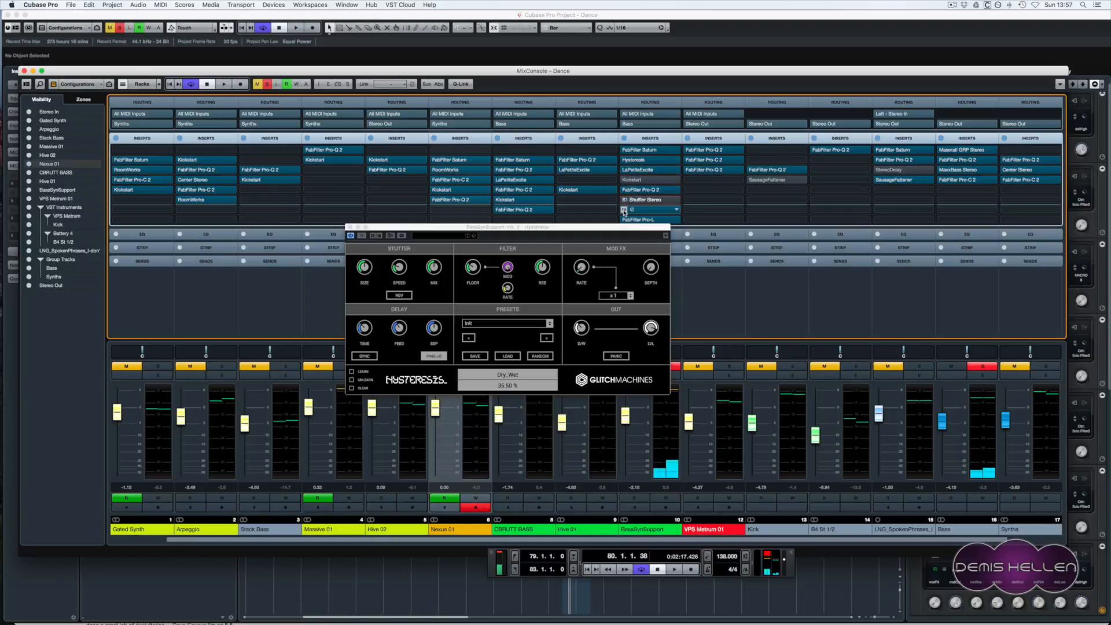
pyautogui.click(623, 209)
pyautogui.click(624, 199)
pyautogui.click(624, 189)
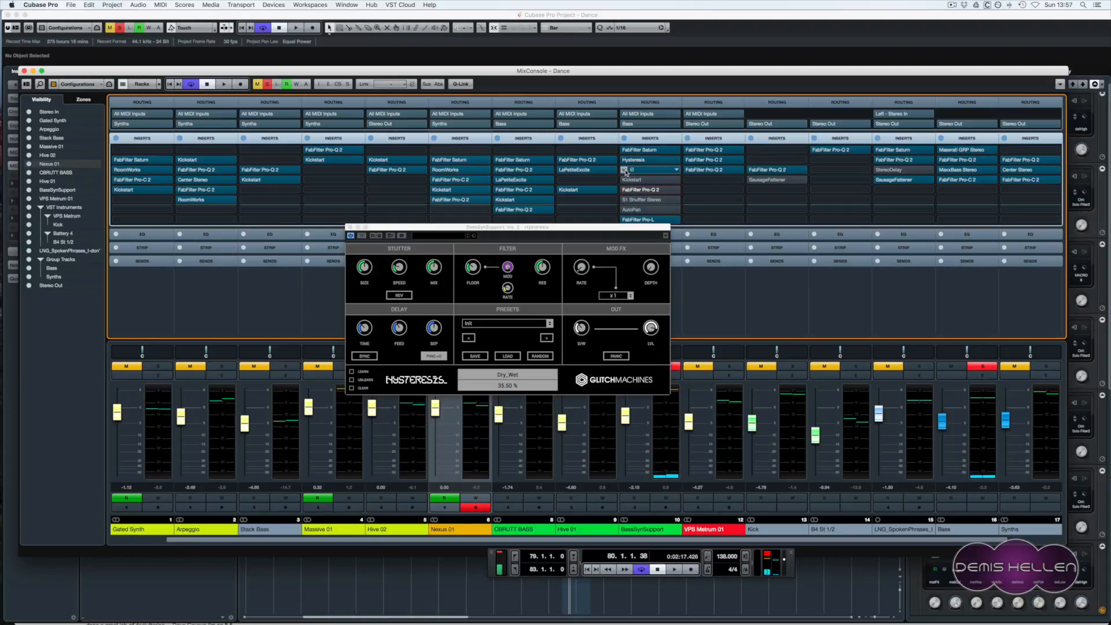
pyautogui.click(623, 170)
pyautogui.click(623, 220)
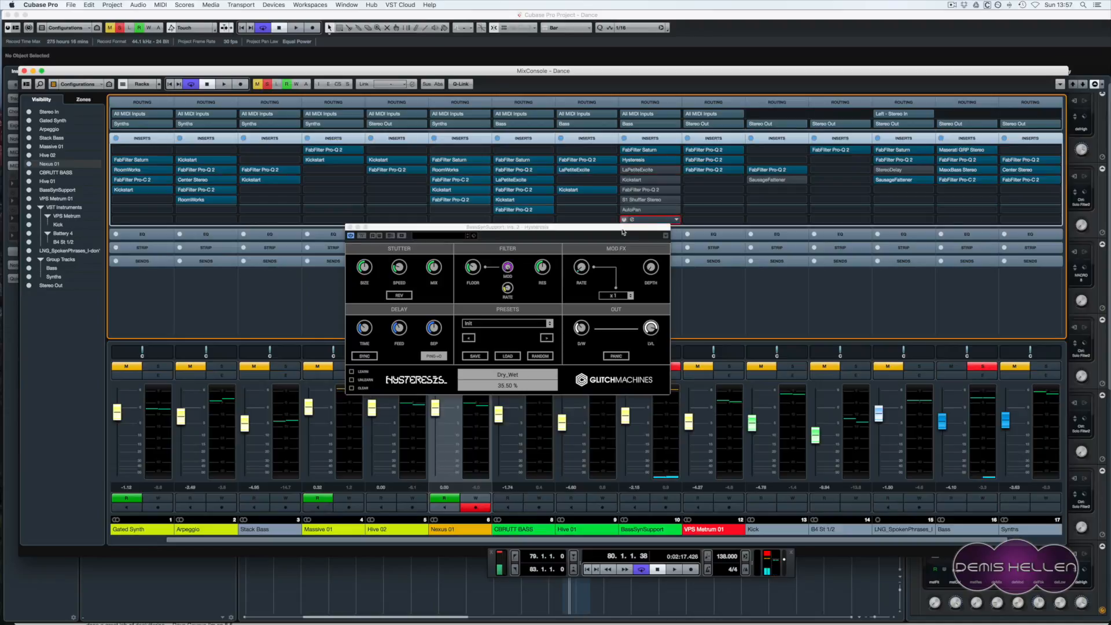
# - Bypass the entire BassSynSupport insert rack and play the loop dry
pyautogui.click(624, 139)
pyautogui.press('space')
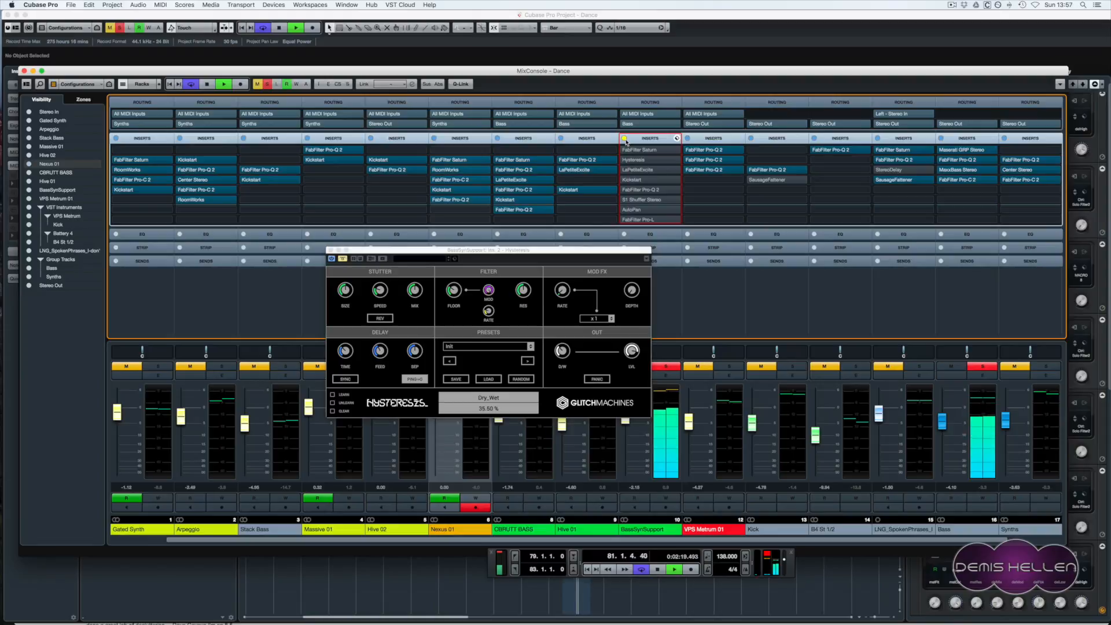
pyautogui.press('space')
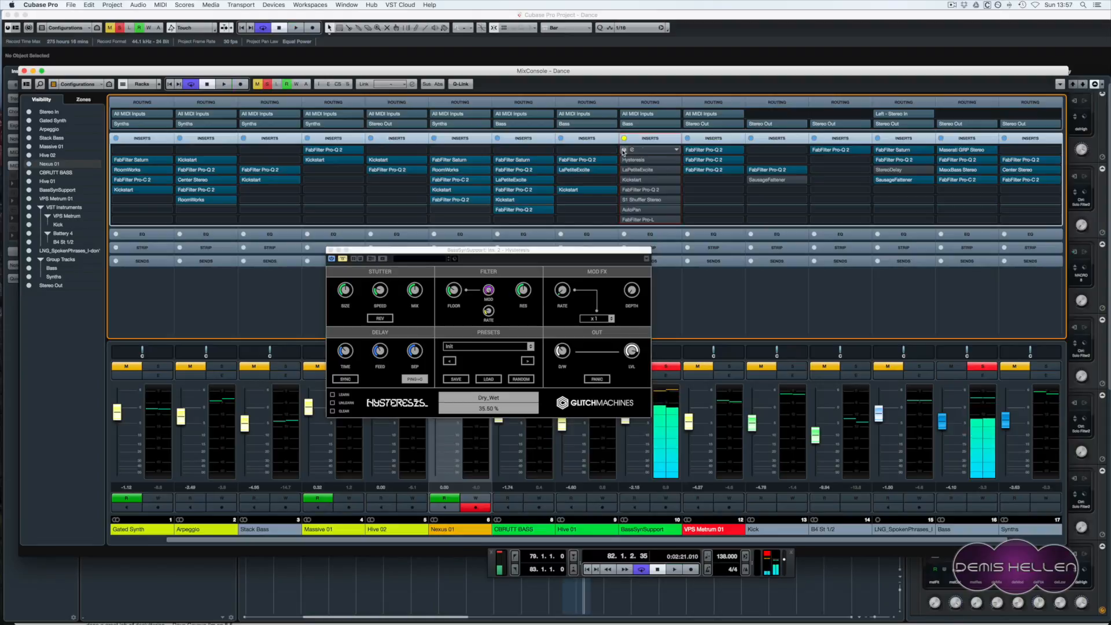
# - Audition the BassSynSupport loop with only Saturn reactivated, then with Hysteresis added, and close the Hysteresis window
pyautogui.press('space')
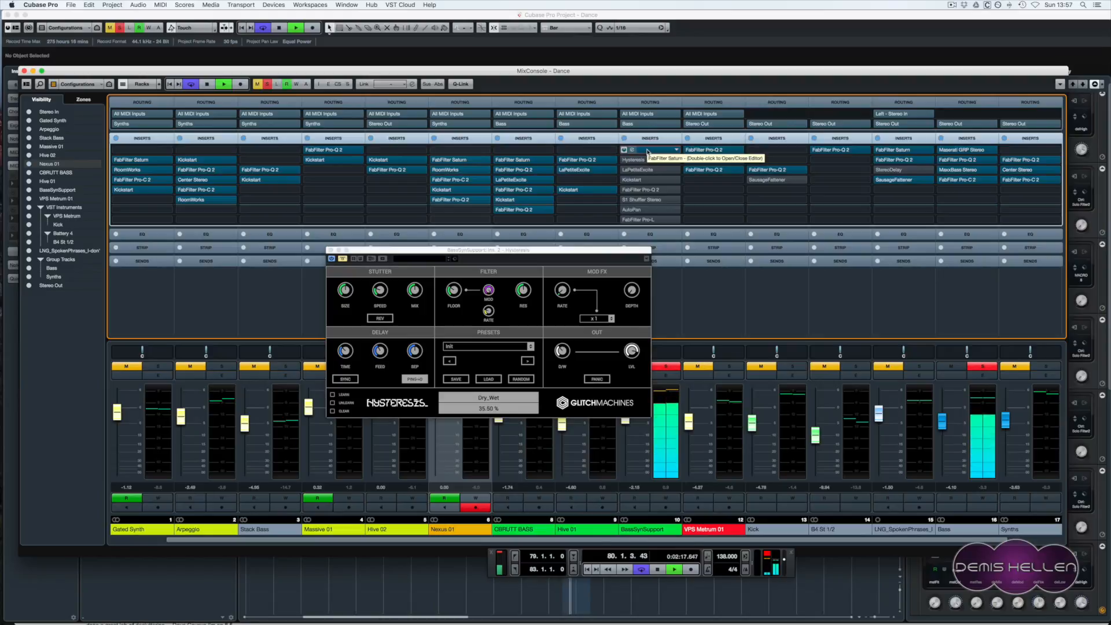
pyautogui.press('space')
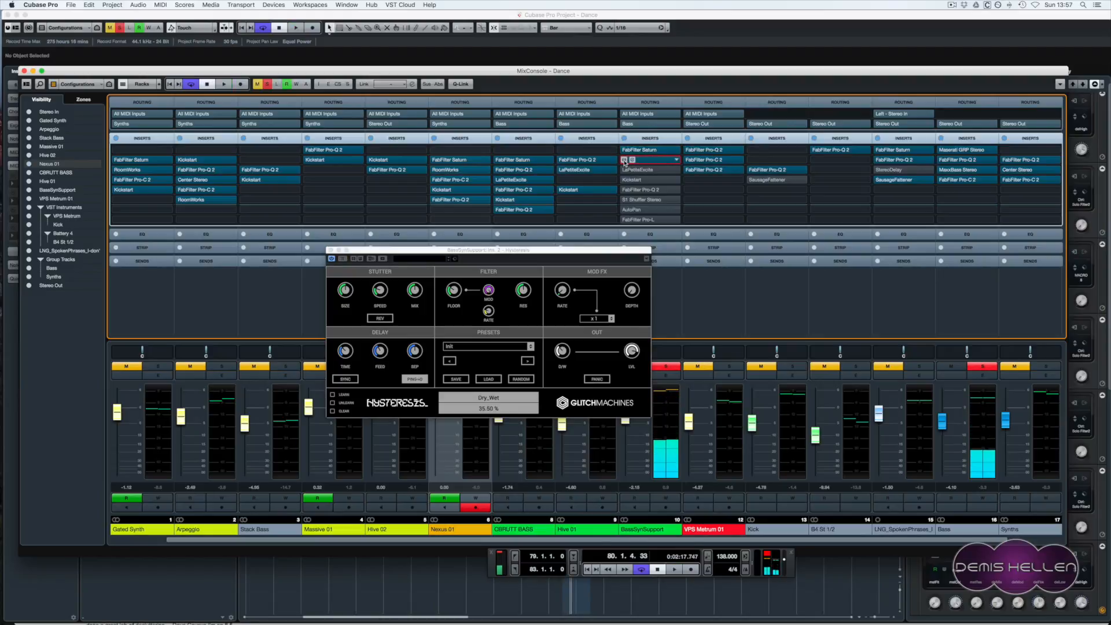
pyautogui.press('space')
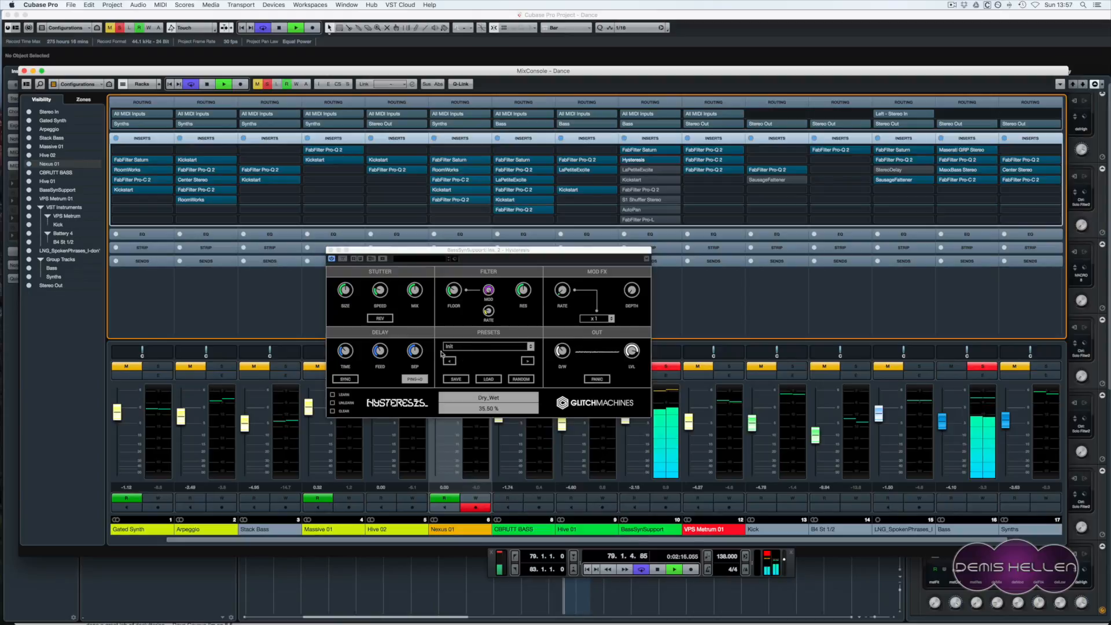
pyautogui.press('space')
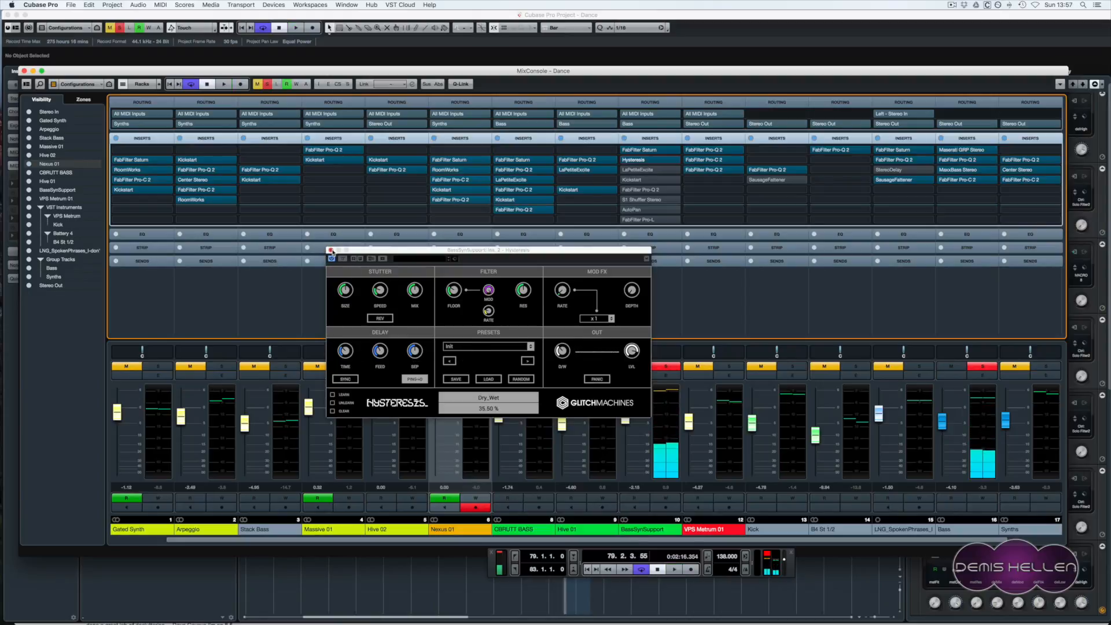
pyautogui.click(331, 251)
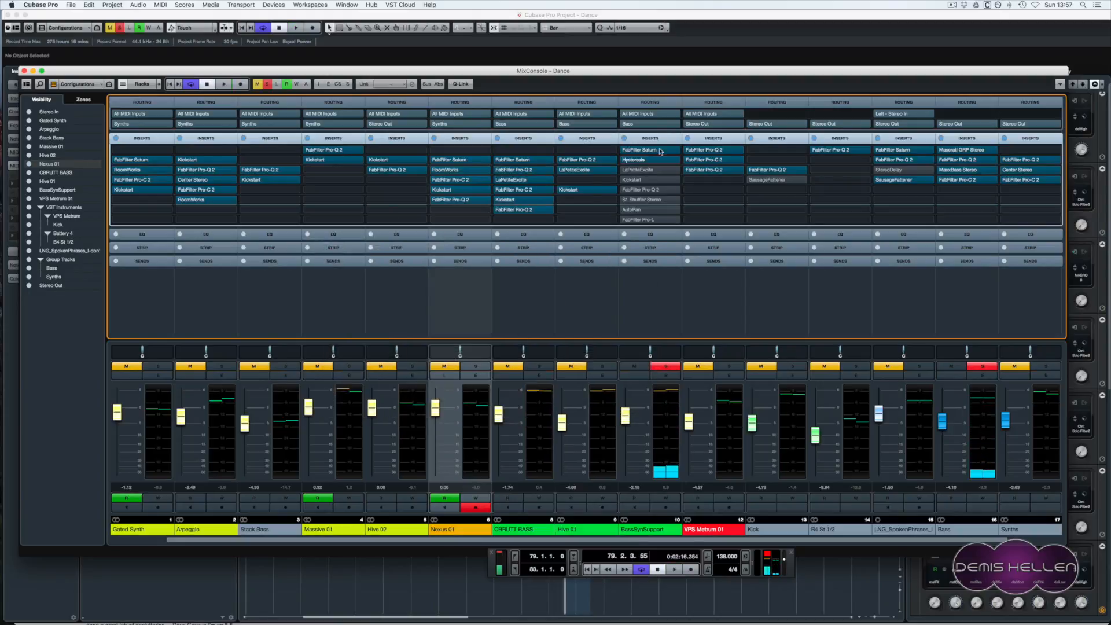
# - Inspect the LaPetiteExcite insert on BassSynSupport and reactivate it while playing the loop
pyautogui.click(631, 169)
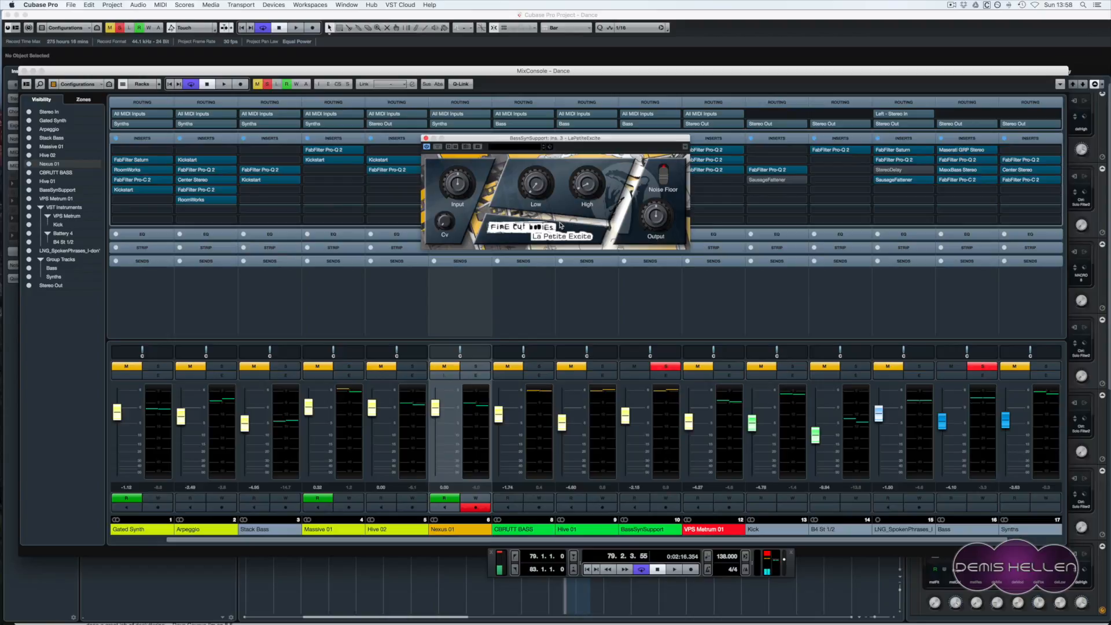
pyautogui.press('space')
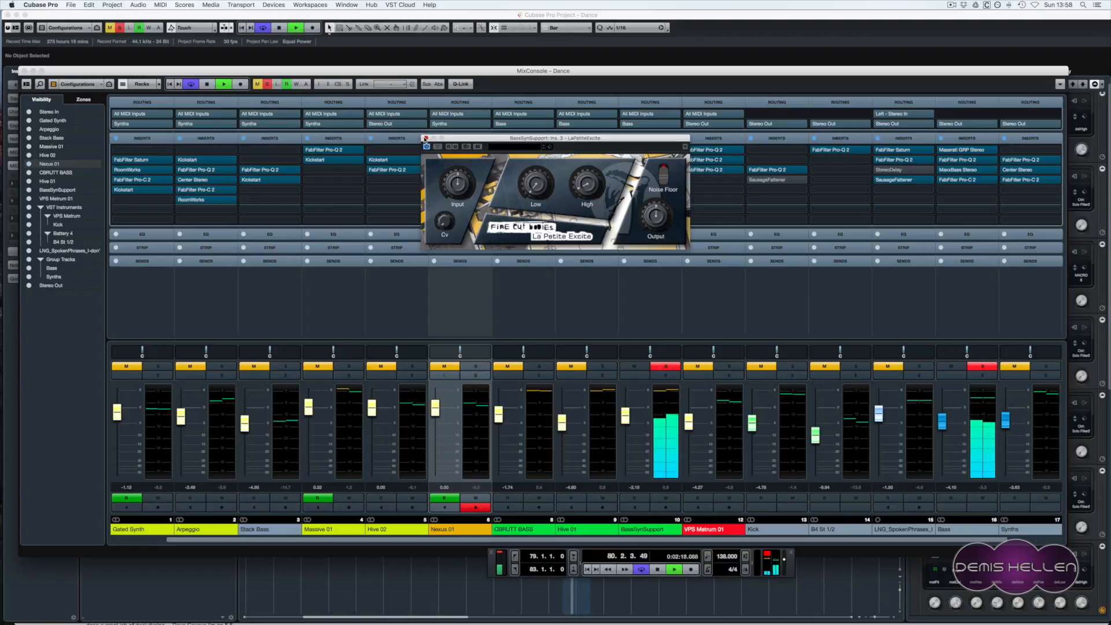
pyautogui.click(623, 170)
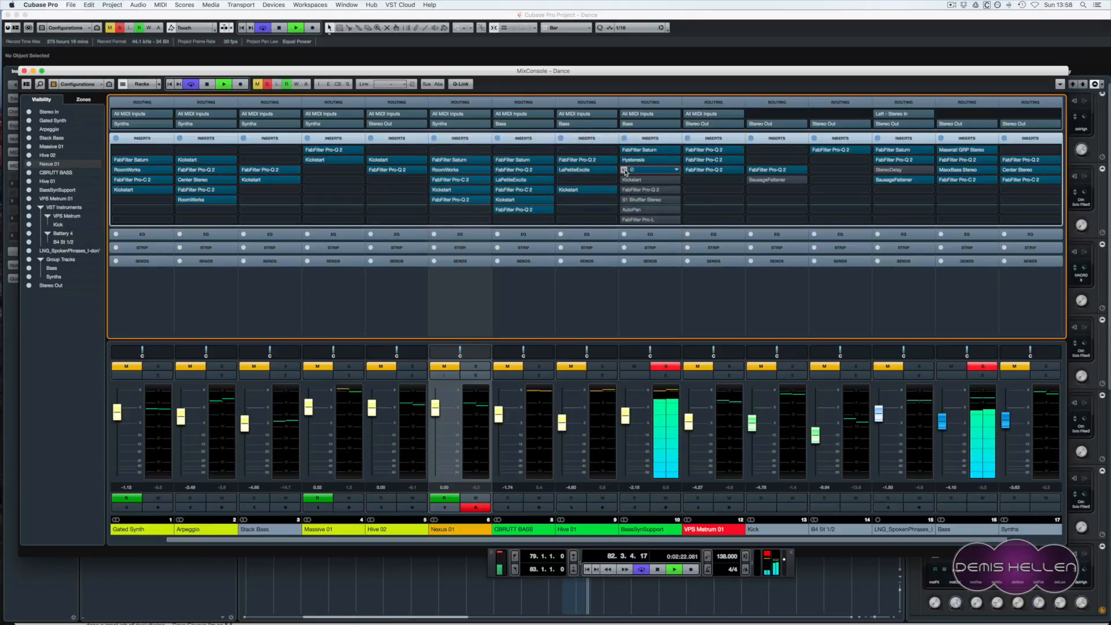
pyautogui.press('space')
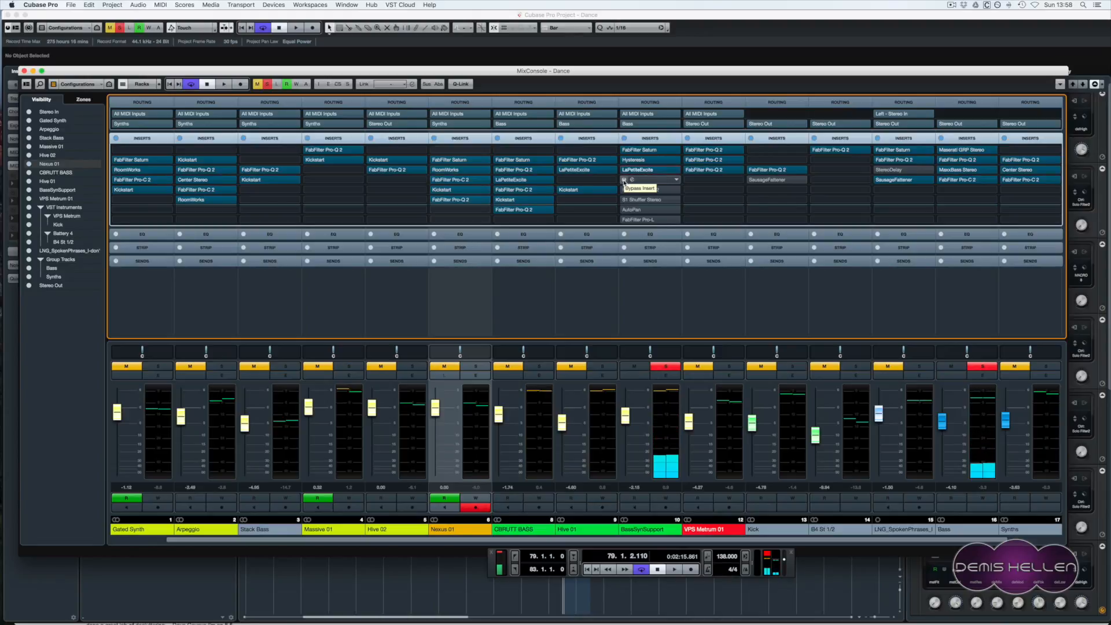
# - Play the loop to audition Kickstart, then open BassSynSupport's FabFilter Pro-Q 2 and add a bell band at about 105 Hz
pyautogui.press('space')
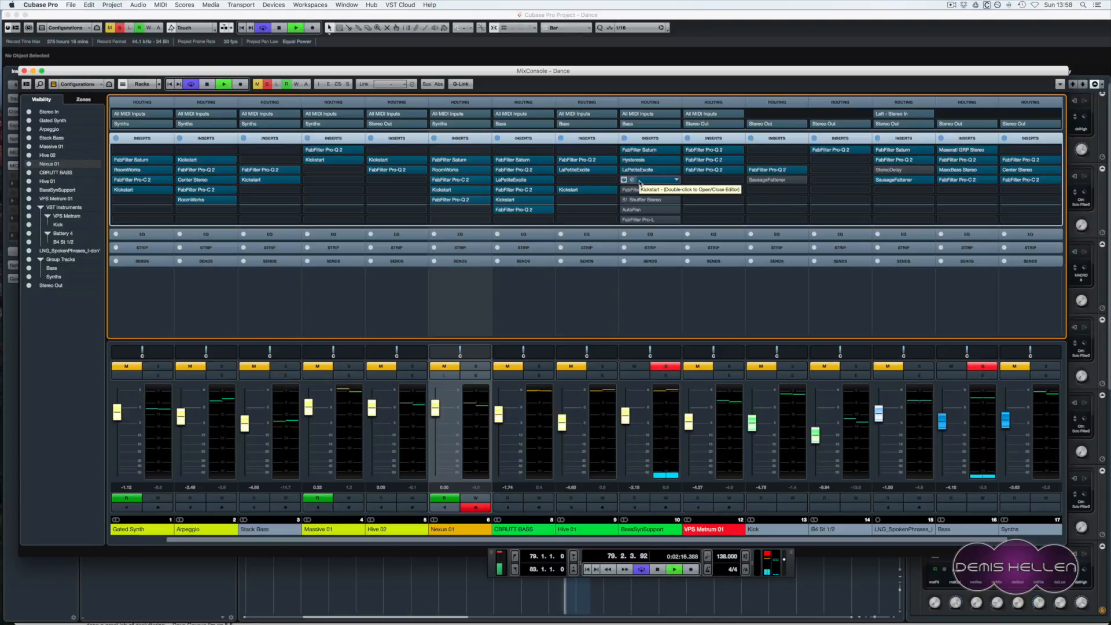
pyautogui.press('space')
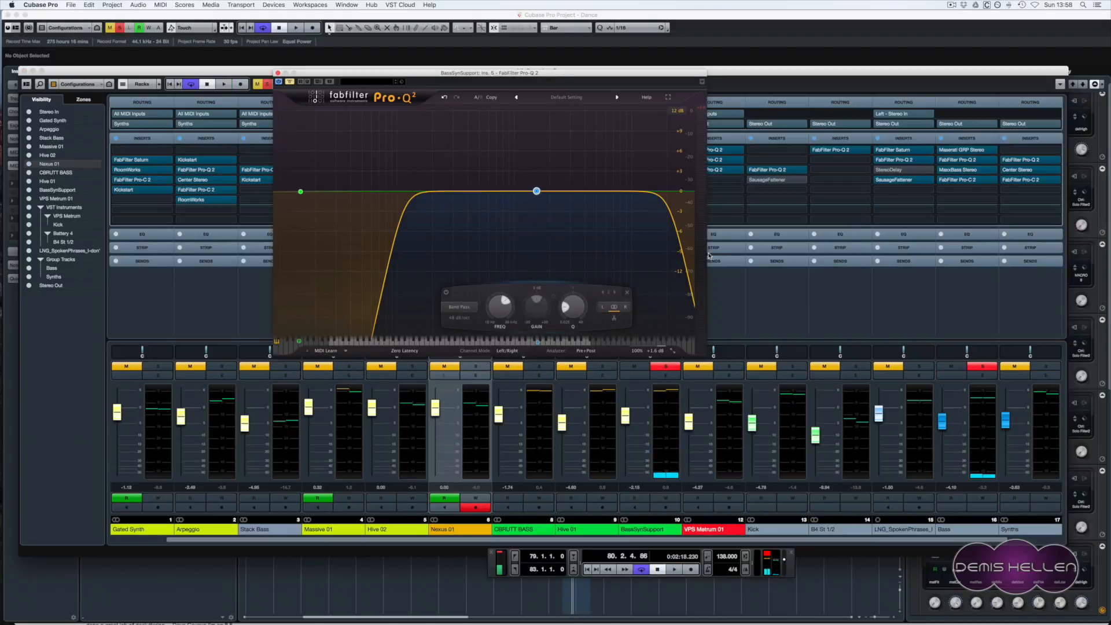
pyautogui.scroll(1, 538, 191)
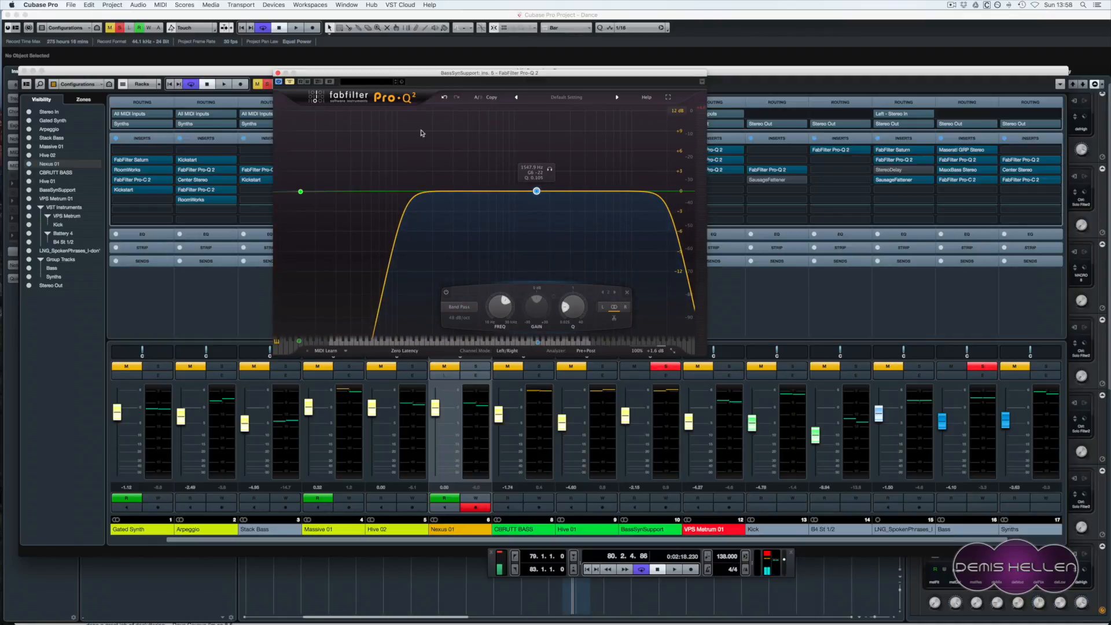
pyautogui.click(399, 193)
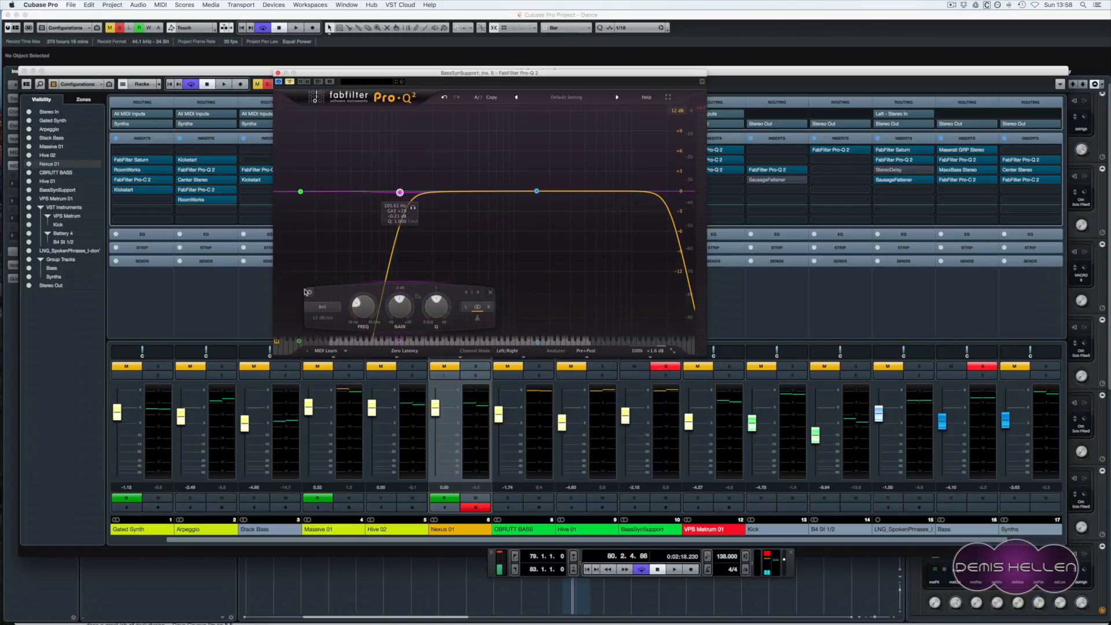
# - Remove the 105 Hz bell band from BassSynSupport's Pro-Q 2, reactivate the EQ during loop playback, and close its window
pyautogui.click(491, 294)
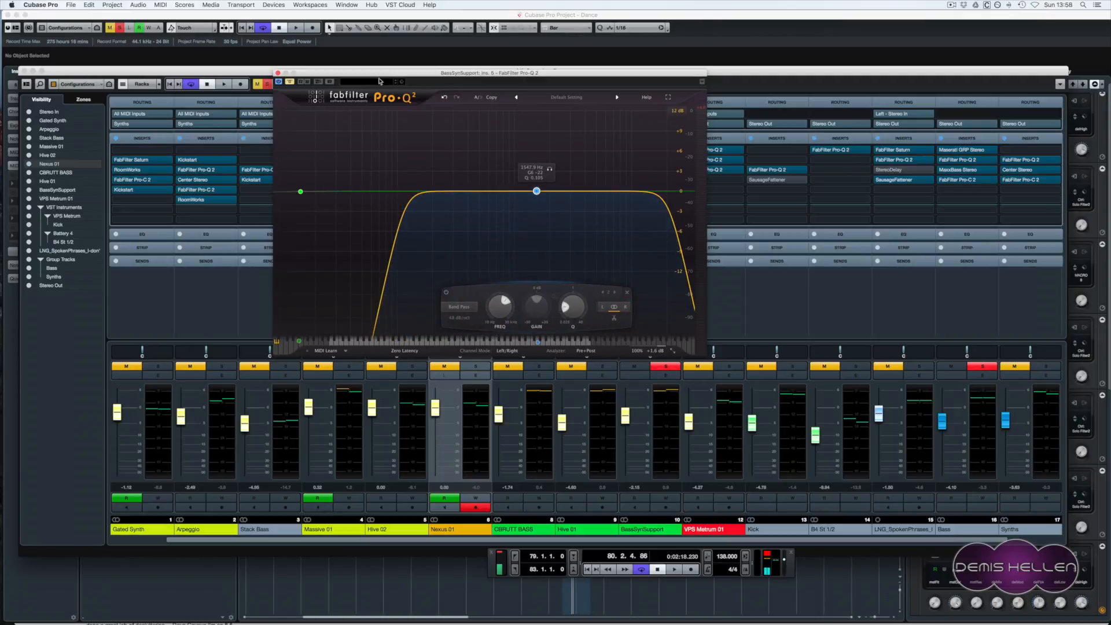
pyautogui.press('space')
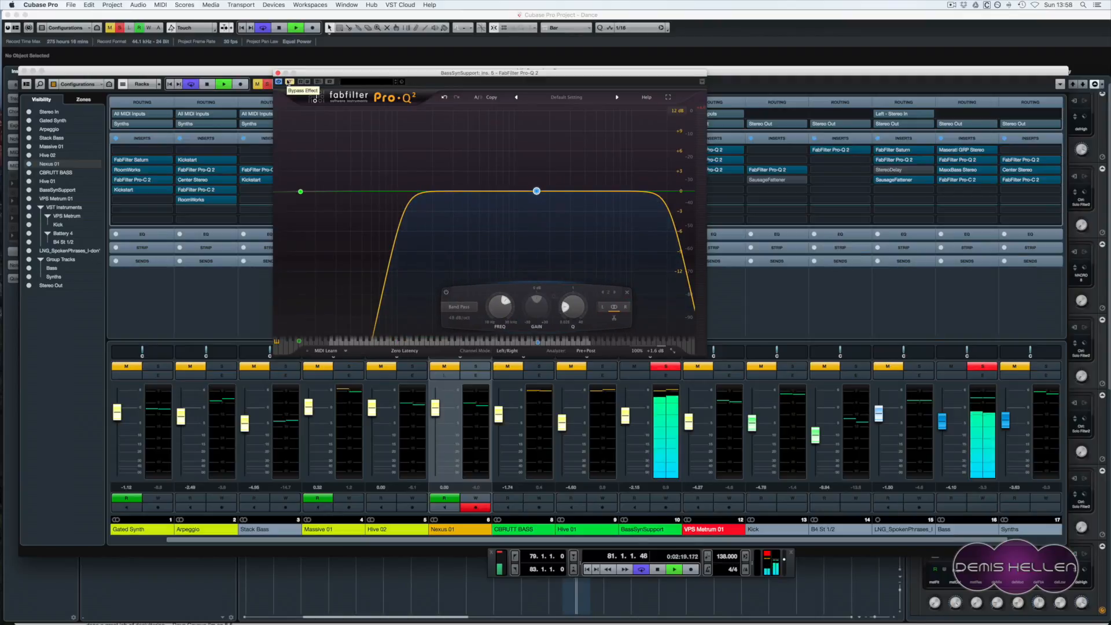
pyautogui.click(289, 82)
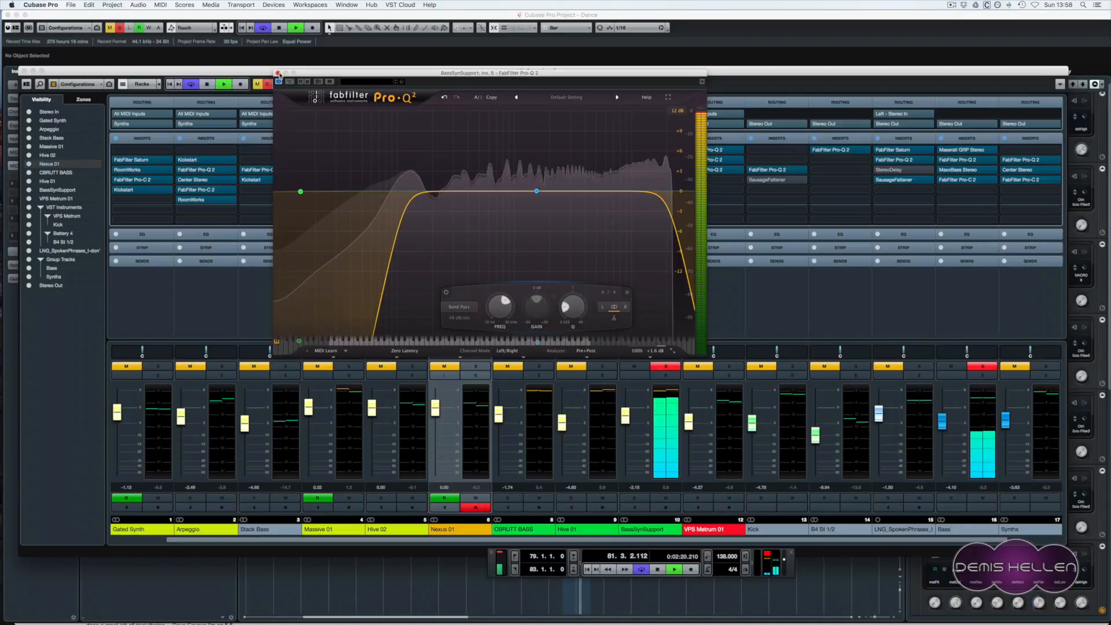
pyautogui.click(279, 73)
pyautogui.press('space')
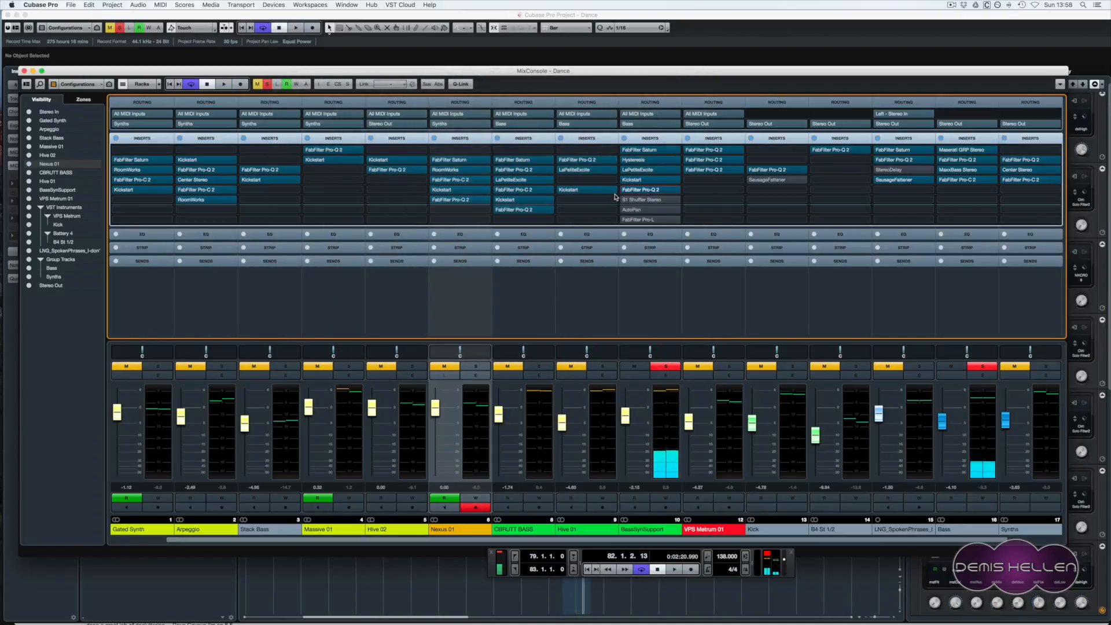
# - Open BassSynSupport's S1 Stereo Shuffler, compare the loop with it bypassed and reactivated, leave it active and close it
pyautogui.doubleClick(632, 201)
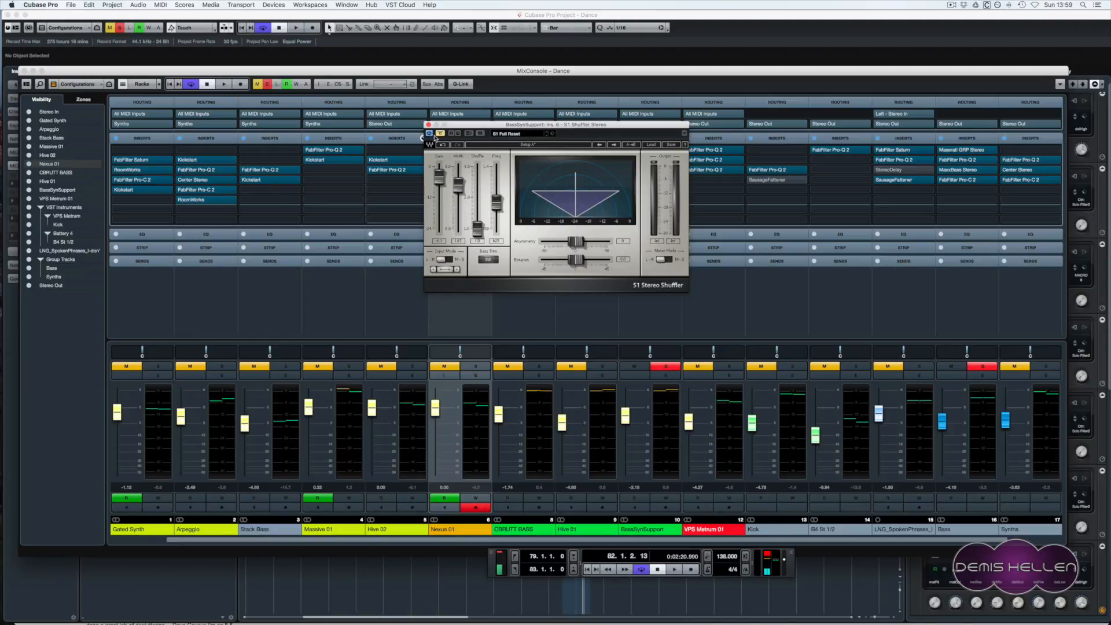
pyautogui.press('space')
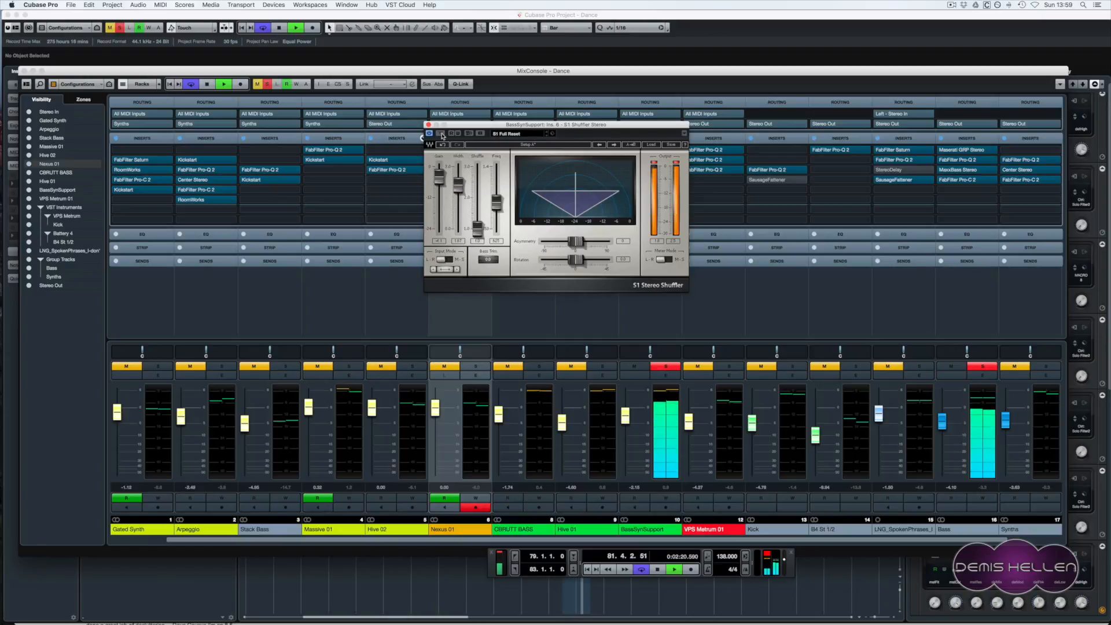
pyautogui.press('space')
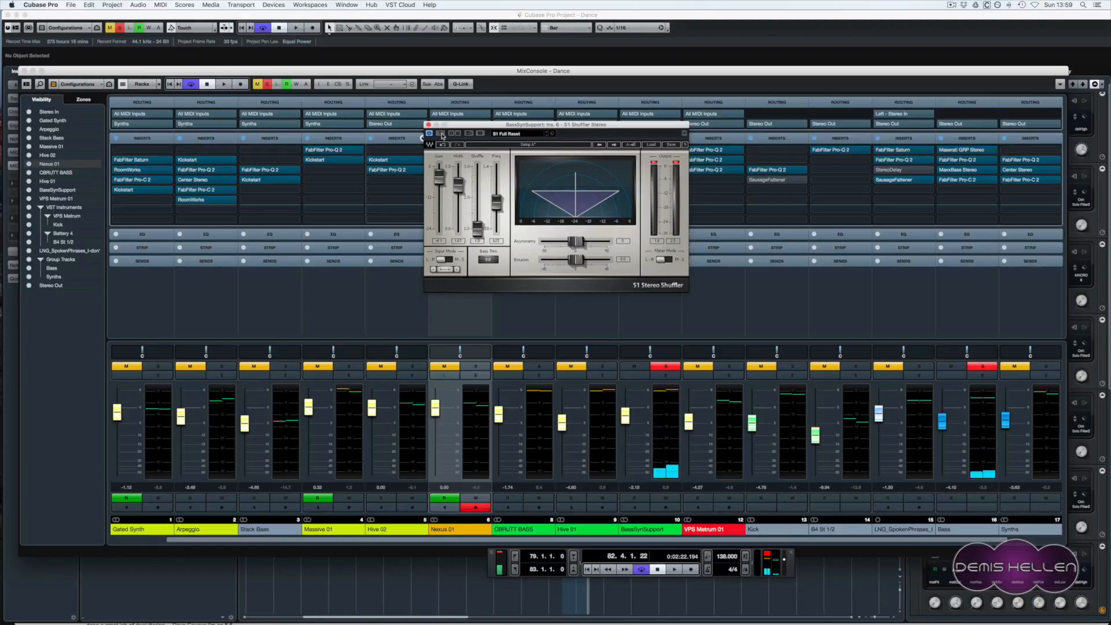
pyautogui.press('space')
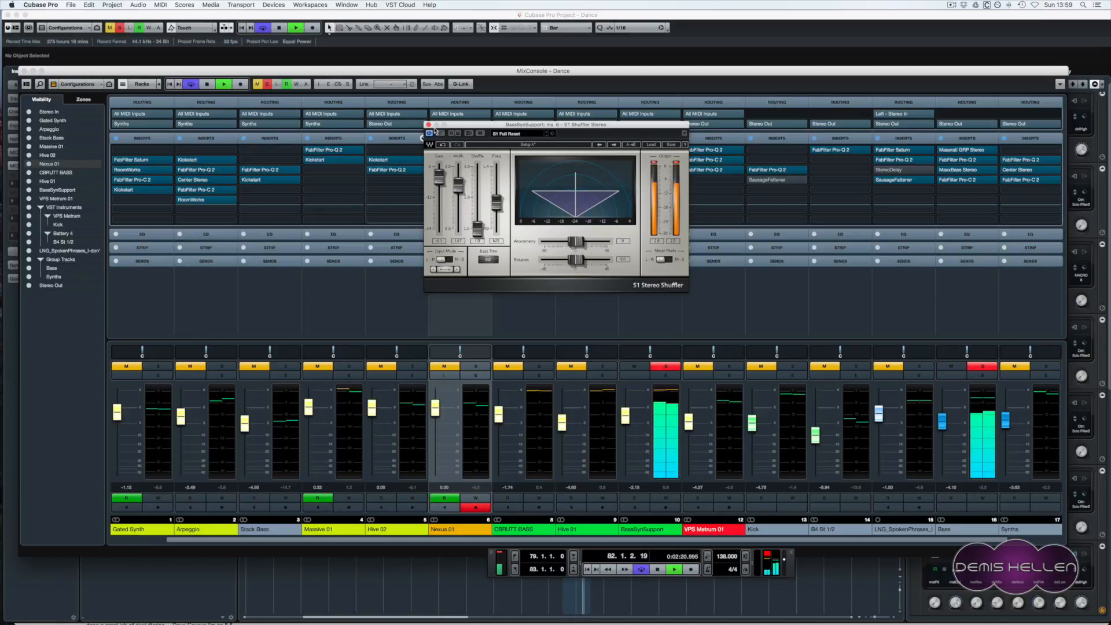
pyautogui.press('space')
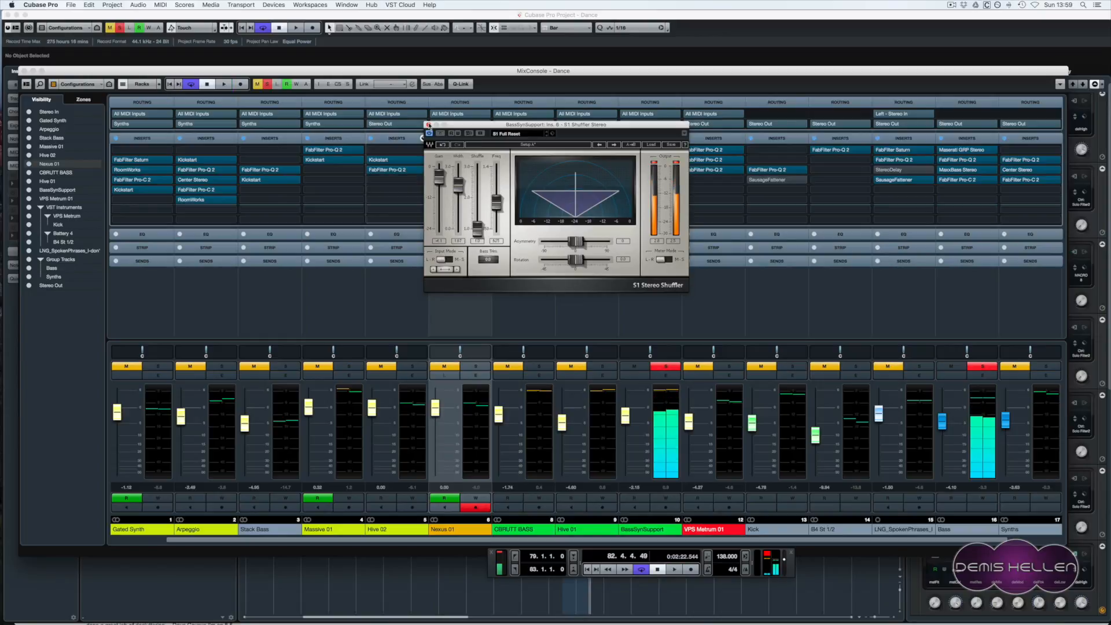
pyautogui.click(428, 124)
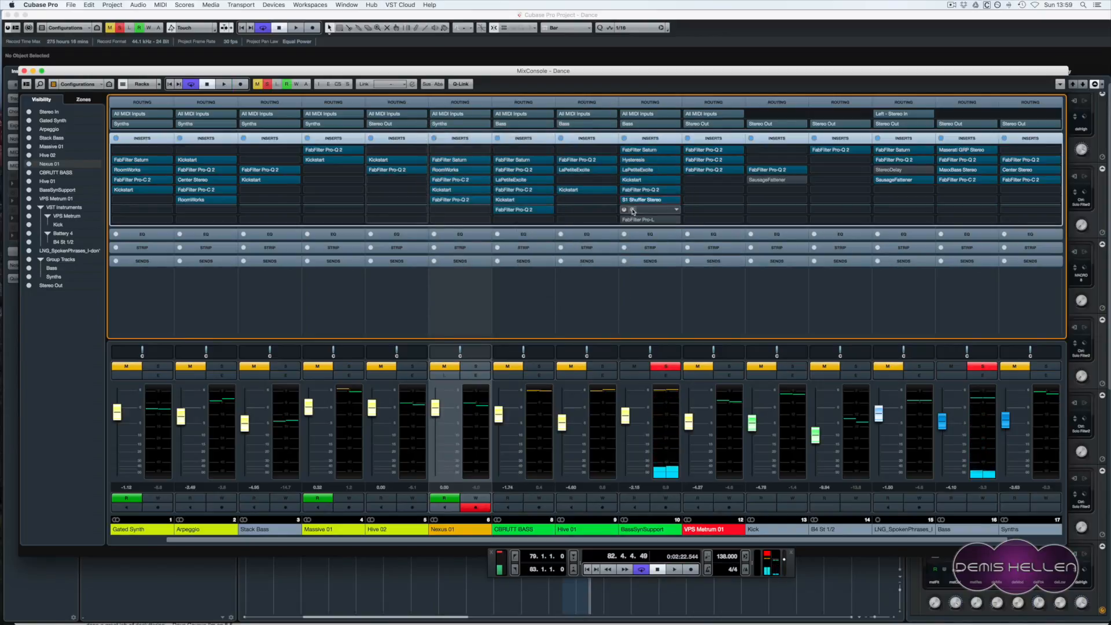
# - Open the AutoPan insert on BassSynSupport, reactivate it and play the loop
pyautogui.click(627, 211)
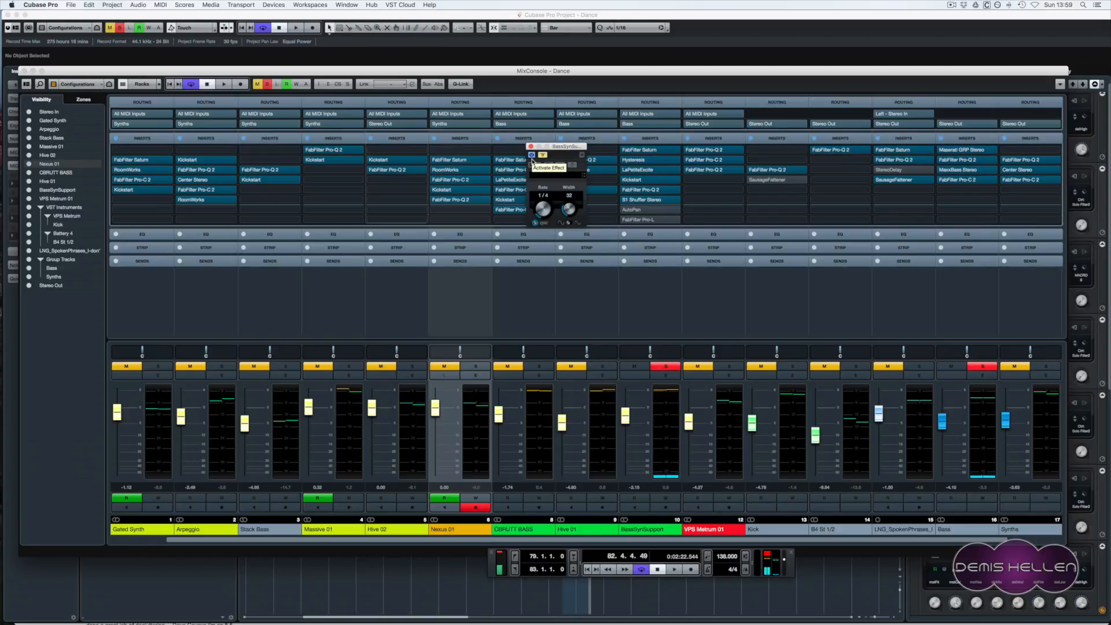
pyautogui.click(542, 156)
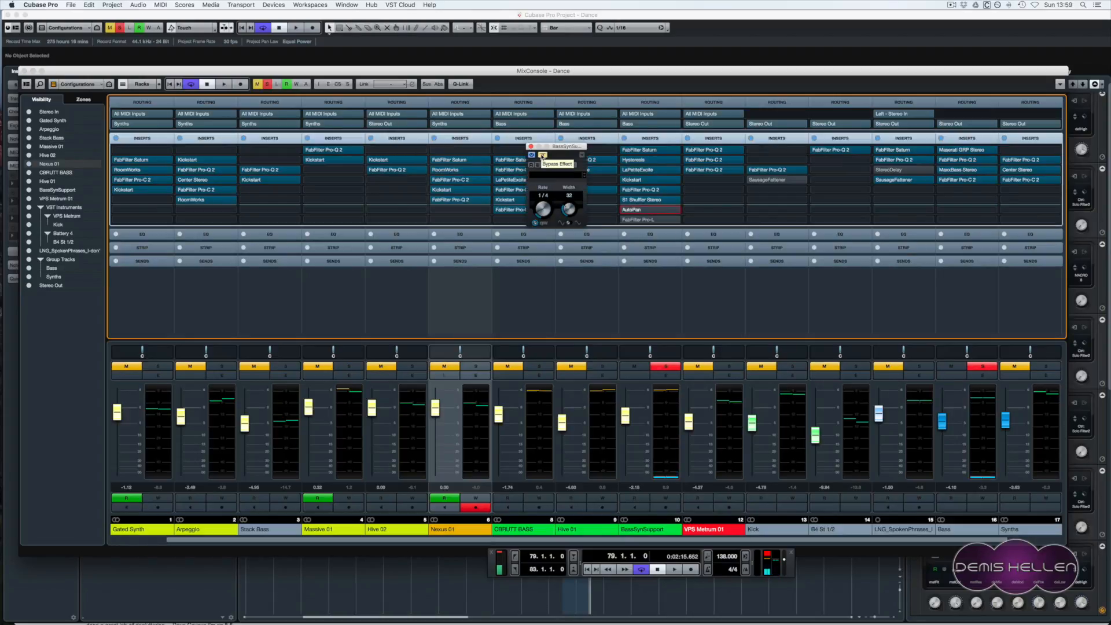
pyautogui.press('space')
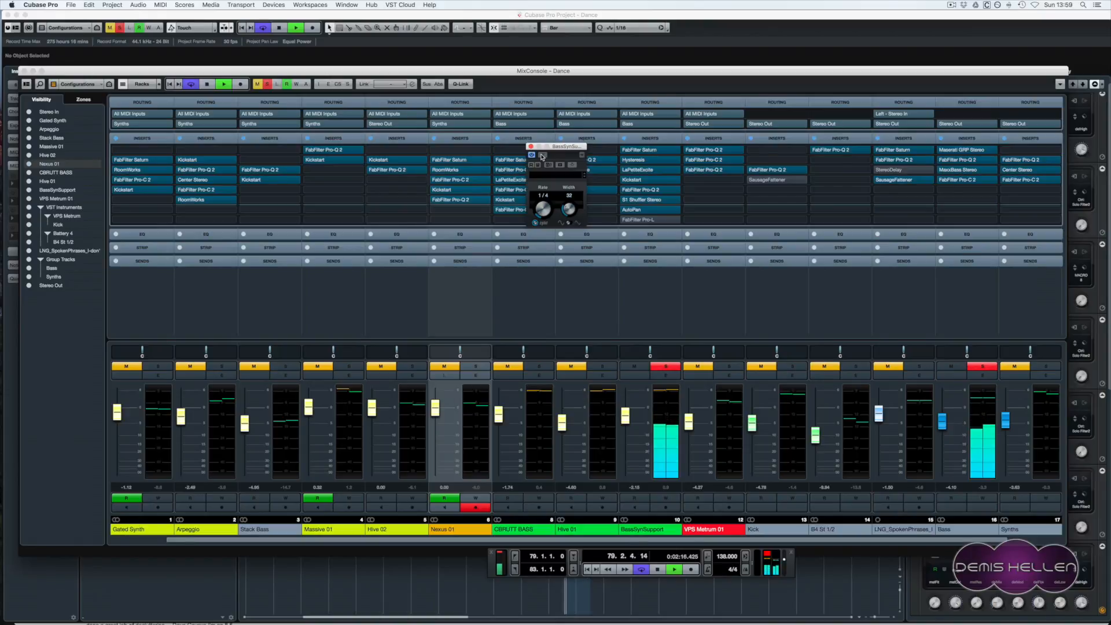
# - Reactivate BassSynSupport's FabFilter Pro-L during playback, inspect its limiting, then close it and stop the loop
pyautogui.click(626, 220)
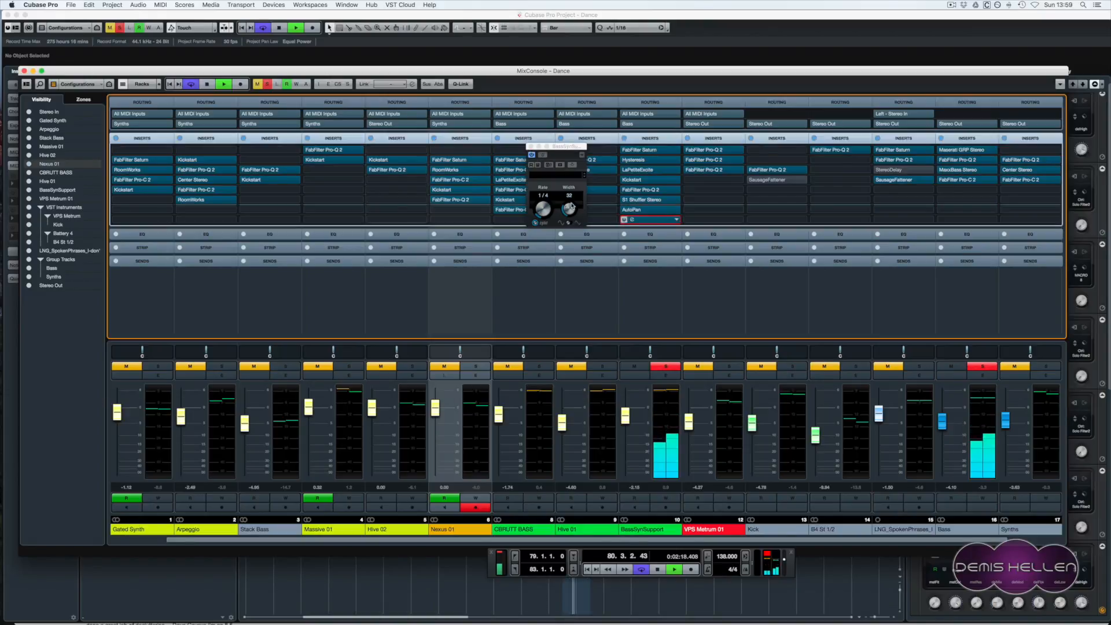
pyautogui.click(636, 220)
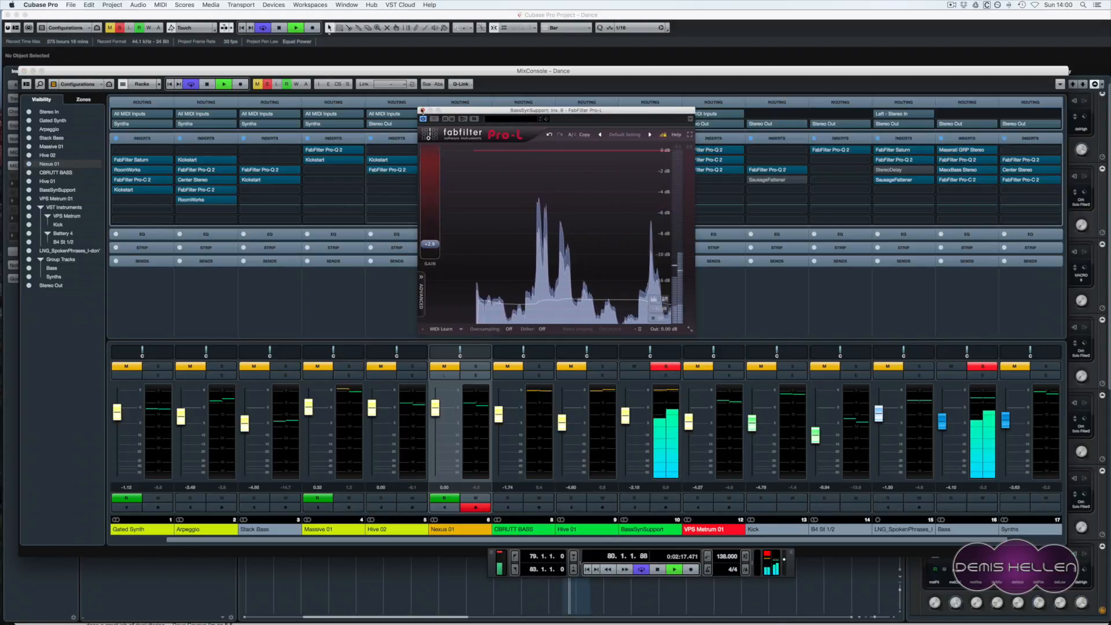
pyautogui.click(423, 110)
pyautogui.press('space')
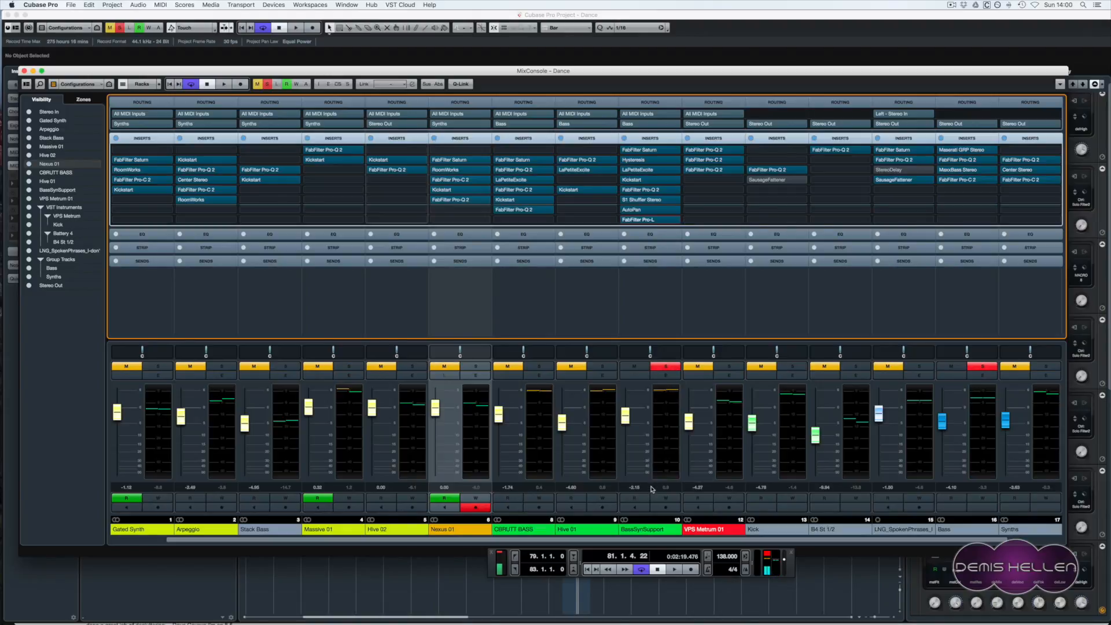
# - Solo CBRUTT BASS alongside BassSynSupport and toggle BassSynSupport's solo off and on to compare the loop
pyautogui.click(534, 367)
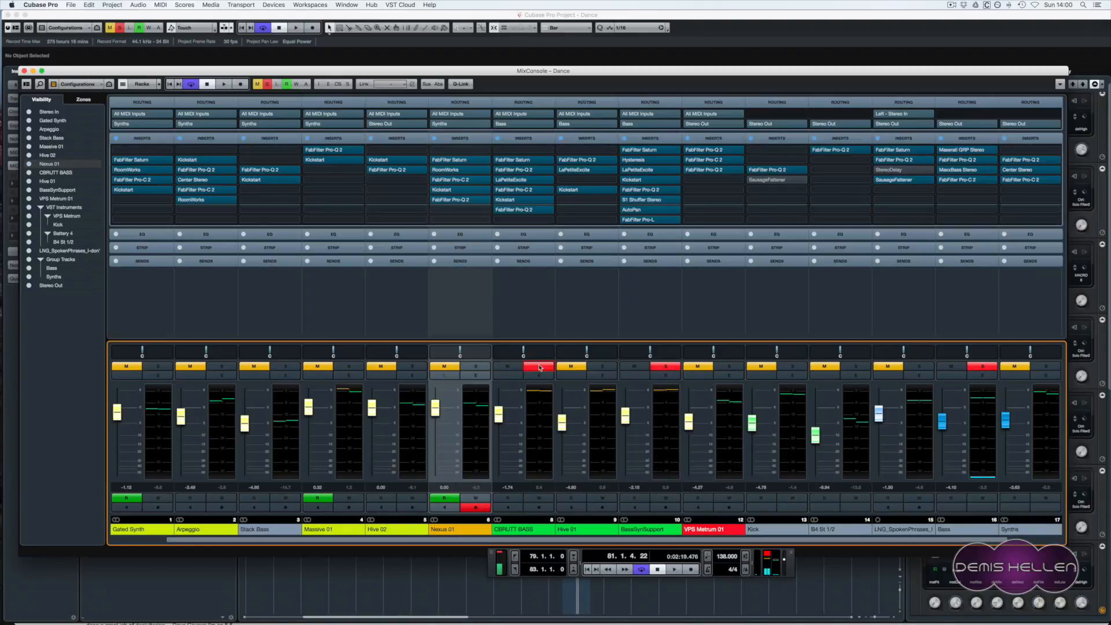
pyautogui.press('space')
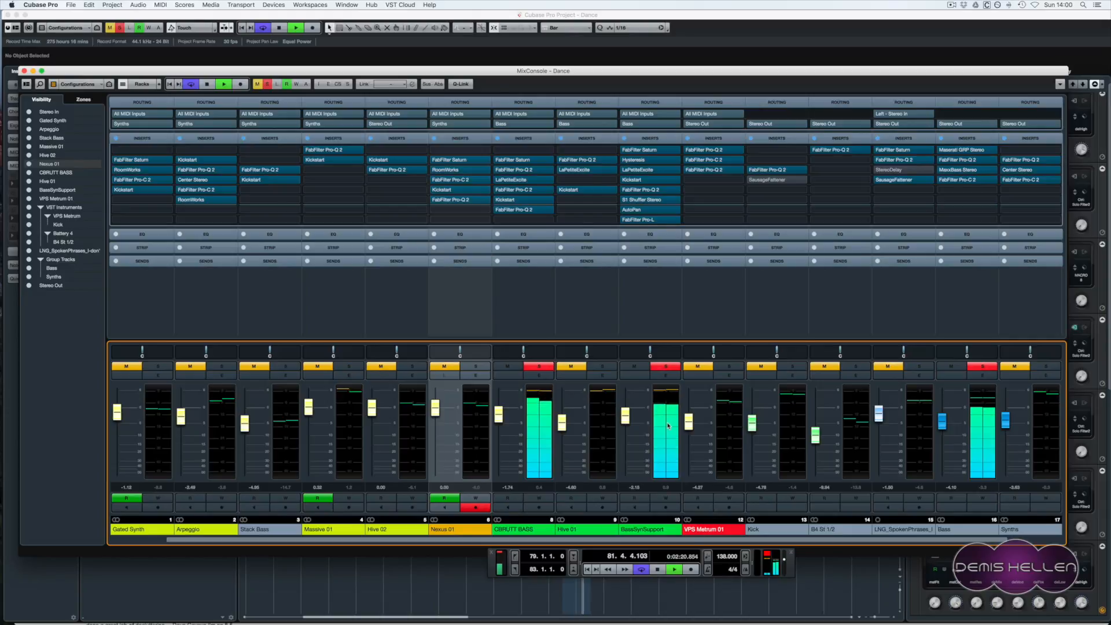
pyautogui.click(666, 367)
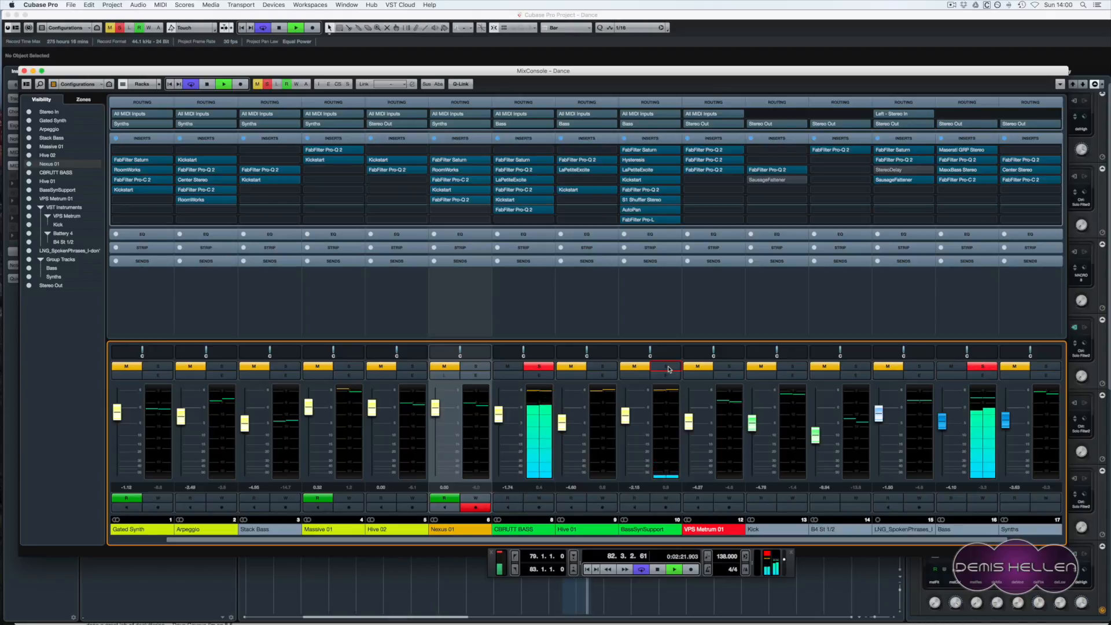
pyautogui.click(668, 368)
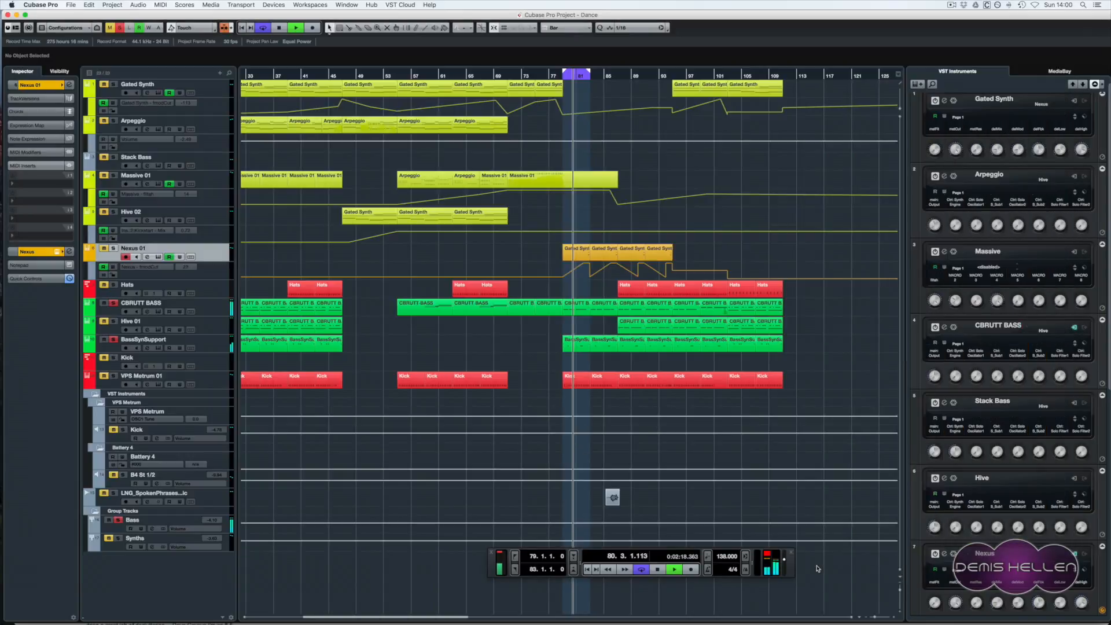
# - Open the BassSynSupport part at bar 79 in the Key Editor to examine its note pattern, then return to the project
pyautogui.press('F3')
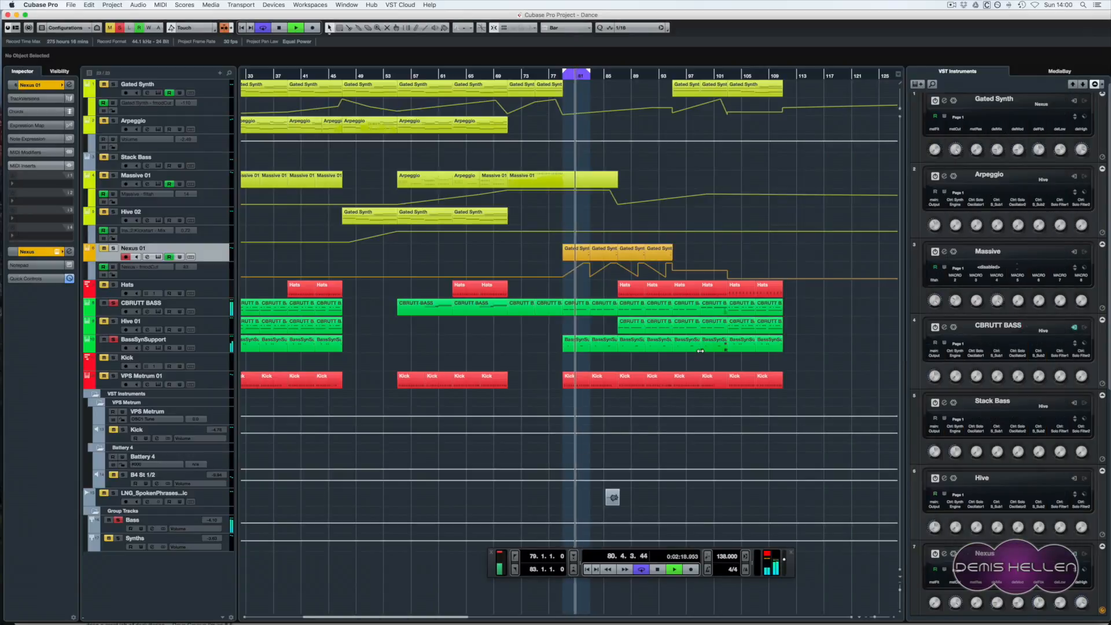
pyautogui.doubleClick(575, 341)
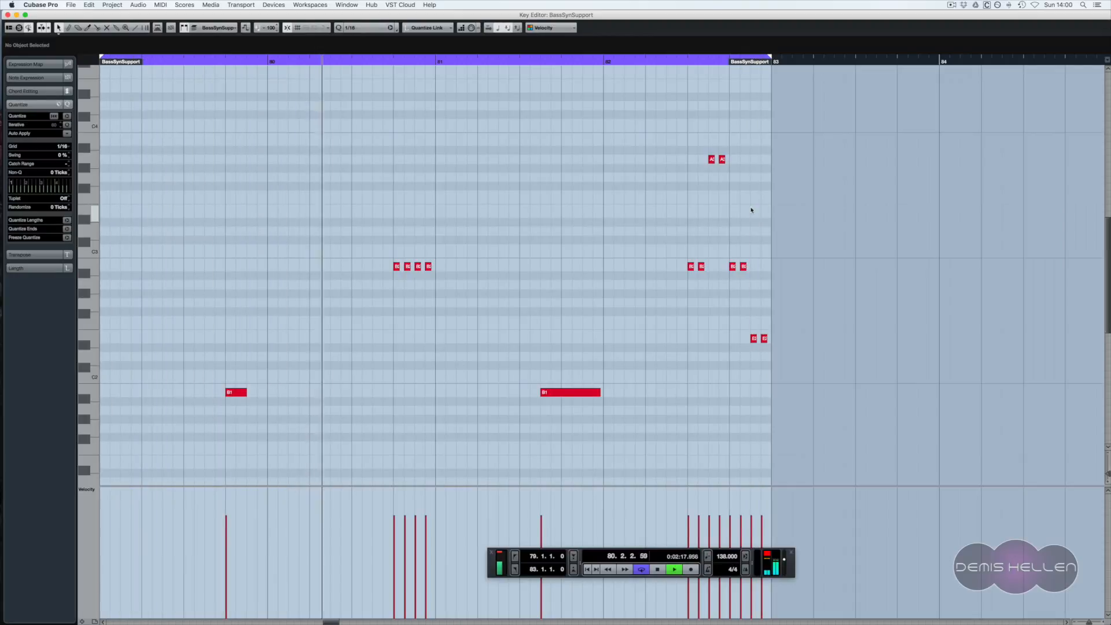
pyautogui.press('Return')
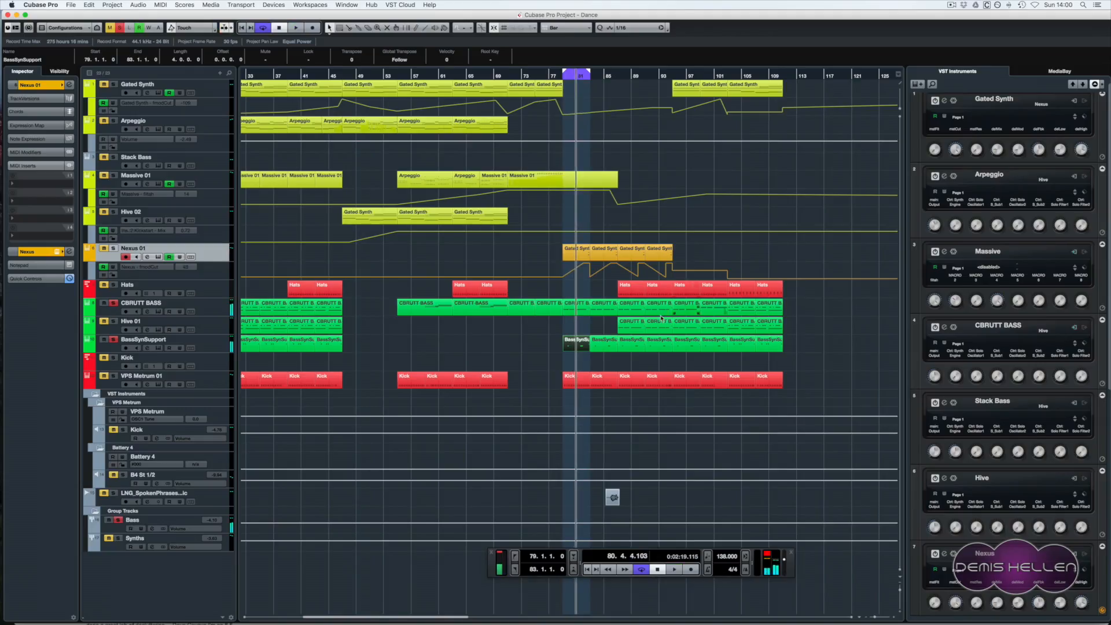
# - Set the loop locators to the Hive 01 part at bar 87, solo Hive 01 and play it
pyautogui.click(635, 331)
pyautogui.press('p')
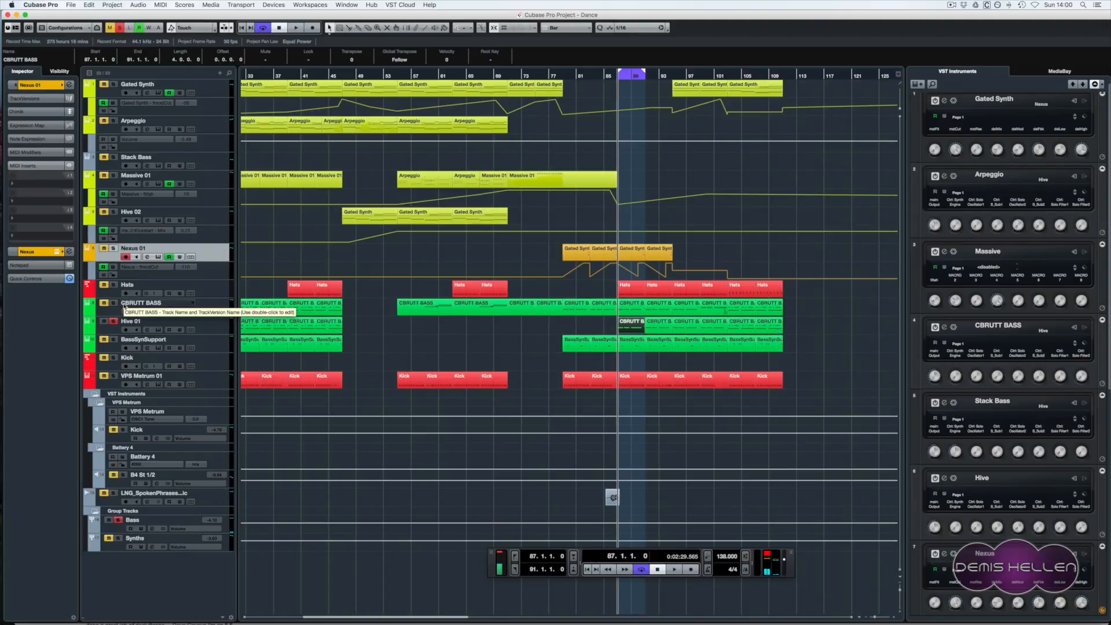
pyautogui.press('space')
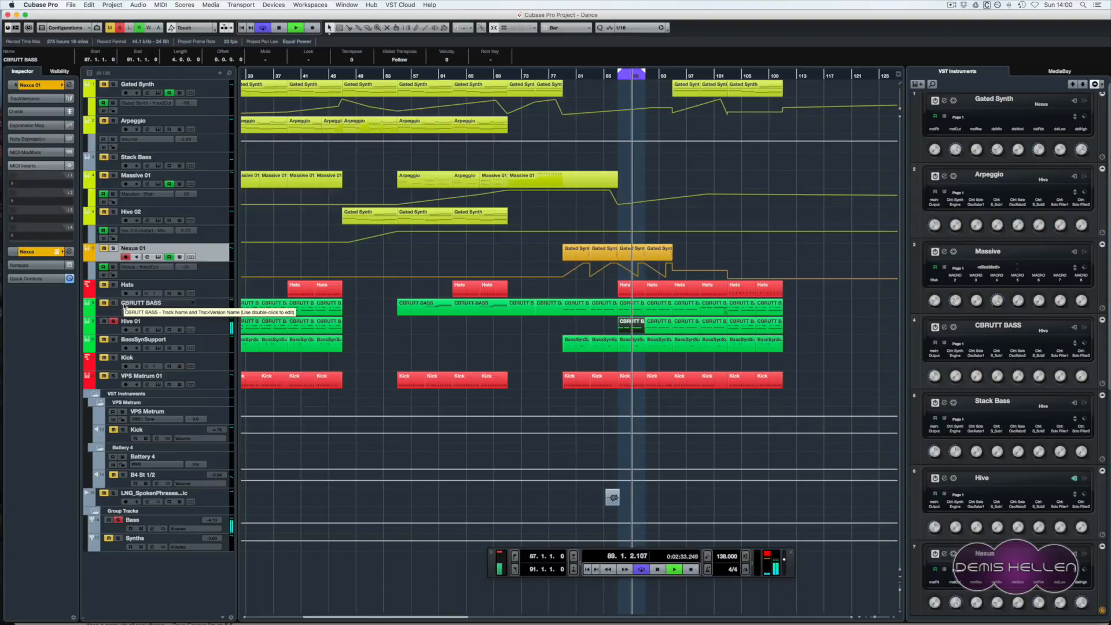
pyautogui.press('space')
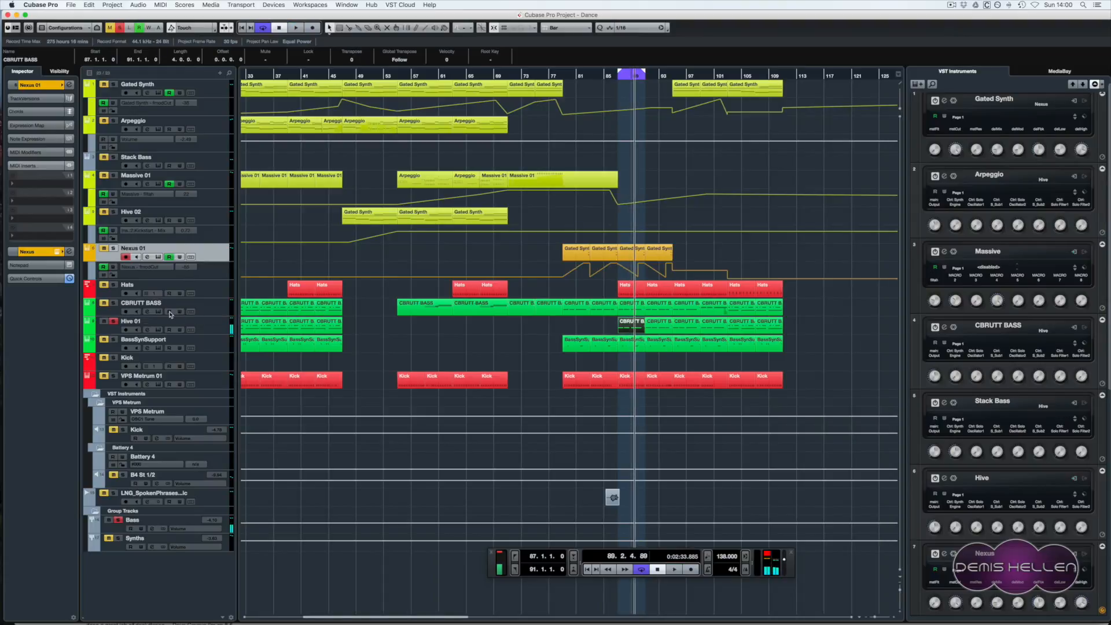
# - Open the Hive instrument of the Hive 01 track, examine the KS Brutal Saw preset's effects page, and close it
pyautogui.click(205, 321)
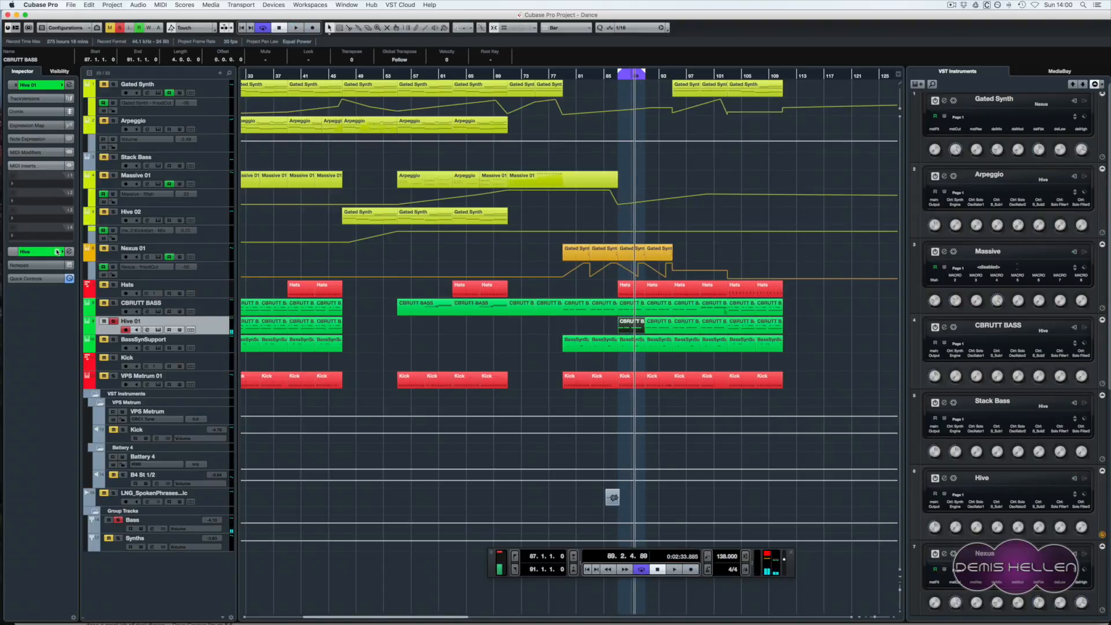
pyautogui.press('e')
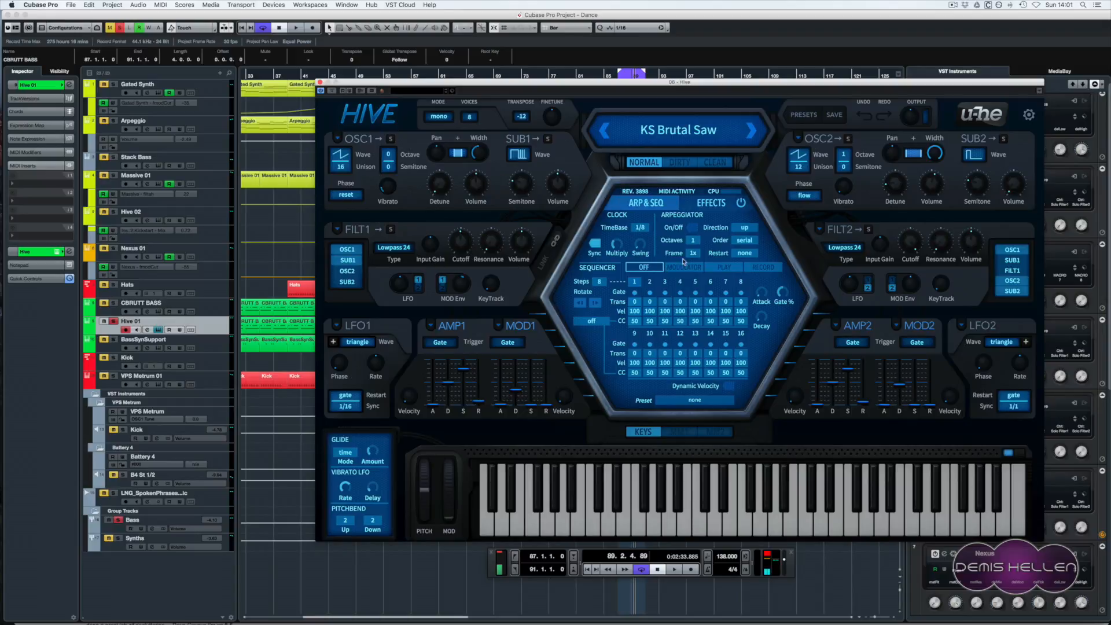
pyautogui.click(709, 205)
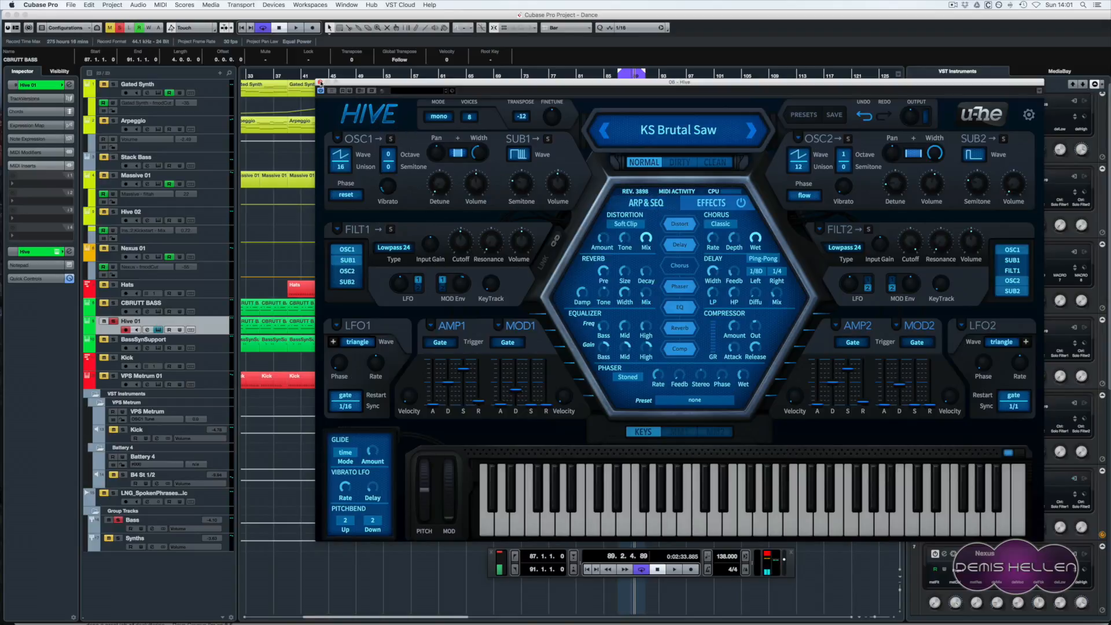
pyautogui.click(319, 82)
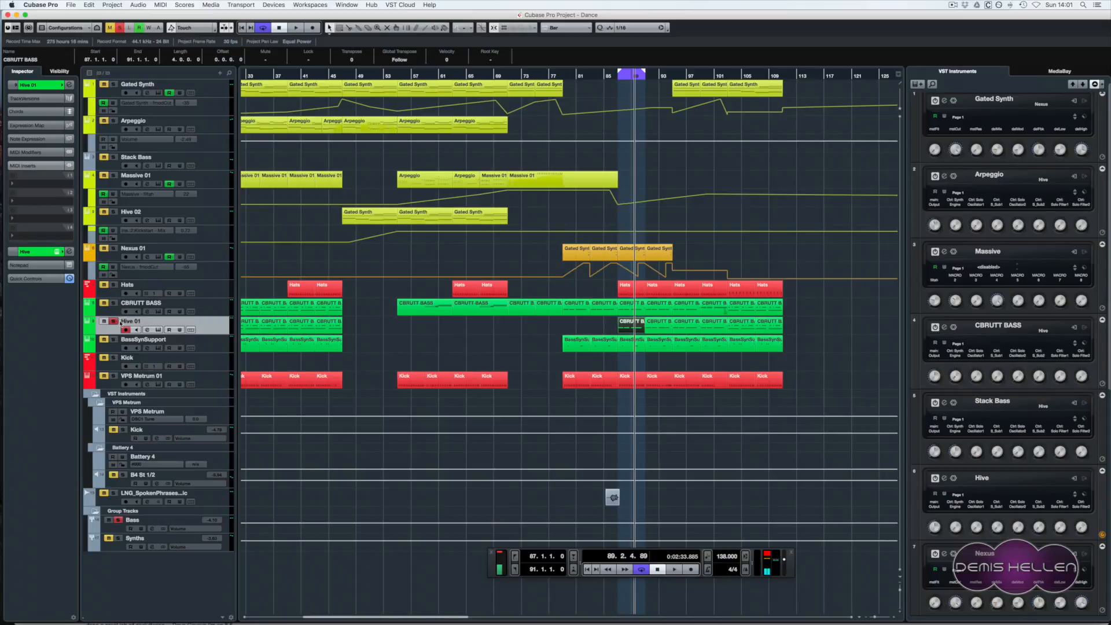
# - Play the Hive 01 loop briefly and open the track's FabFilter Pro-Q 2 insert from the MixConsole
pyautogui.press('space')
pyautogui.press('F3')
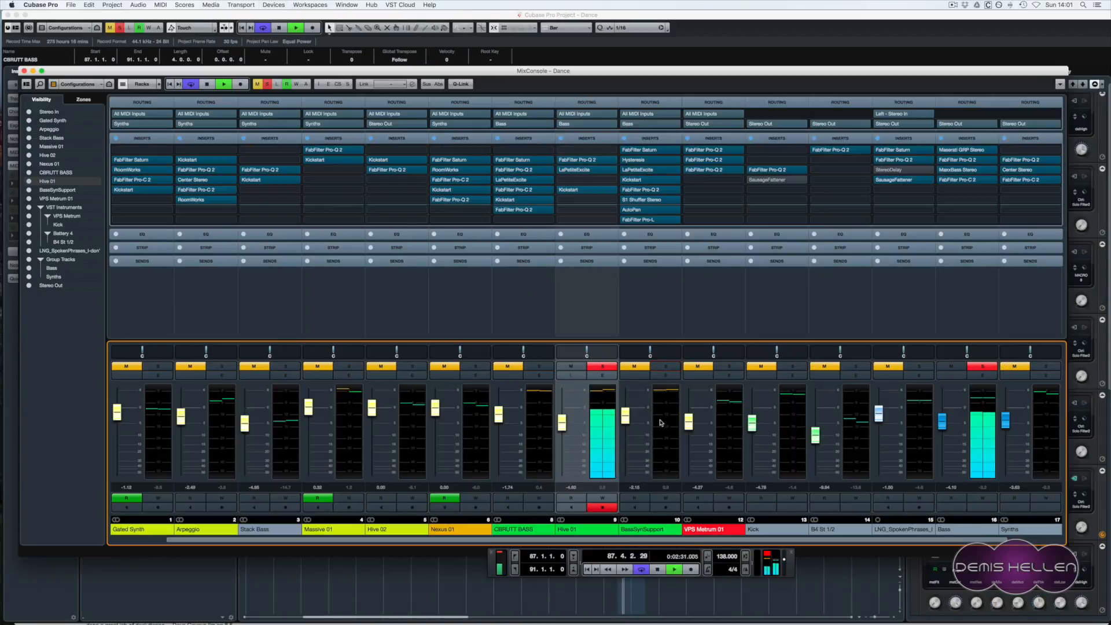
pyautogui.press('space')
pyautogui.click(573, 161)
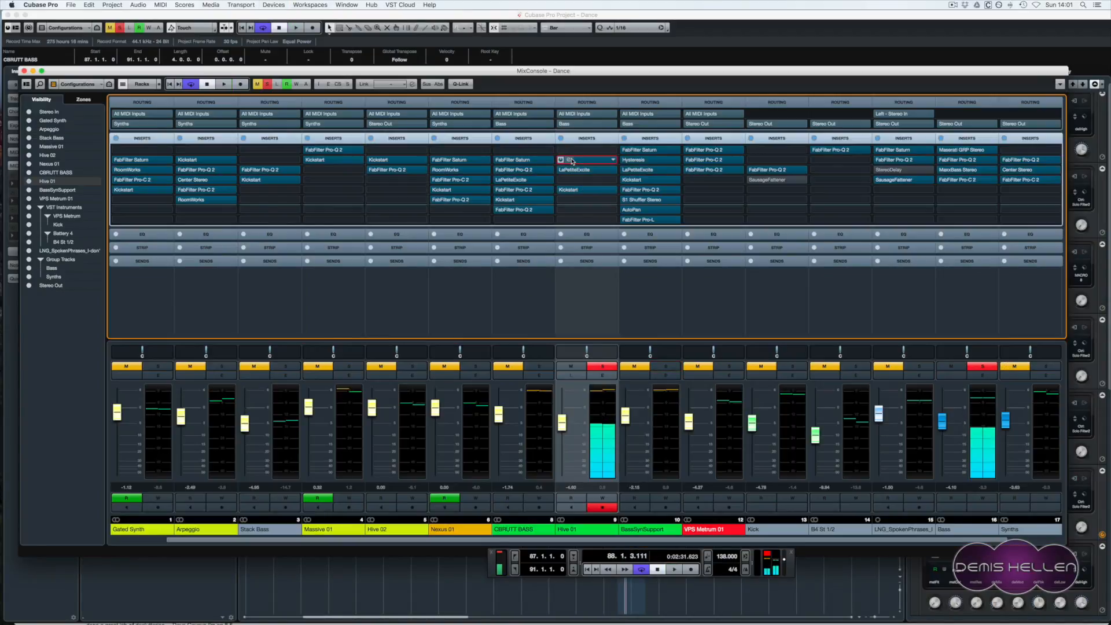
pyautogui.click(571, 161)
# - Bypass the whole Hive 01 insert rack during playback and reactivate only its FabFilter Pro-Q 2
pyautogui.press('space')
pyautogui.click(561, 139)
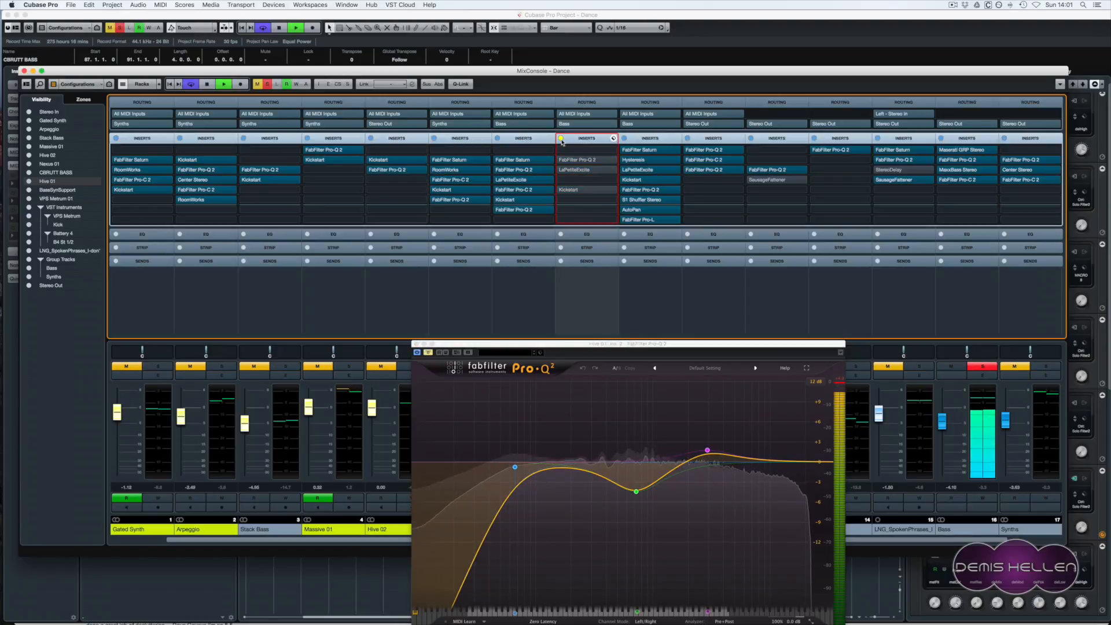
pyautogui.moveTo(621, 346); pyautogui.dragTo(419, 243)
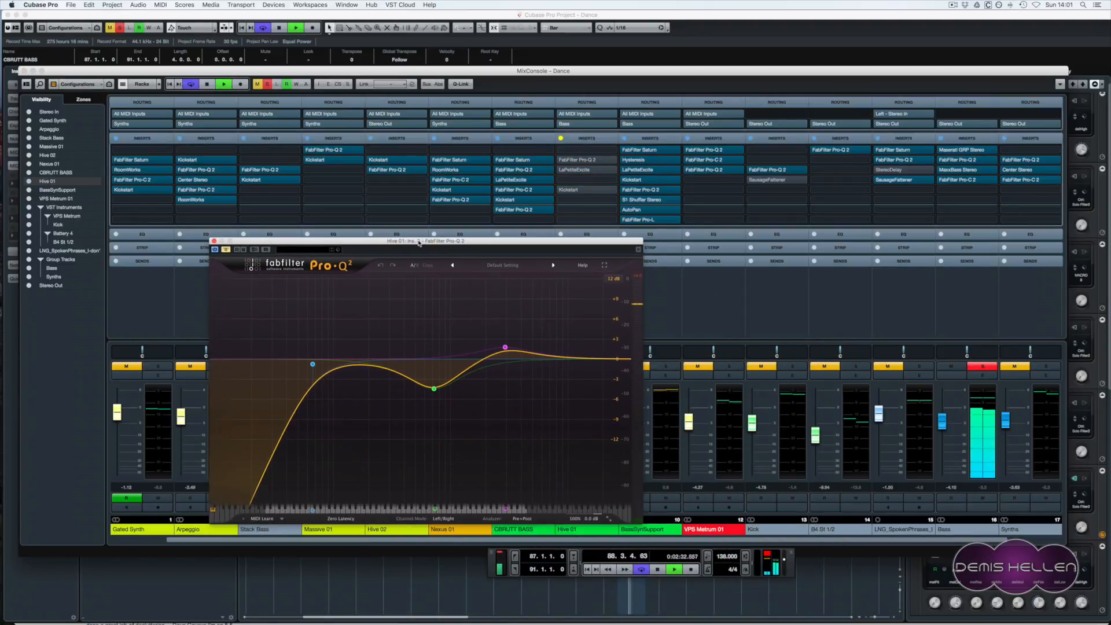
pyautogui.click(226, 250)
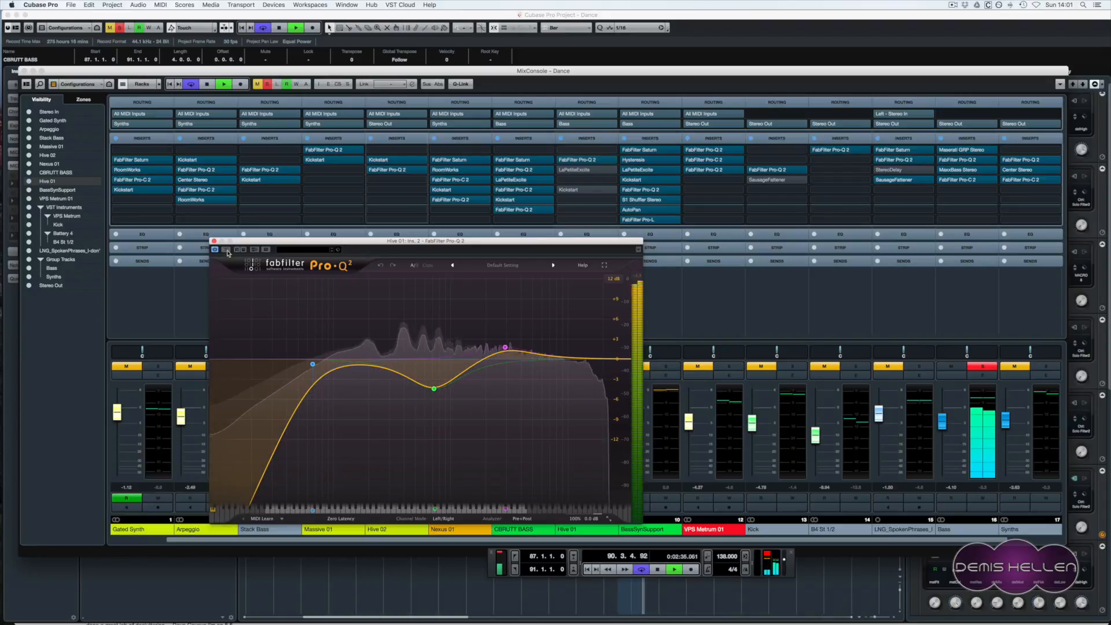
# - Examine the low-cut, midrange cut and upper boost bands of Hive 01's FabFilter Pro-Q 2, and close the plug-in
pyautogui.moveTo(313, 364)
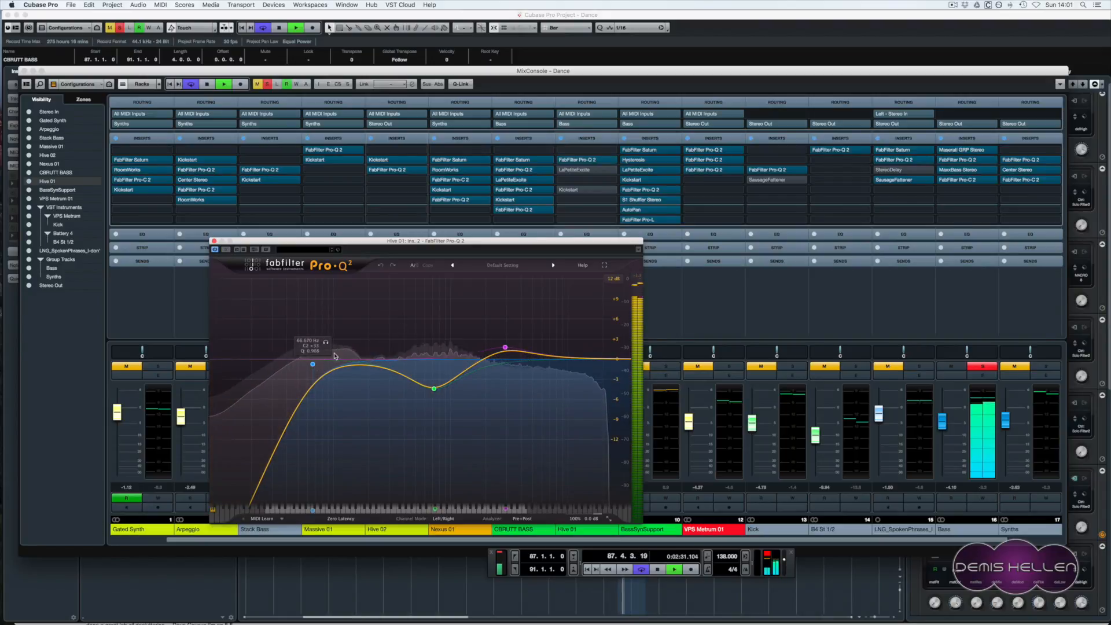
pyautogui.moveTo(438, 392)
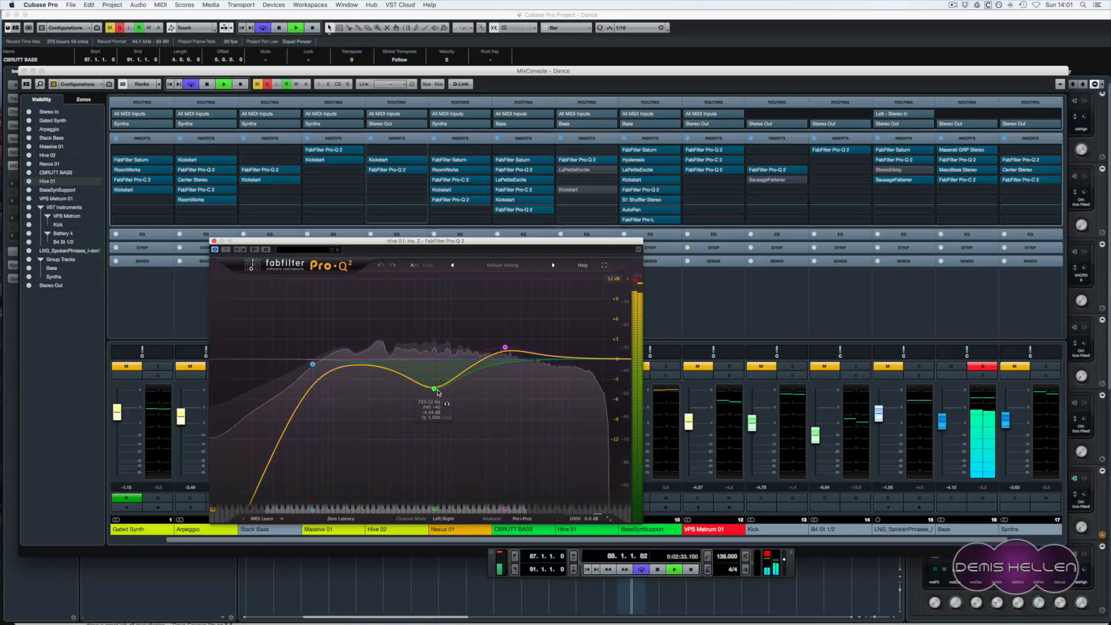
pyautogui.moveTo(512, 366)
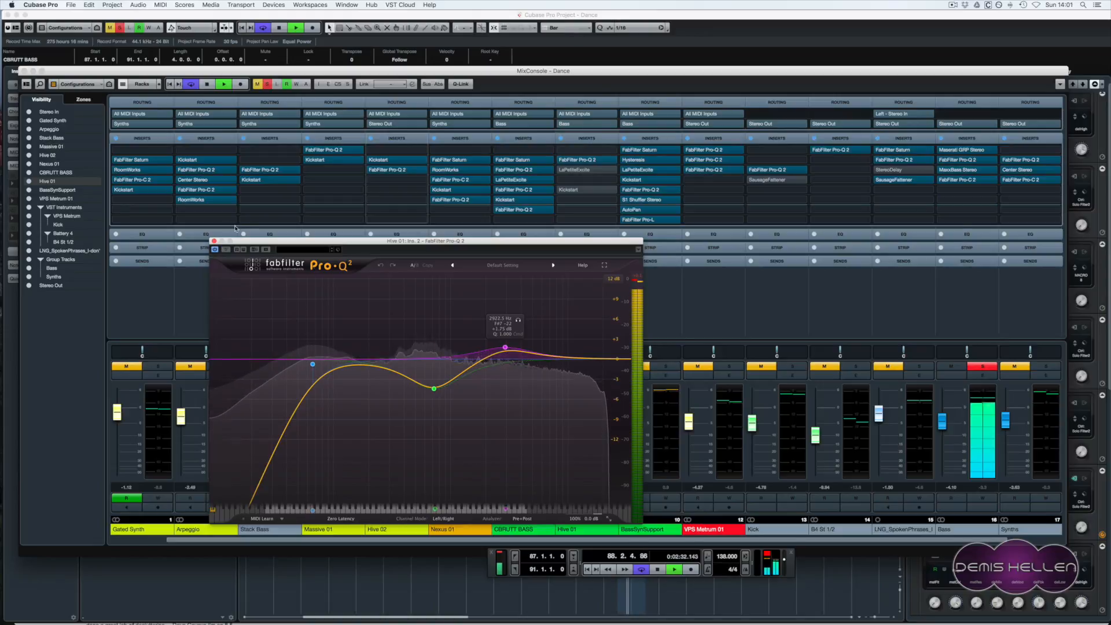
pyautogui.click(214, 241)
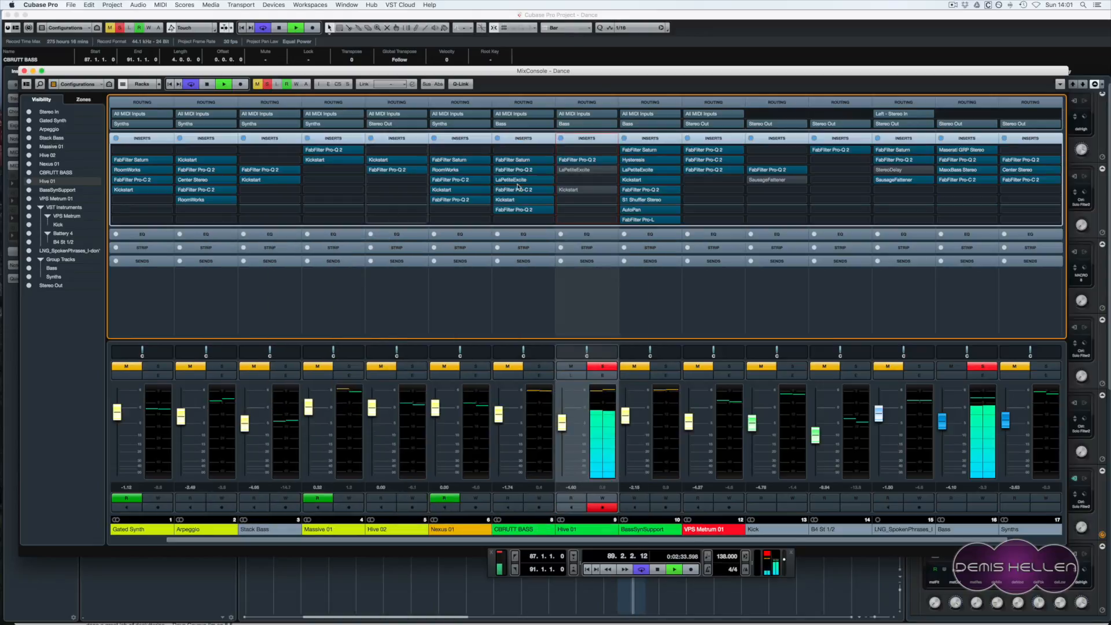
# - Reactivate Hive 01's LaPetiteExcite and Kickstart inserts during playback, and save the project
pyautogui.click(560, 170)
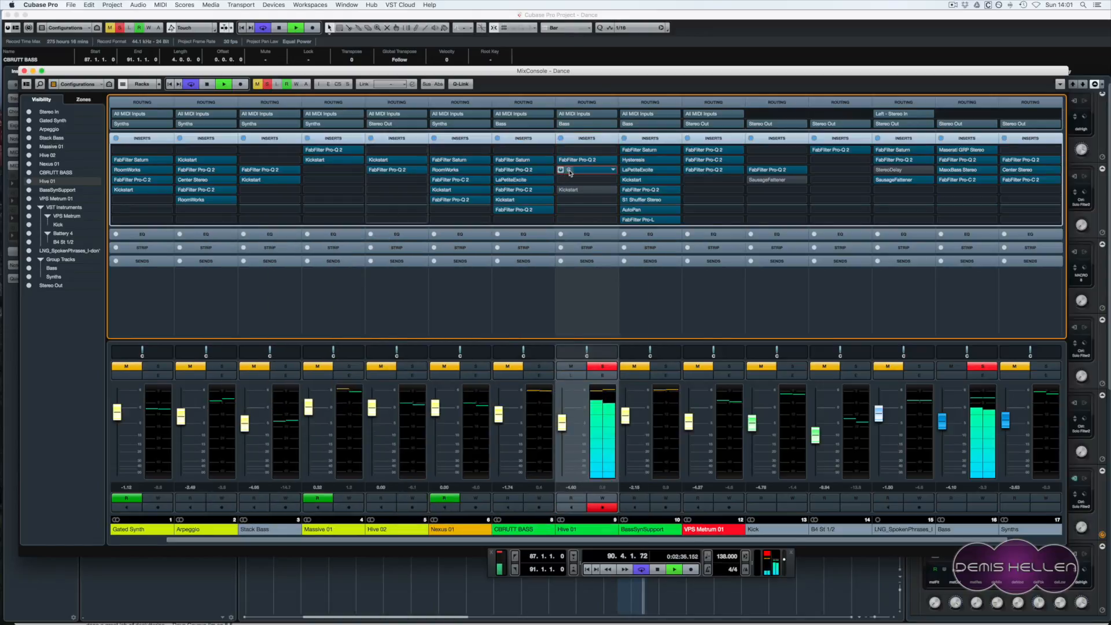
pyautogui.click(569, 170)
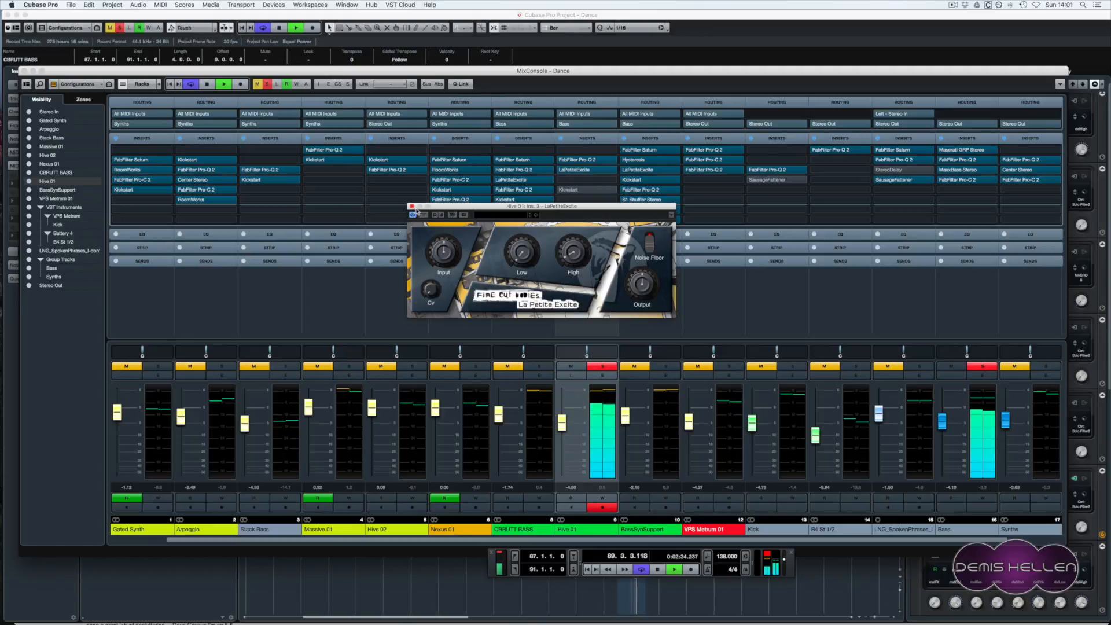
pyautogui.click(411, 206)
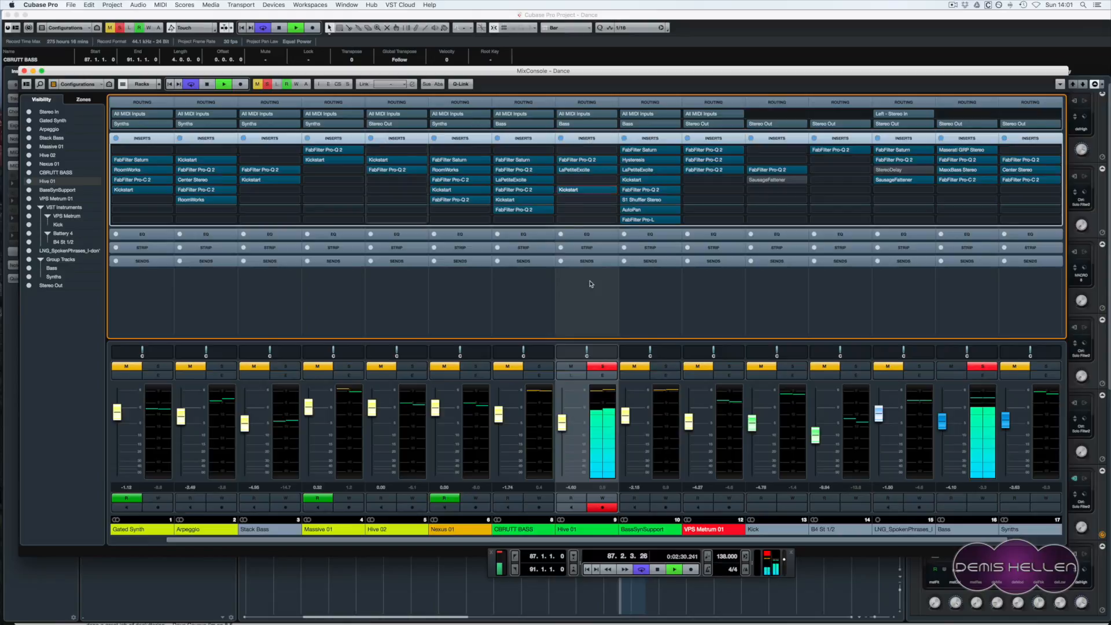
pyautogui.press('space')
pyautogui.press('super+s')
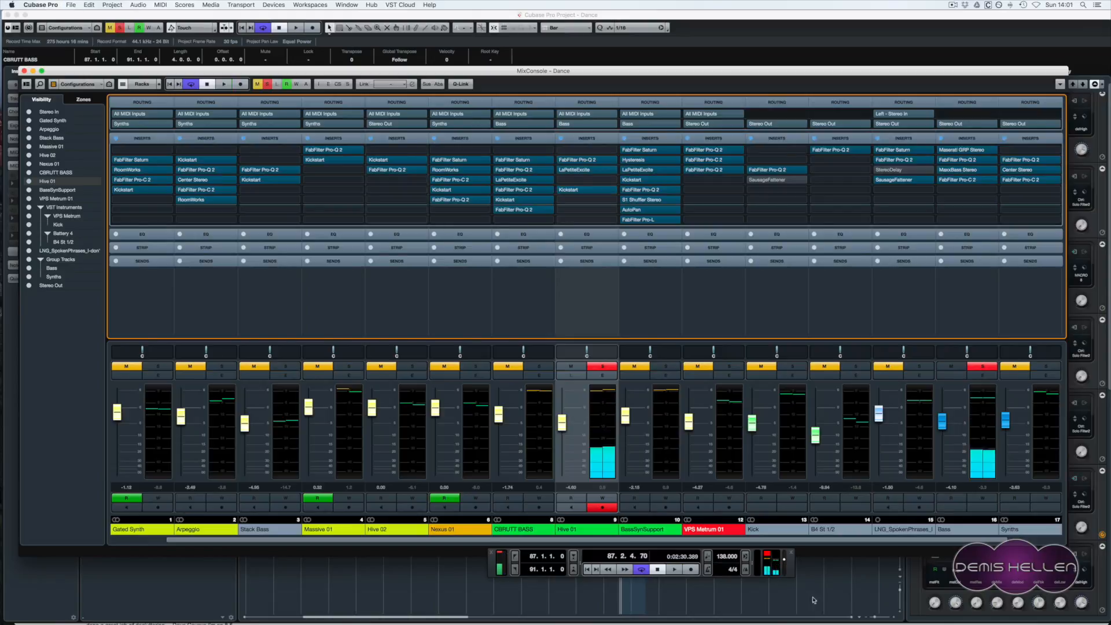
pyautogui.press('F3')
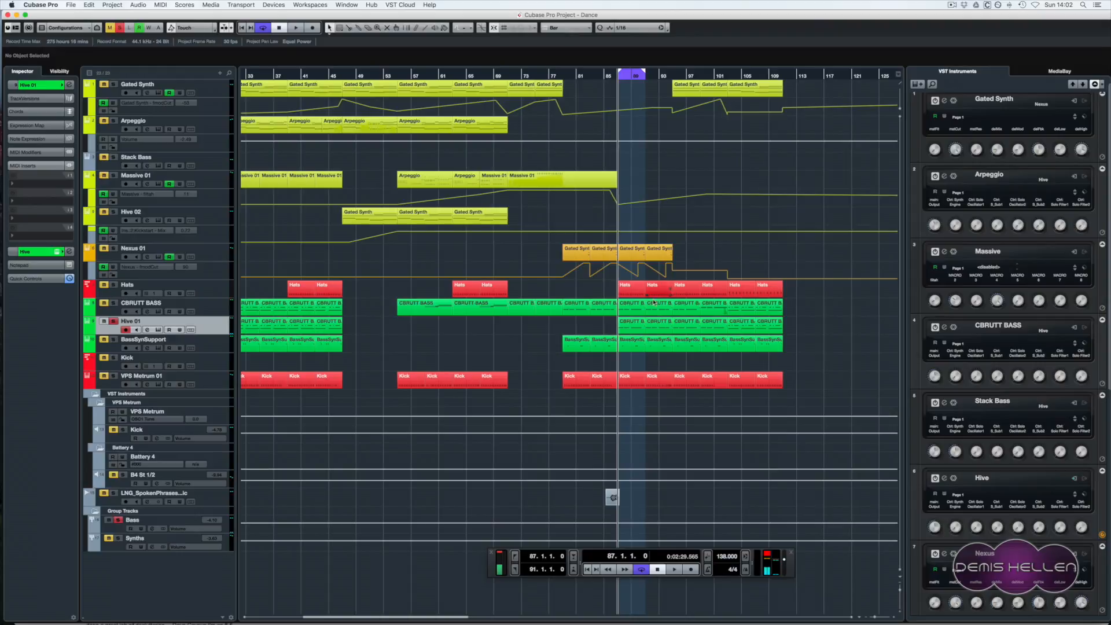
# - Solo CBRUTT BASS alongside Hive 01 and play the loop, switching Hive 01's solo off and on to compare
pyautogui.click(115, 303)
pyautogui.press('space')
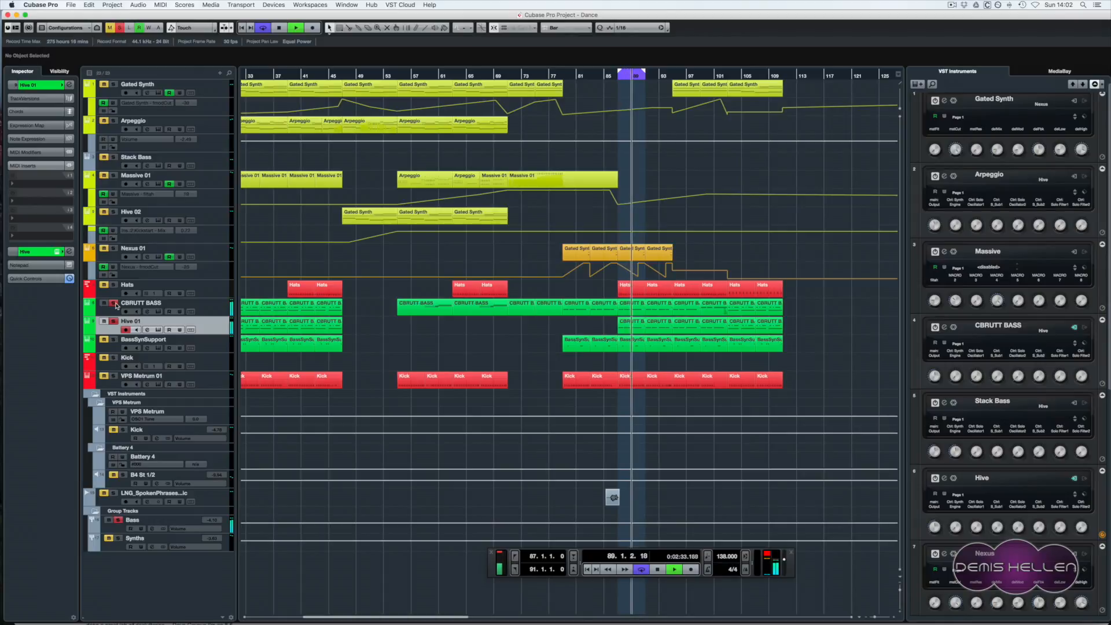
pyautogui.click(114, 322)
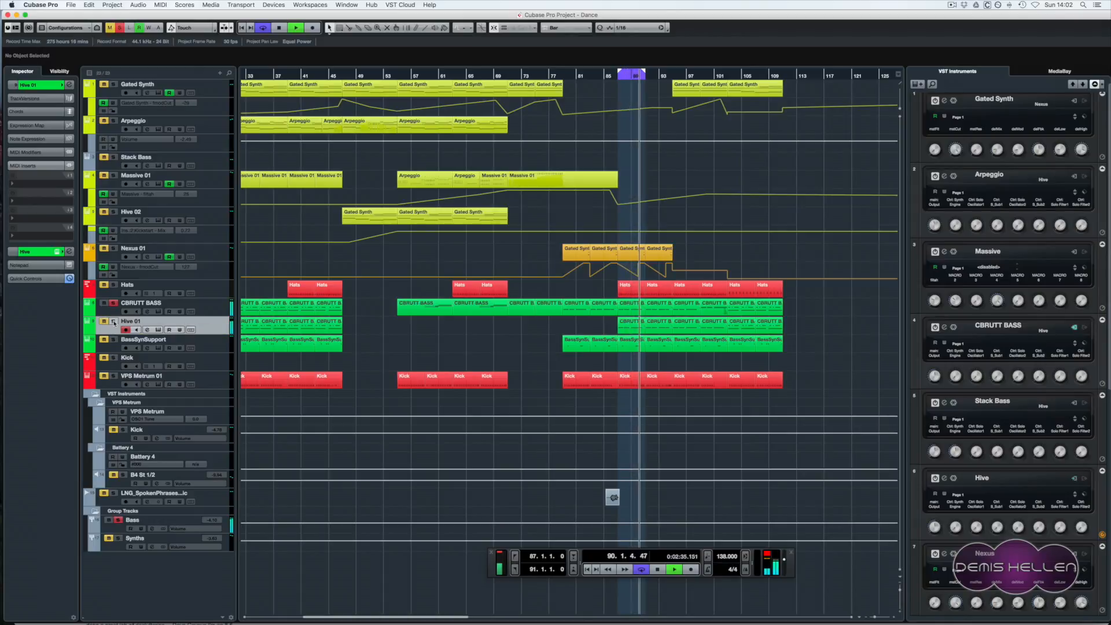
pyautogui.click(114, 322)
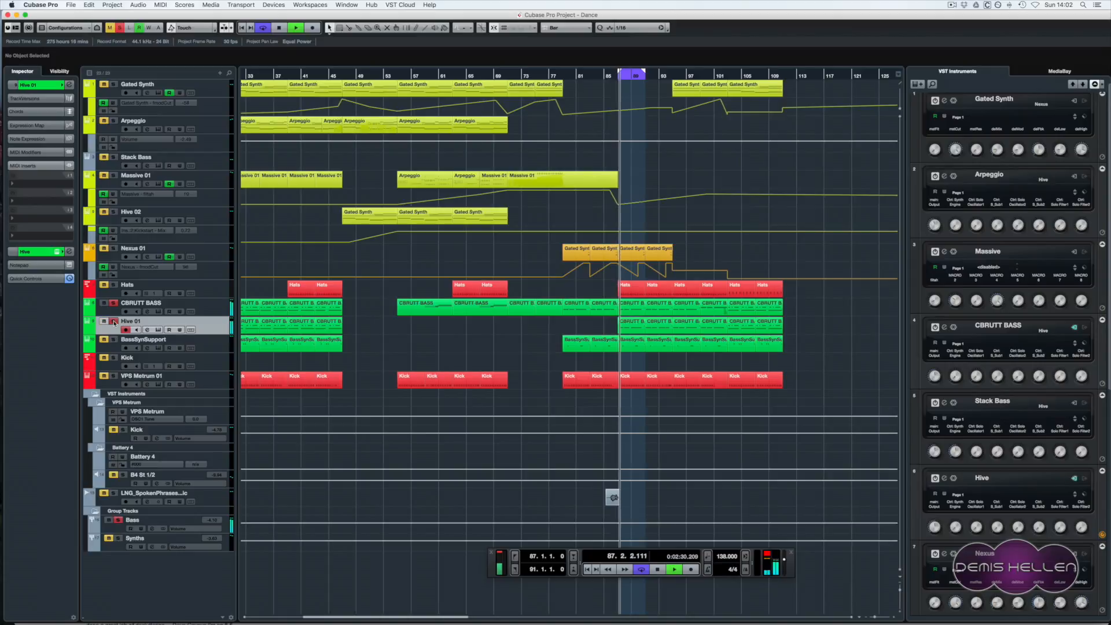
pyautogui.press('space')
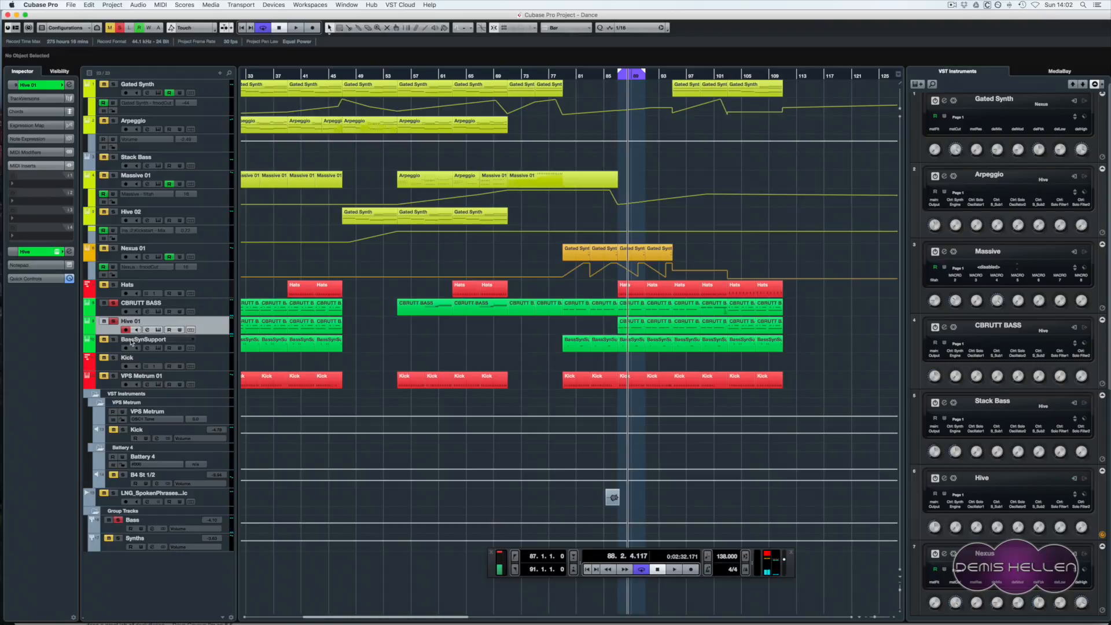
# - Add BassSynSupport to the soloed bass tracks, play the loop and save the project
pyautogui.click(115, 341)
pyautogui.press('space')
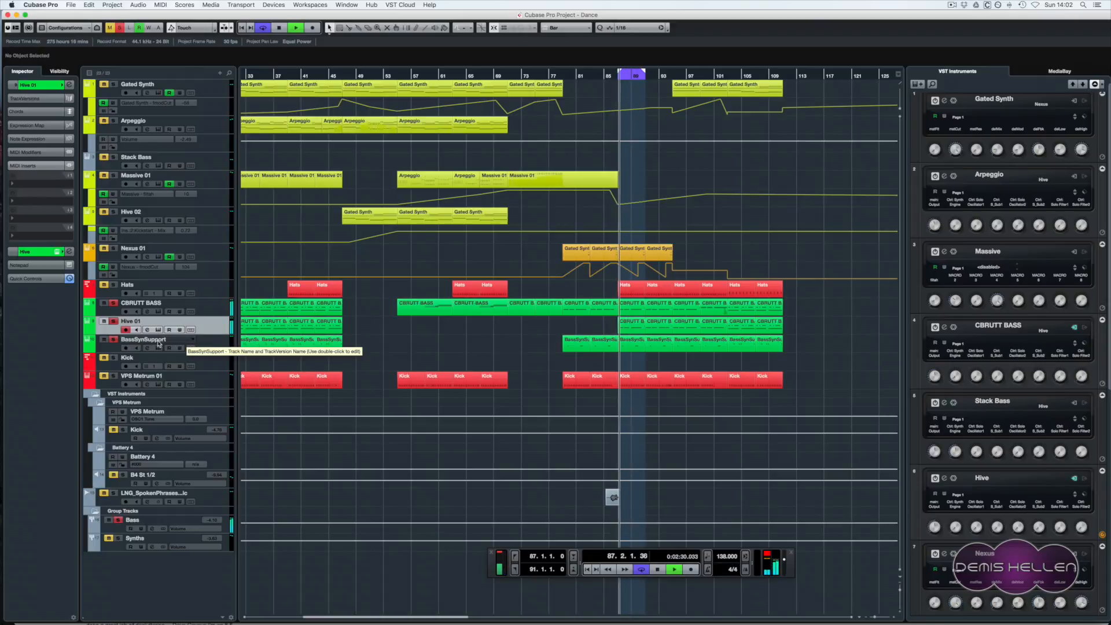
pyautogui.press('super+s')
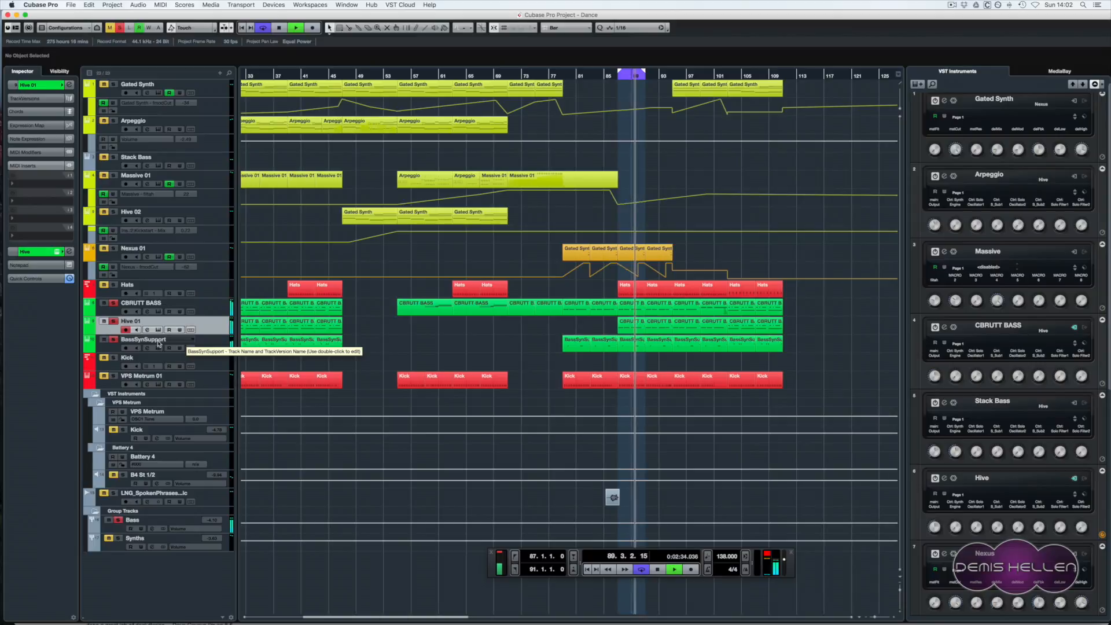
pyautogui.press('space')
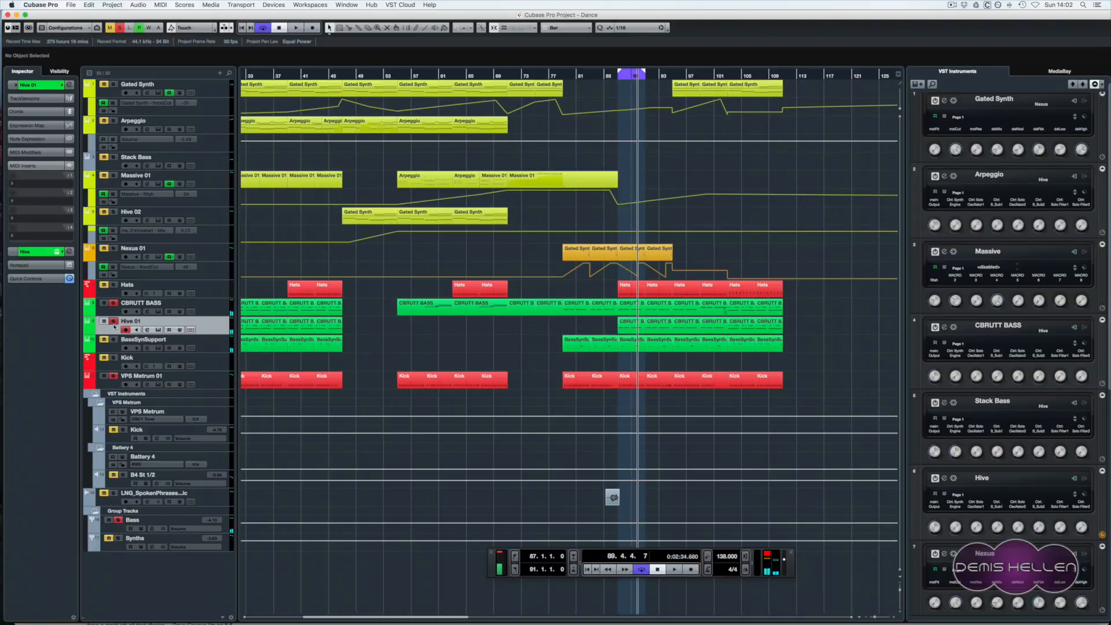
# - Solo VPS Metrum 01 and open its Metrum instrument to examine the Rob Kick 1 preset's pitch envelope with the loop playing
pyautogui.press('space')
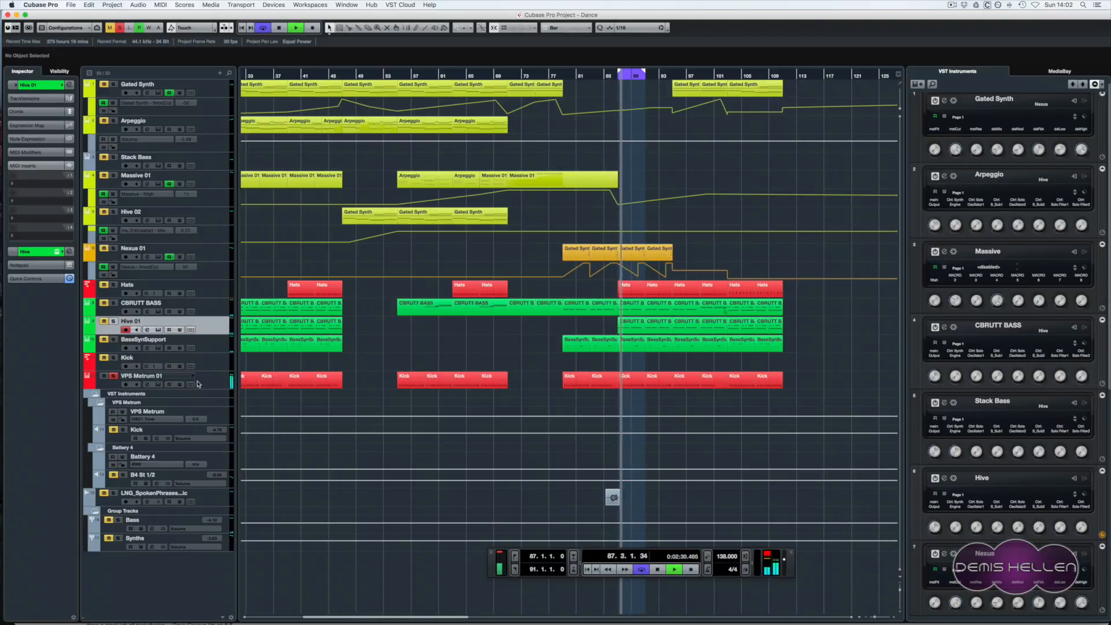
pyautogui.click(198, 381)
pyautogui.click(61, 251)
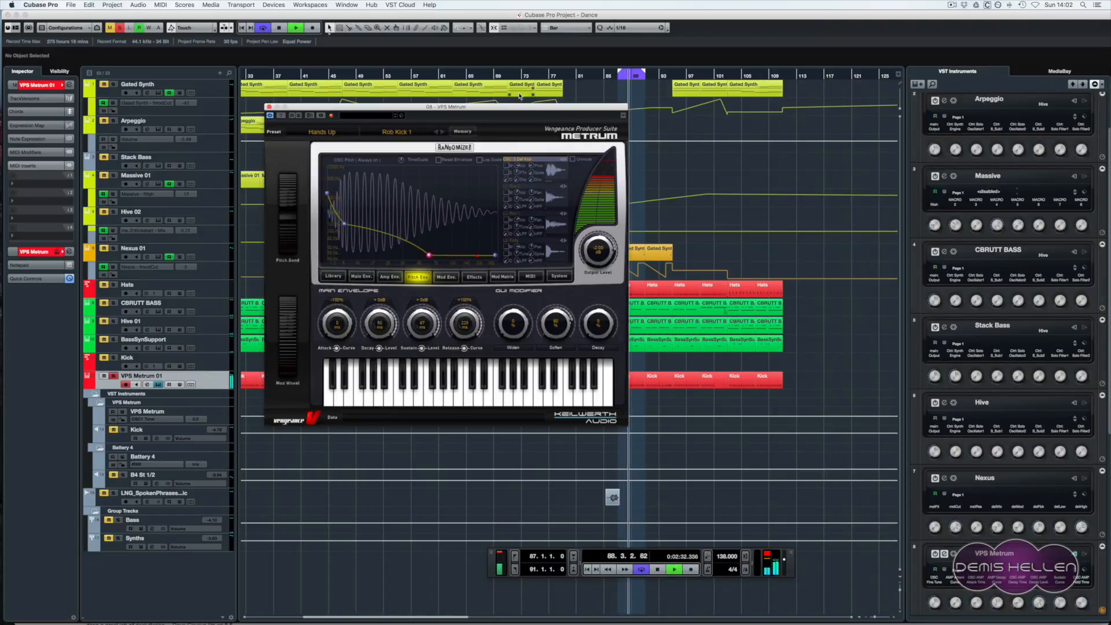
pyautogui.moveTo(509, 106); pyautogui.dragTo(697, 169)
pyautogui.press('space')
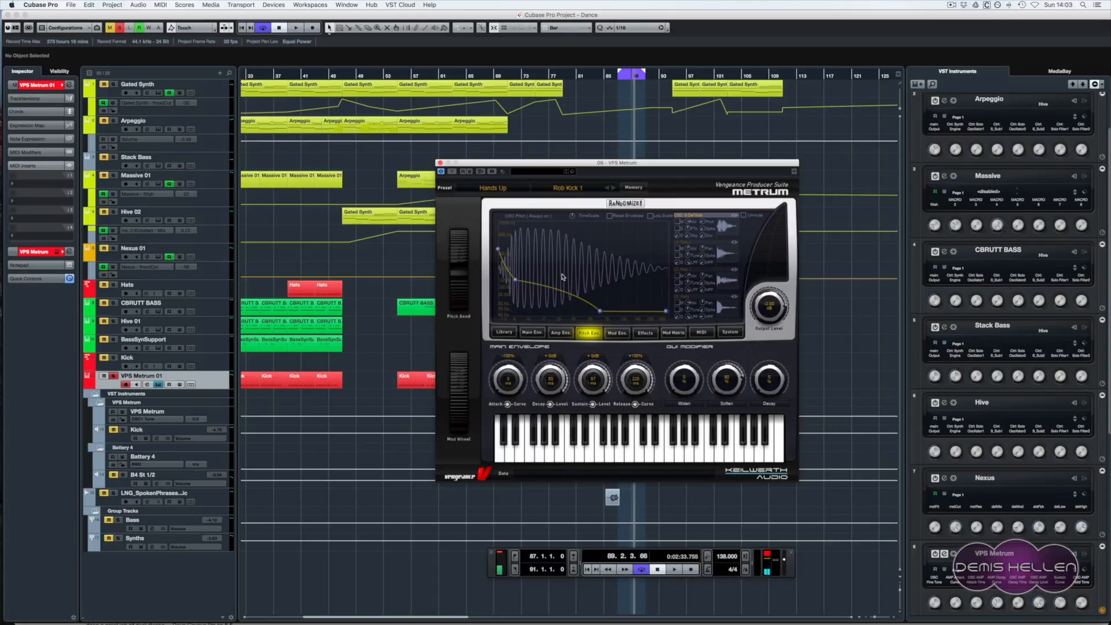
pyautogui.press('space')
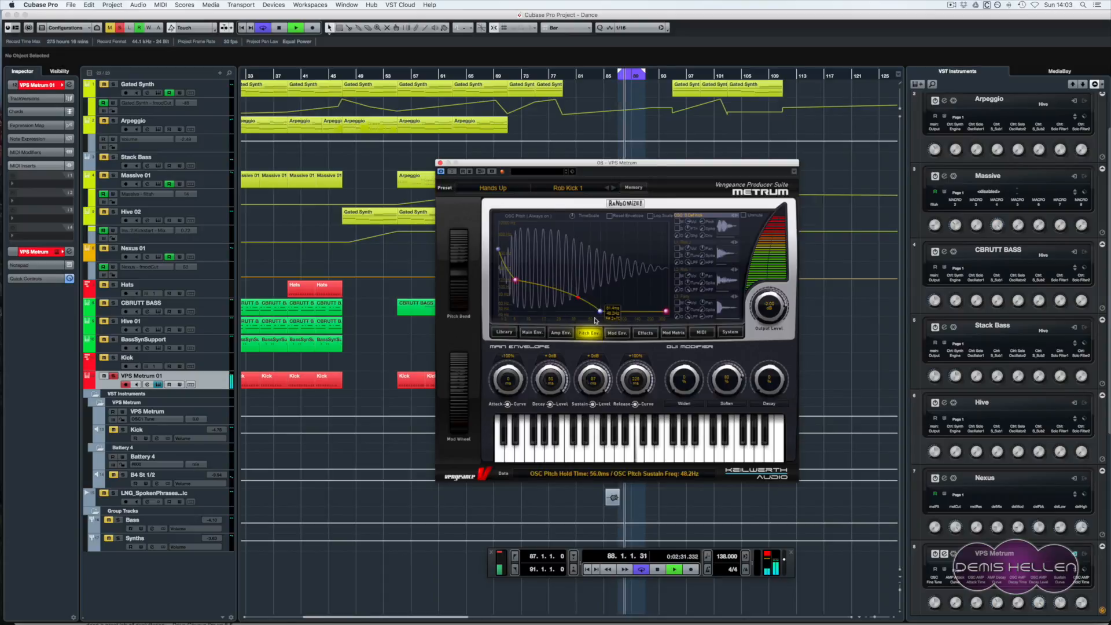
# - Solo Hive 01 with the kick and tune Metrum's OSC pitch envelope point to about 54.5 ms hold time and 48.7 Hz sustain frequency
pyautogui.moveTo(617, 163); pyautogui.dragTo(887, 184)
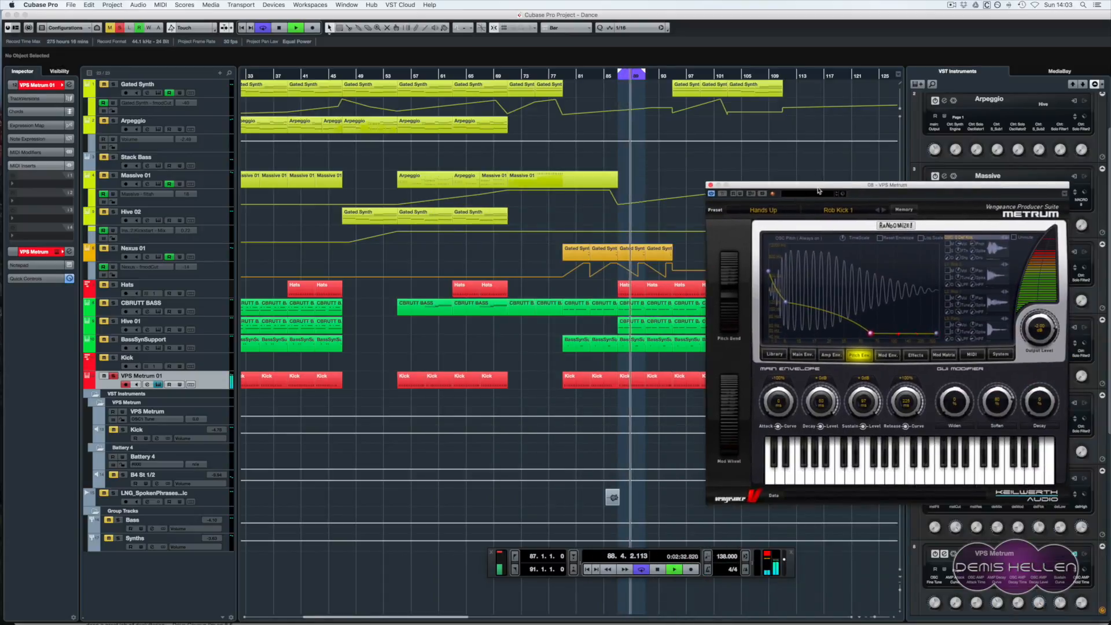
pyautogui.click(114, 322)
pyautogui.moveTo(856, 185); pyautogui.dragTo(675, 157)
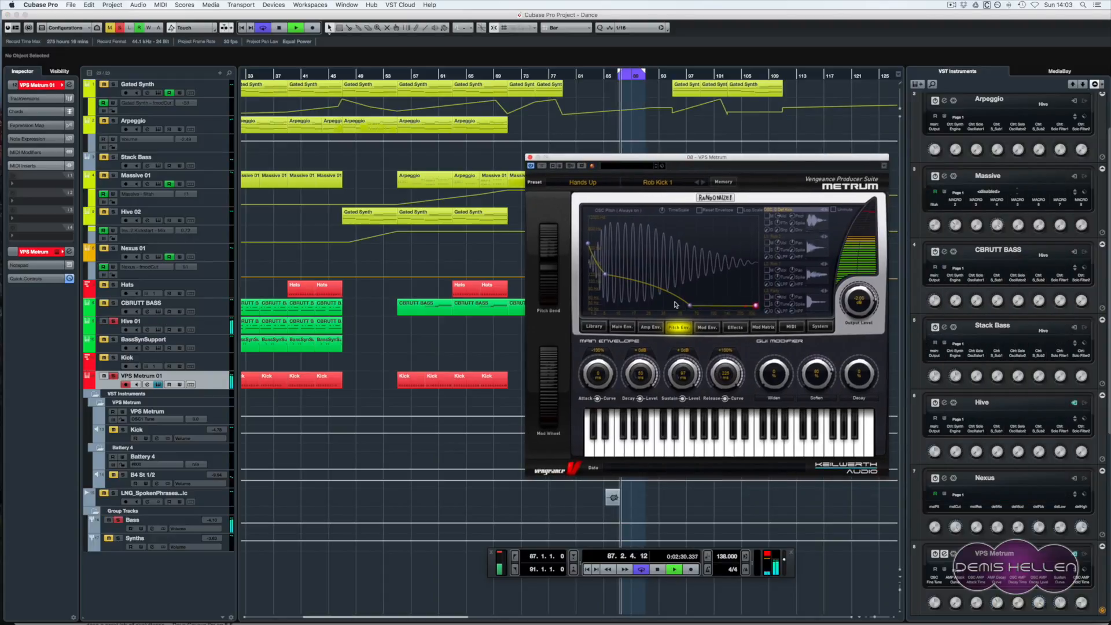
pyautogui.moveTo(690, 305); pyautogui.dragTo(690, 302)
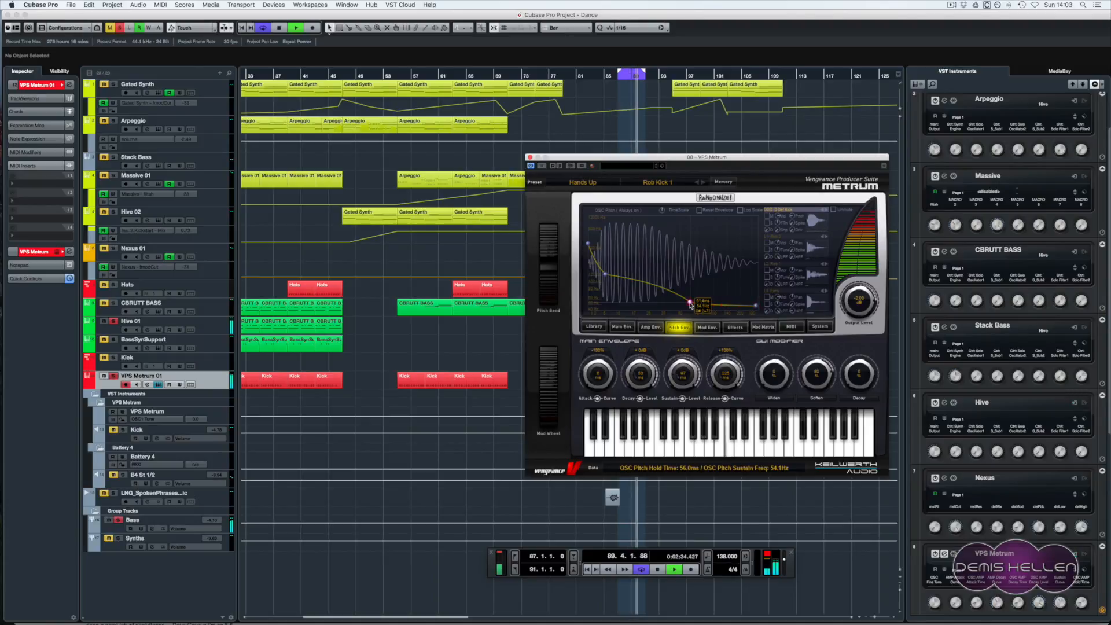
pyautogui.moveTo(690, 305); pyautogui.dragTo(688, 306)
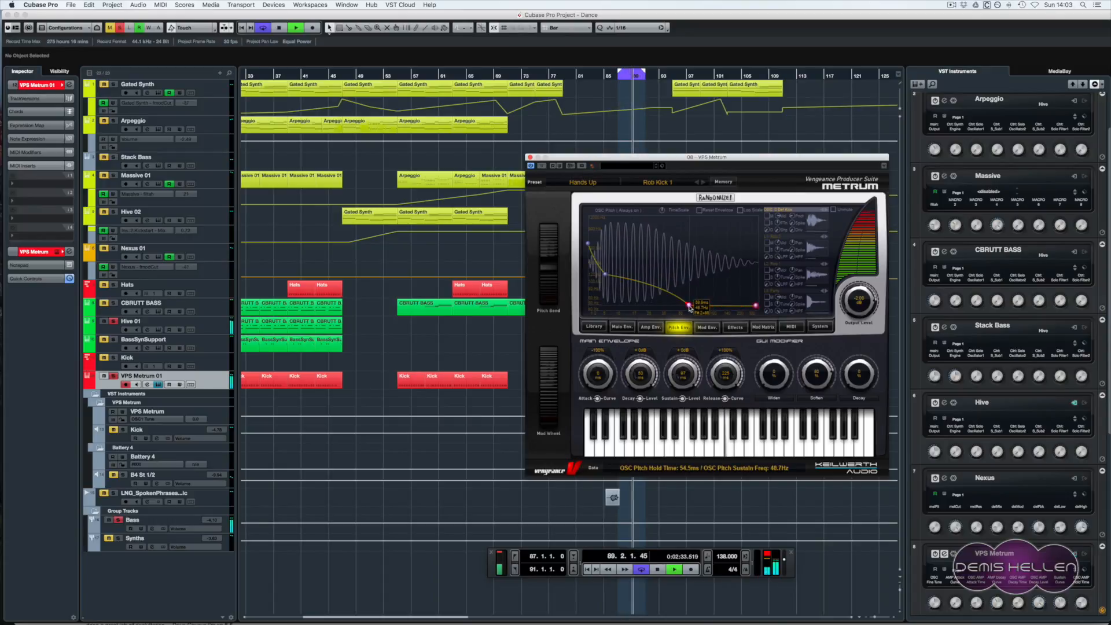
pyautogui.press('space')
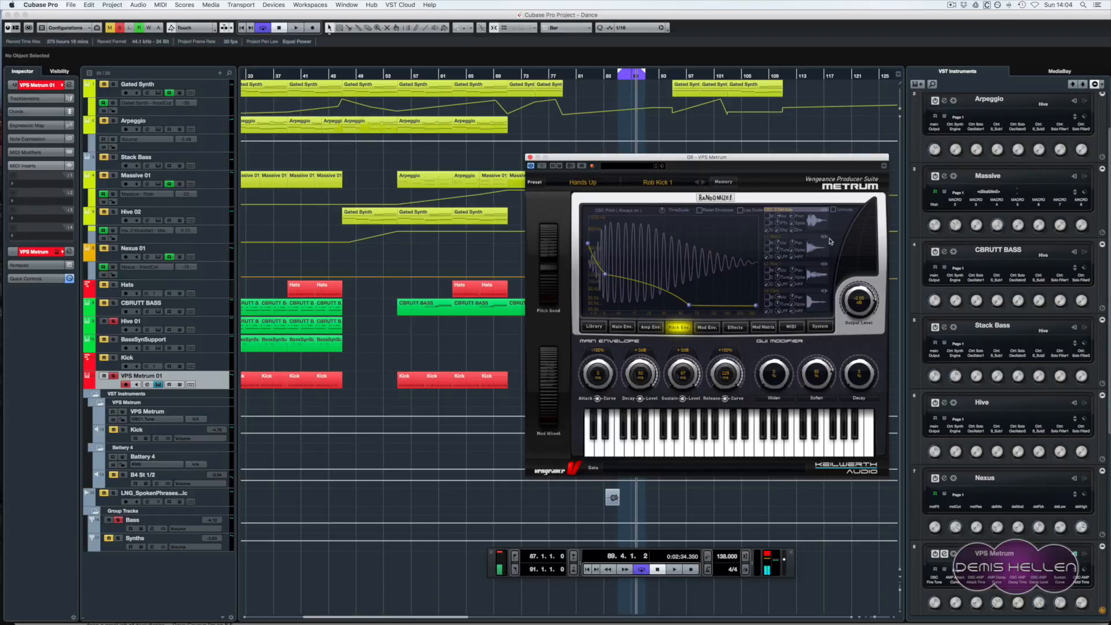
# - Examine the pitch and amp envelopes of the Rob Kick 1 sample layers in Metrum
pyautogui.click(792, 237)
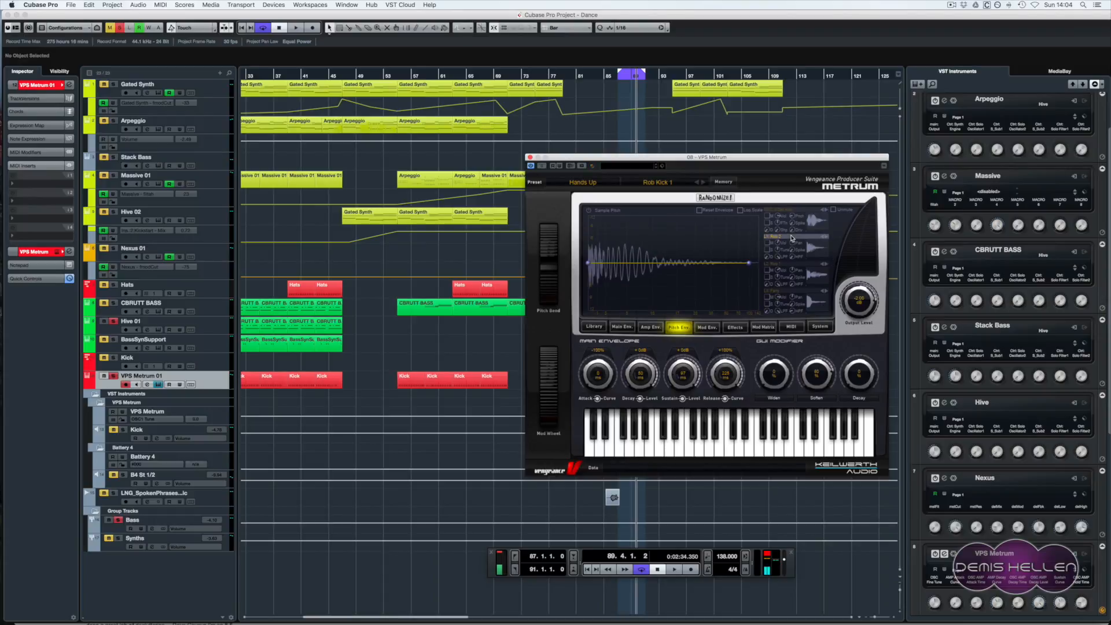
pyautogui.click(801, 264)
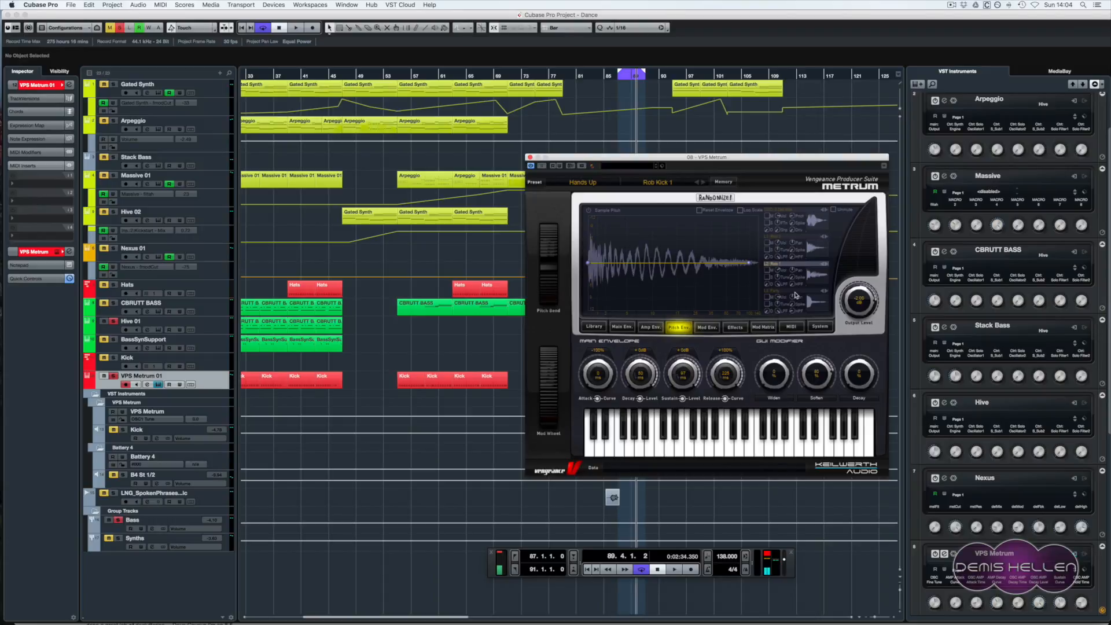
pyautogui.click(644, 329)
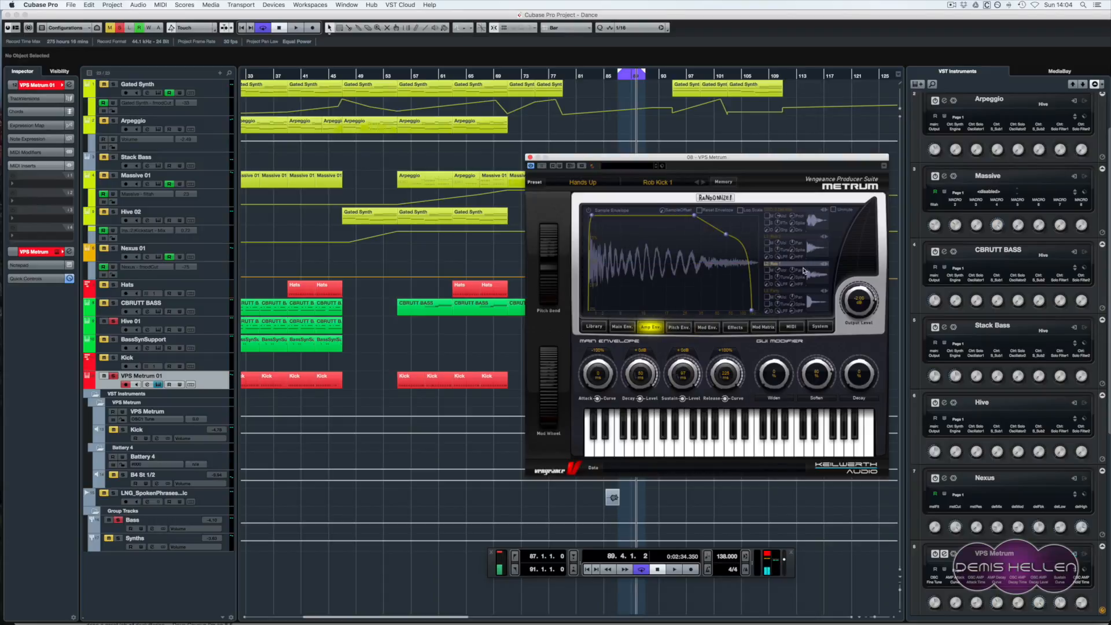
pyautogui.click(801, 238)
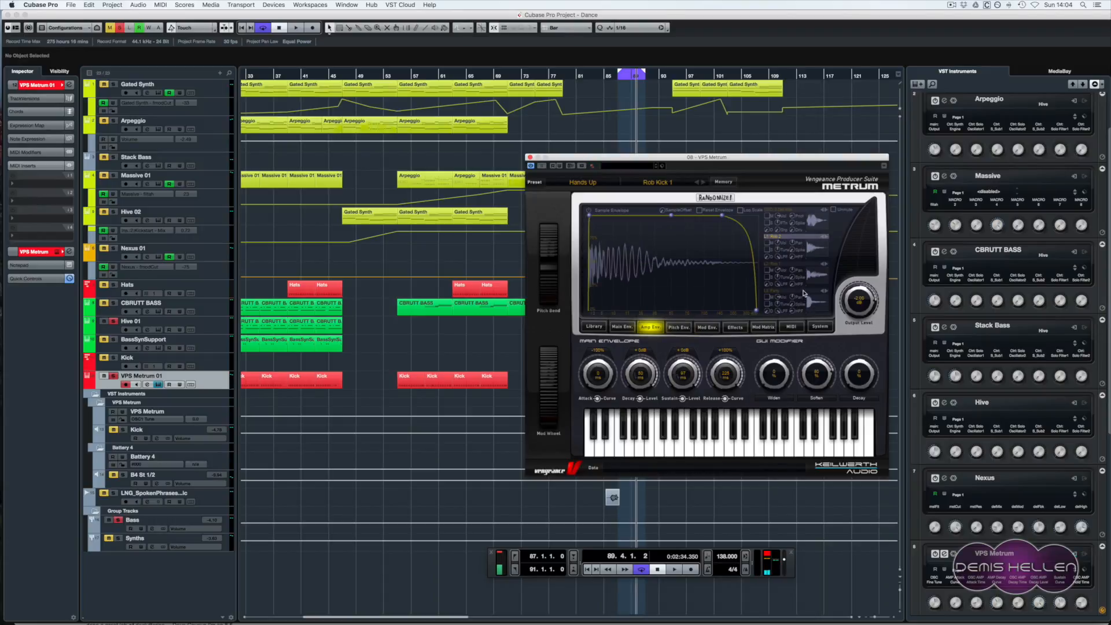
pyautogui.click(802, 293)
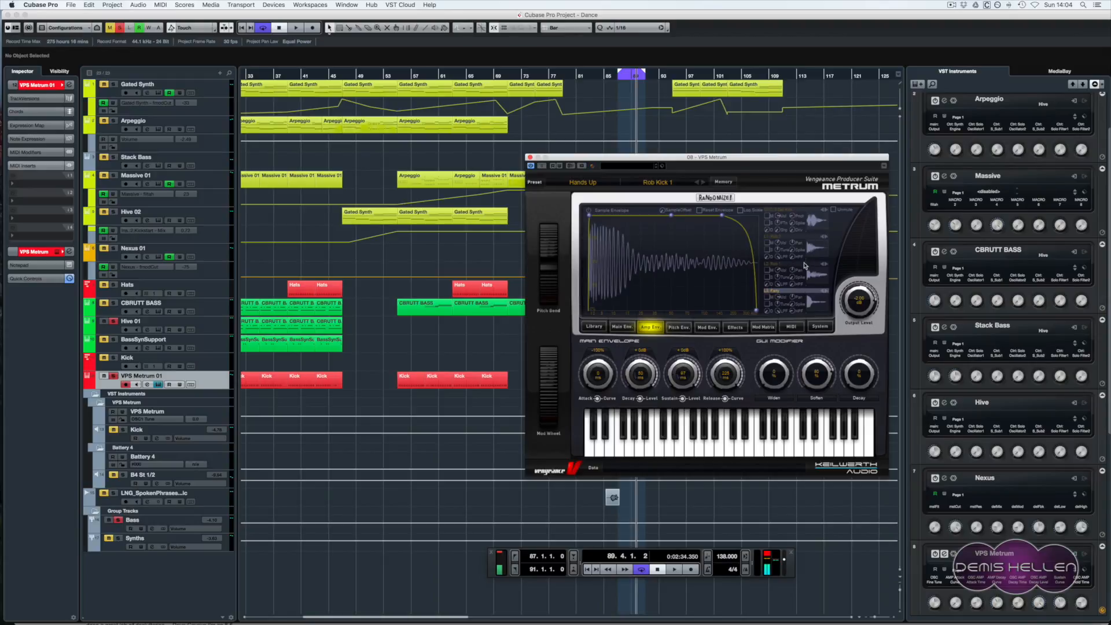
pyautogui.click(807, 263)
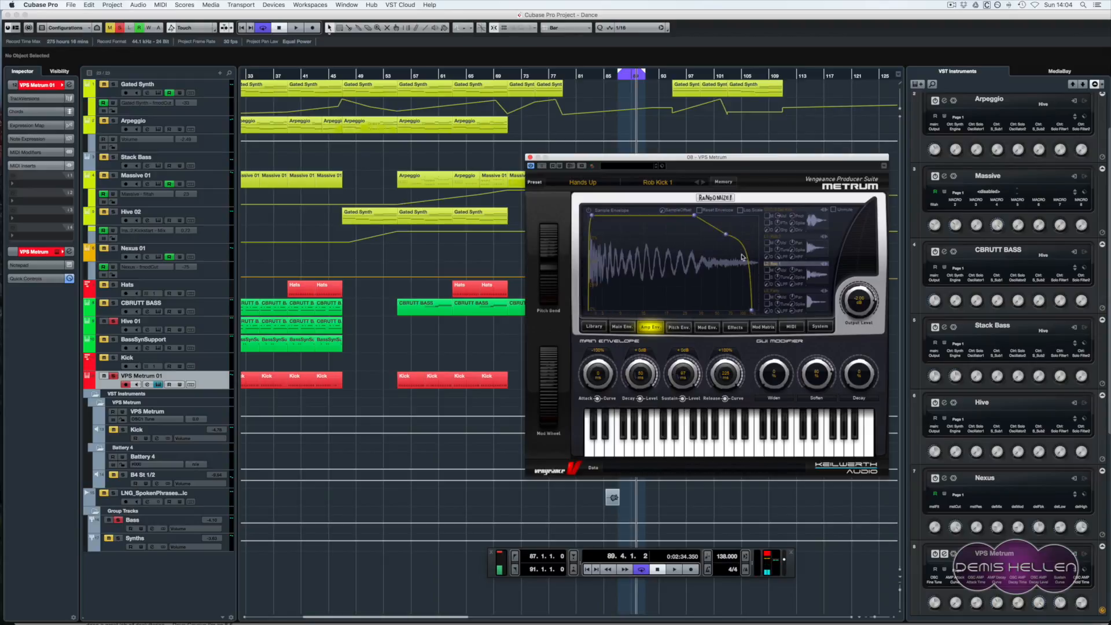
# - Audition Metrum's OSC, L1 and L2 layers by toggling their solos while the loop plays
pyautogui.click(769, 225)
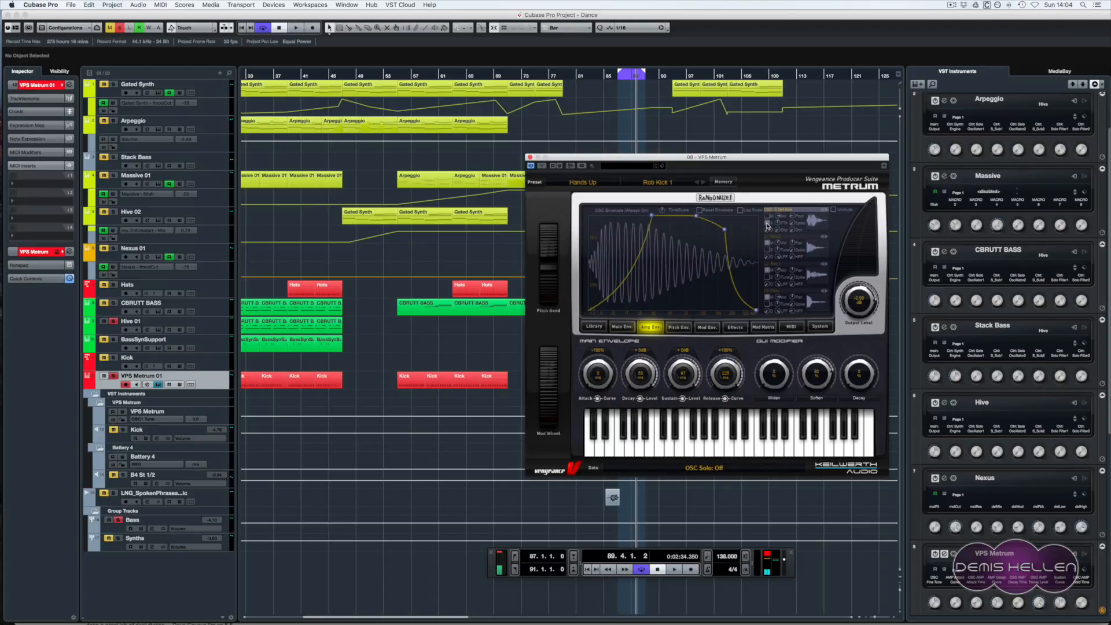
pyautogui.press('space')
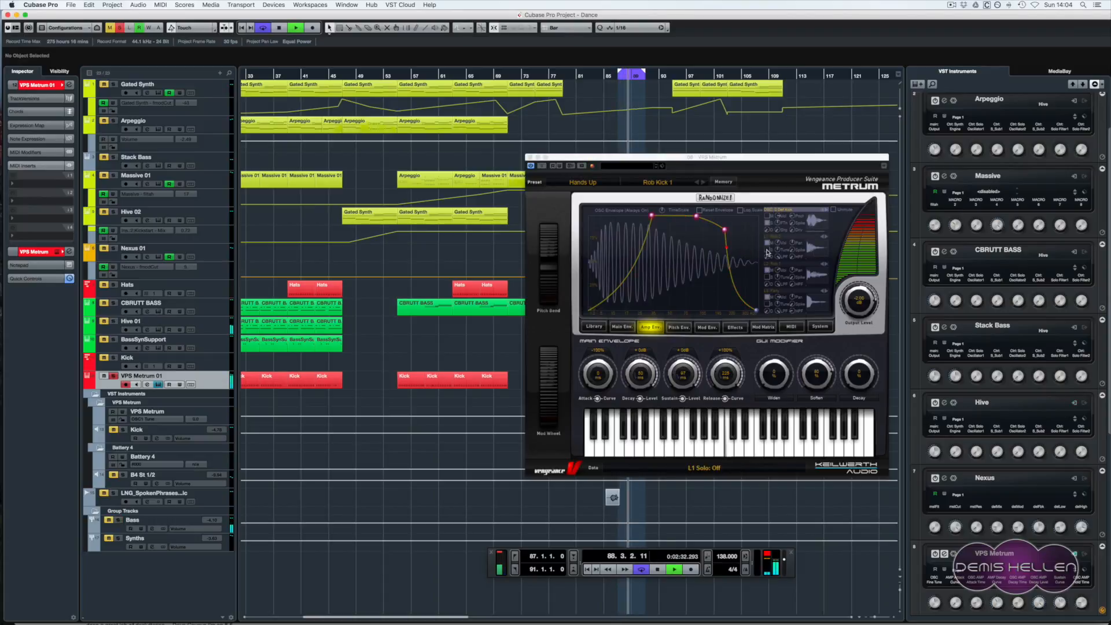
pyautogui.click(768, 226)
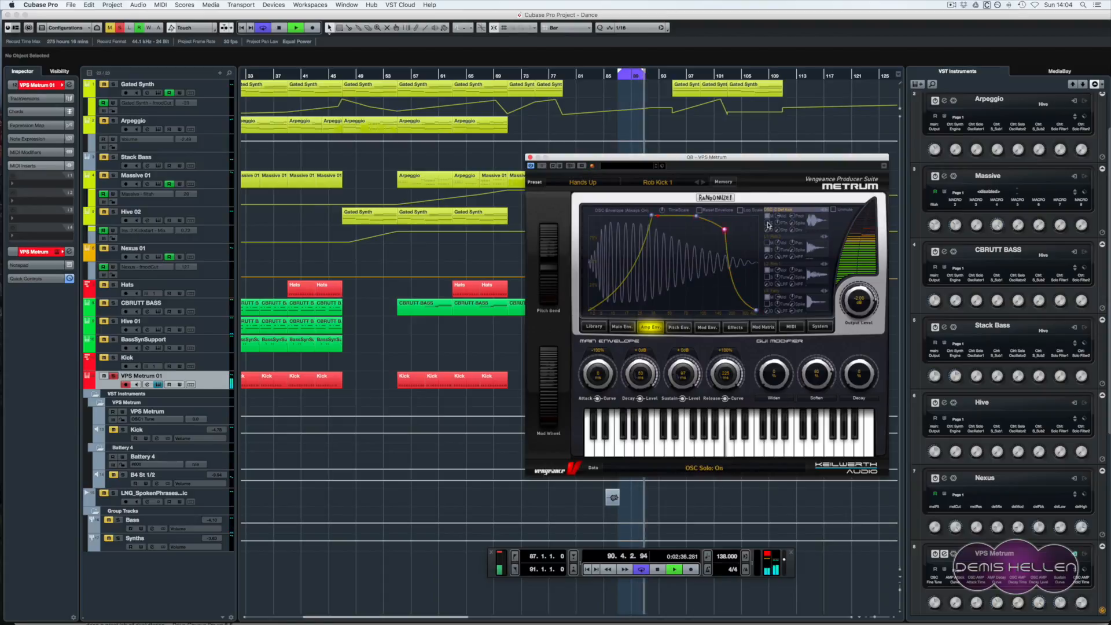
pyautogui.click(767, 277)
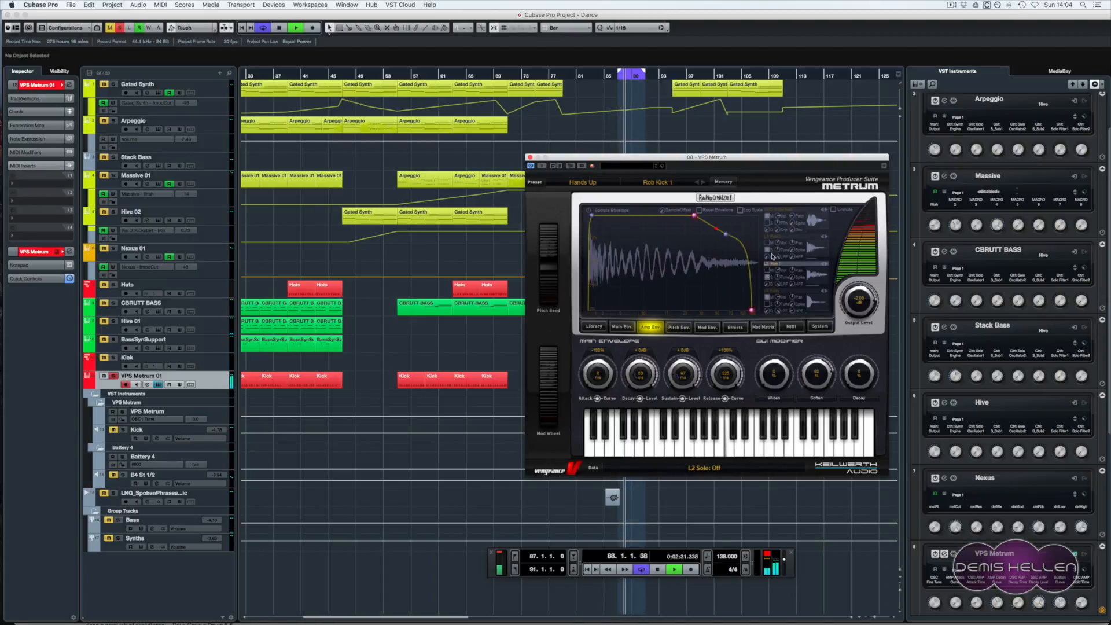
pyautogui.click(770, 253)
pyautogui.click(766, 281)
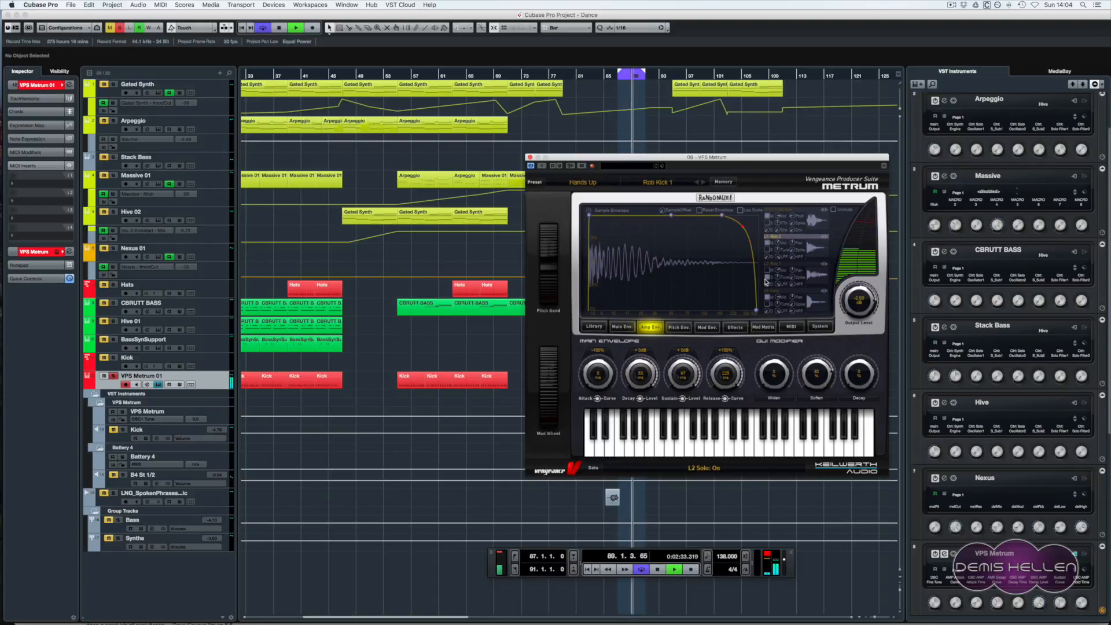
# - Compare Metrum's L3 and L2 layers by toggling their solos, stop playback and close the instrument
pyautogui.click(768, 306)
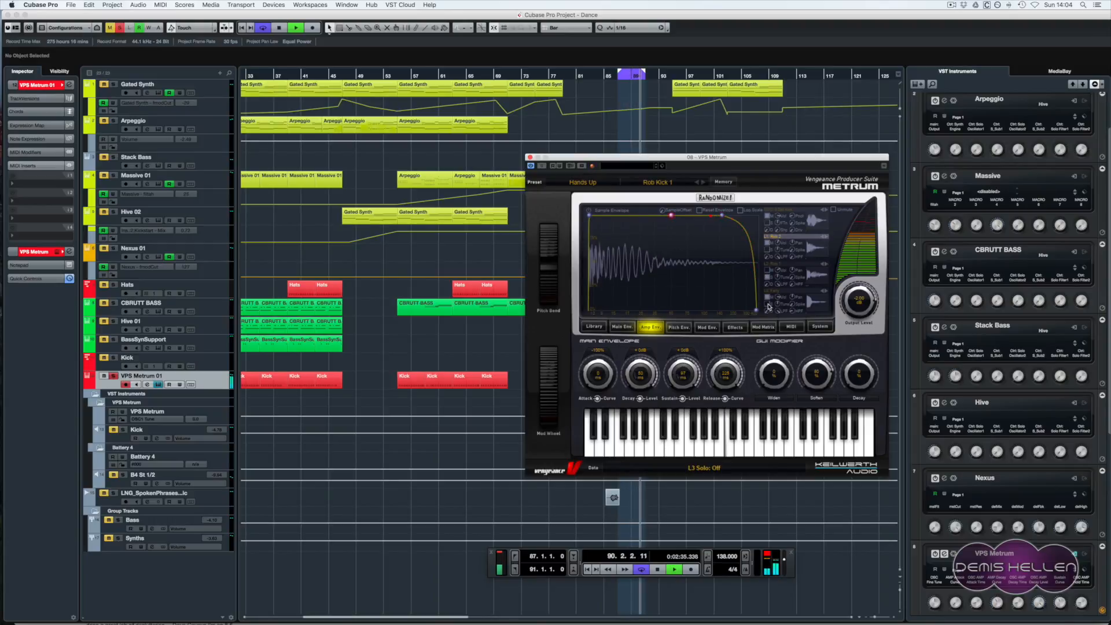
pyautogui.click(767, 280)
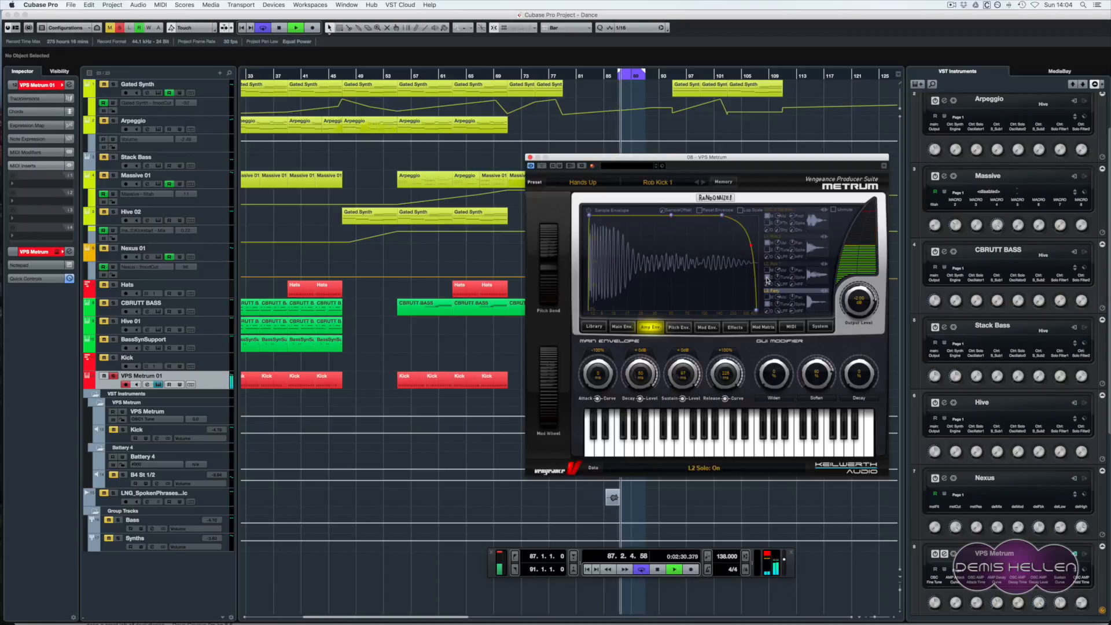
pyautogui.click(768, 305)
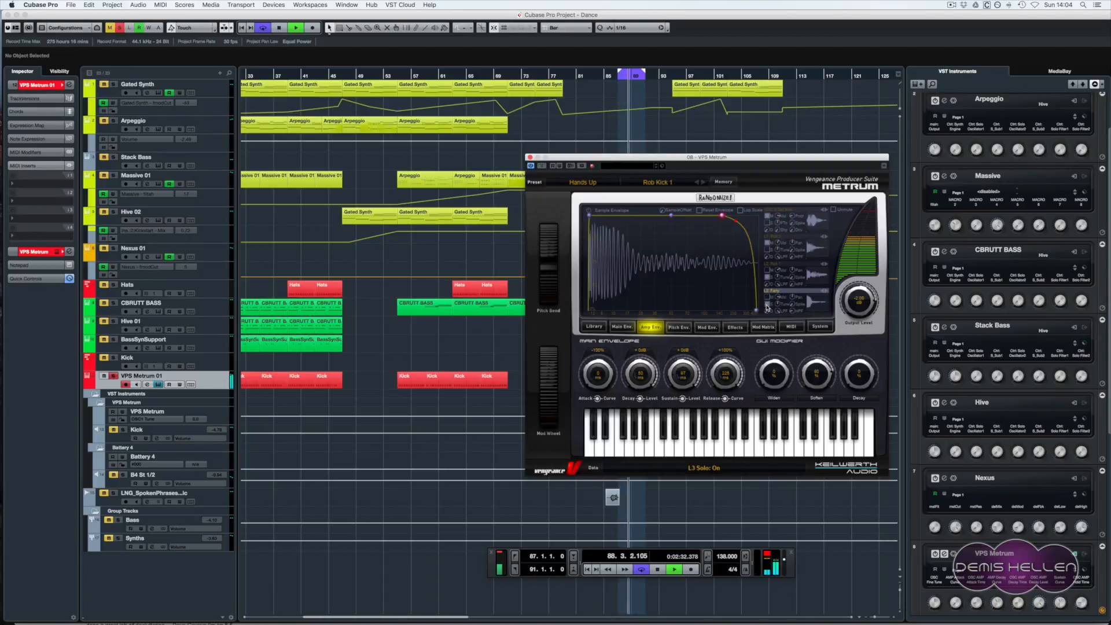
pyautogui.click(769, 282)
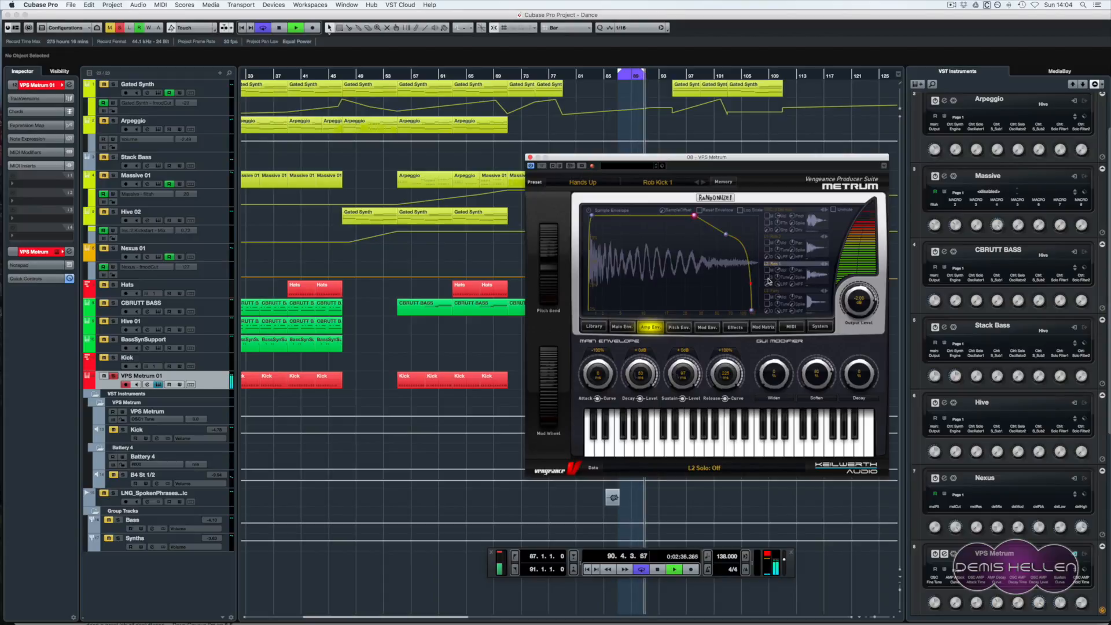
pyautogui.press('space')
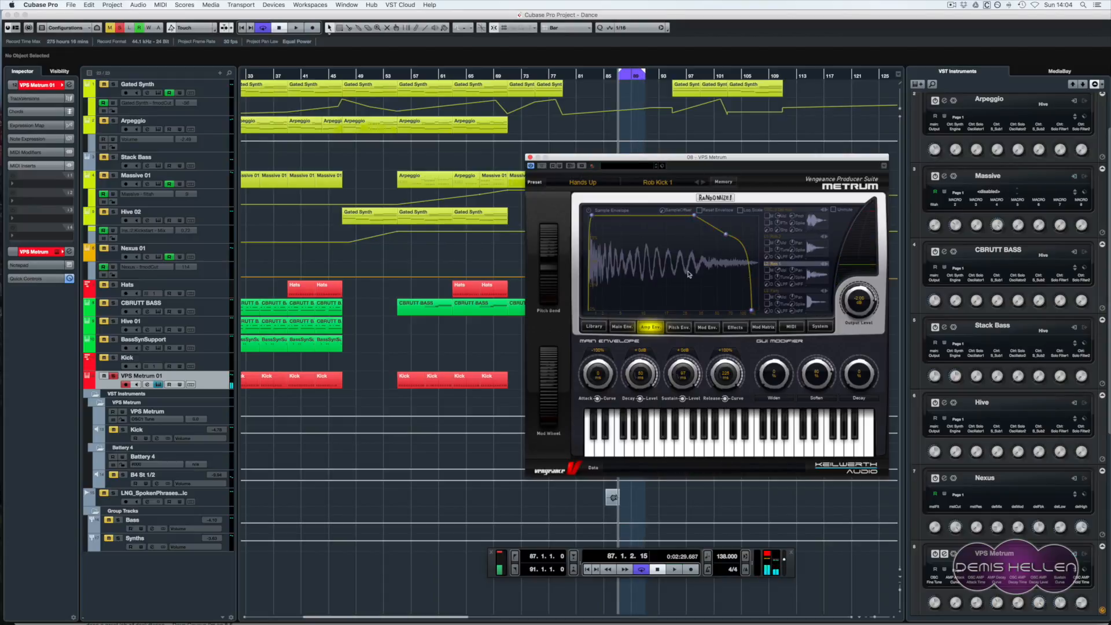
pyautogui.click(530, 157)
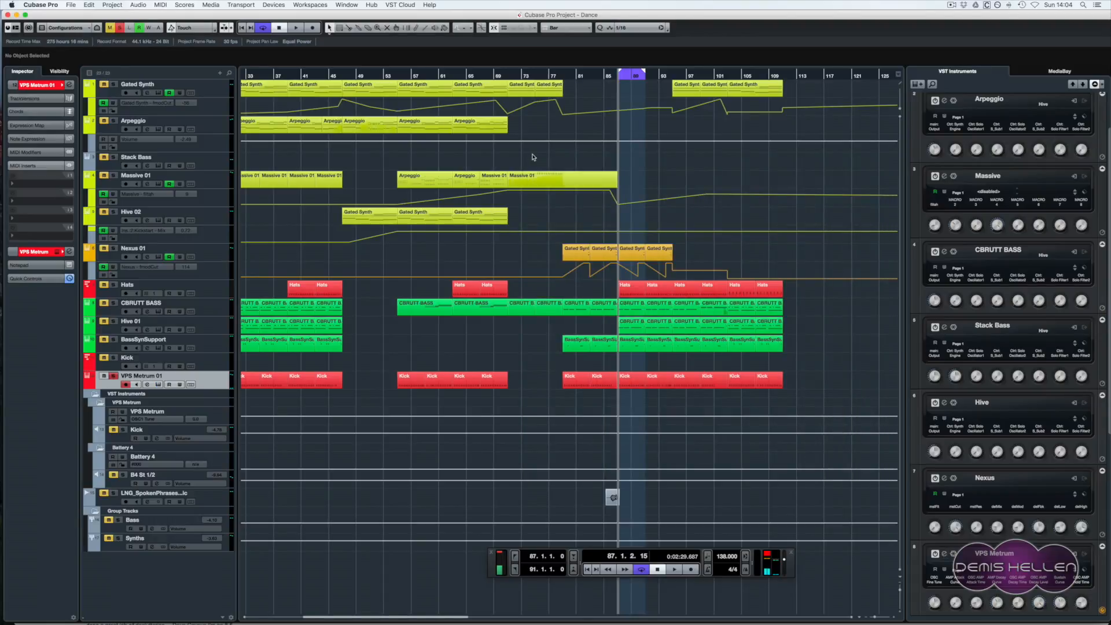
# - Examine the low-mid cut in VPS Metrum 01's first FabFilter Pro-Q 2 insert, comparing it bypassed and active with the loop playing
pyautogui.press('F3')
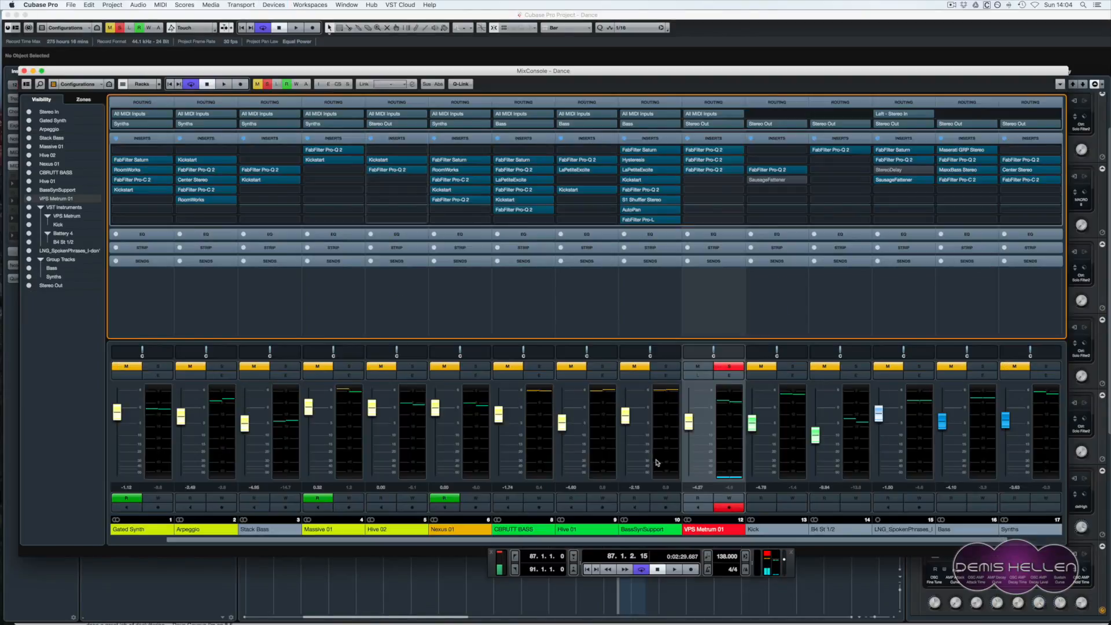
pyautogui.click(695, 151)
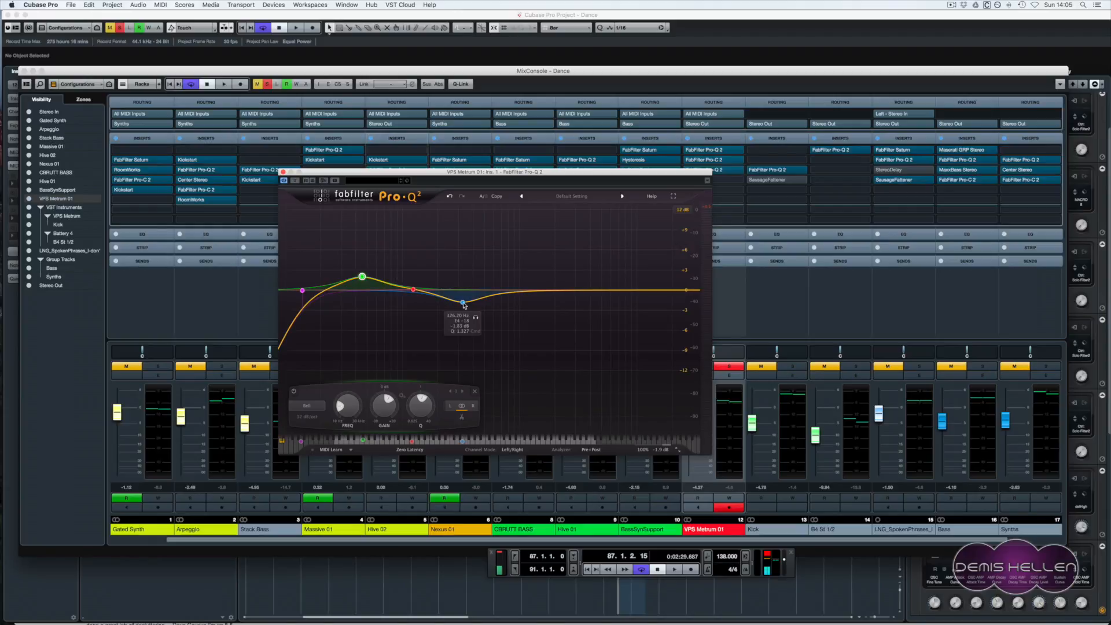
pyautogui.click(476, 318)
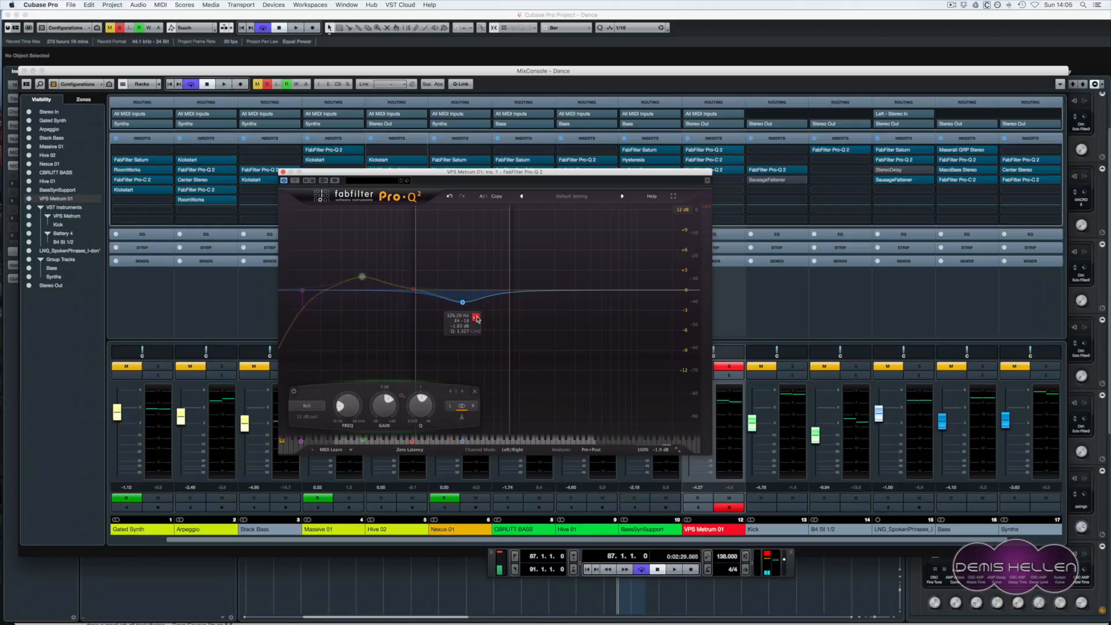
pyautogui.press('space')
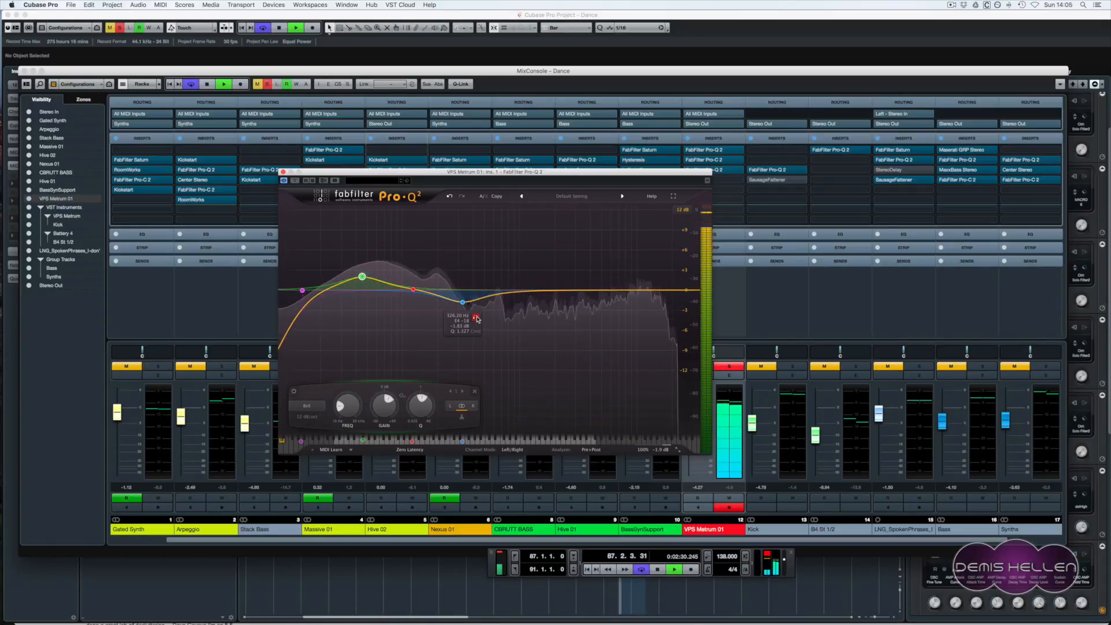
pyautogui.click(462, 302)
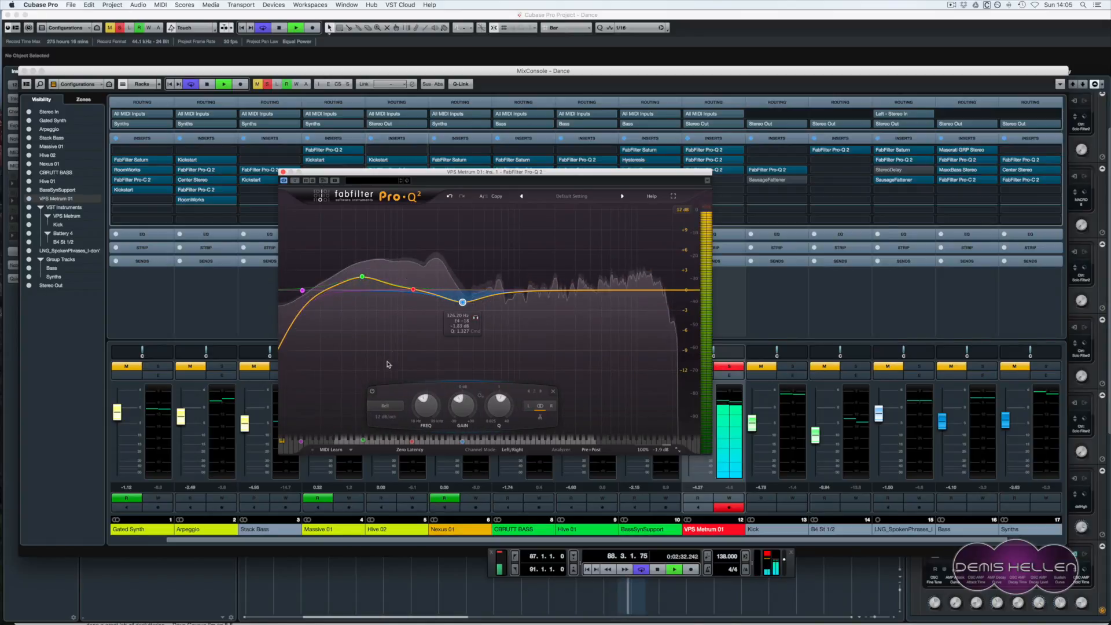
pyautogui.click(372, 392)
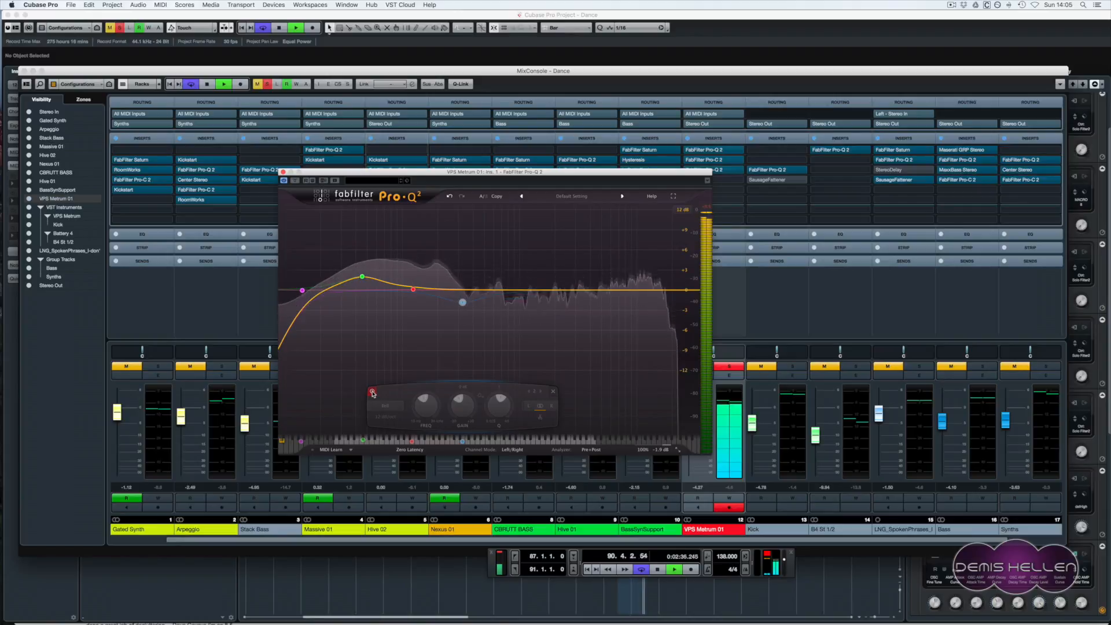
pyautogui.click(373, 392)
pyautogui.press('space')
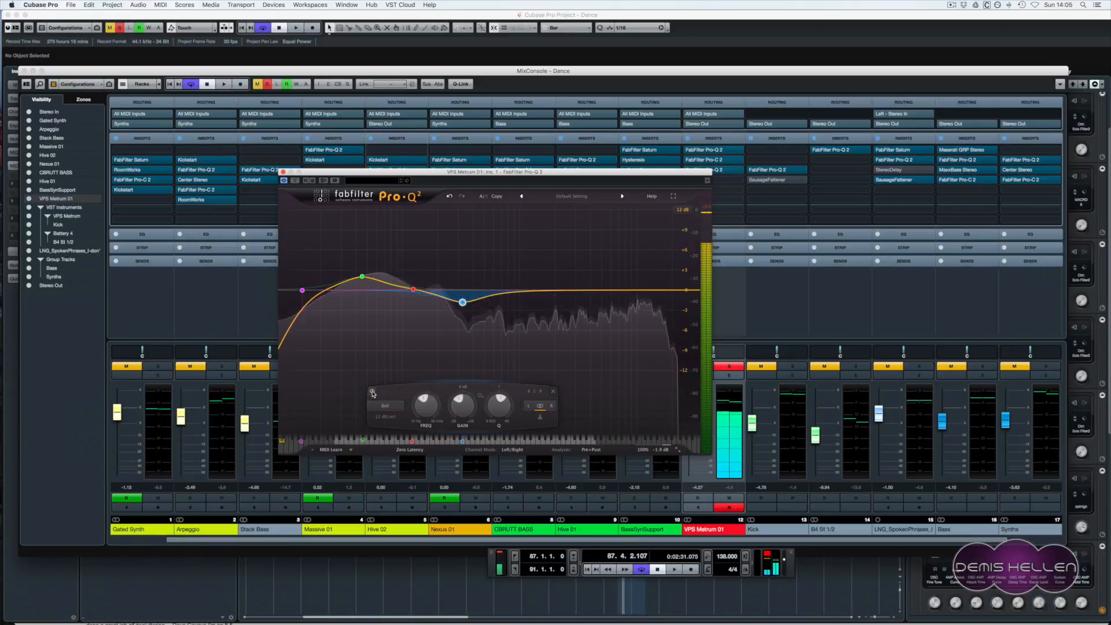
pyautogui.click(282, 172)
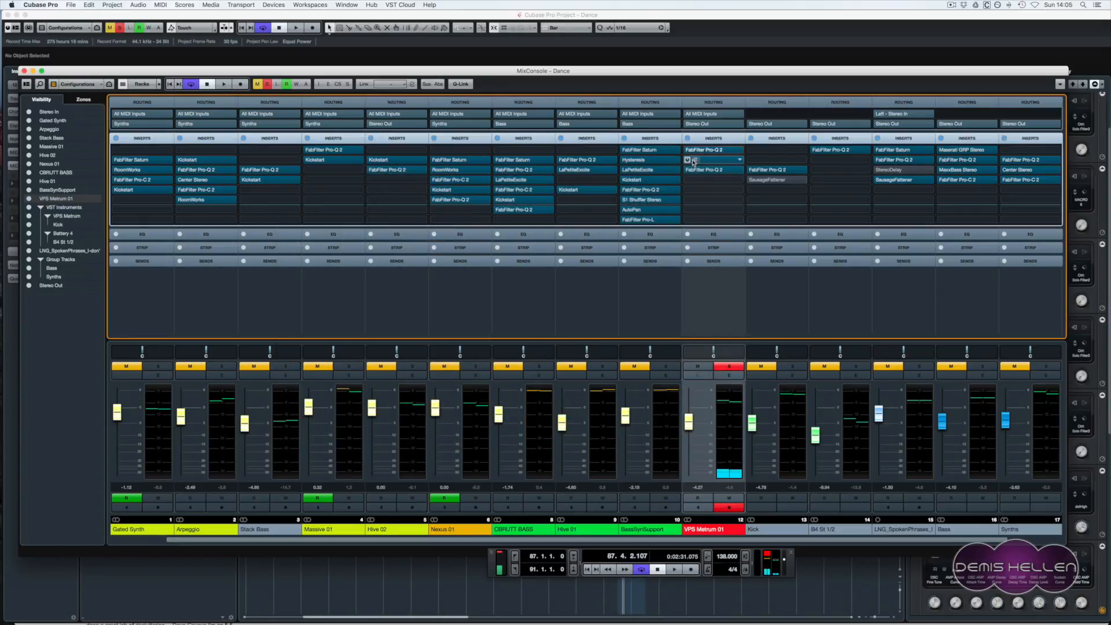
# - Examine the threshold, ratio and gain reduction of VPS Metrum 01's FabFilter Pro-C 2 insert with the loop playing
pyautogui.click(689, 162)
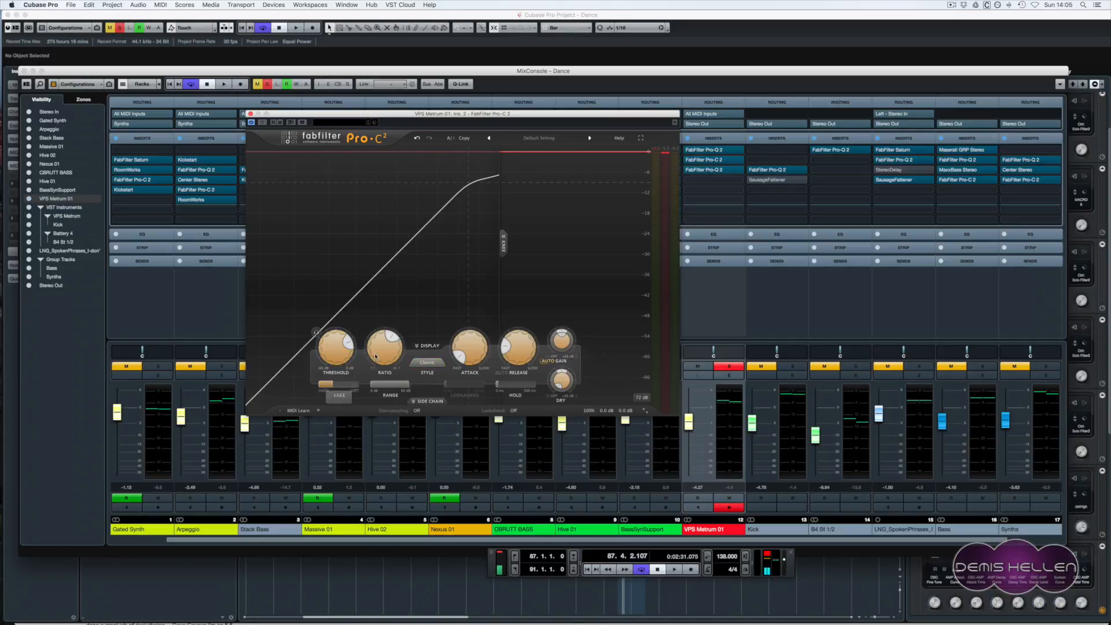
pyautogui.moveTo(462, 357)
pyautogui.moveTo(331, 351)
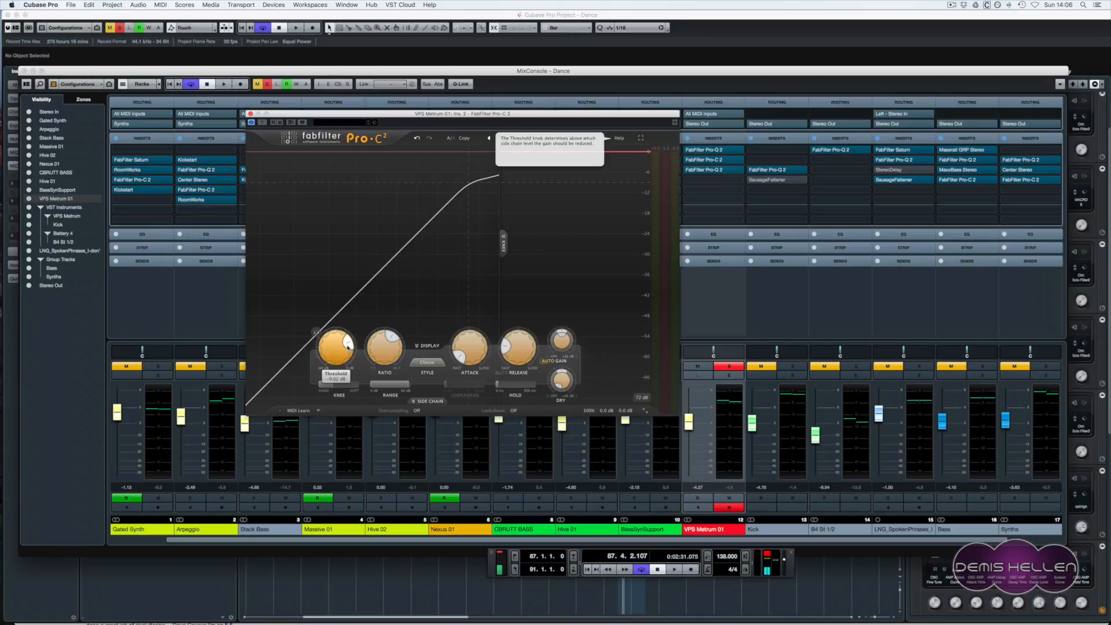
pyautogui.press('space')
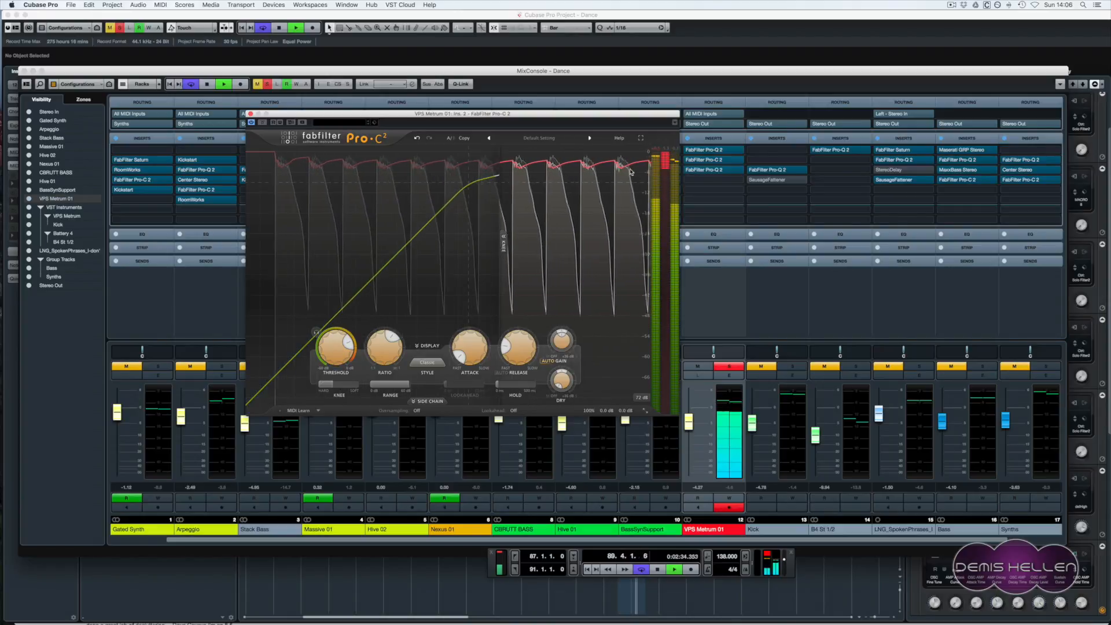
pyautogui.moveTo(393, 357)
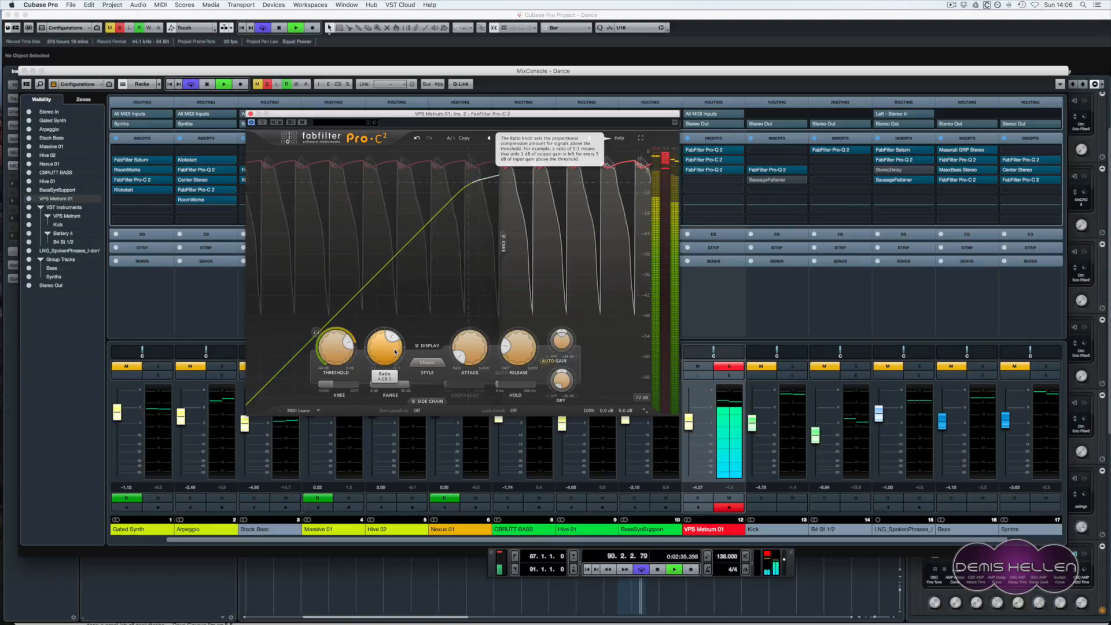
pyautogui.press('space')
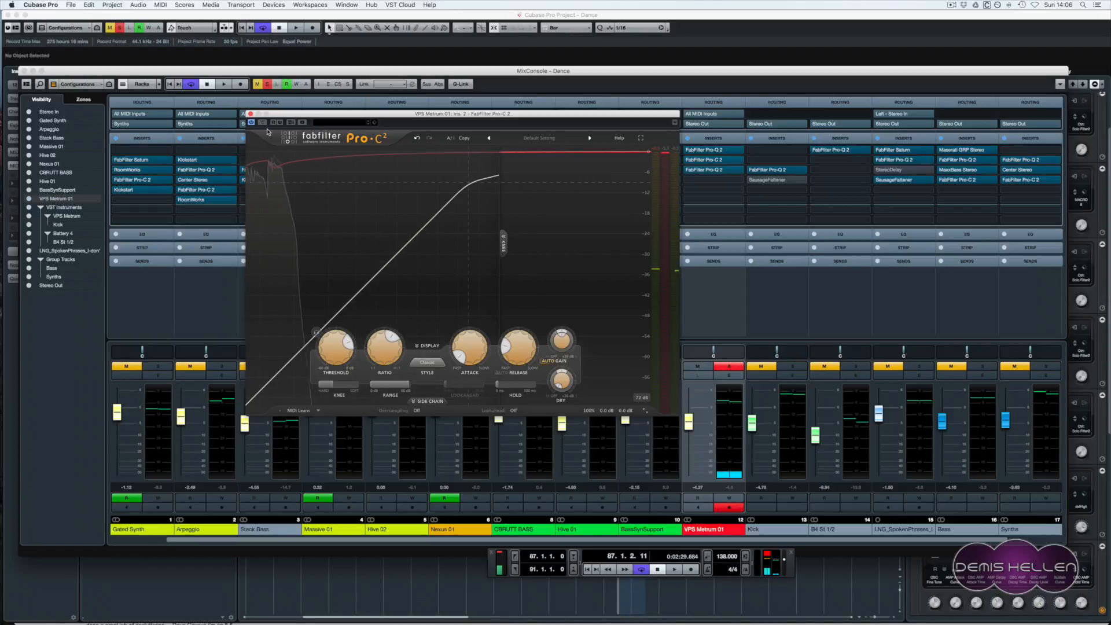
pyautogui.press('space')
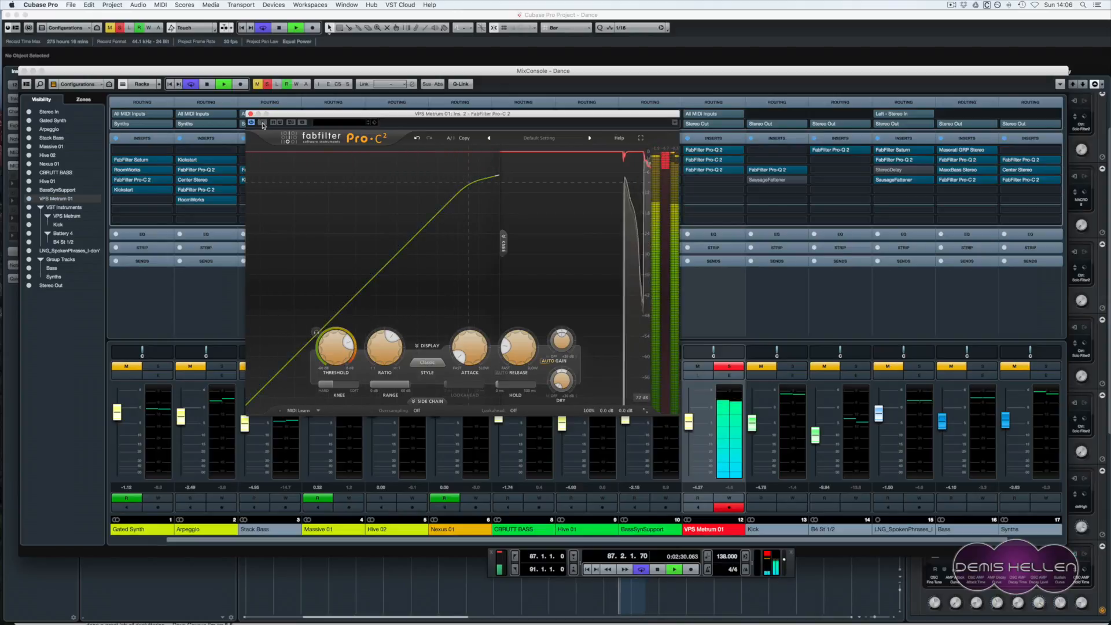
pyautogui.click(250, 114)
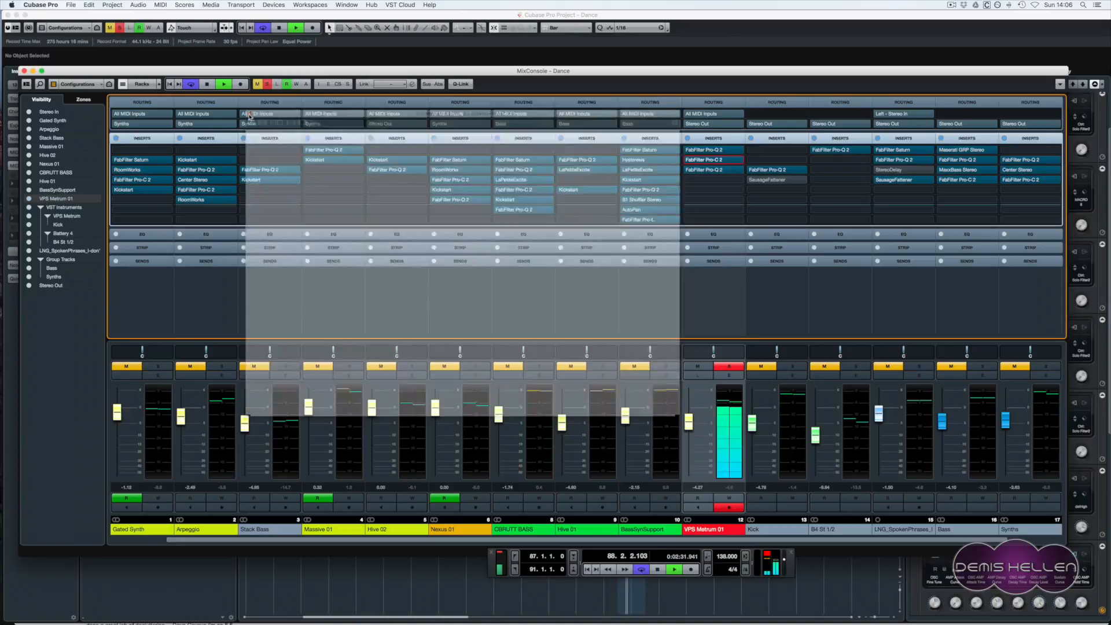
pyautogui.press('space')
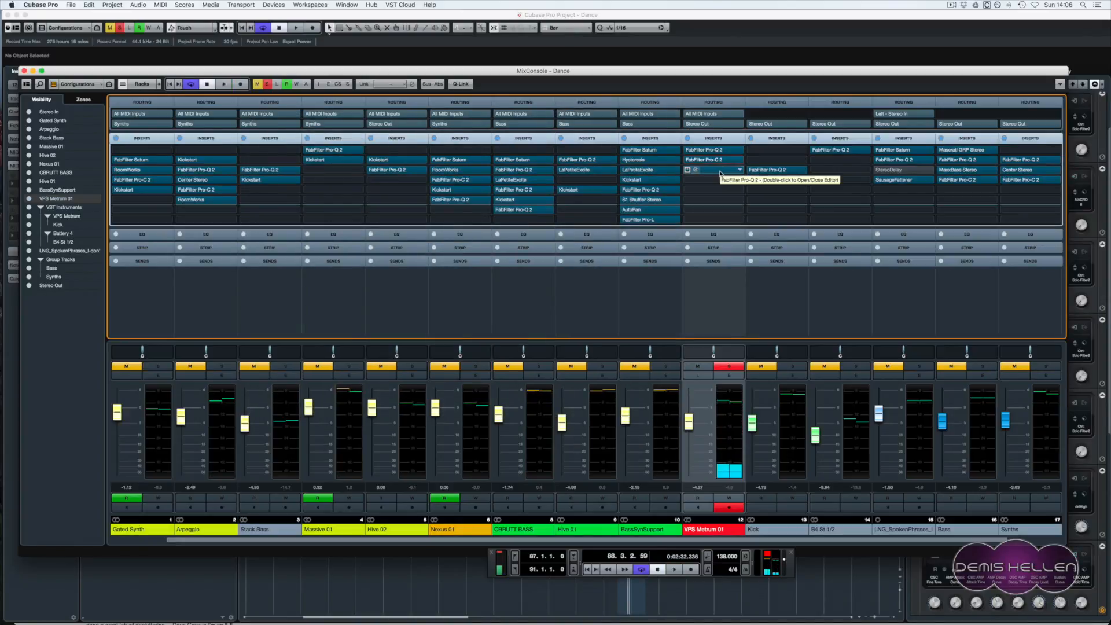
# - Inspect the side-channel low cut in VPS Metrum 01's third insert, FabFilter Pro-Q 2, and close the mixer
pyautogui.click(695, 170)
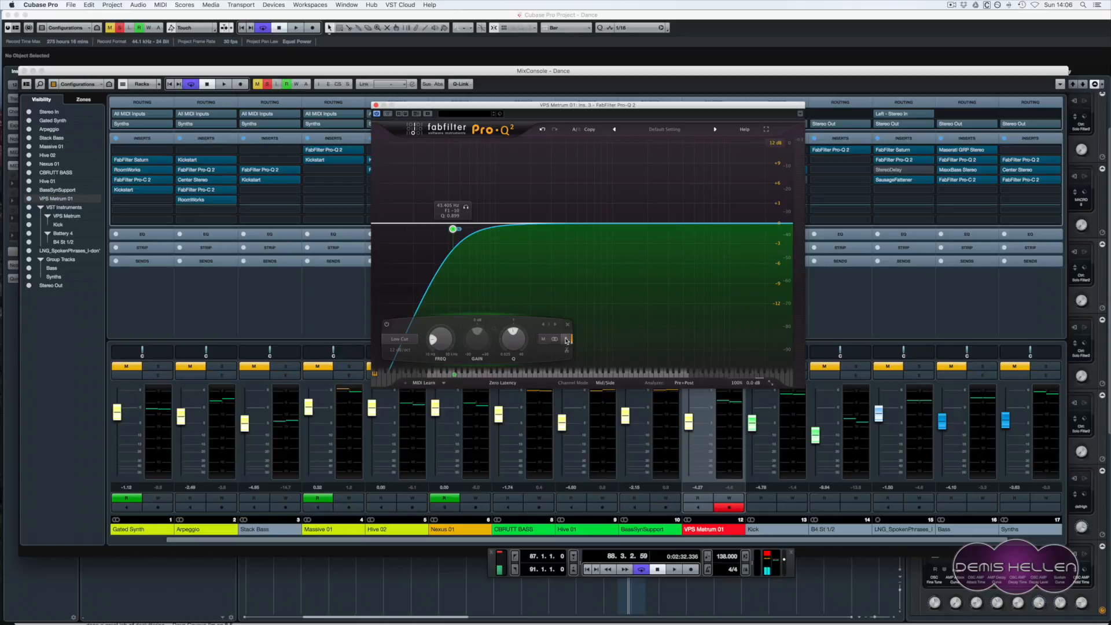
pyautogui.click(376, 106)
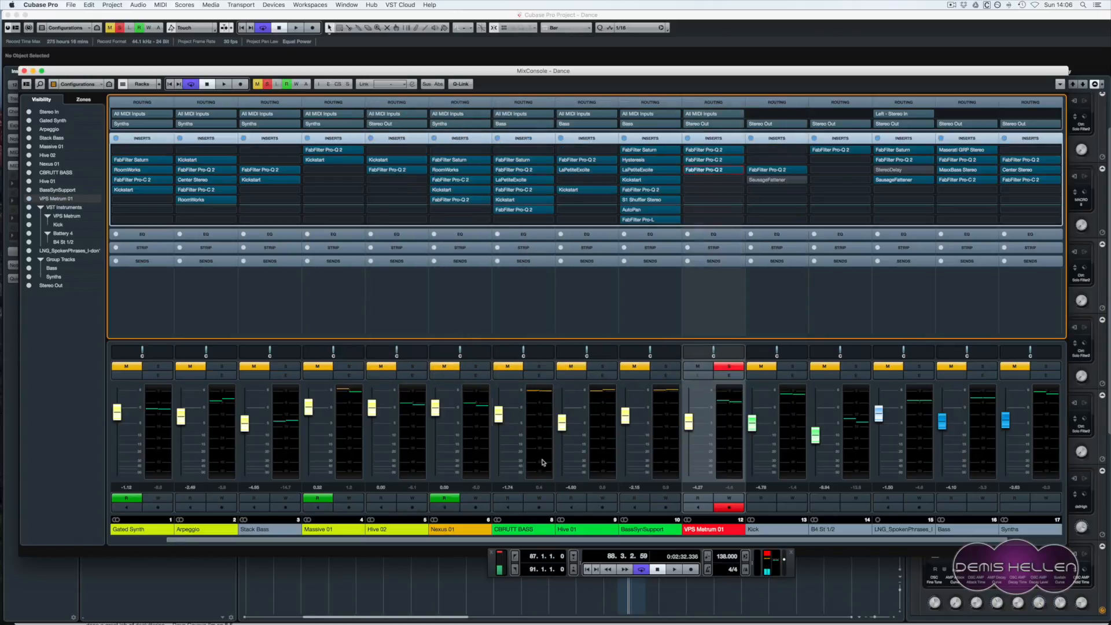
pyautogui.press('F3')
# - Solo CBRUTT BASS, Hive 01 and BassSynSupport alongside VPS Metrum 01 and play the loop from its start
pyautogui.press('space')
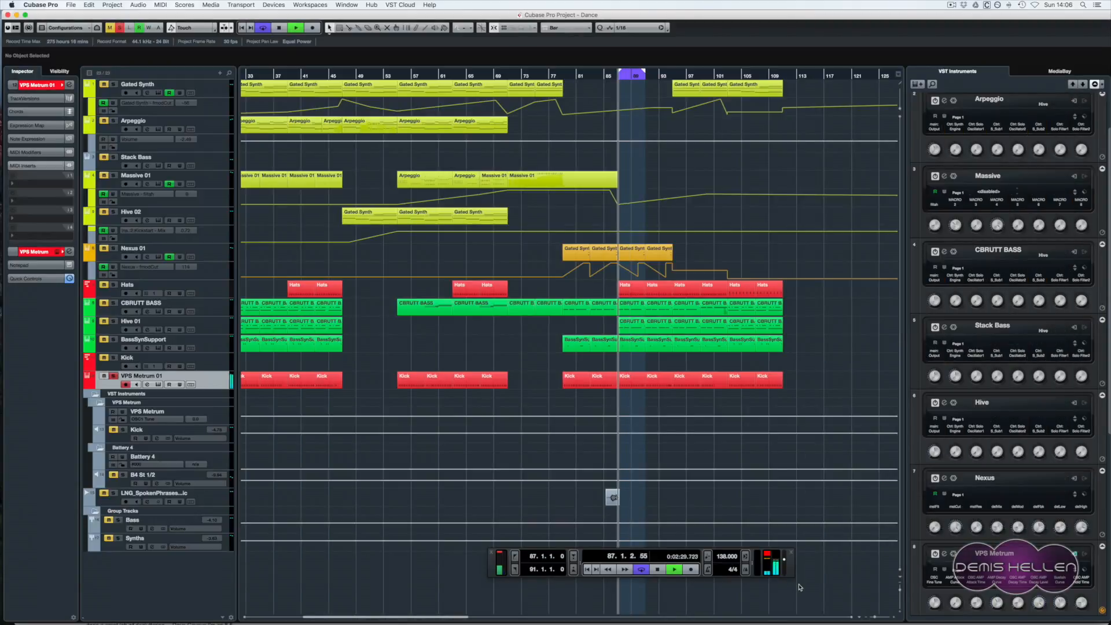
pyautogui.click(116, 314)
pyautogui.press('KP_1')
pyautogui.press('space')
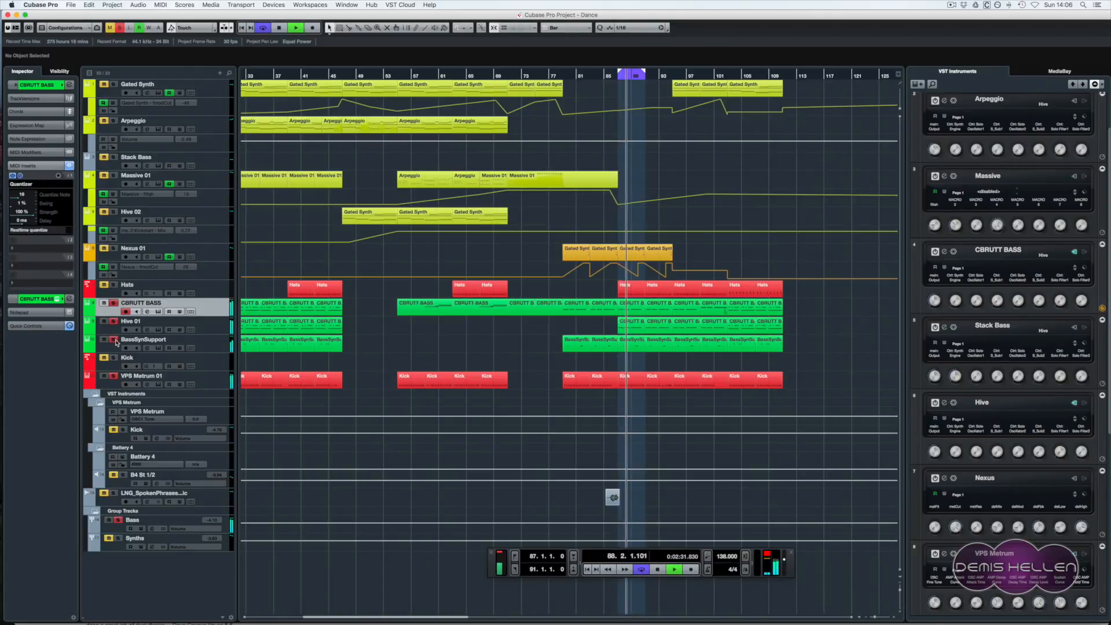
pyautogui.press('space')
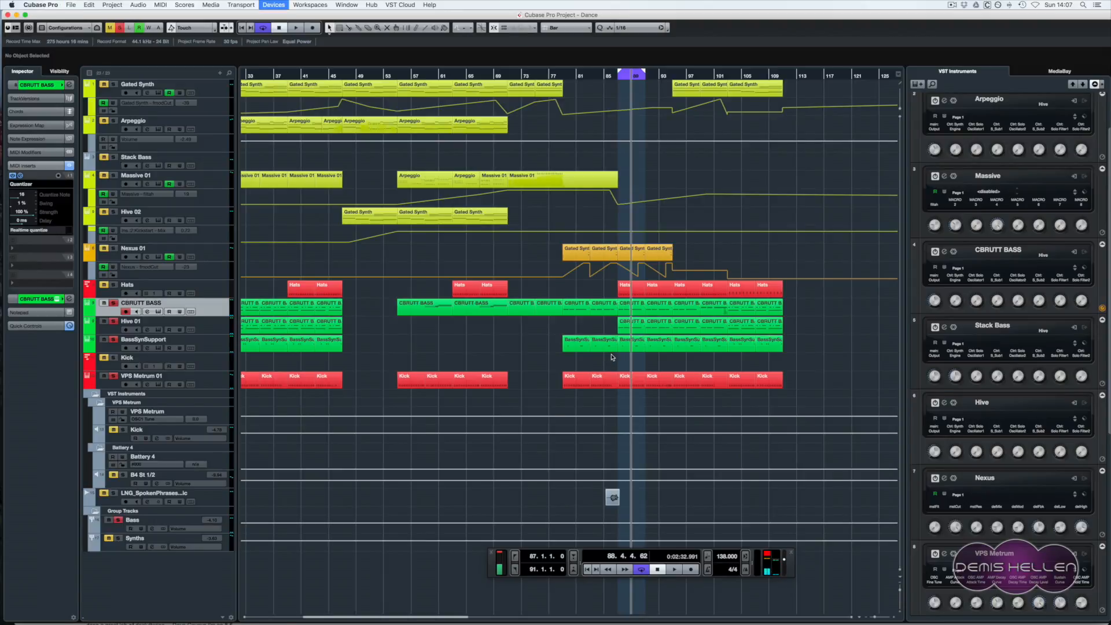
# - Unsolo VPS Metrum 01 in the mixer and play the loop with only the bass tracks soloed
pyautogui.press('F3')
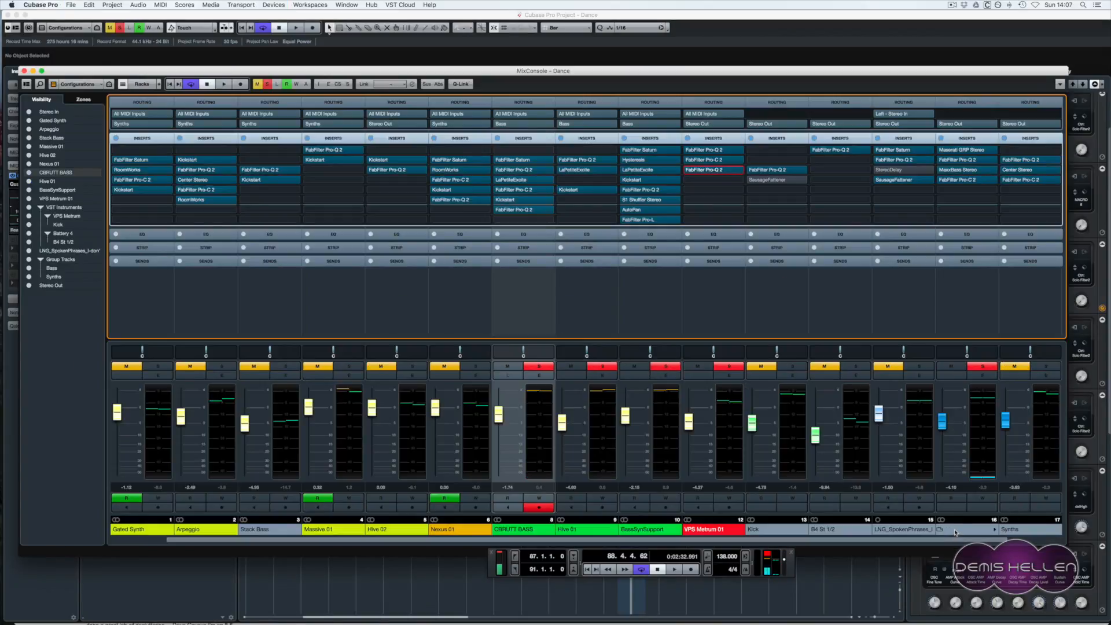
pyautogui.click(729, 367)
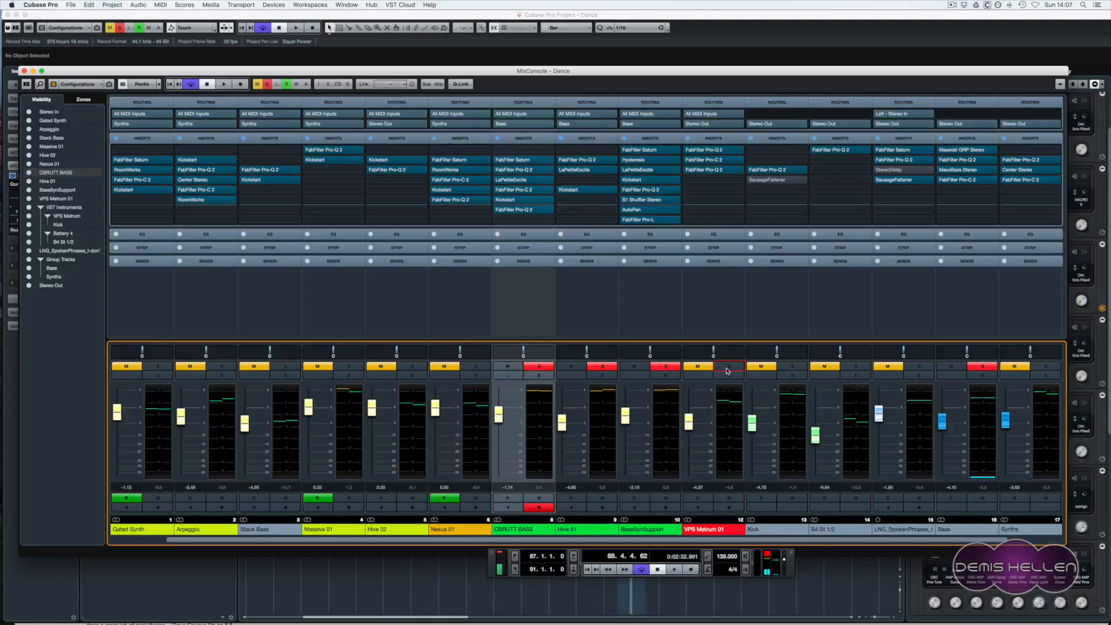
pyautogui.press('space')
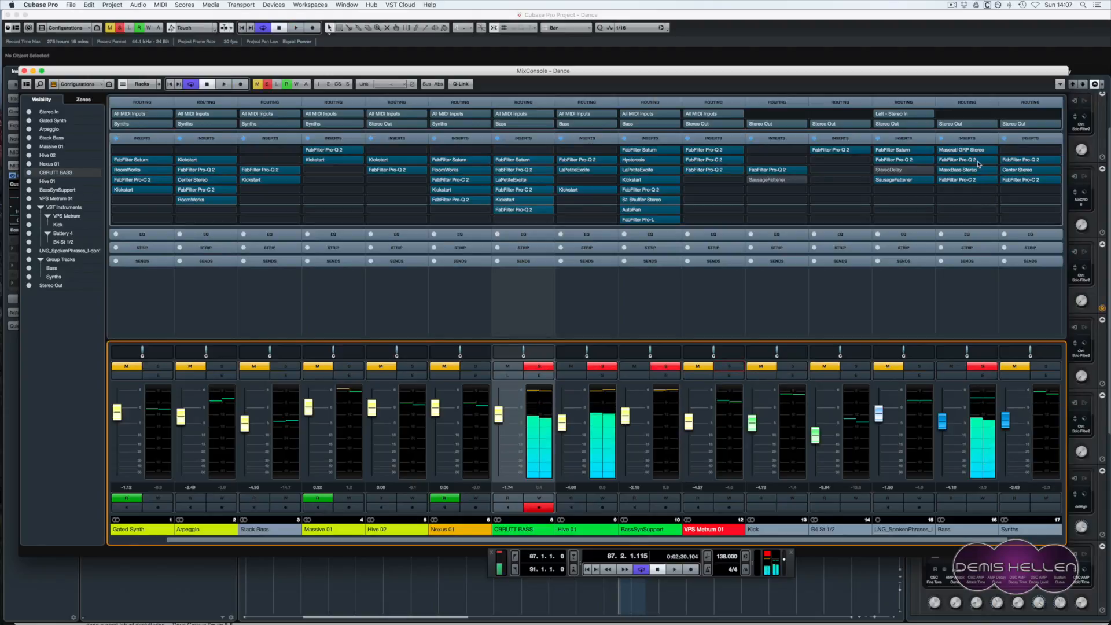
# - Play the loop and inspect the Bass group's first insert, Maserati GRP Stereo
pyautogui.press('space')
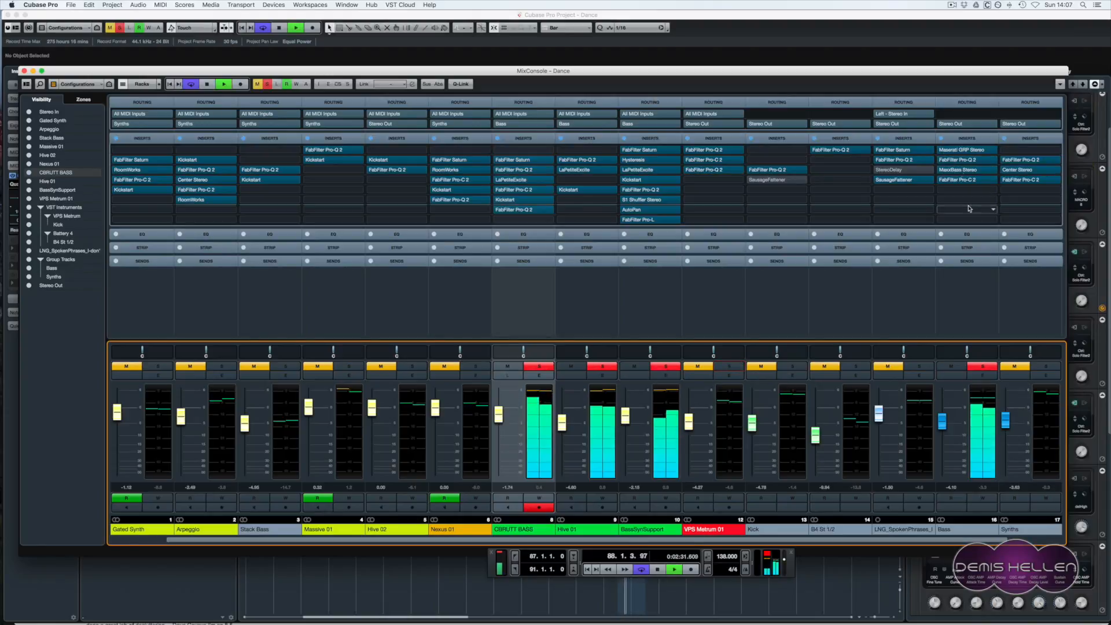
pyautogui.click(960, 149)
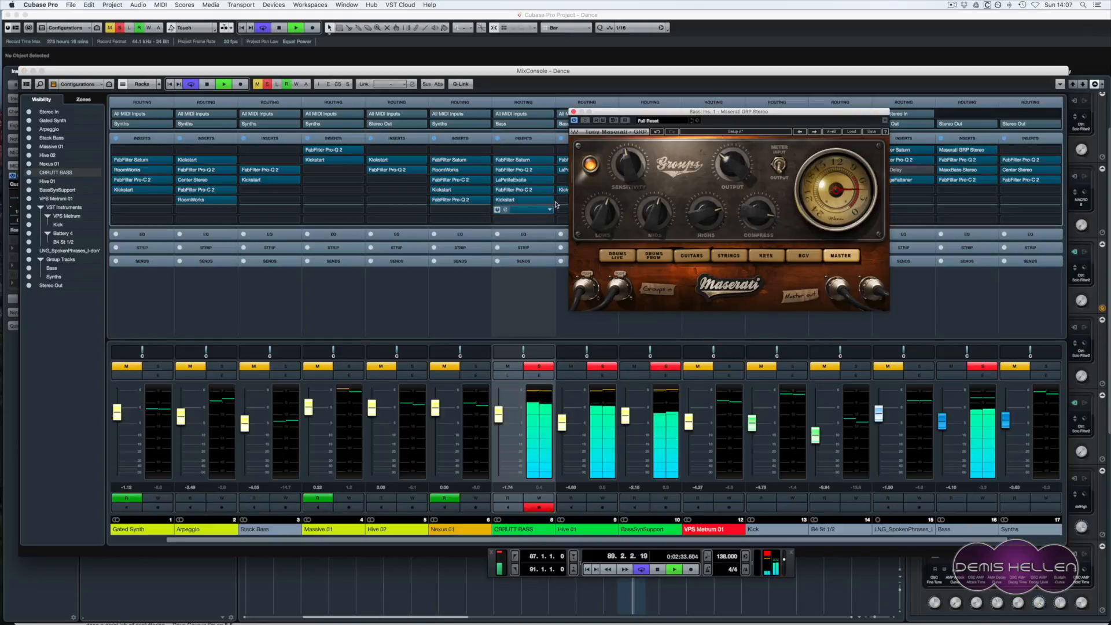
pyautogui.moveTo(682, 169); pyautogui.dragTo(540, 215)
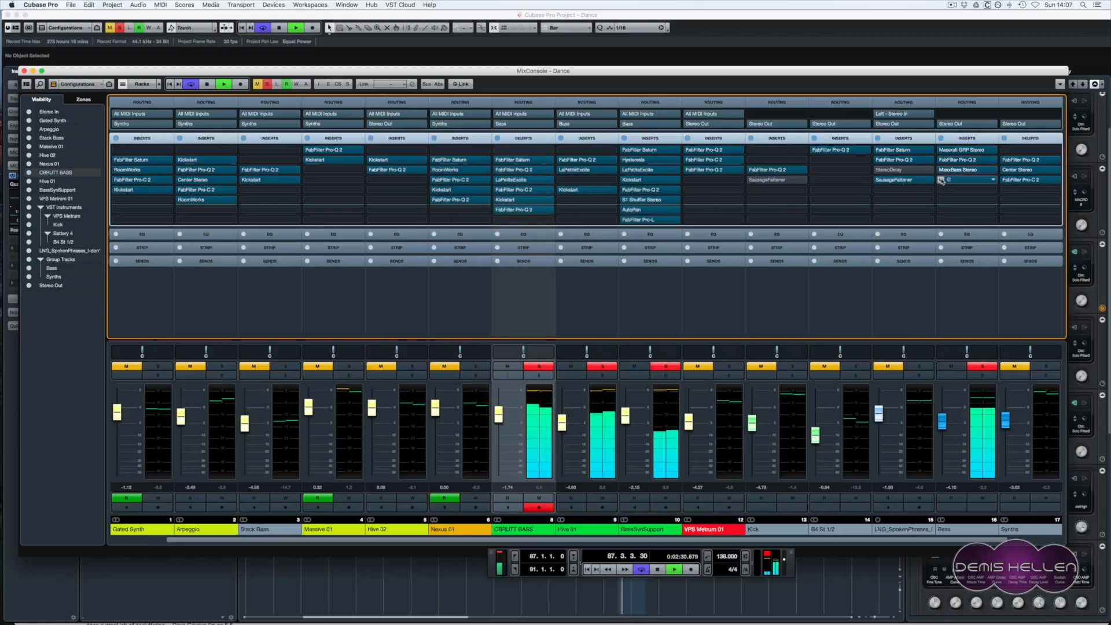
# - Bypass the Bass group's FabFilter Pro-C 2, MaxxBass and Pro-Q 2 inserts, and audition Maserati GRP Stereo on its own
pyautogui.click(941, 179)
pyautogui.click(941, 169)
pyautogui.click(941, 160)
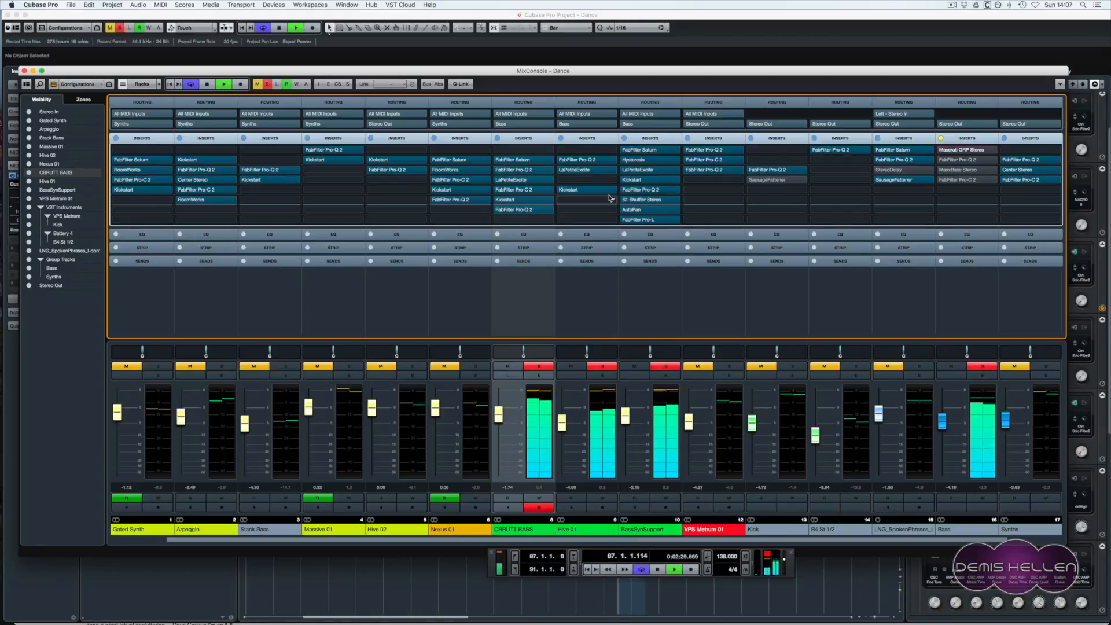
pyautogui.click(947, 151)
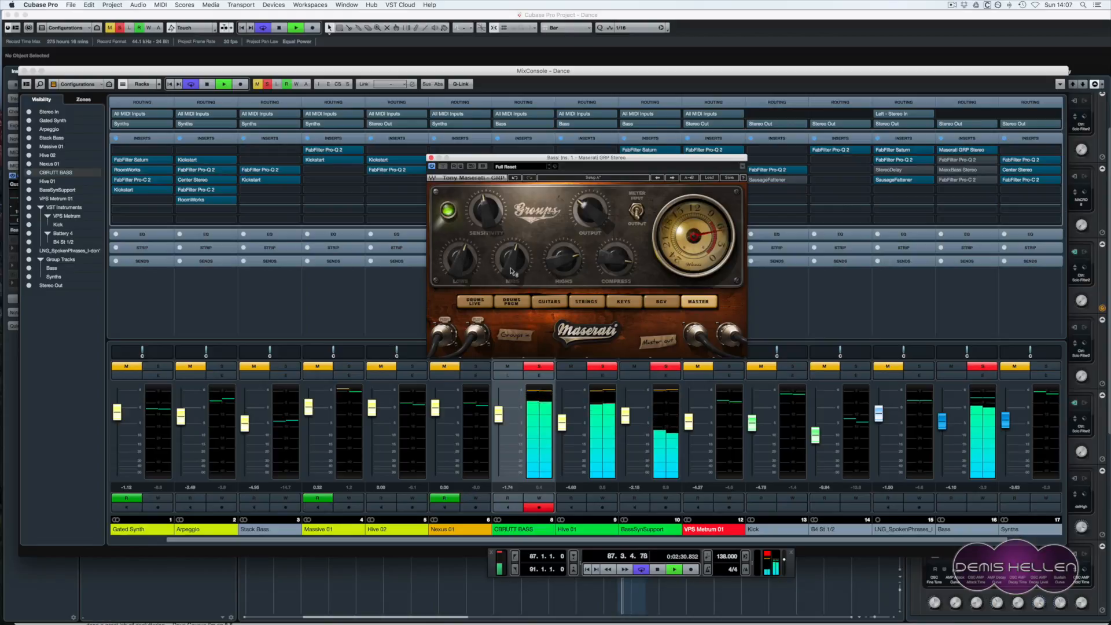
pyautogui.click(431, 157)
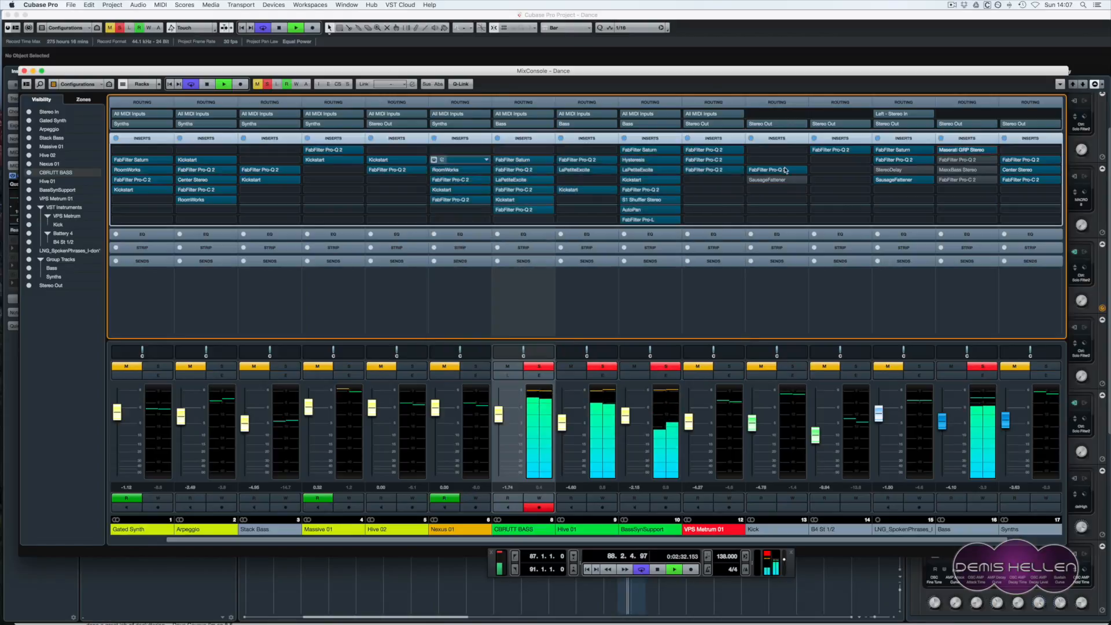
# - Re-enable the Bass group's FabFilter Pro-Q 2 insert and examine its low cut, low boost and low-mid dip during playback
pyautogui.click(950, 160)
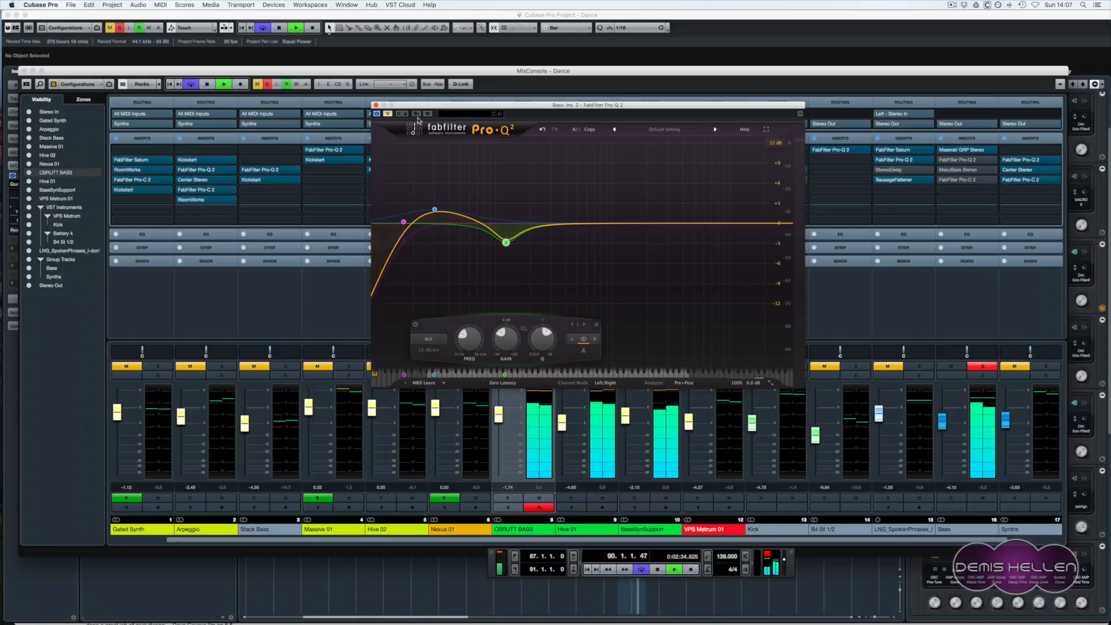
pyautogui.moveTo(505, 243)
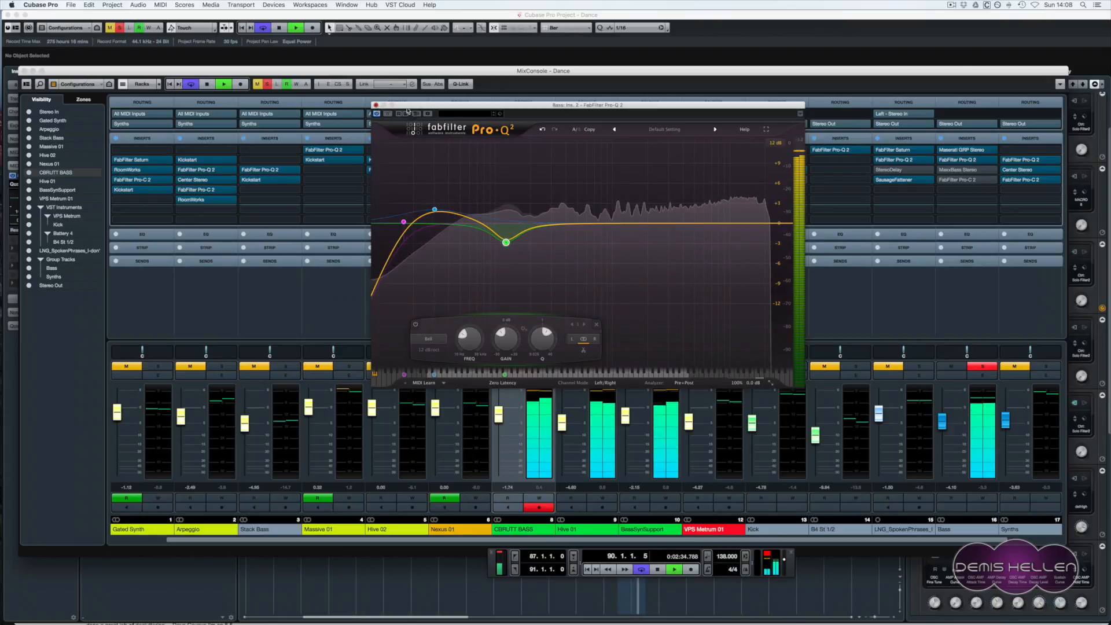
pyautogui.click(375, 104)
# - Open the Bass group's MaxxBass insert, stop playback and reset its clip indicator
pyautogui.click(948, 169)
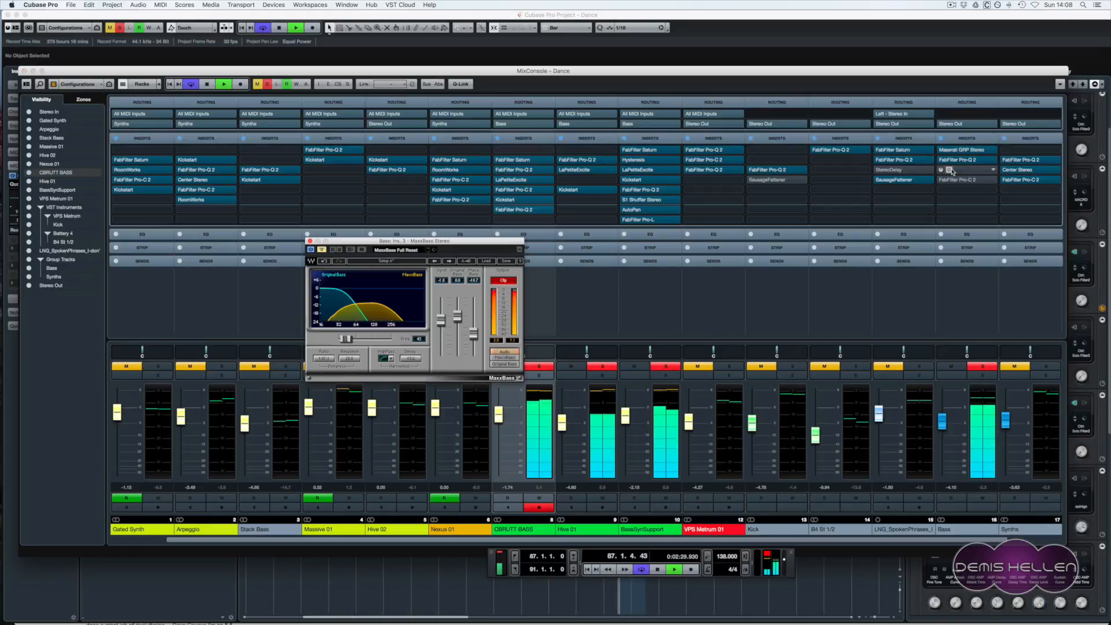
pyautogui.press('space')
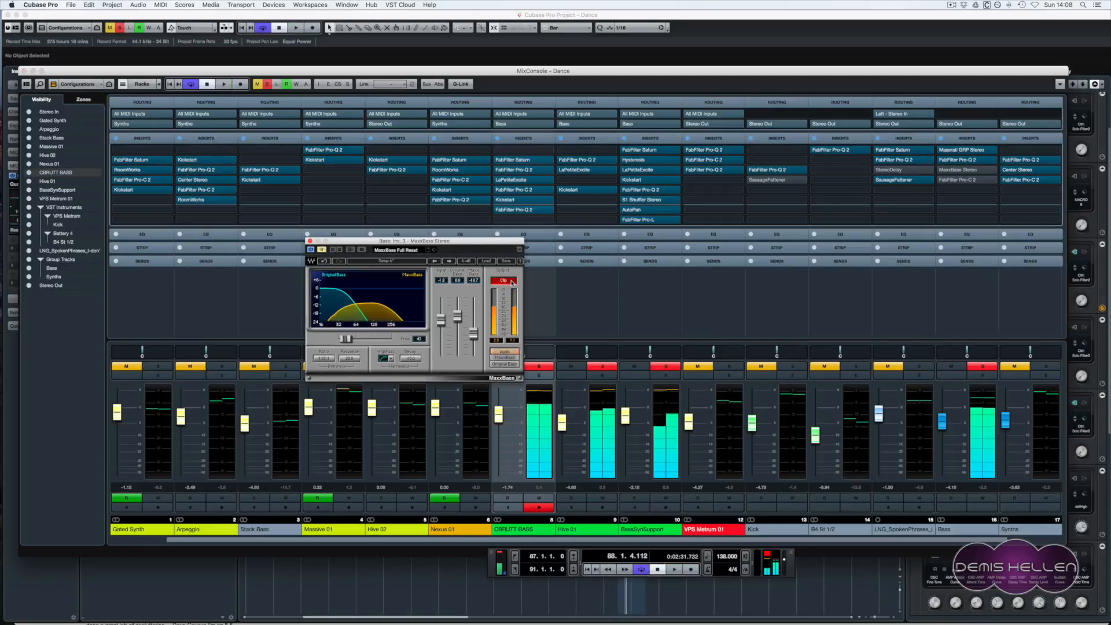
pyautogui.click(492, 280)
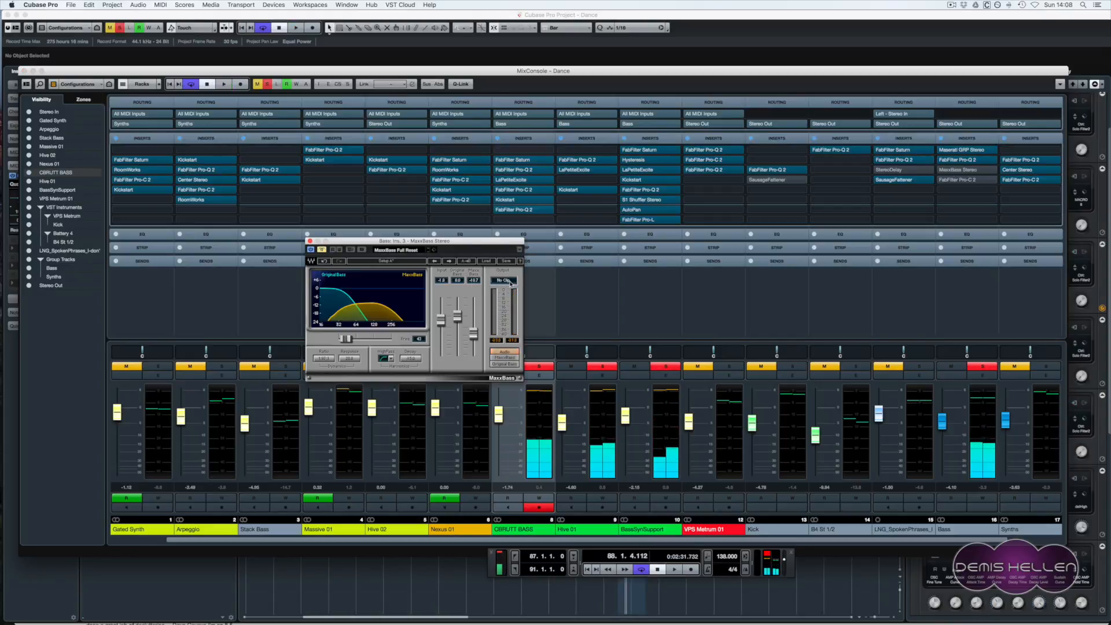
pyautogui.moveTo(401, 243); pyautogui.dragTo(713, 218)
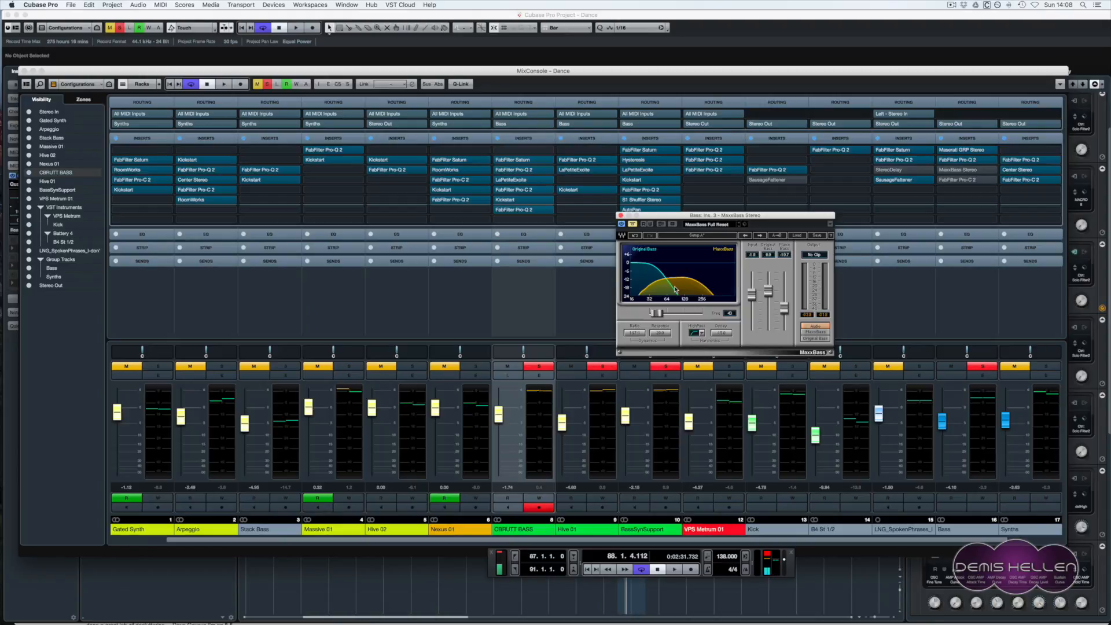
# - Examine the dip and low boost in the Bass group's FabFilter Pro-Q 2 with the loop playing and stopped
pyautogui.click(949, 161)
pyautogui.press('space')
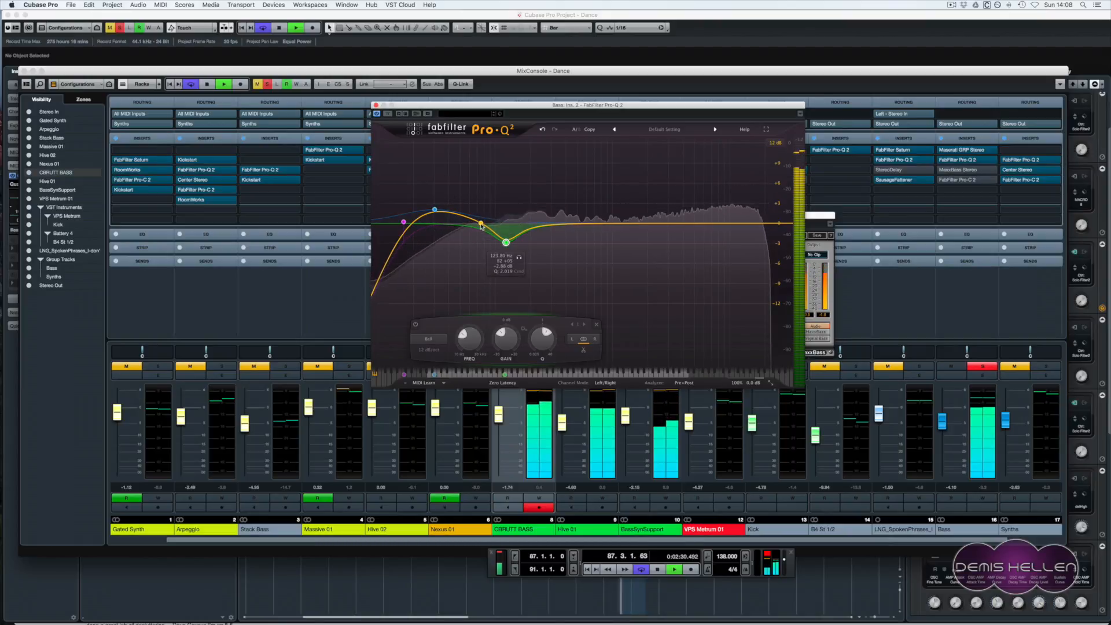
pyautogui.press('space')
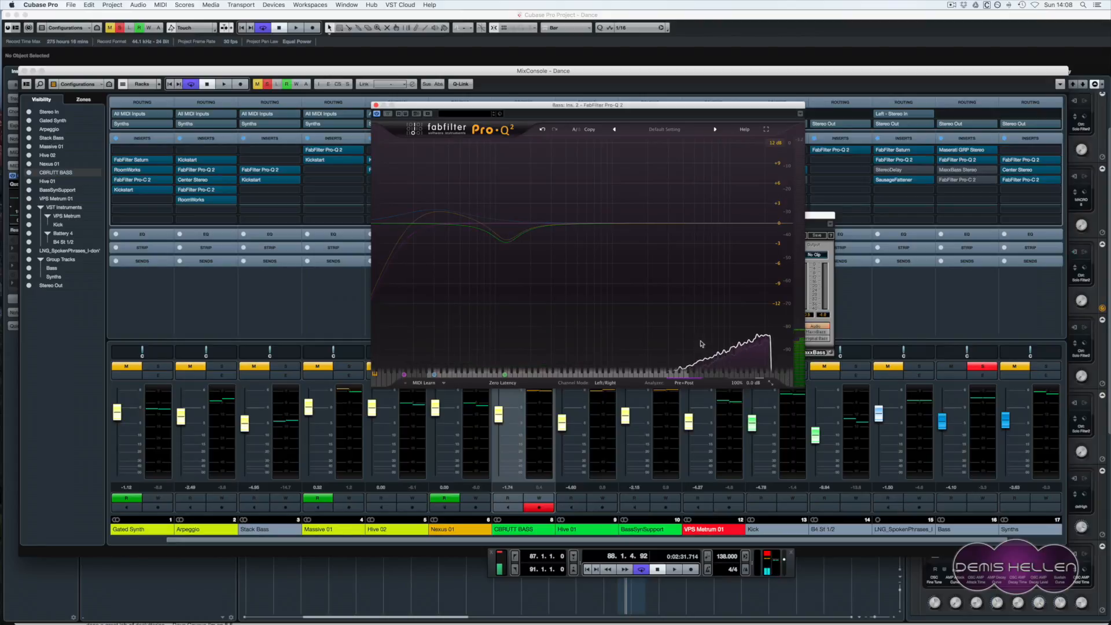
pyautogui.press('space')
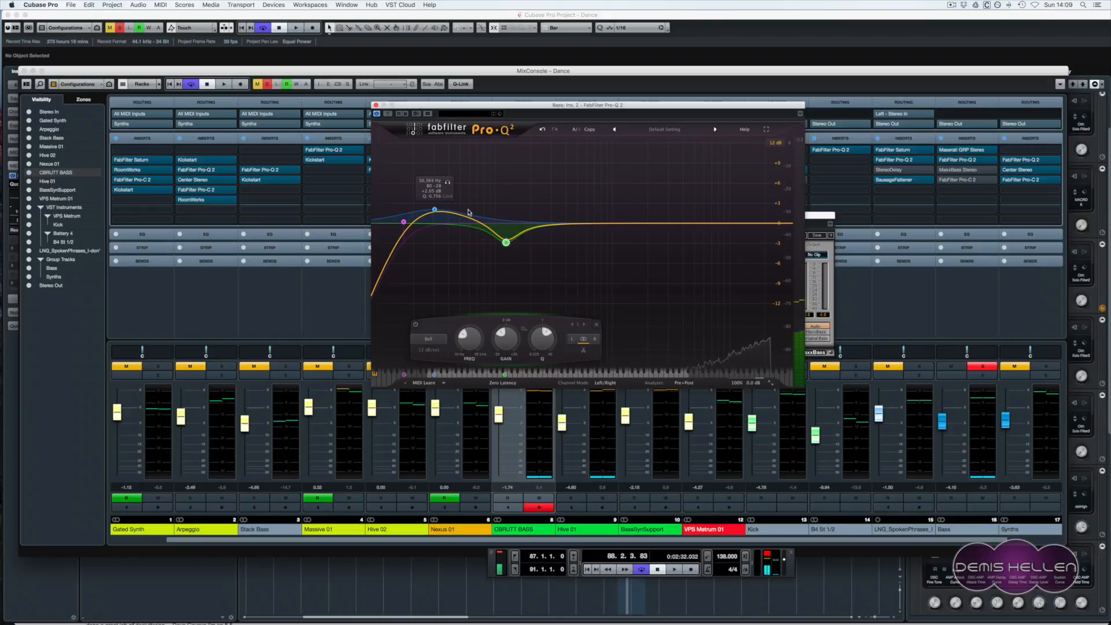
pyautogui.click(375, 105)
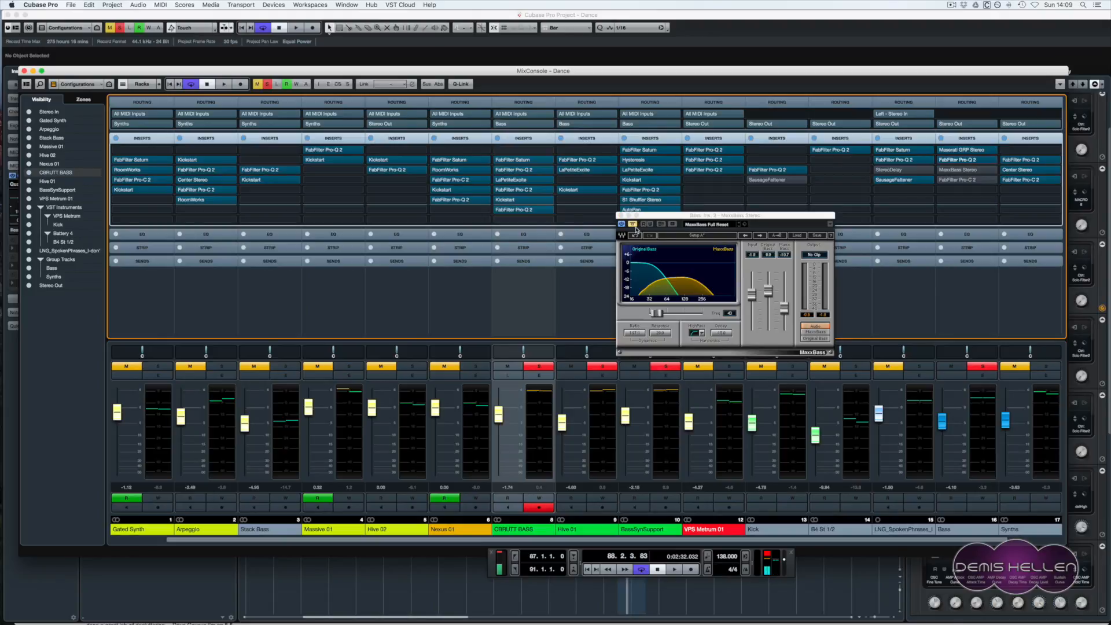
# - Re-enable MaxxBass on the Bass group during playback and compare its MaxxBass, Original Bass and Audio monitoring modes, ending on Audio
pyautogui.press('space')
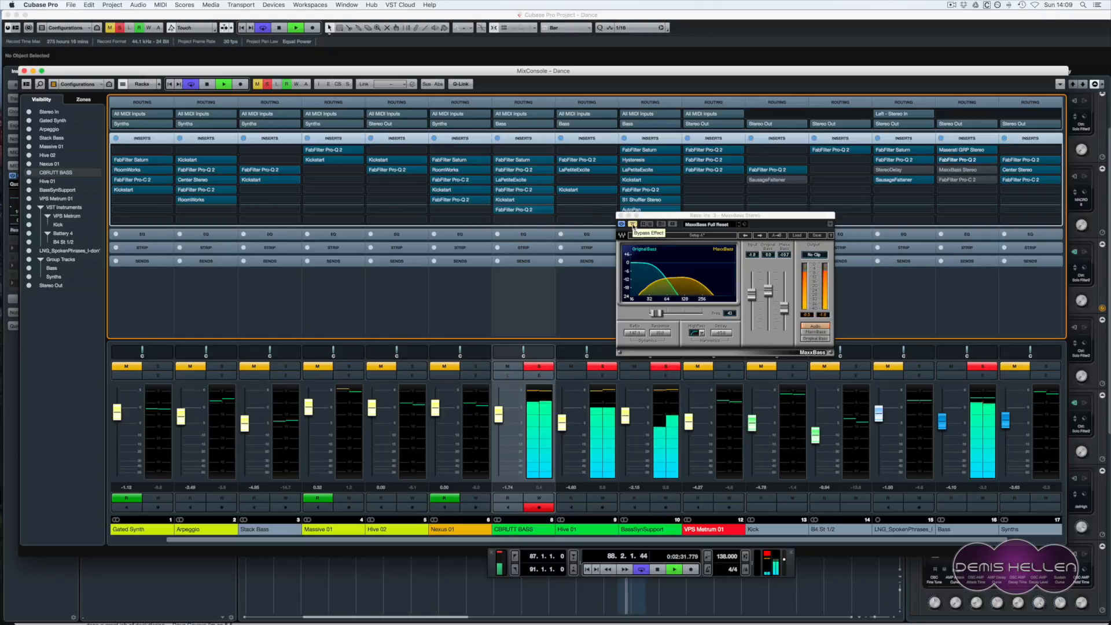
pyautogui.click(633, 226)
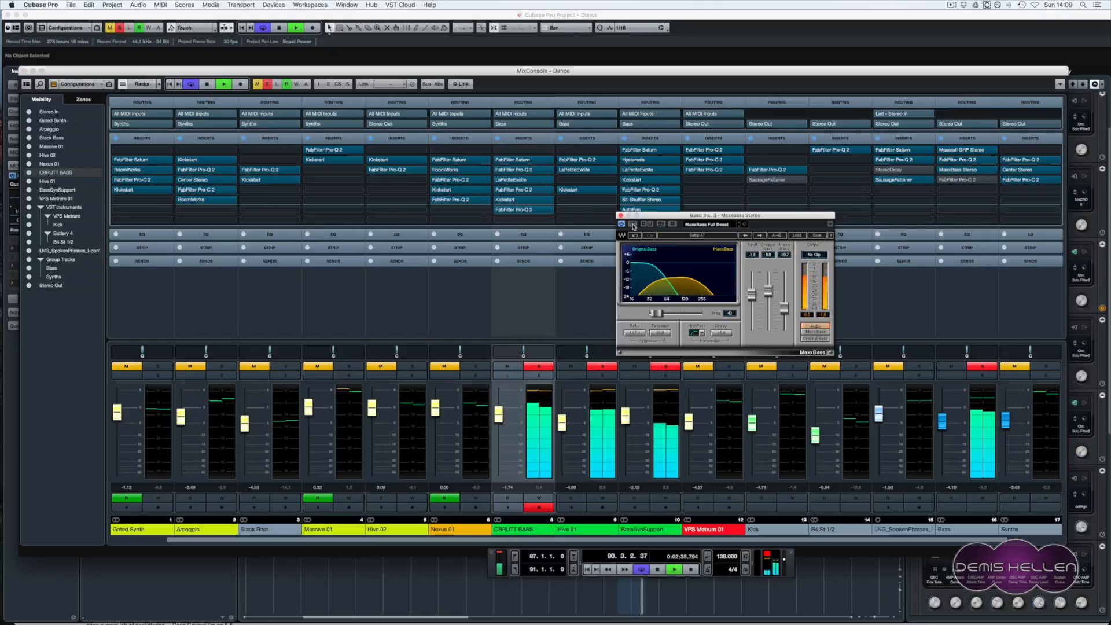
pyautogui.click(817, 334)
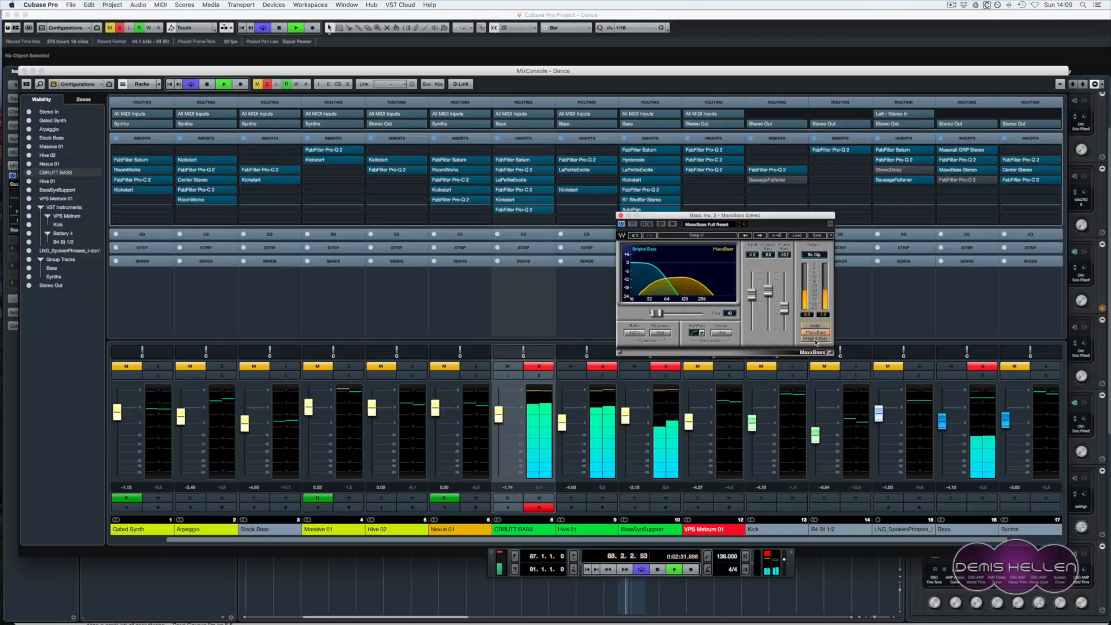
pyautogui.click(816, 340)
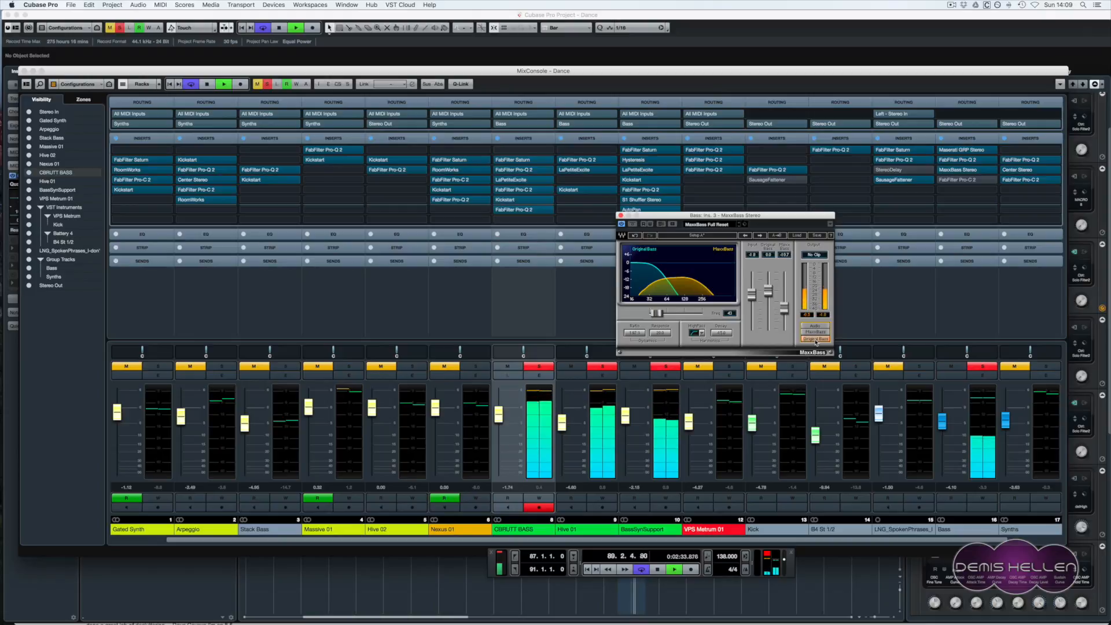
pyautogui.click(816, 333)
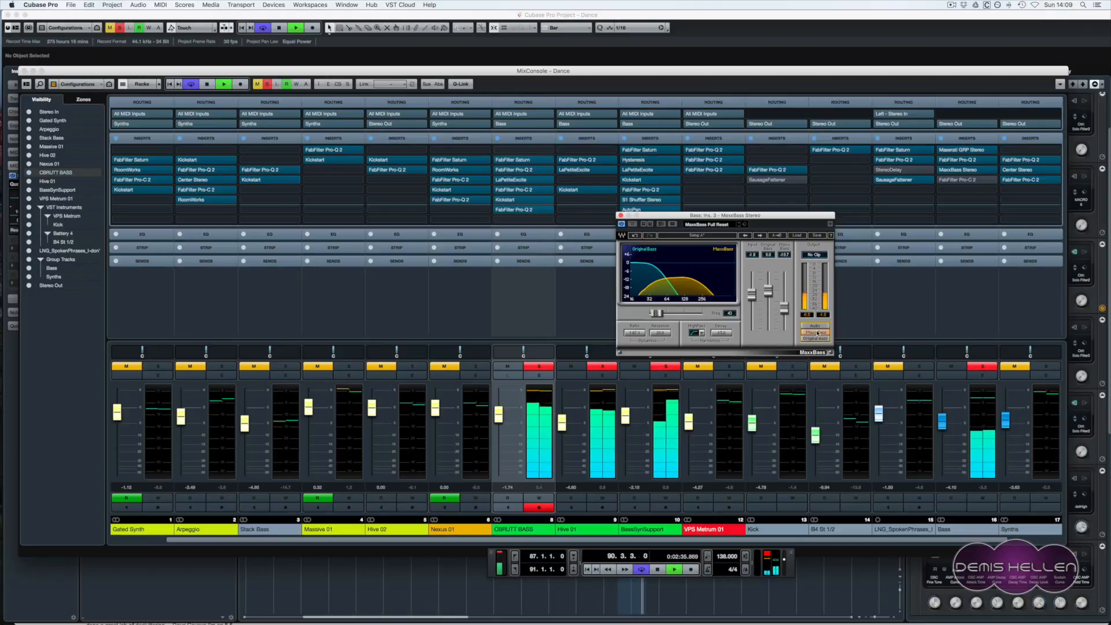
pyautogui.click(816, 327)
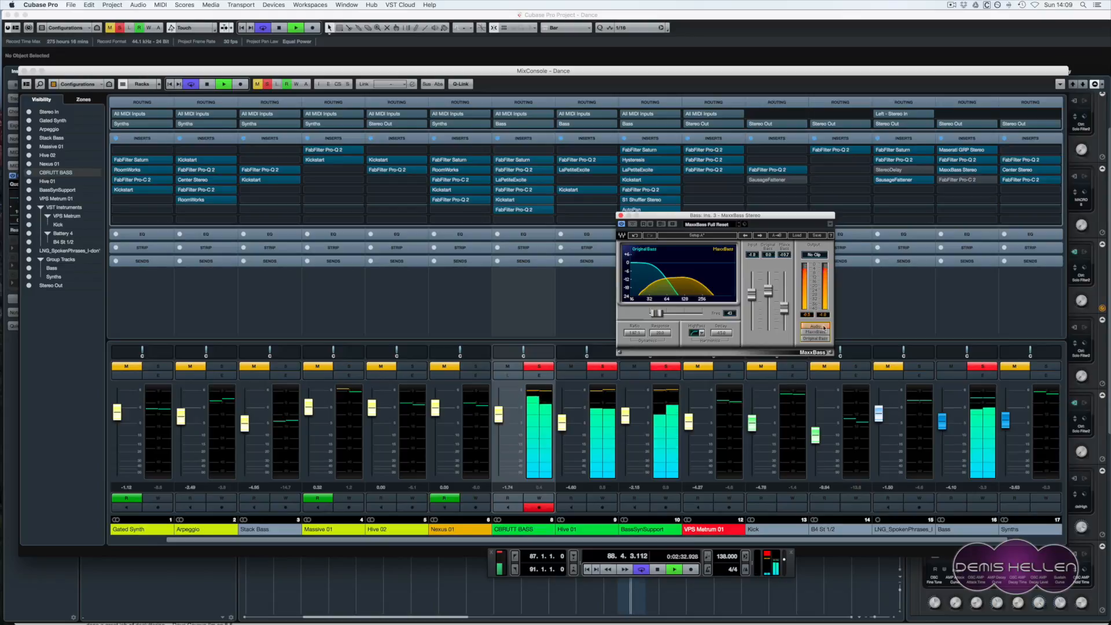
pyautogui.press('space')
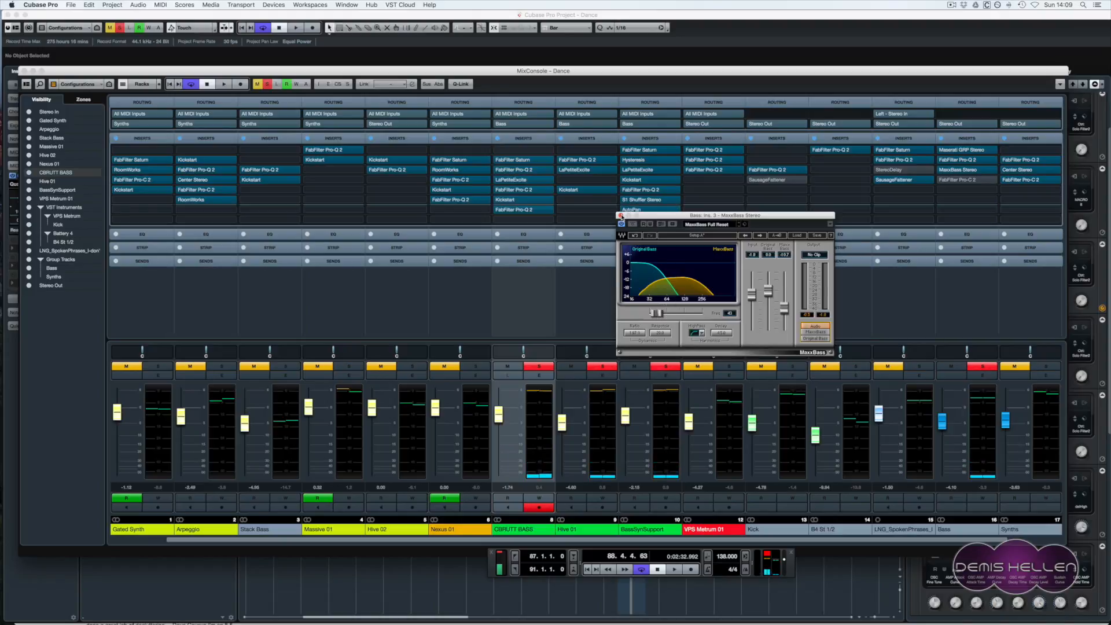
pyautogui.click(621, 215)
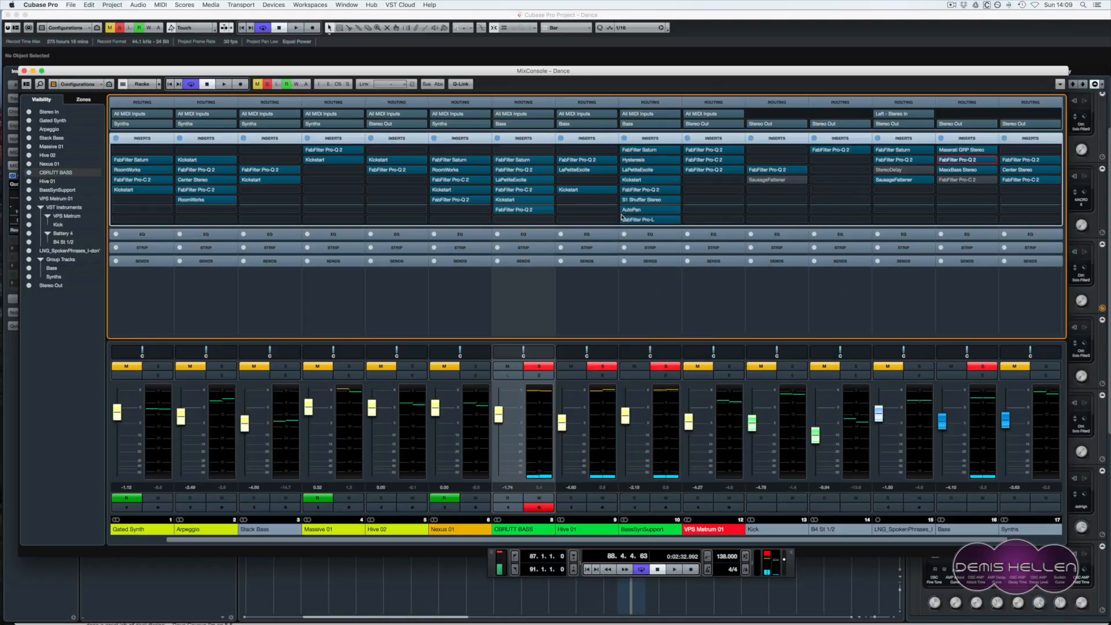
# - Open the Bass group's FabFilter Pro-C 2 insert and choose the Bass preset DI Attack Enhancer bM
pyautogui.click(948, 180)
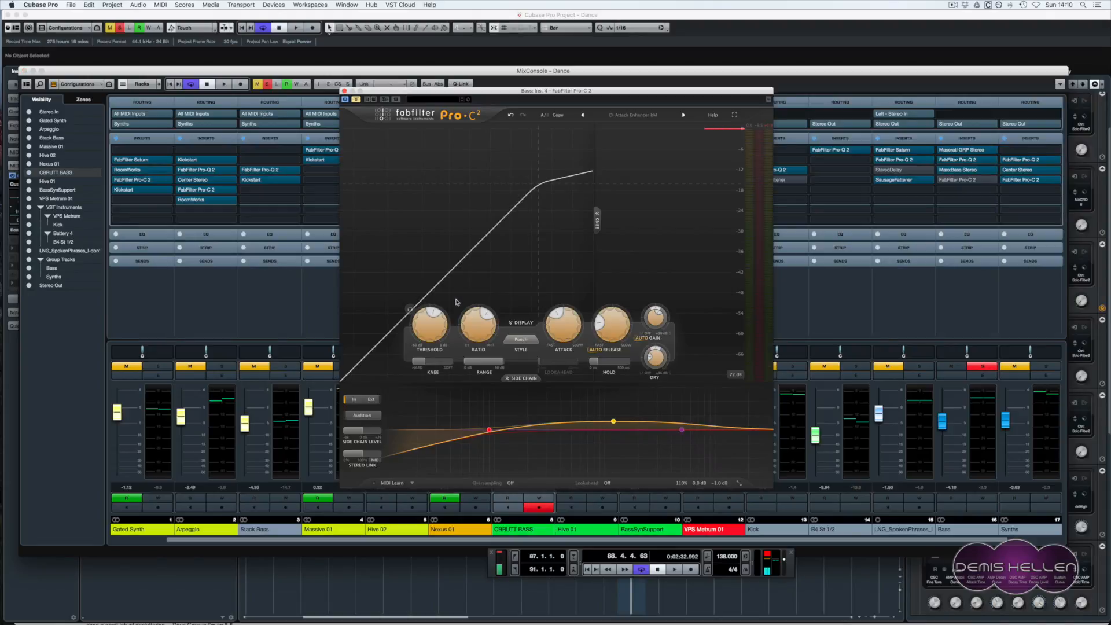
pyautogui.click(623, 115)
pyautogui.moveTo(626, 125)
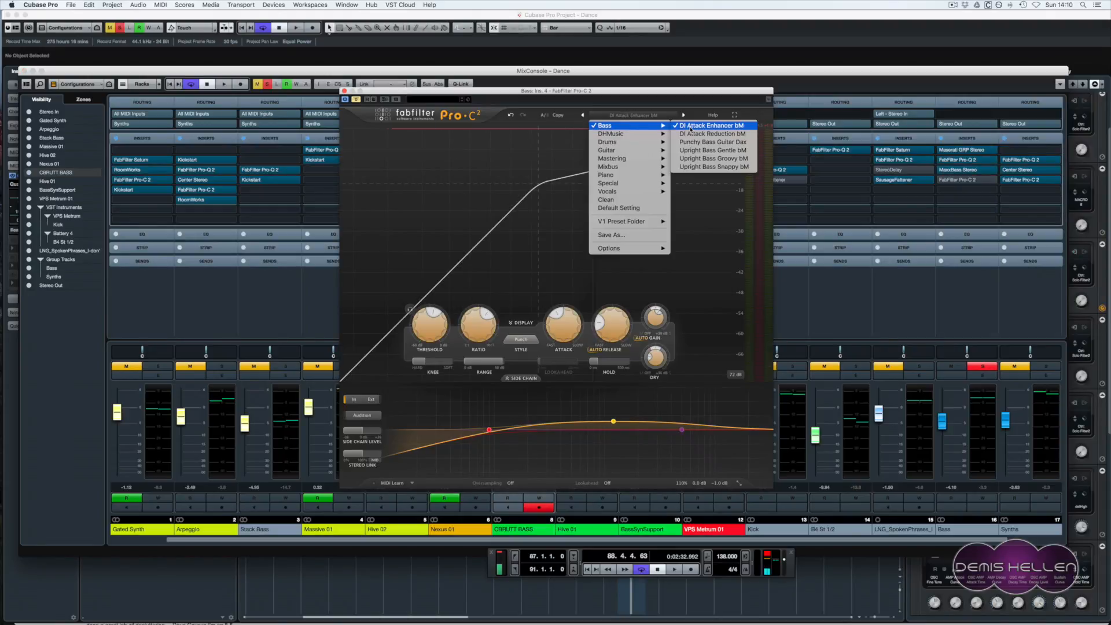
pyautogui.click(690, 128)
# - Re-enable FabFilter Pro-C 2 on the Bass group and compare the looped bass with and without it, leaving it active
pyautogui.press('space')
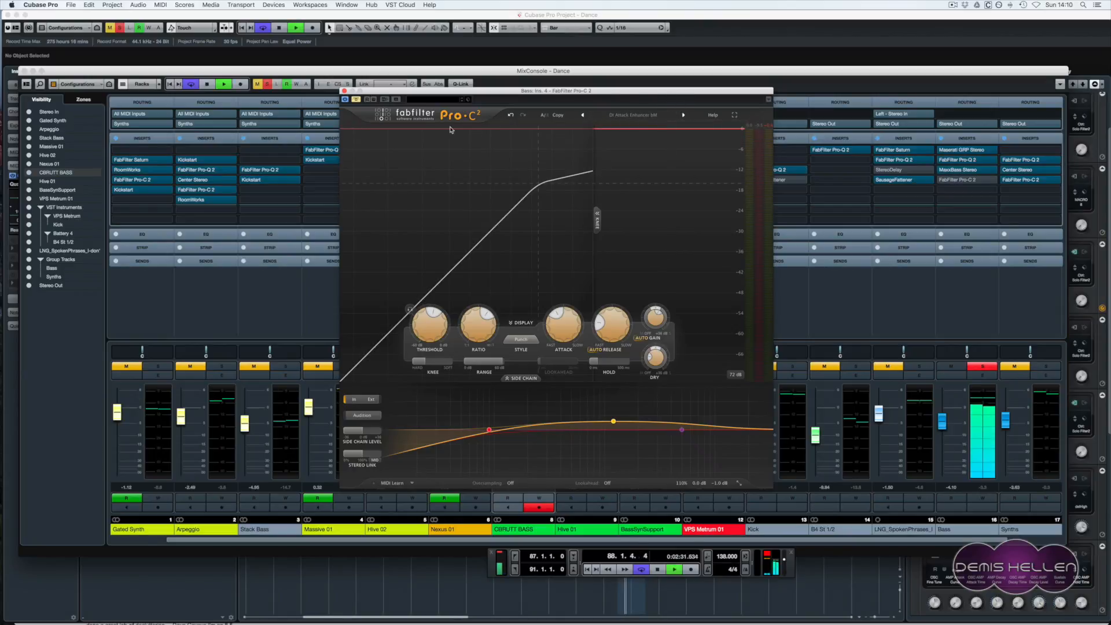
pyautogui.click(356, 99)
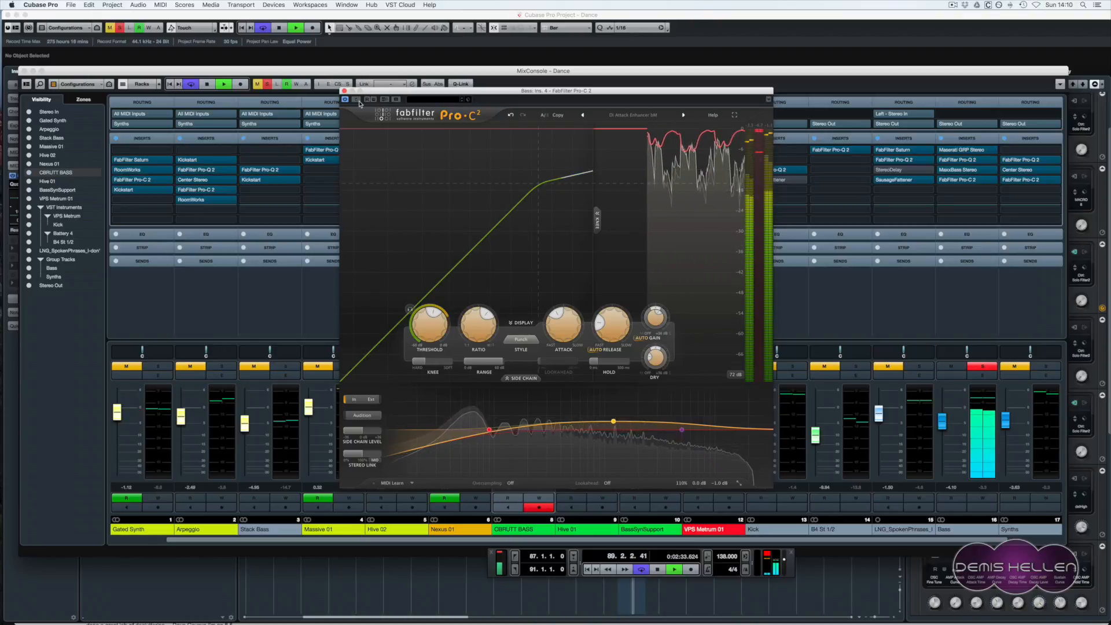
pyautogui.press('space')
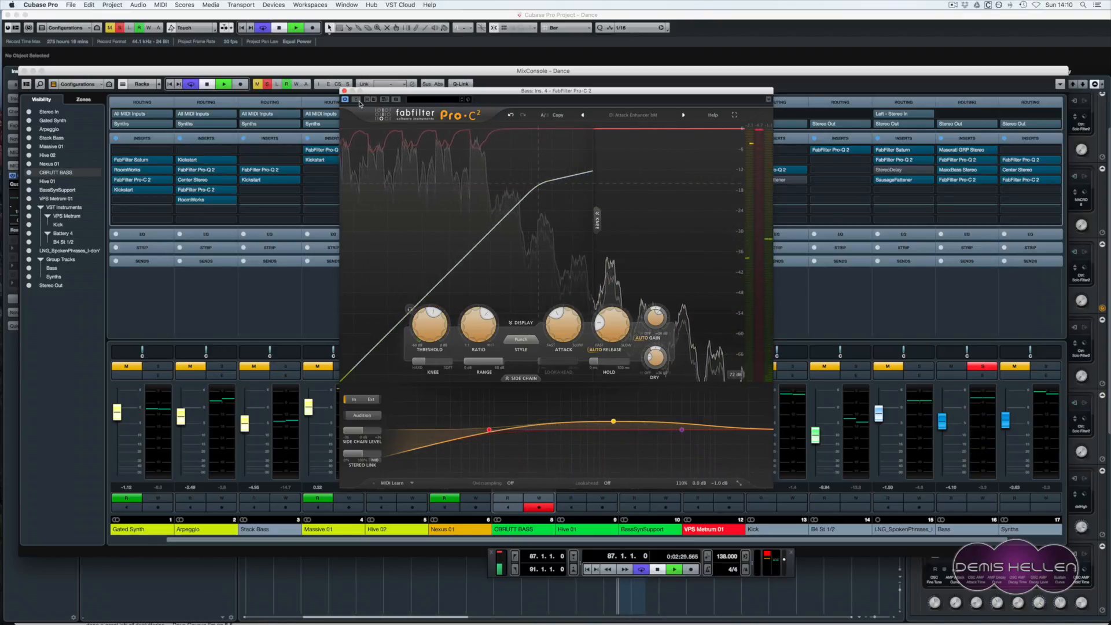
pyautogui.press('space')
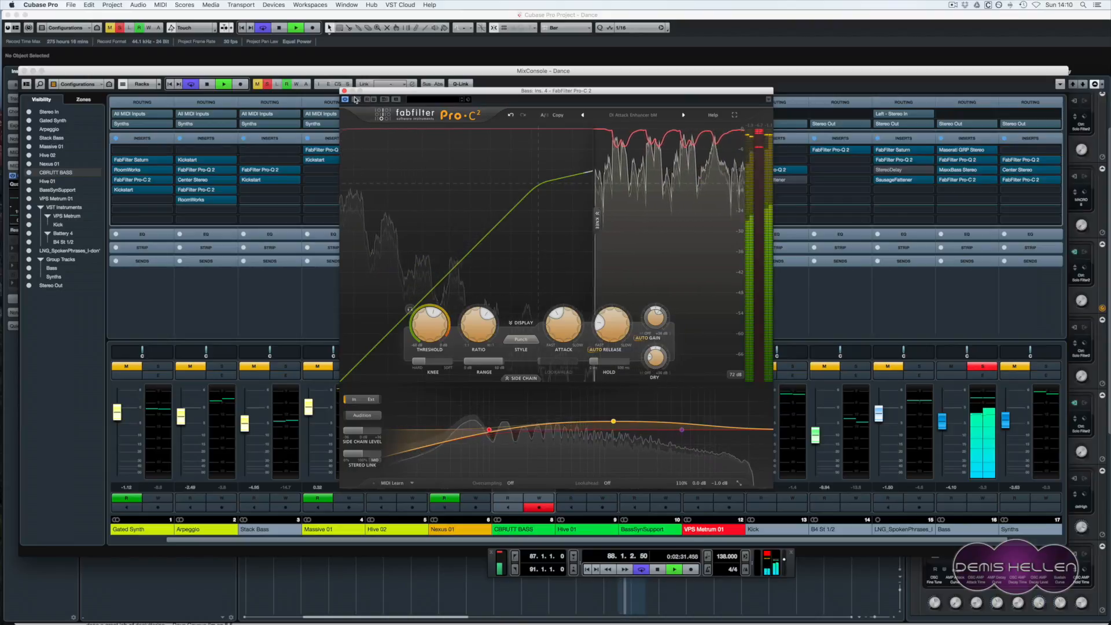
pyautogui.click(357, 100)
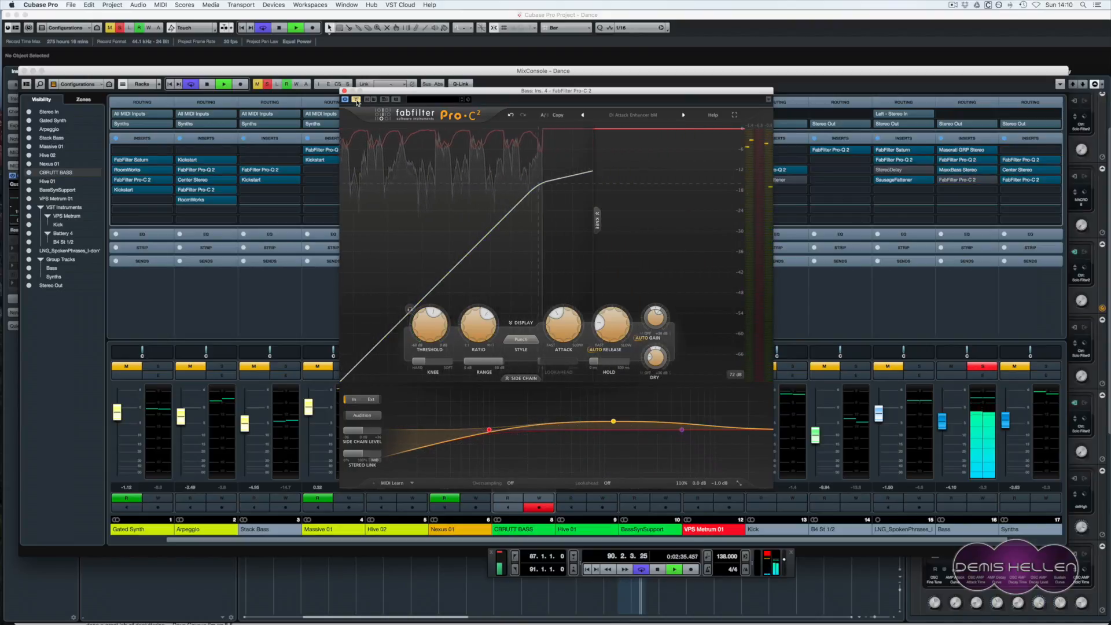
pyautogui.click(354, 99)
pyautogui.click(344, 91)
pyautogui.press('space')
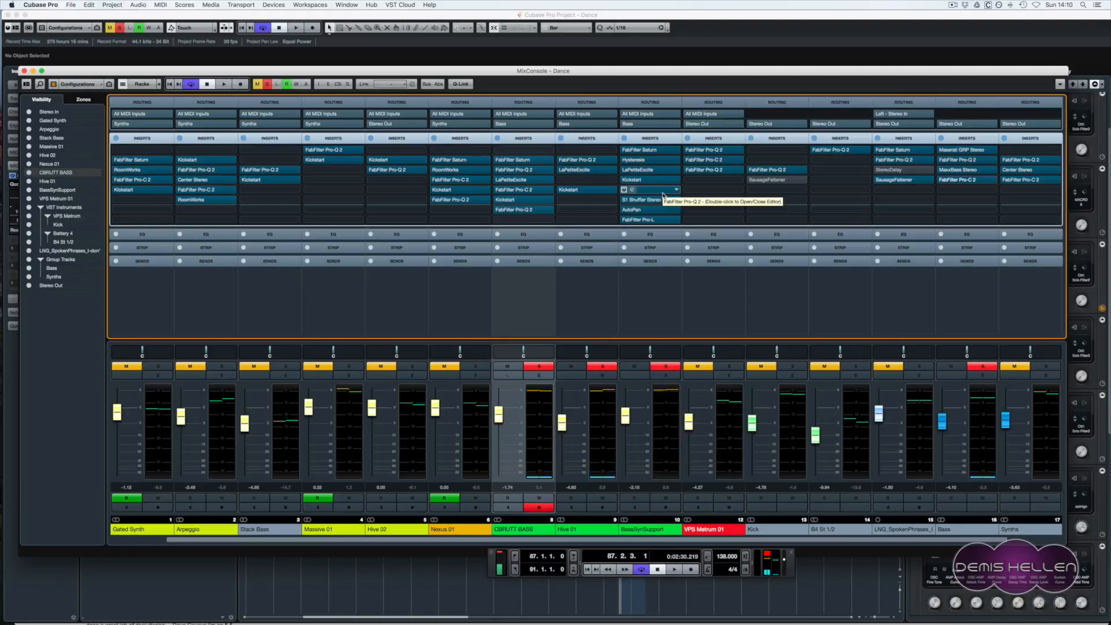
# - Close the mixer and bring the start of the arrangement into view in the project window
pyautogui.press('shift+super+2')
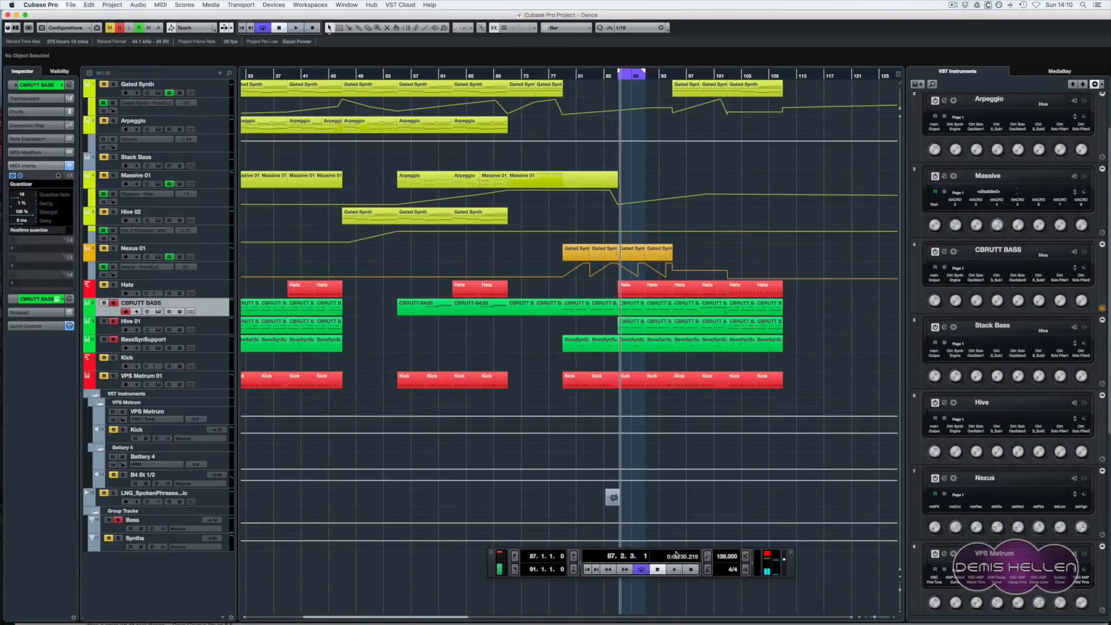
pyautogui.press('space')
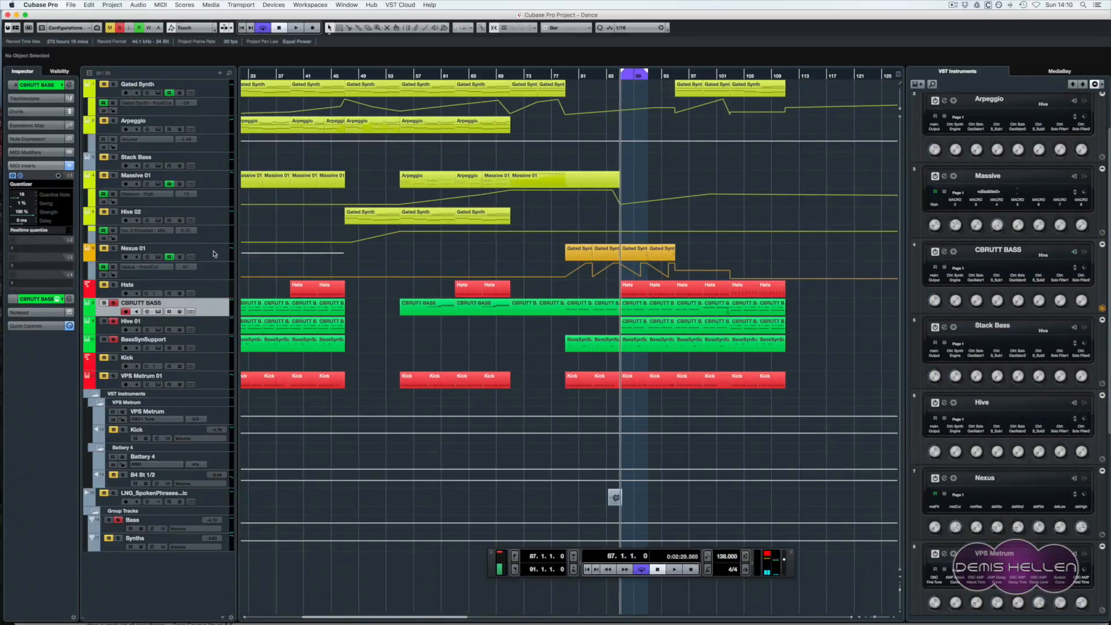
pyautogui.hscroll(-5, 873, 238)
pyautogui.hscroll(-10, 307, 263)
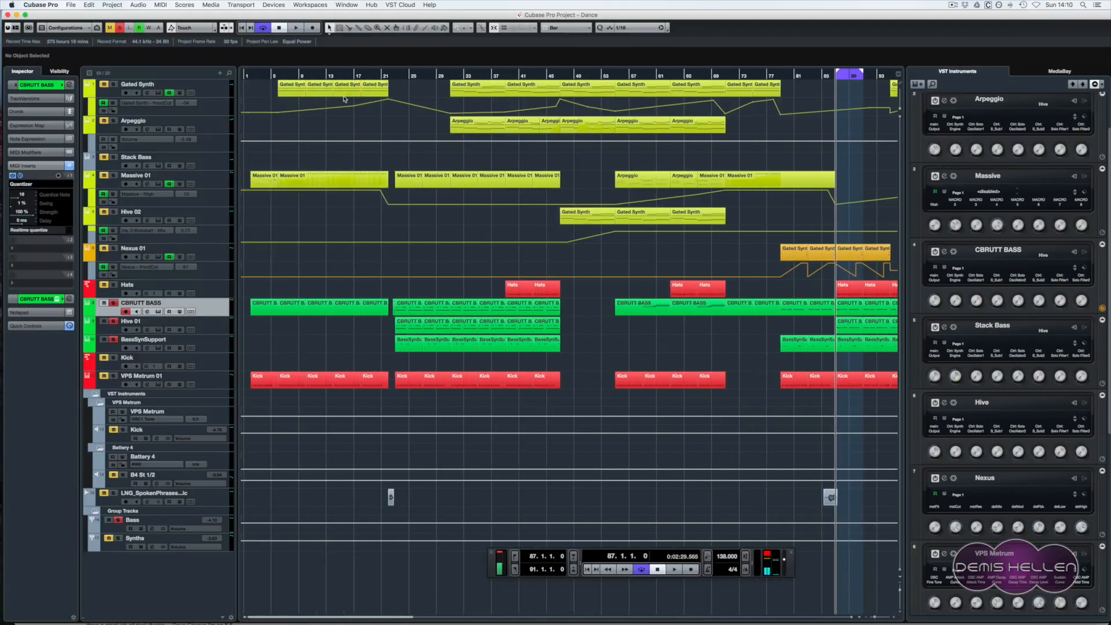
# - Play from bar 22 while examining the notes of the CBRUTT BASS part starting at bar 23 in the Key Editor, and return to the project
pyautogui.click(389, 74)
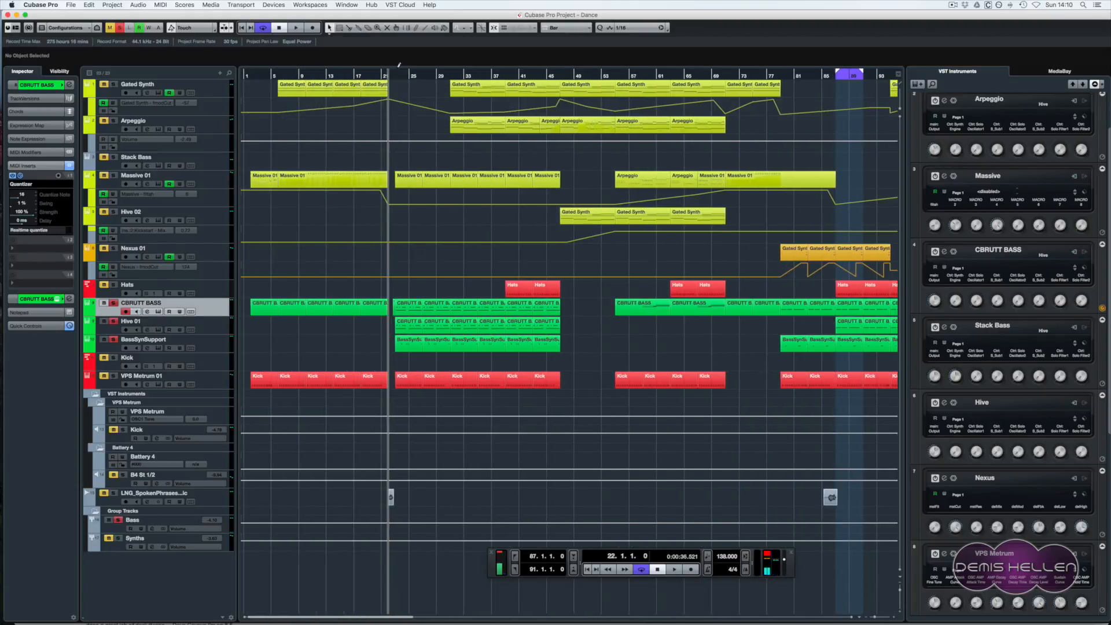
pyautogui.doubleClick(408, 308)
pyautogui.press('space')
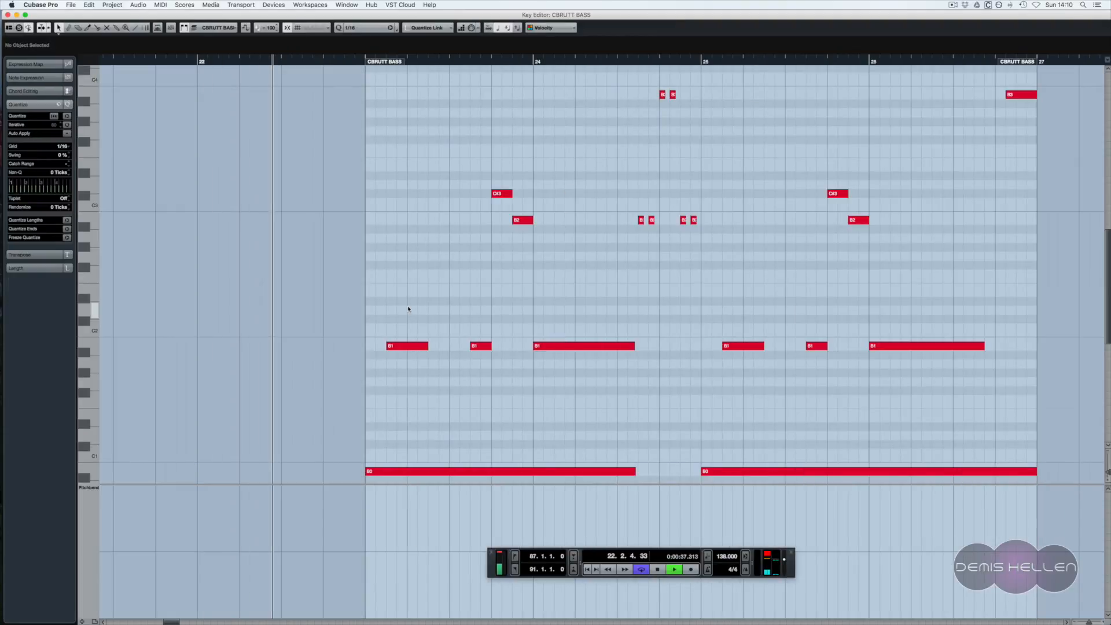
pyautogui.press('g')
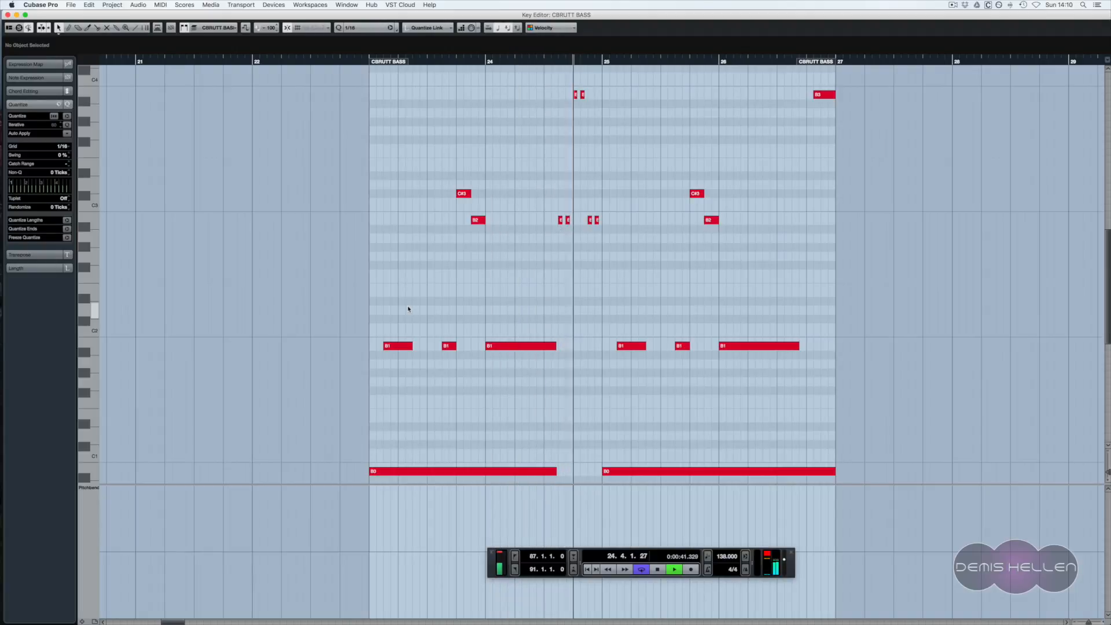
pyautogui.press('Return')
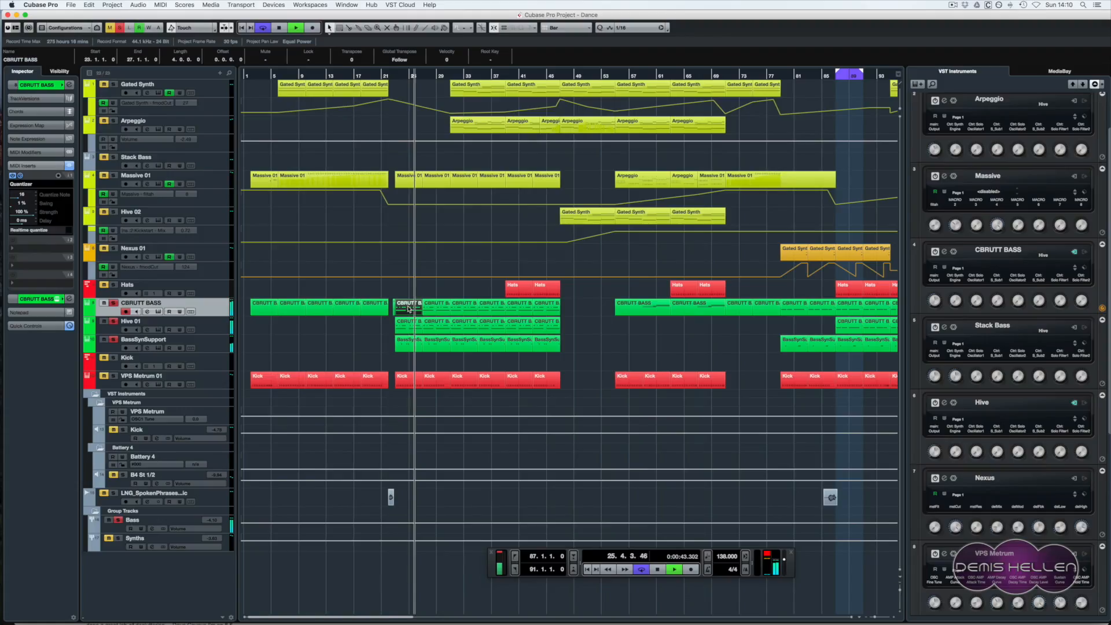
# - Deactivate all solo states during playback to hear the full arrangement, and stop the transport
pyautogui.click(119, 28)
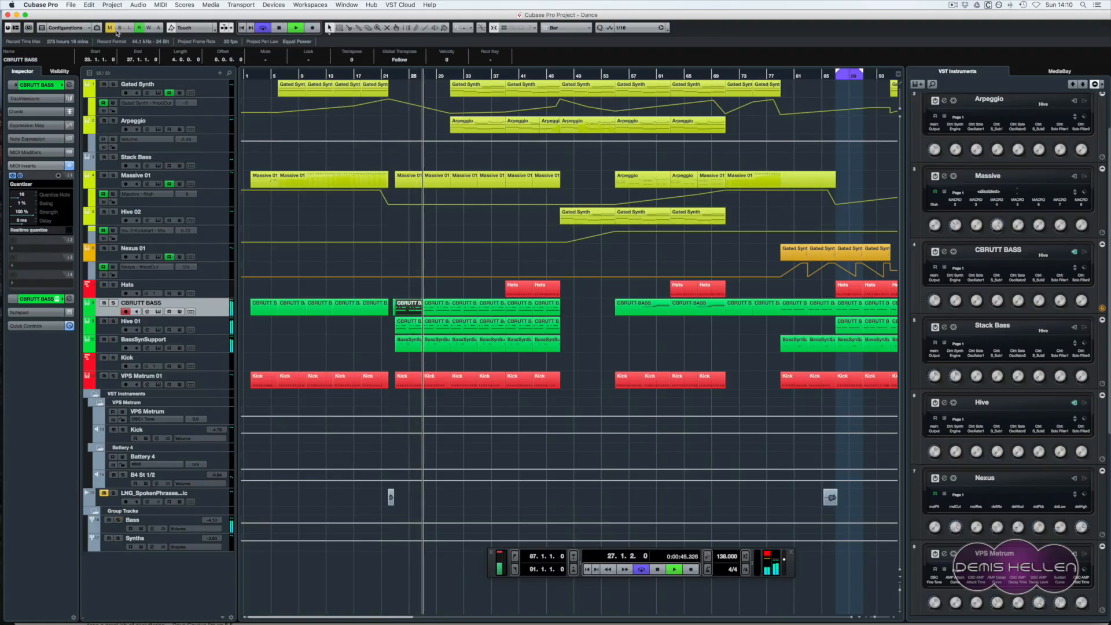
pyautogui.press('space')
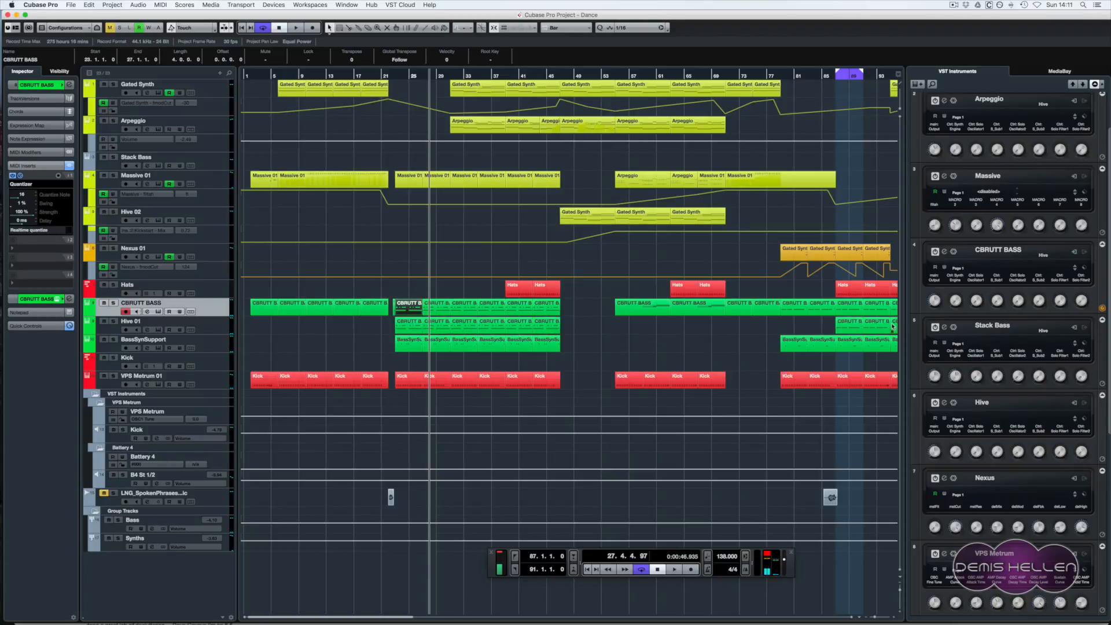
# - Check the channels in the MixConsole, close it and place the playhead at bar 56 in the arrangement
pyautogui.hscroll(5, 811, 324)
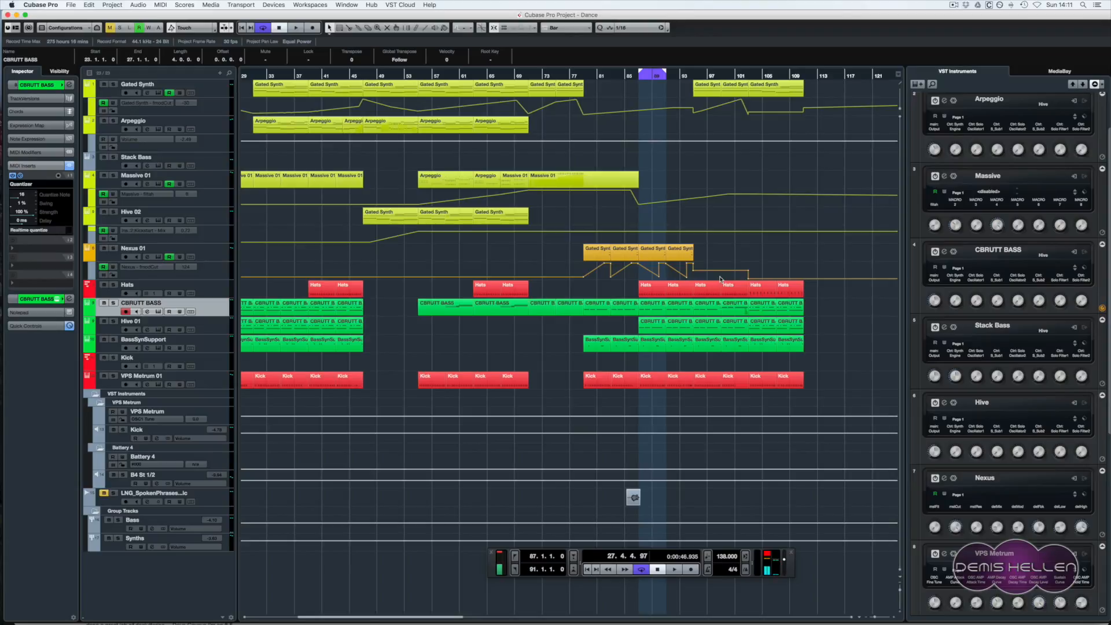
pyautogui.press('F3')
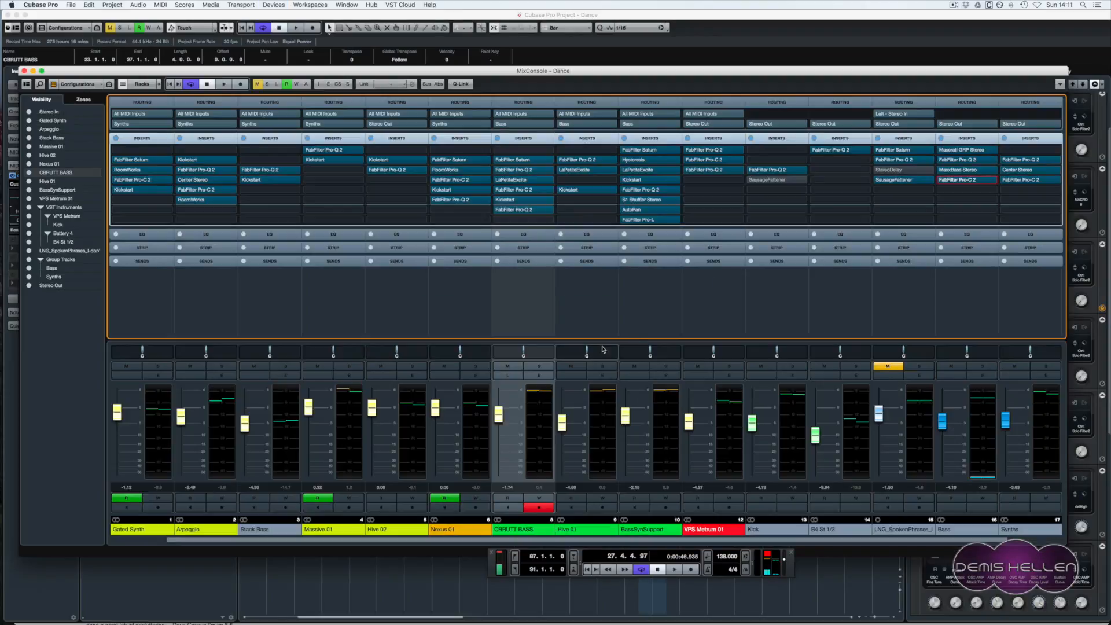
pyautogui.click(25, 71)
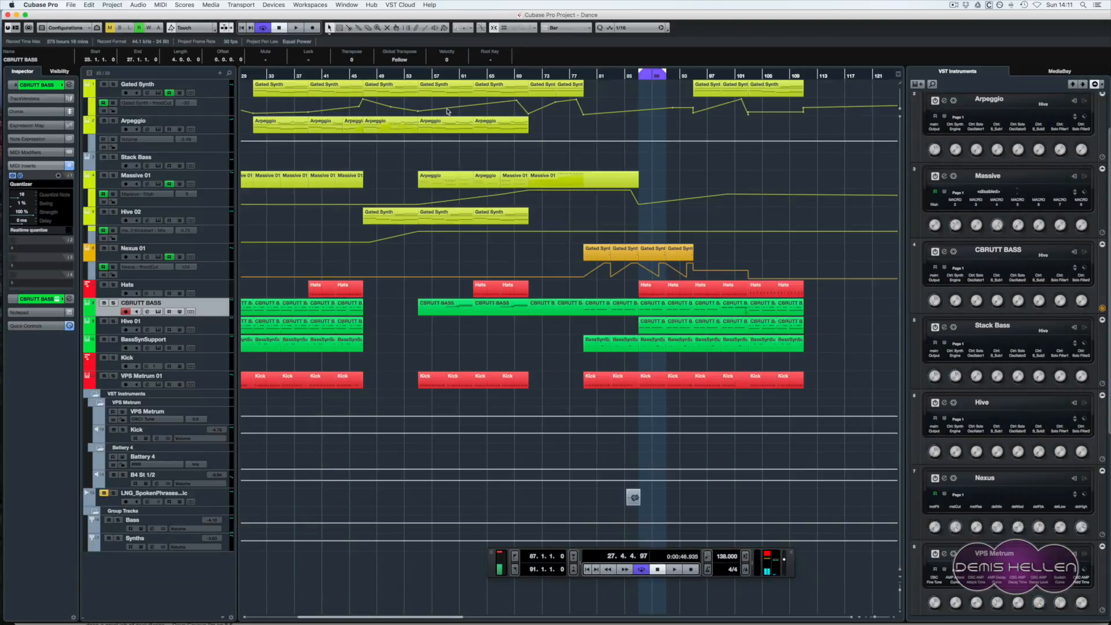
pyautogui.click(425, 75)
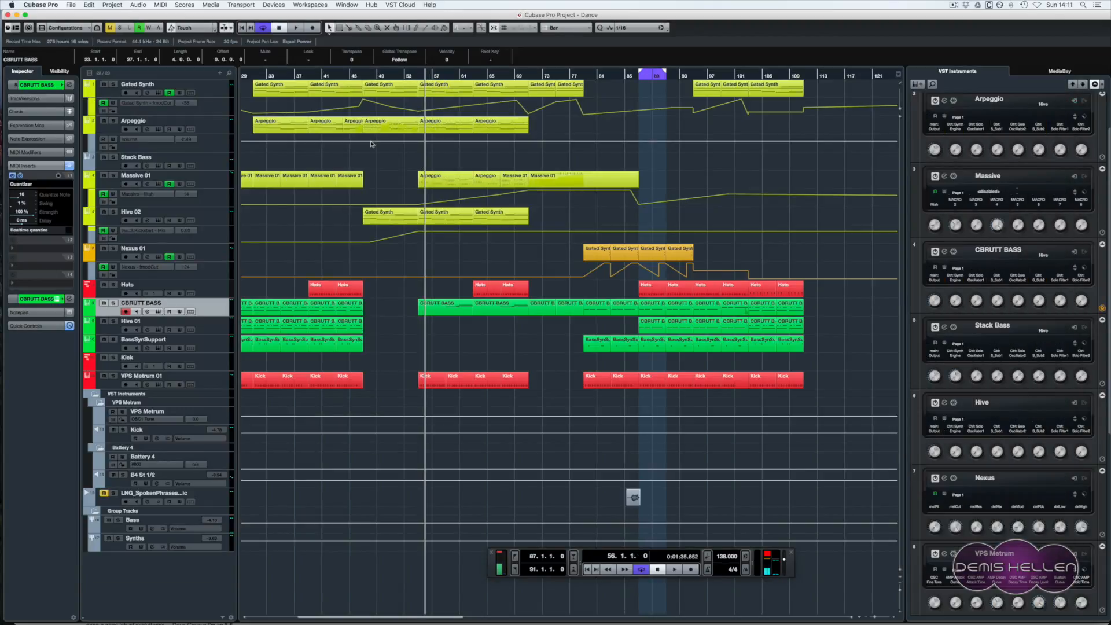